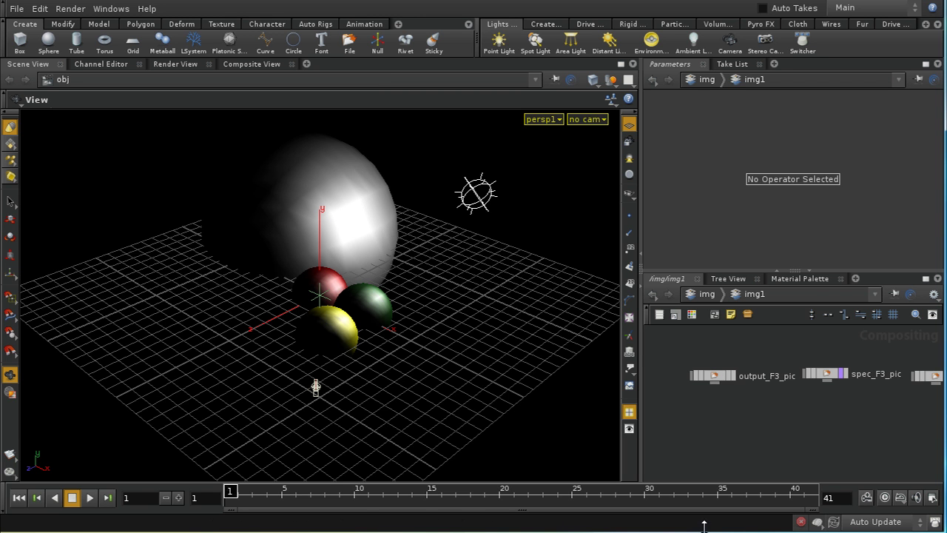
# Show the output_F3_pic file node's image in the composite viewer.
pyautogui.moveTo(749, 447); pyautogui.dragTo(732, 424, button='middle')
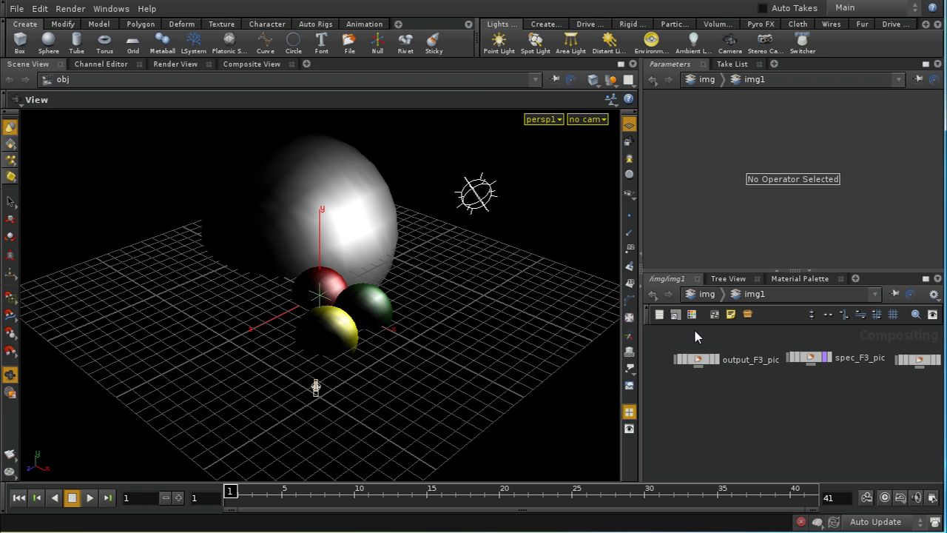
pyautogui.click(701, 360)
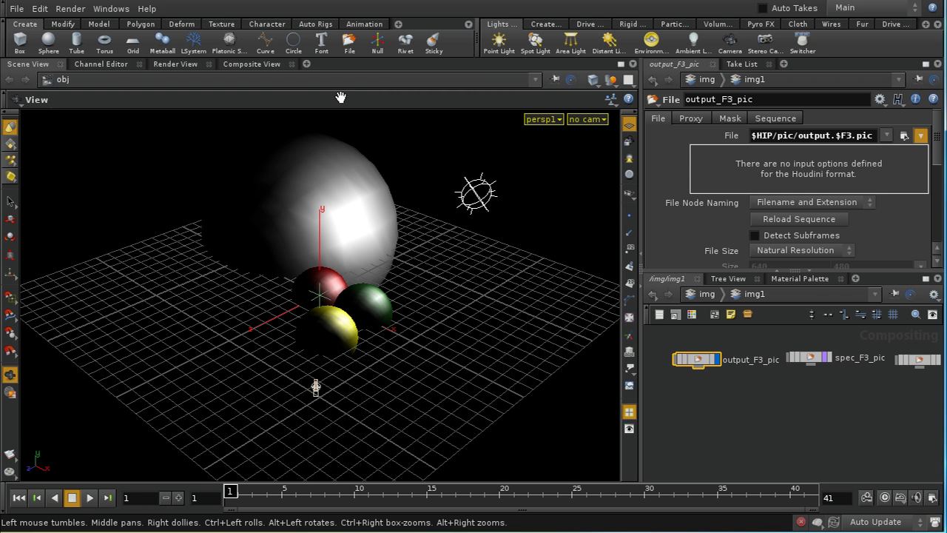
pyautogui.click(230, 66)
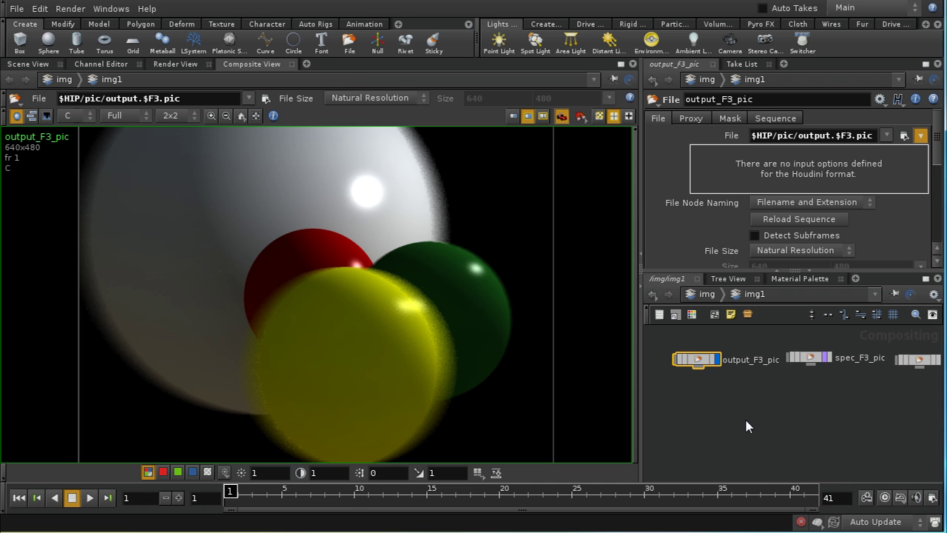
# Add a Subtract node to the compositing network, placed below the output and spec file nodes.
pyautogui.press('Tab')
pyautogui.write('sub')
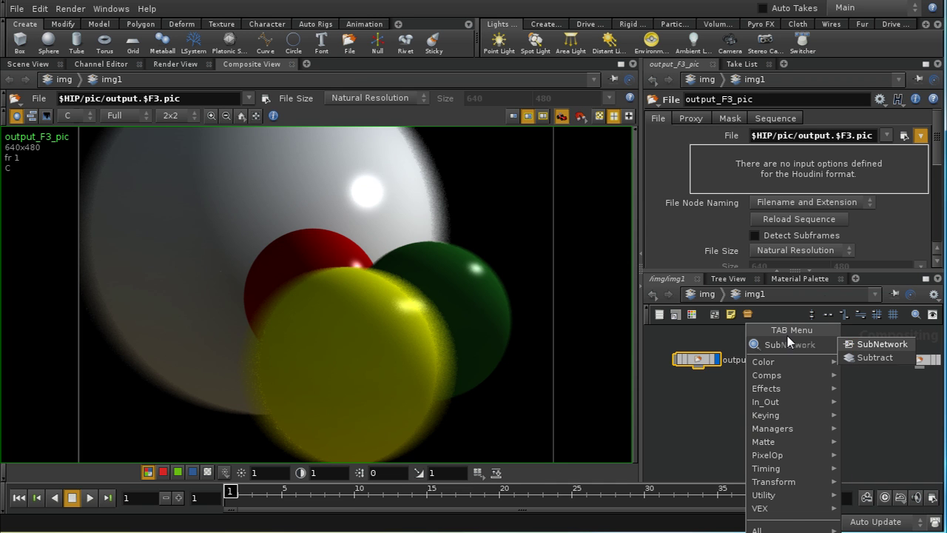
pyautogui.click(873, 357)
pyautogui.click(770, 418)
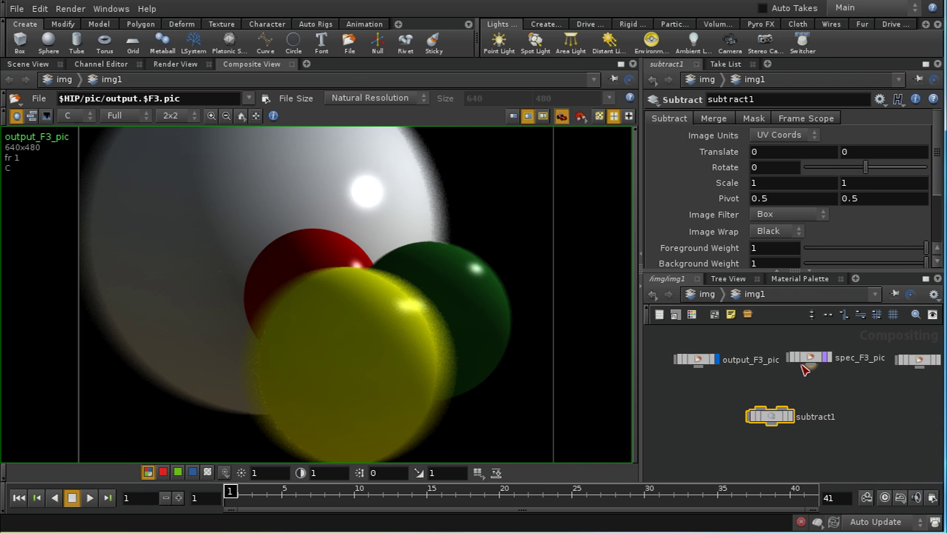
# Feed spec_F3_pic into the Subtract node's first input and output_F3_pic into its second, and display the Subtract node.
pyautogui.moveTo(809, 364); pyautogui.dragTo(791, 409)
pyautogui.moveTo(705, 366); pyautogui.dragTo(760, 416)
pyautogui.click(770, 417)
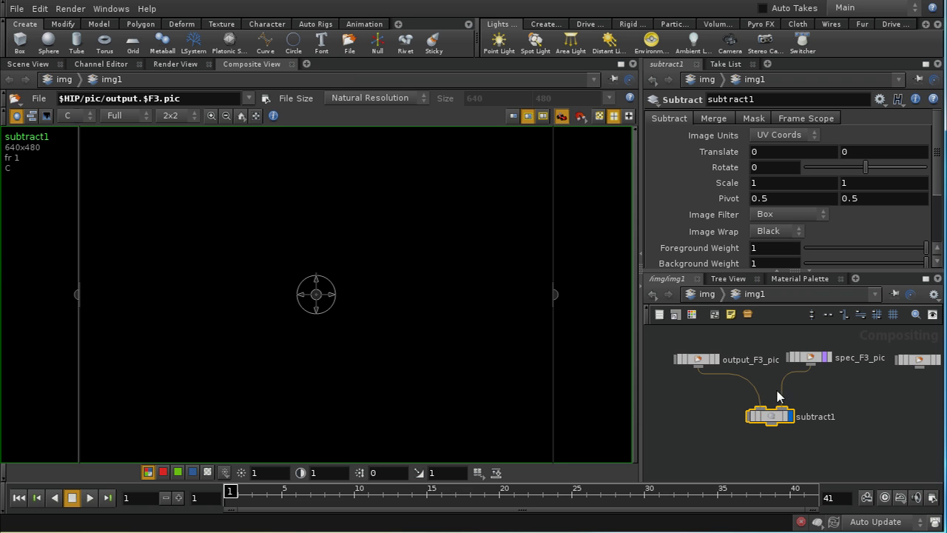
pyautogui.moveTo(809, 368); pyautogui.dragTo(760, 408)
pyautogui.moveTo(698, 368); pyautogui.dragTo(778, 411)
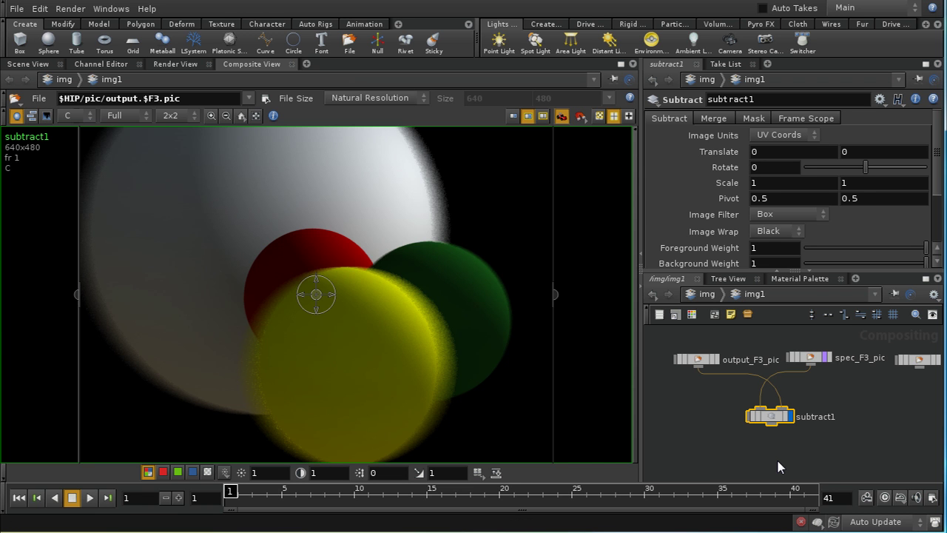
# Append a Color Correct node to the output of the Subtract node.
pyautogui.press('Tab')
pyautogui.write('Color')
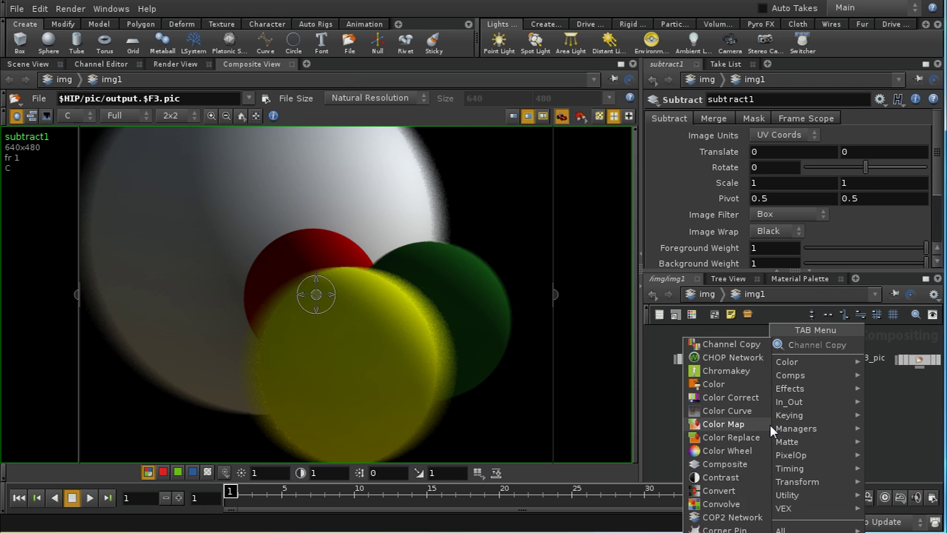
pyautogui.click(732, 358)
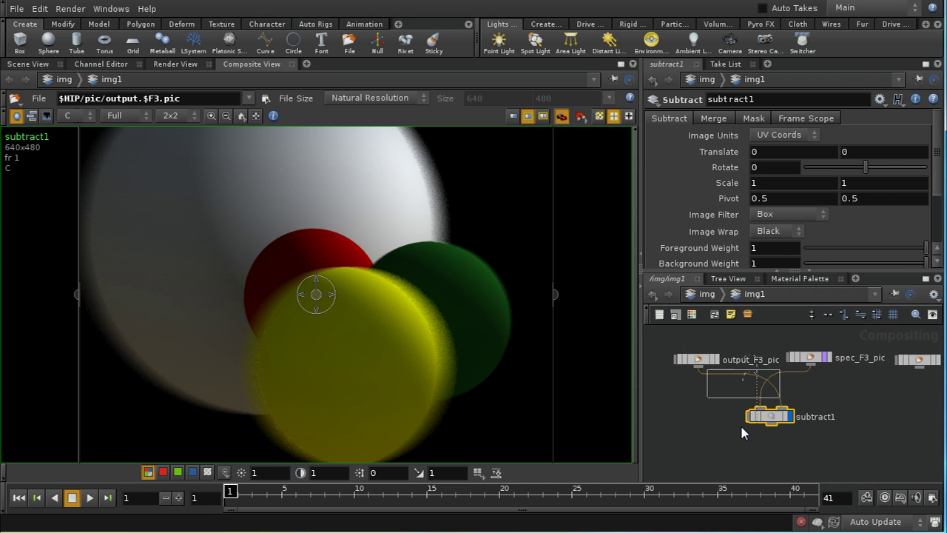
pyautogui.click(769, 453)
# Append a Null node below the Color Correct node and display it in the viewer.
pyautogui.moveTo(865, 468); pyautogui.dragTo(859, 425, button='middle')
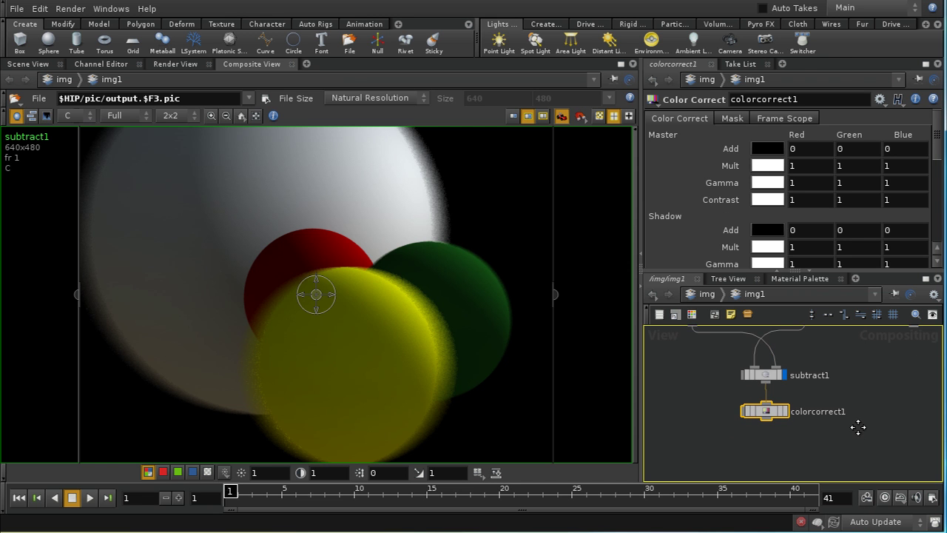
pyautogui.press('Tab')
pyautogui.write('Null')
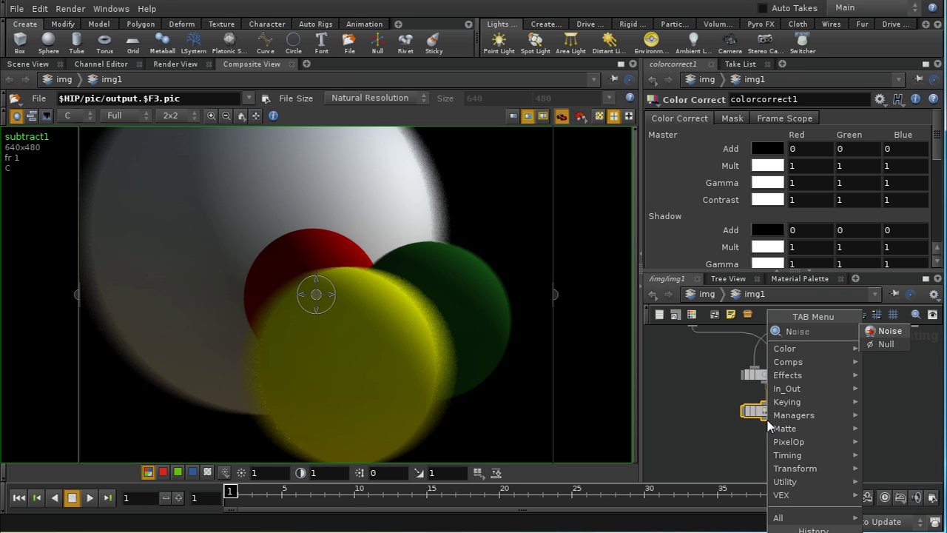
pyautogui.click(875, 336)
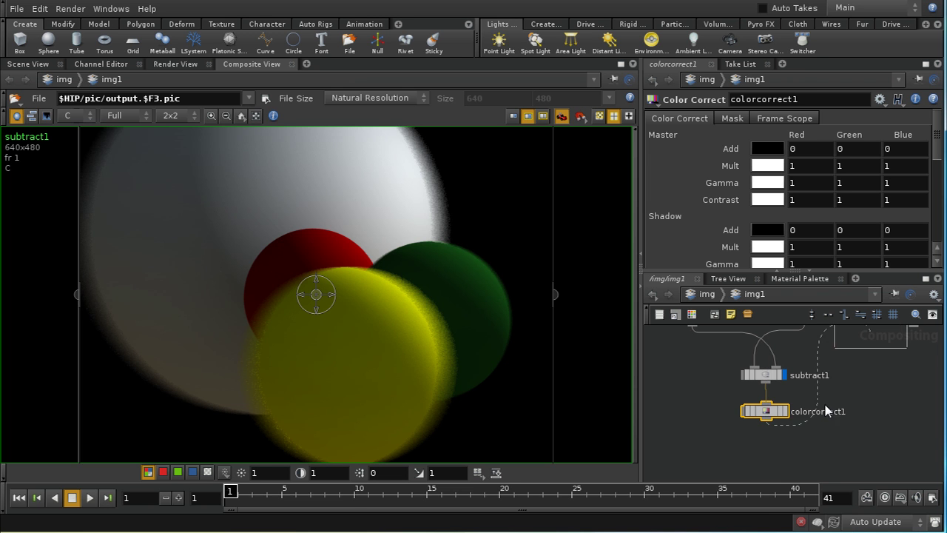
pyautogui.click(773, 453)
pyautogui.click(791, 451)
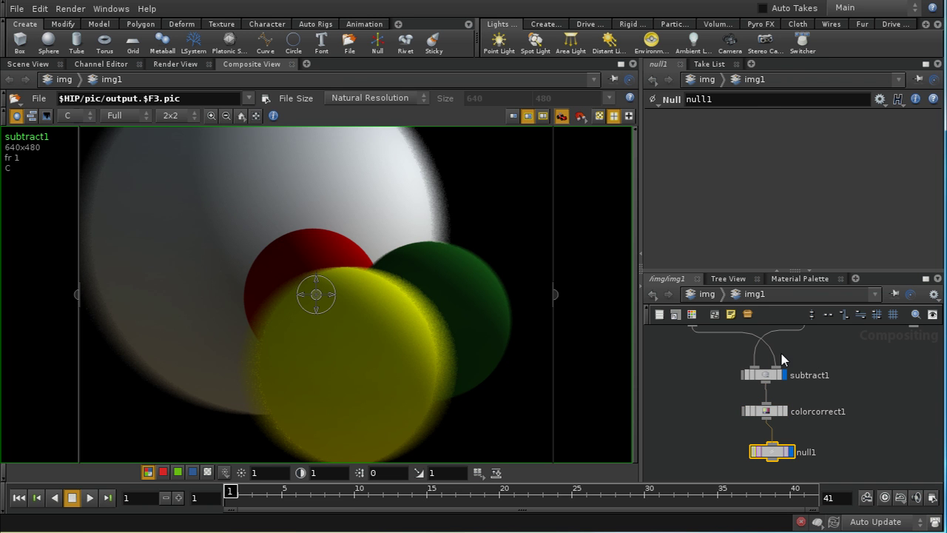
# Rename the Null node DIFFUSE and align it beneath the Color Correct node.
pyautogui.doubleClick(742, 99)
pyautogui.write('DIFFUSE')
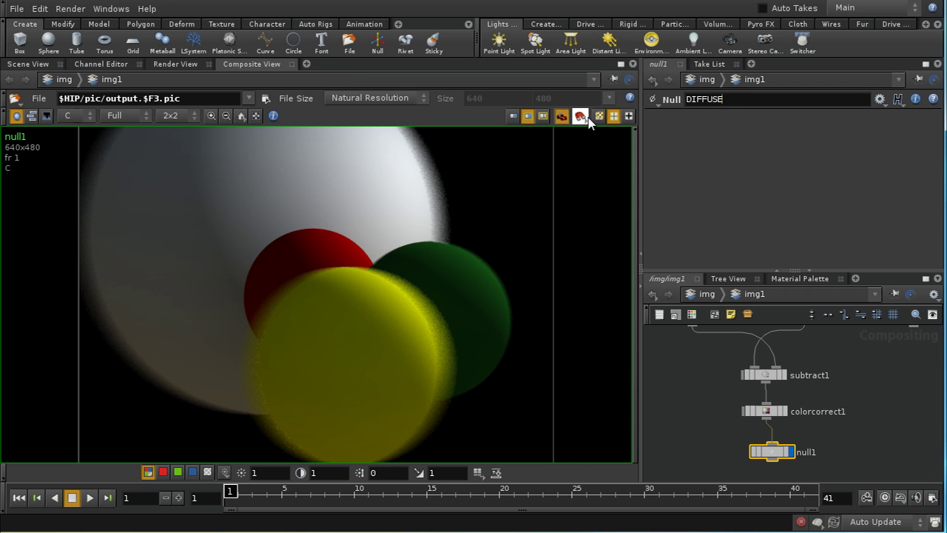
pyautogui.press('Return')
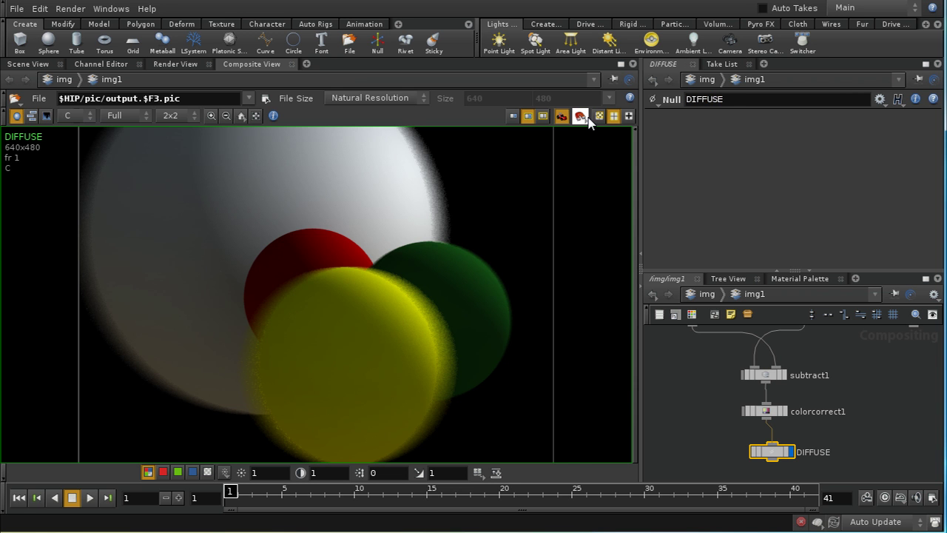
pyautogui.moveTo(868, 424); pyautogui.dragTo(795, 417, button='middle')
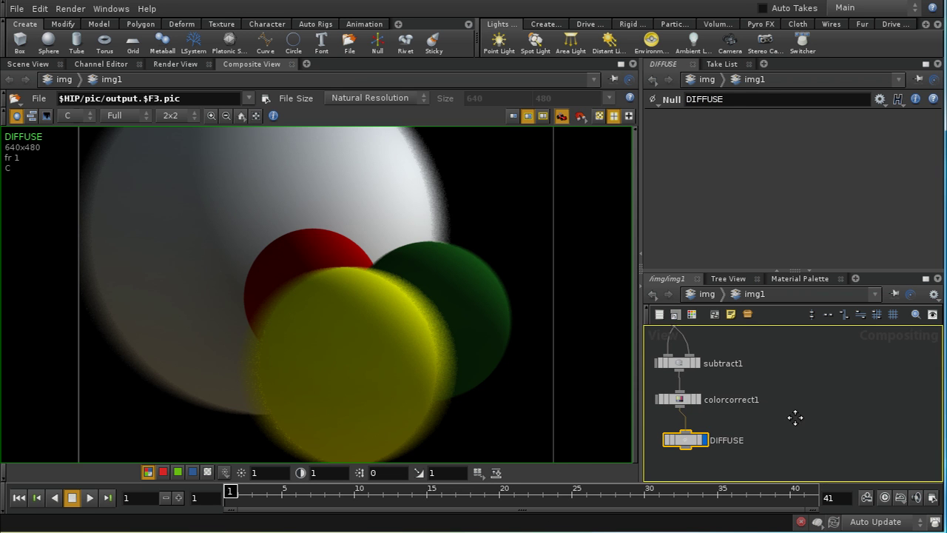
pyautogui.moveTo(703, 442); pyautogui.dragTo(697, 436)
# Branch a second Color Correct node from the output of spec_F3_pic.
pyautogui.moveTo(800, 377); pyautogui.dragTo(818, 397, button='middle')
pyautogui.moveTo(776, 474); pyautogui.dragTo(794, 454, button='middle')
pyautogui.press('Tab')
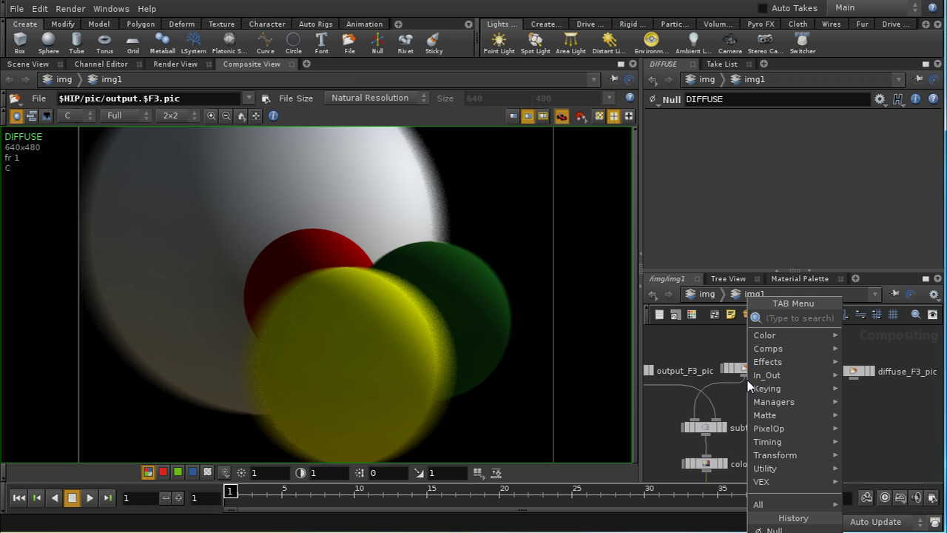
pyautogui.moveTo(784, 335)
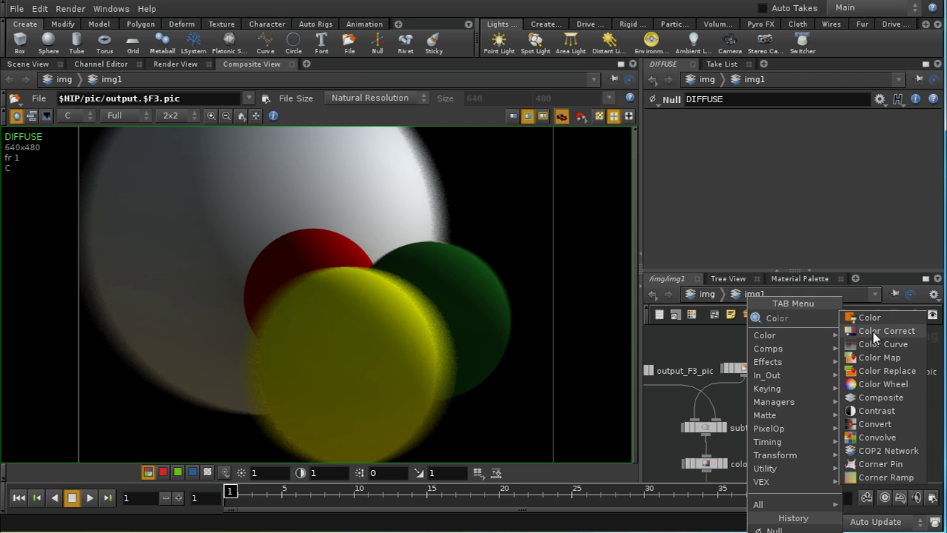
pyautogui.click(881, 331)
pyautogui.click(845, 450)
# Place an Add node that takes DIFFUSE as first input and the specular Color Correct as second, and display it.
pyautogui.moveTo(925, 465); pyautogui.dragTo(904, 364, button='middle')
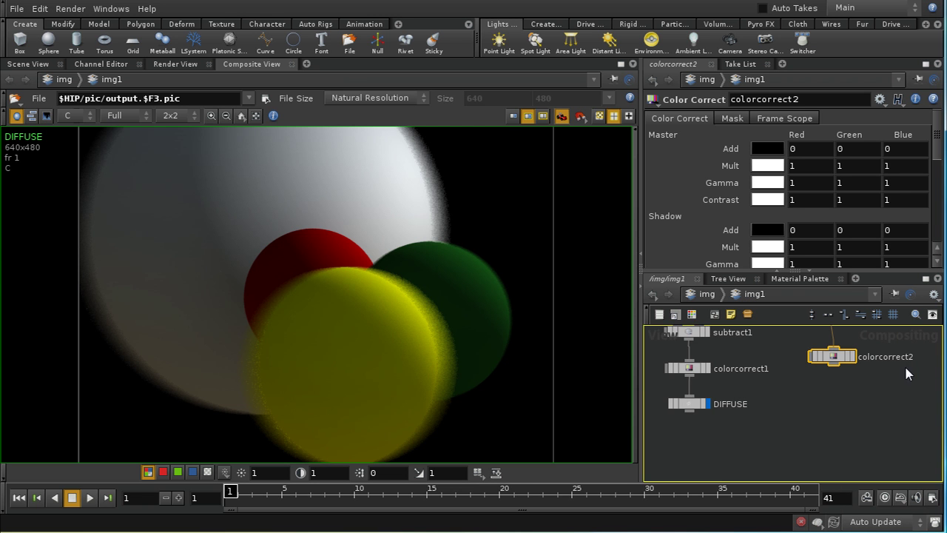
pyautogui.press('Tab')
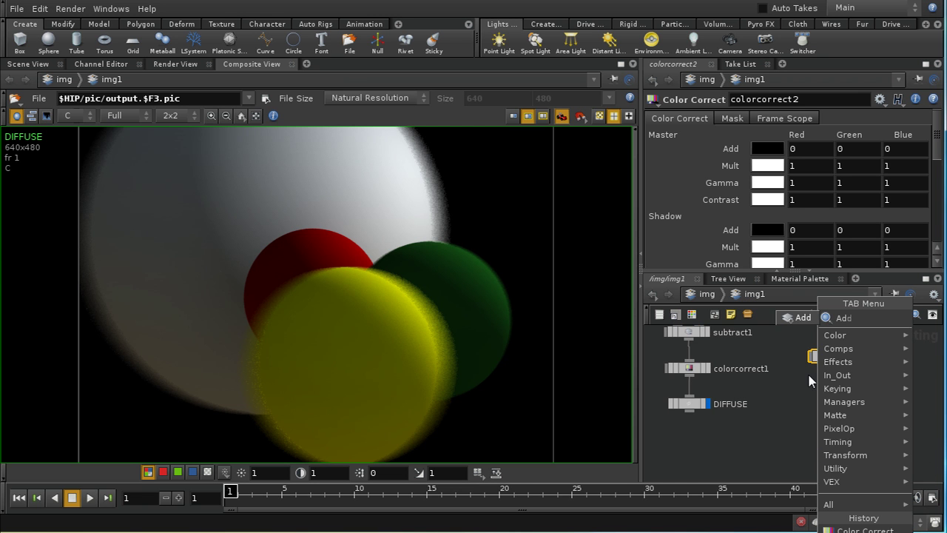
pyautogui.click(801, 318)
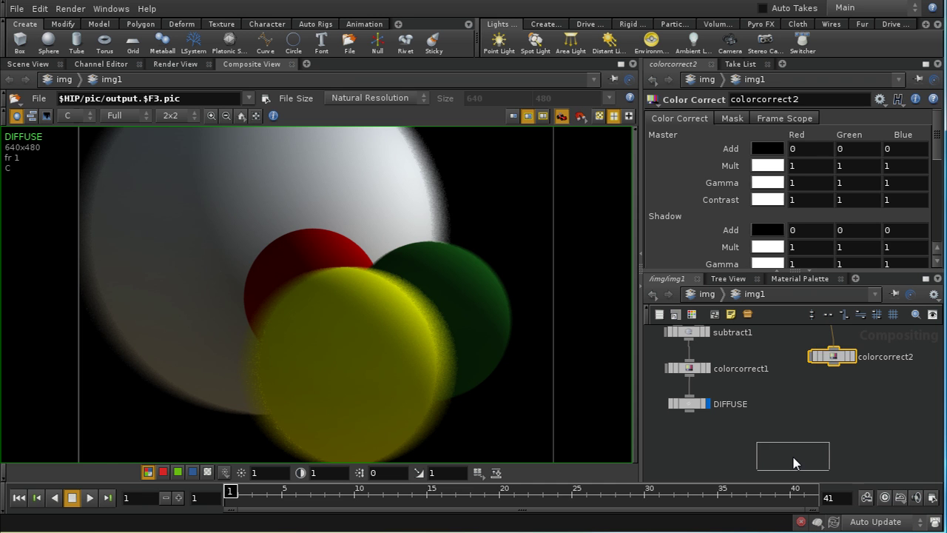
pyautogui.click(797, 456)
pyautogui.moveTo(690, 412); pyautogui.dragTo(786, 448)
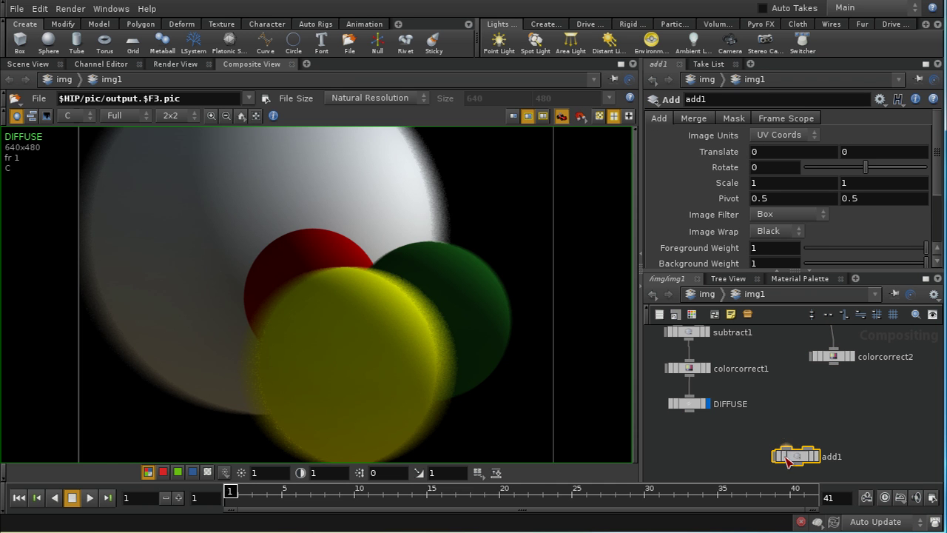
pyautogui.moveTo(835, 374); pyautogui.dragTo(805, 450)
pyautogui.click(816, 459)
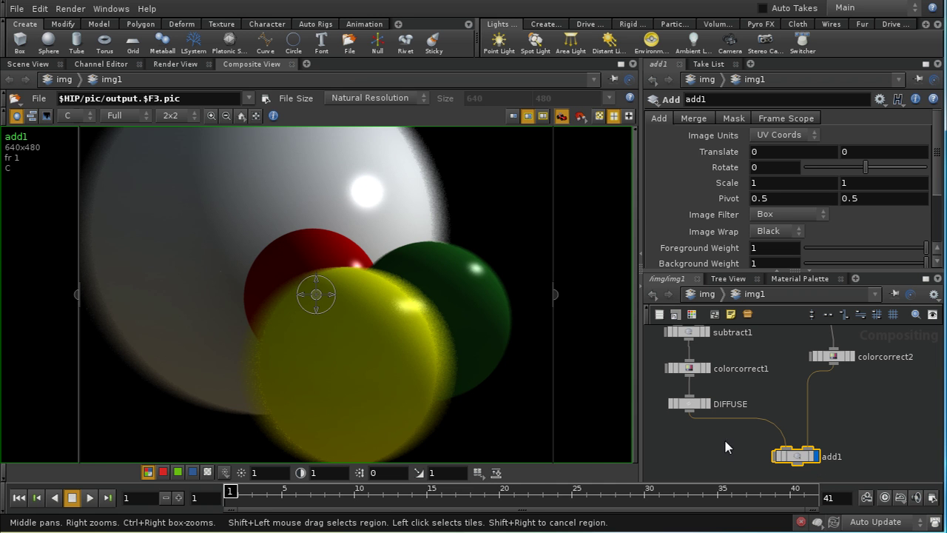
# Add an unconnected Diff node below the Add node in the network.
pyautogui.moveTo(722, 457); pyautogui.dragTo(805, 459, button='middle')
pyautogui.moveTo(682, 407); pyautogui.dragTo(683, 438, button='right')
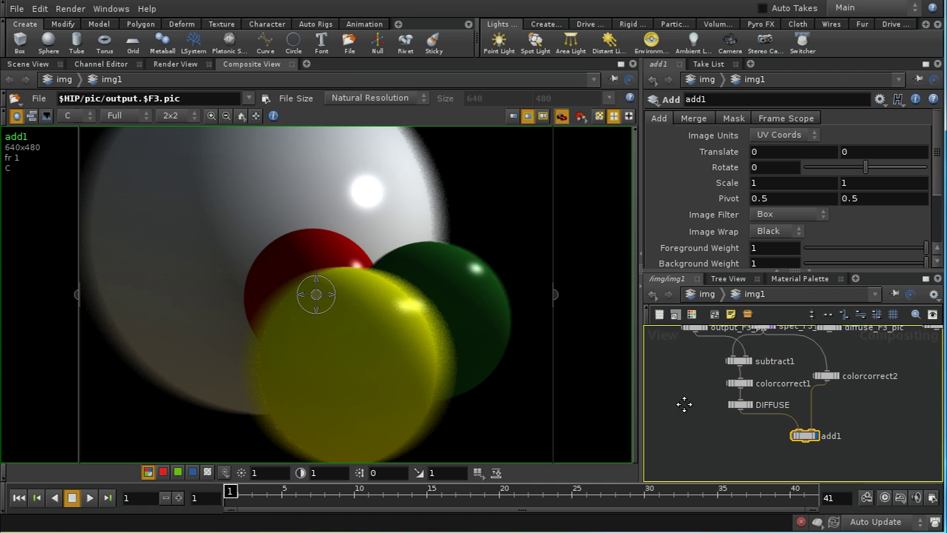
pyautogui.moveTo(685, 404); pyautogui.dragTo(688, 385, button='middle')
pyautogui.press('Tab')
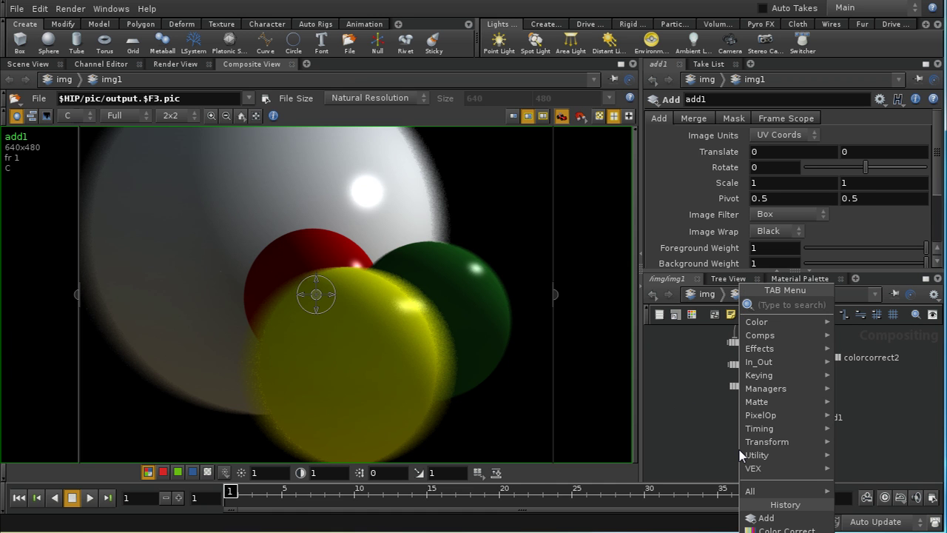
pyautogui.write('Diff')
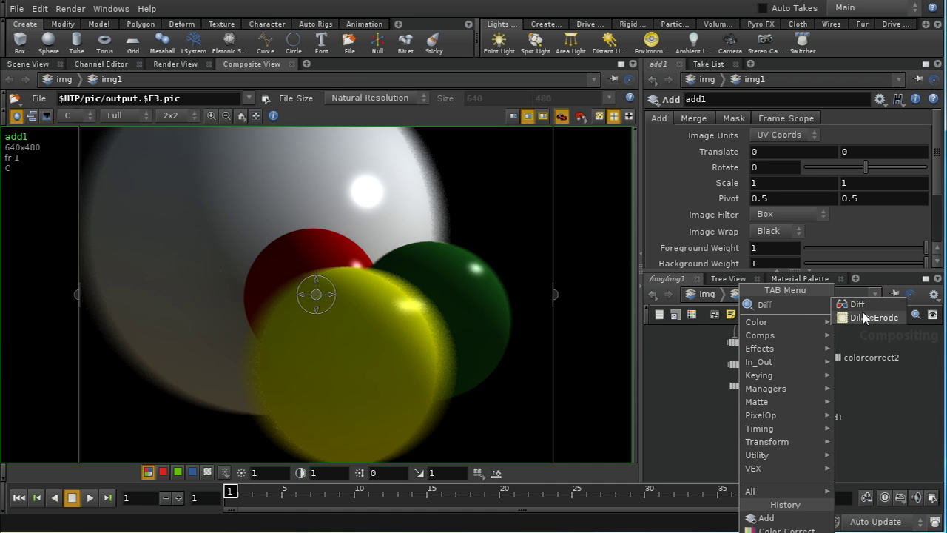
pyautogui.click(858, 305)
pyautogui.click(740, 468)
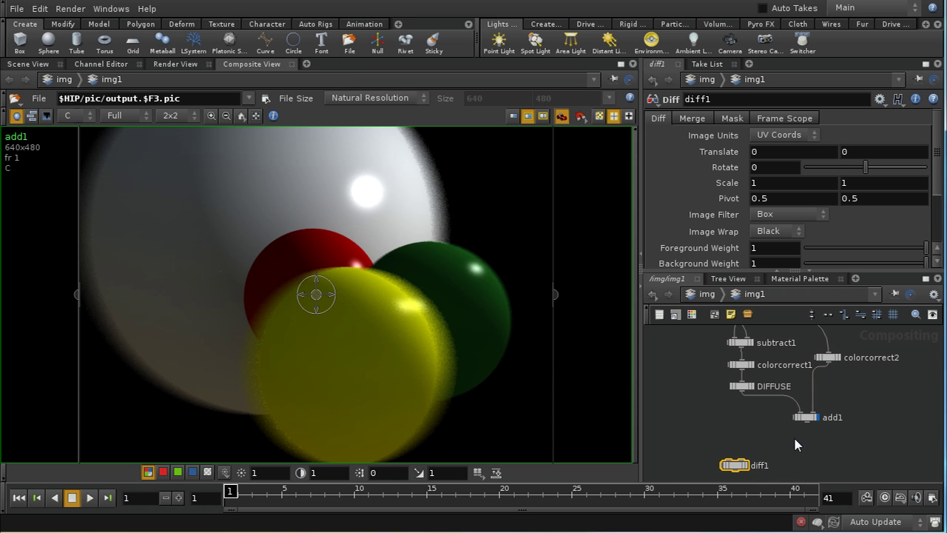
# Connect output_F3_pic to the Diff node's first input and the Add node to its second, and display the difference.
pyautogui.moveTo(808, 429); pyautogui.dragTo(737, 460)
pyautogui.moveTo(713, 427); pyautogui.dragTo(774, 504, button='middle')
pyautogui.click(757, 391)
pyautogui.moveTo(757, 413); pyautogui.dragTo(733, 307, button='middle')
pyautogui.click(768, 428)
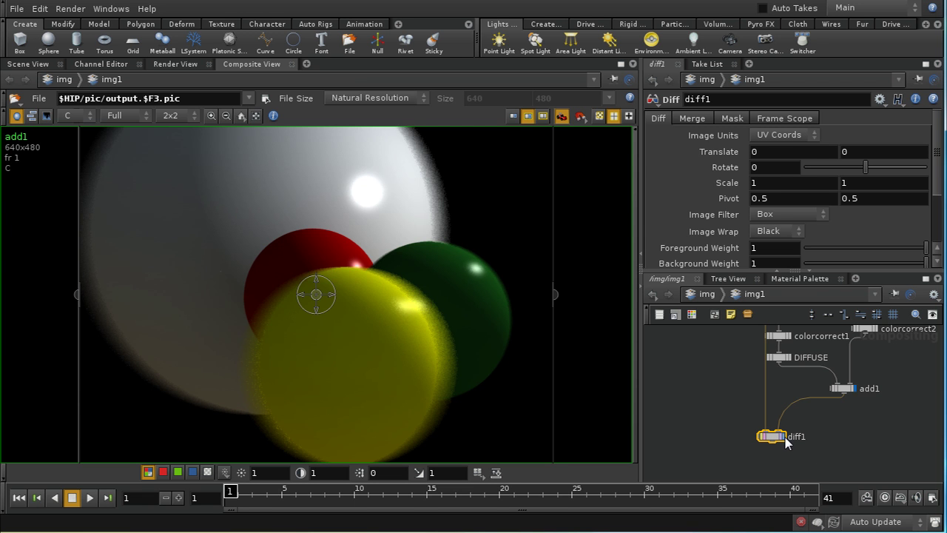
pyautogui.scroll(2, 829, 451)
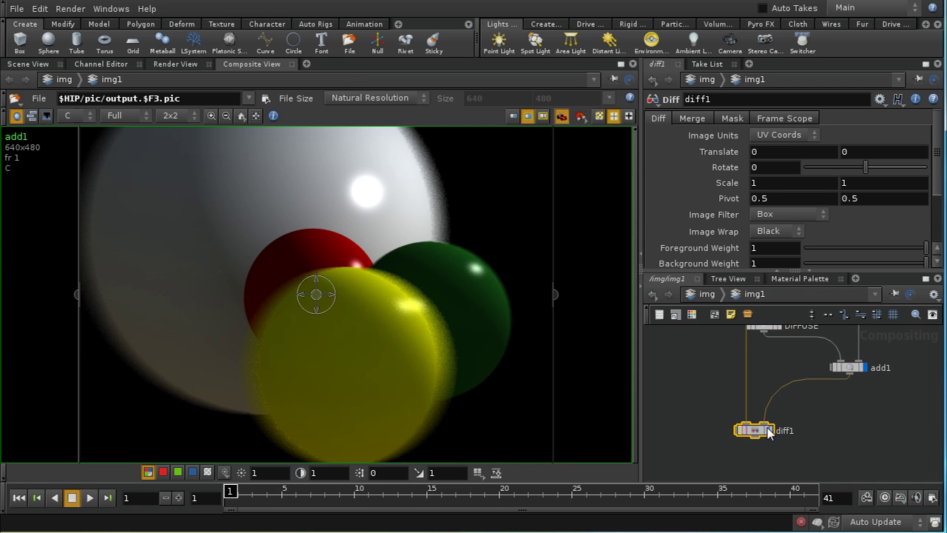
pyautogui.click(770, 431)
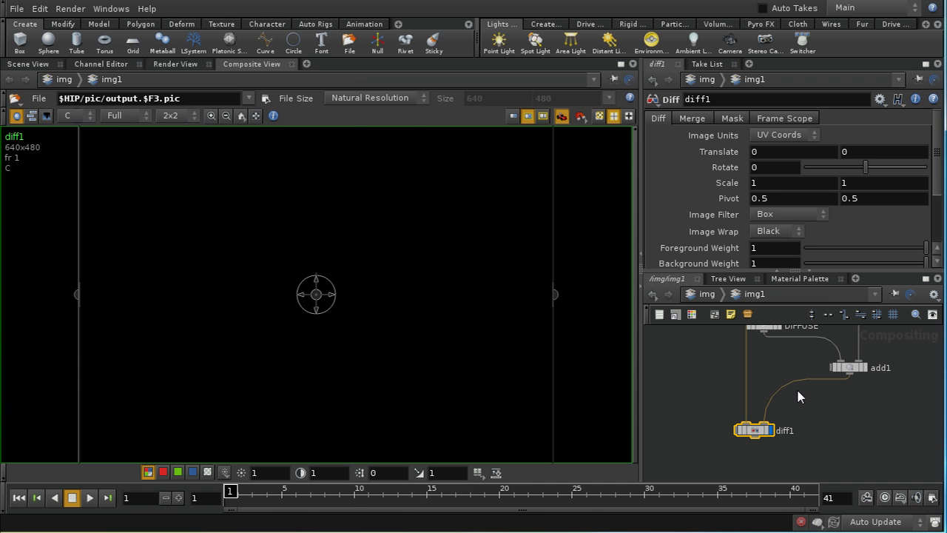
# Display the Add node again and set the master Mult of colorcorrect1 to 0.6 for red, green and blue.
pyautogui.click(864, 369)
pyautogui.moveTo(772, 366); pyautogui.dragTo(778, 452, button='middle')
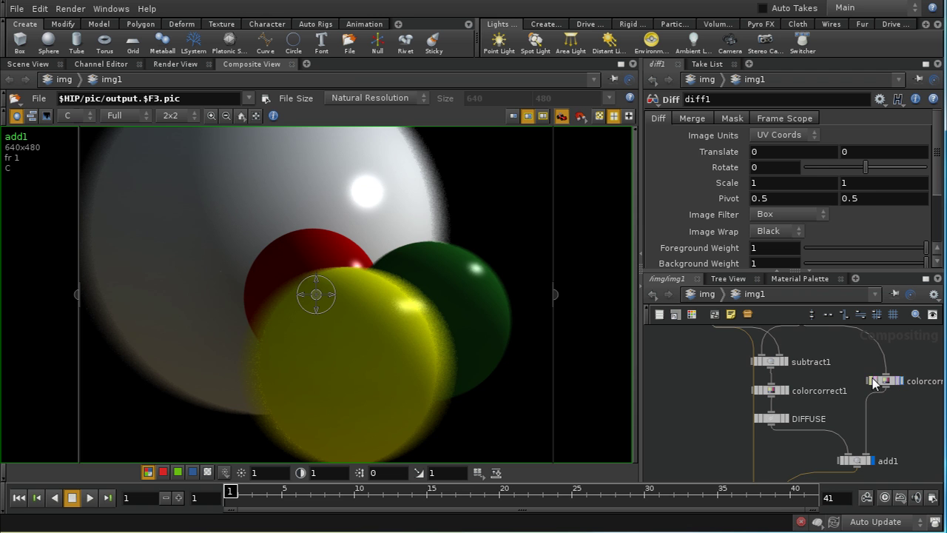
pyautogui.moveTo(893, 443); pyautogui.dragTo(891, 405, button='middle')
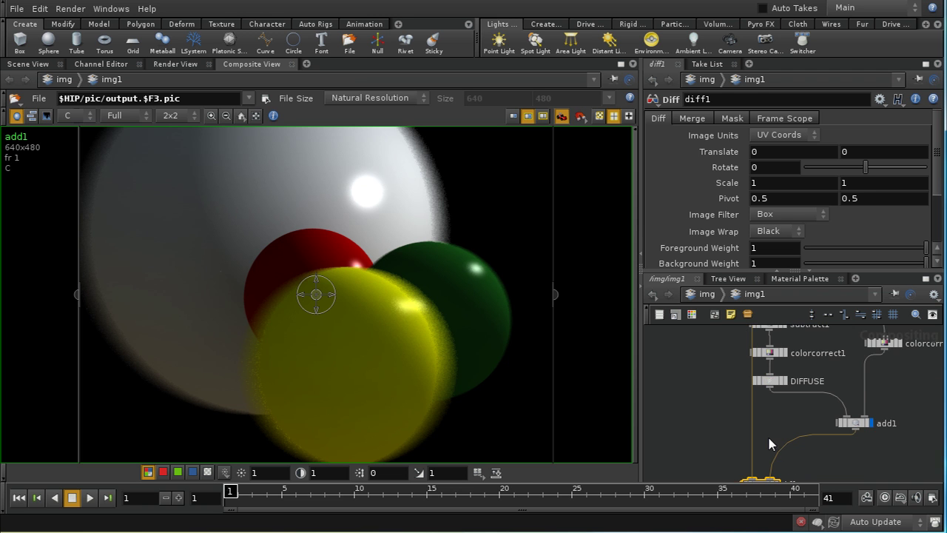
pyautogui.scroll(2, 767, 434)
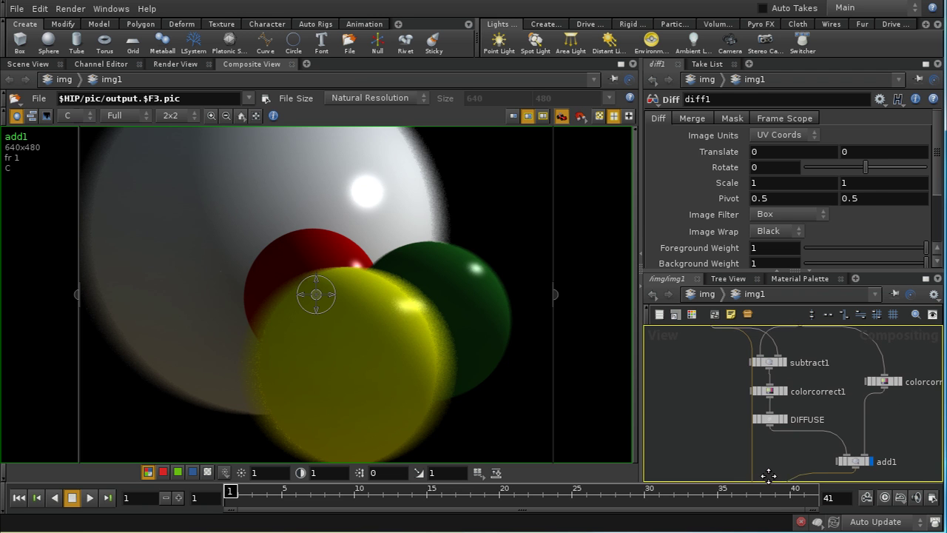
pyautogui.click(771, 392)
pyautogui.moveTo(742, 170); pyautogui.dragTo(699, 178, button='middle')
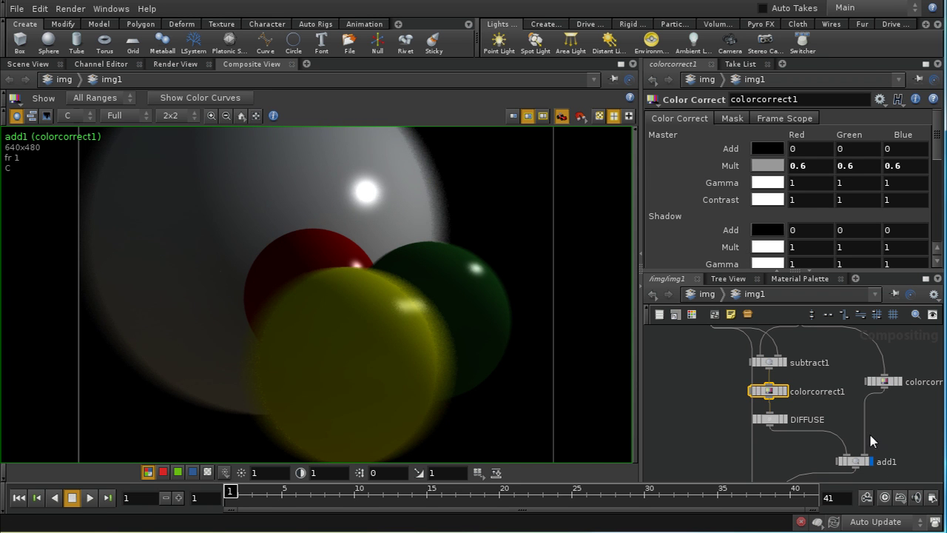
# Tint the specular highlights light pink by setting colorcorrect2's master Mult to 1, 0.70729, 0.675.
pyautogui.click(884, 381)
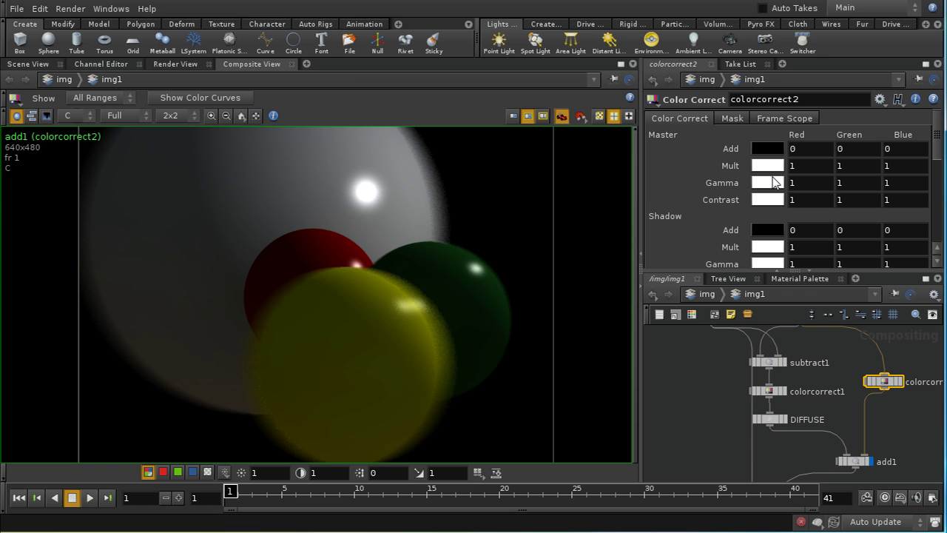
pyautogui.click(769, 164)
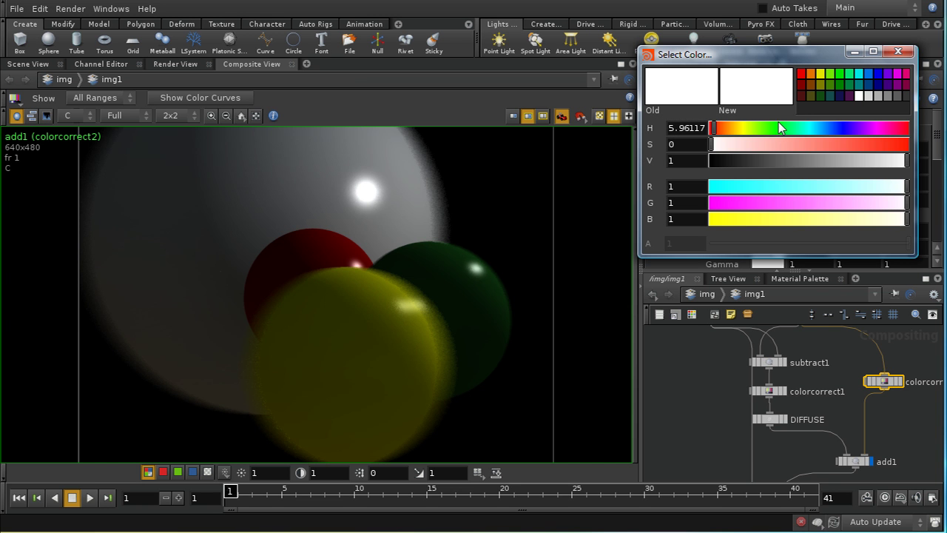
pyautogui.click(775, 145)
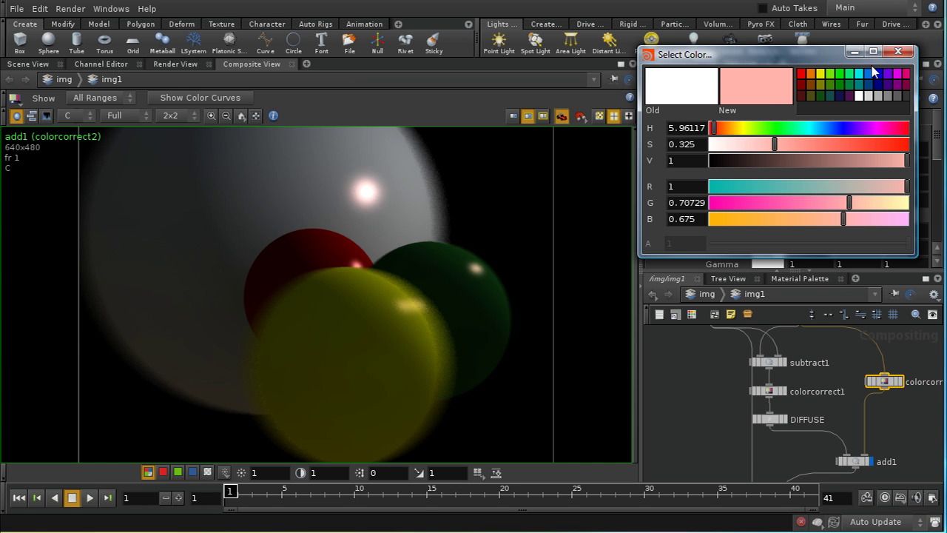
pyautogui.click(908, 53)
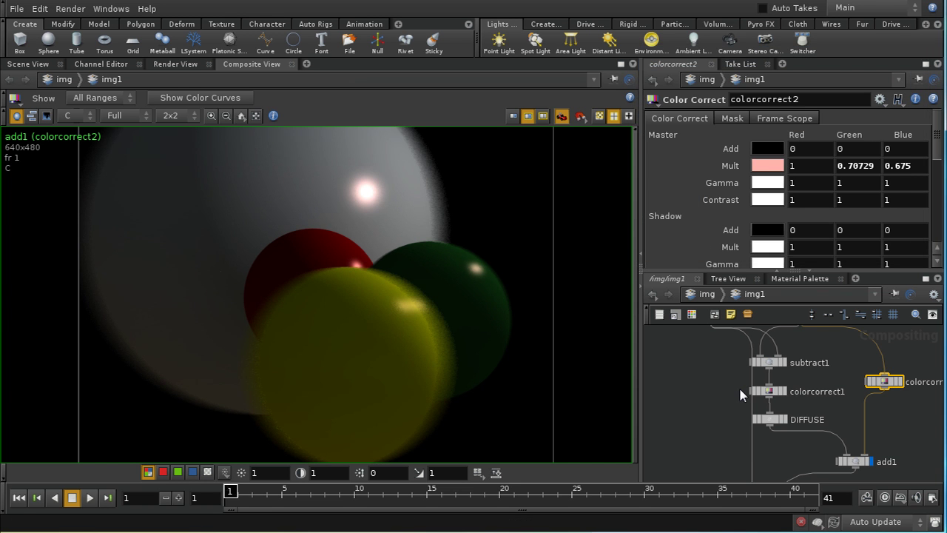
# Turn off alpha in subtract1's plane scope and check the plane scope of add1.
pyautogui.moveTo(892, 458); pyautogui.dragTo(832, 416, button='middle')
pyautogui.moveTo(831, 450); pyautogui.dragTo(794, 372, button='middle')
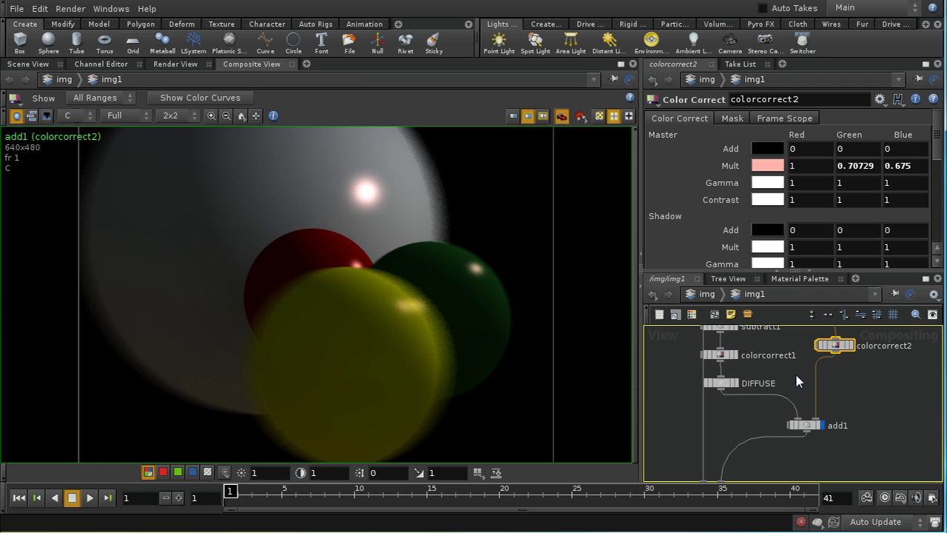
pyautogui.moveTo(709, 418); pyautogui.dragTo(740, 432, button='middle')
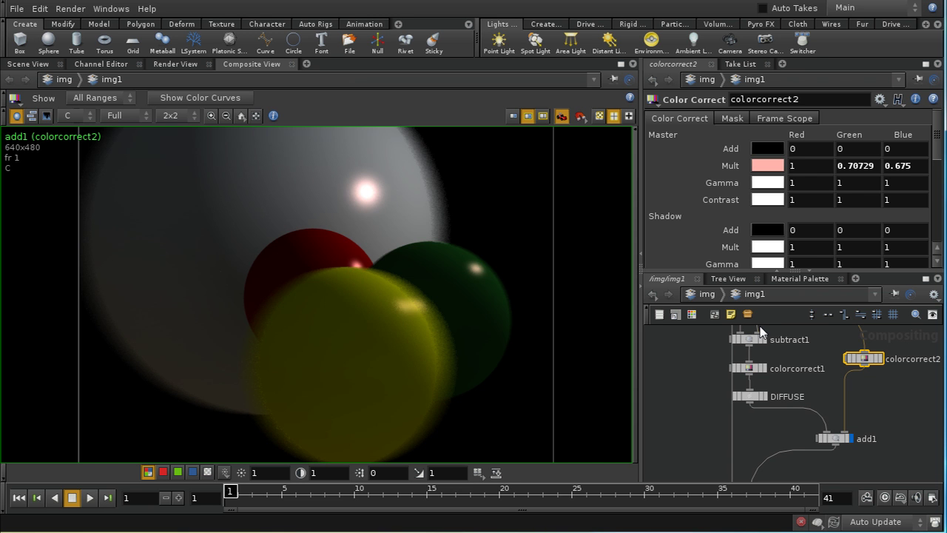
pyautogui.click(750, 342)
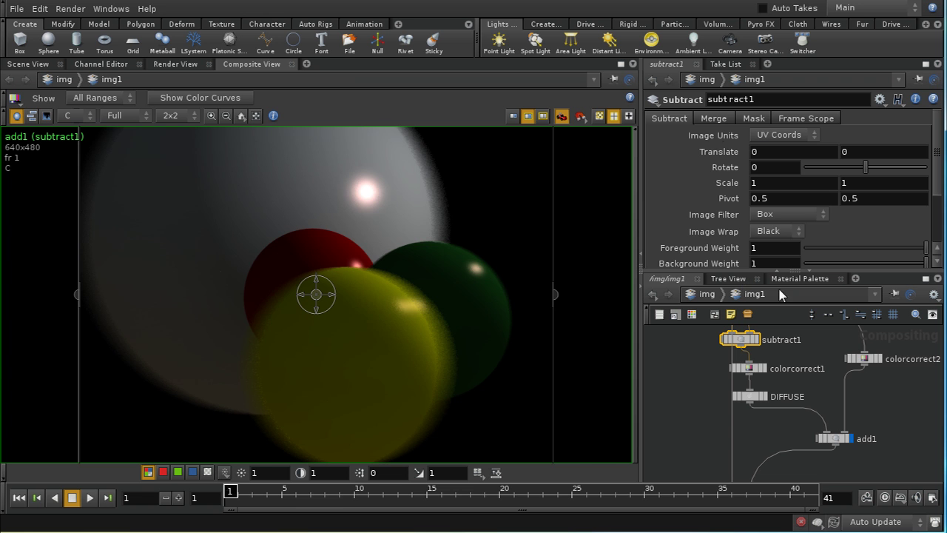
pyautogui.click(751, 118)
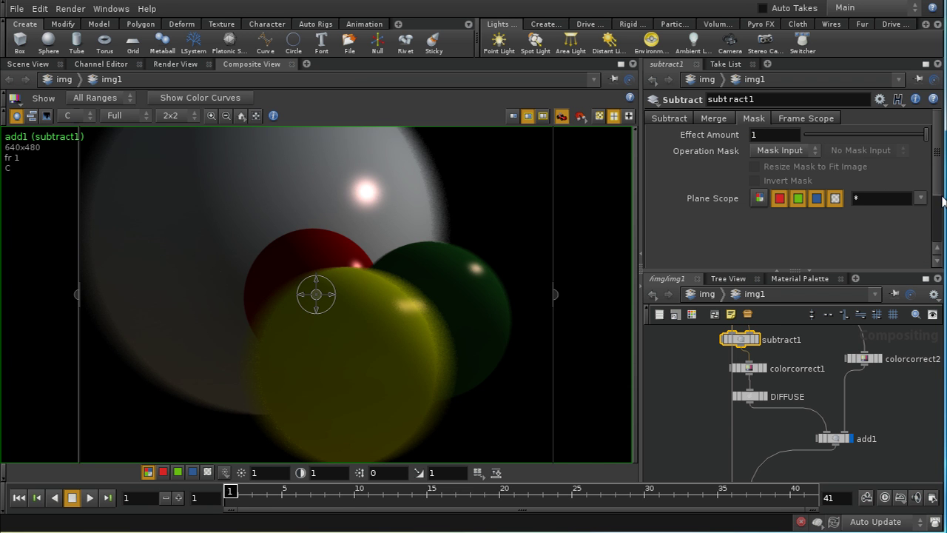
pyautogui.click(837, 199)
pyautogui.click(835, 438)
pyautogui.click(734, 119)
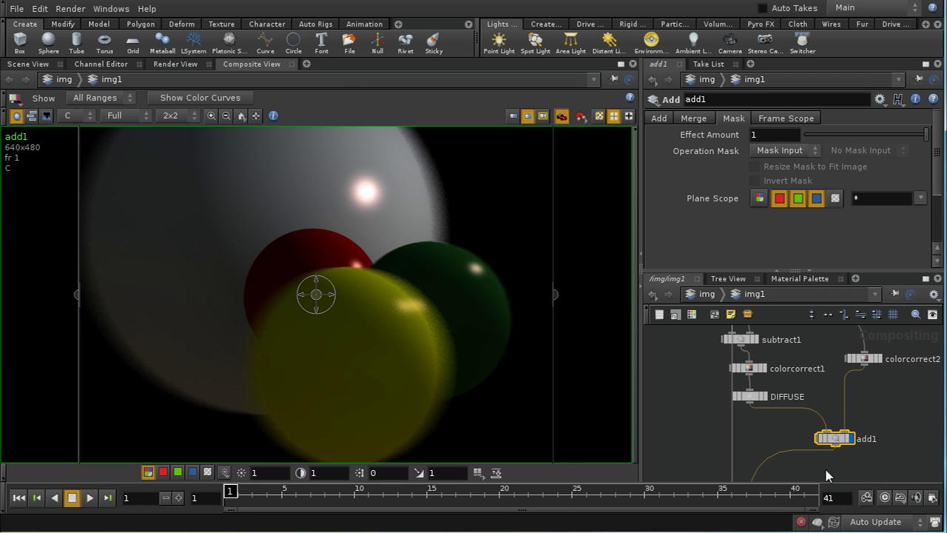
pyautogui.moveTo(804, 462); pyautogui.dragTo(821, 400, button='middle')
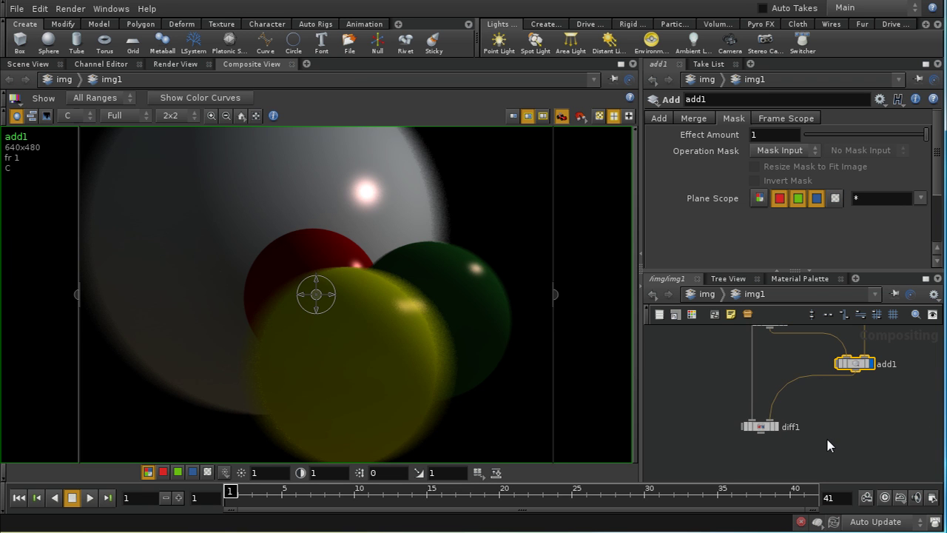
pyautogui.moveTo(736, 387); pyautogui.dragTo(762, 429, button='middle')
pyautogui.moveTo(814, 360); pyautogui.dragTo(782, 417, button='middle')
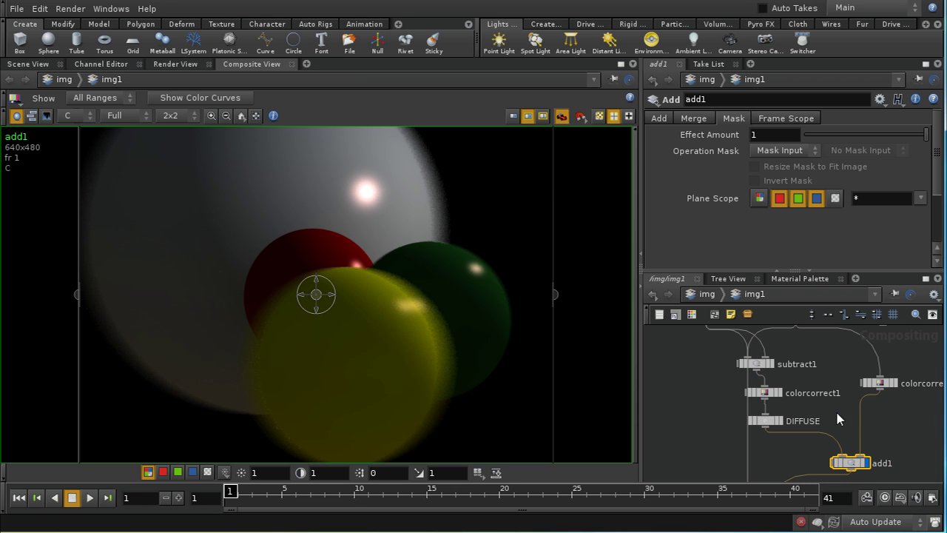
pyautogui.moveTo(824, 353); pyautogui.dragTo(827, 414, button='middle')
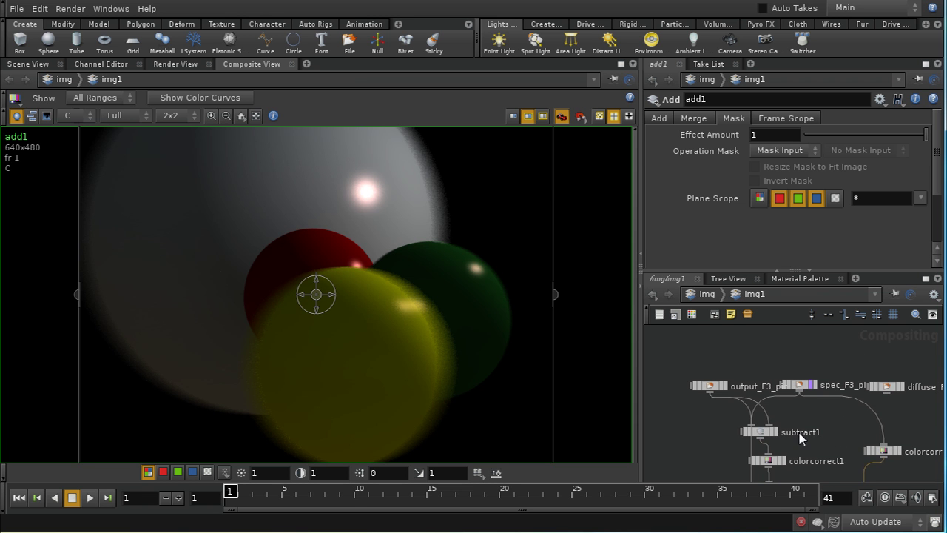
pyautogui.moveTo(812, 447); pyautogui.dragTo(806, 367, button='middle')
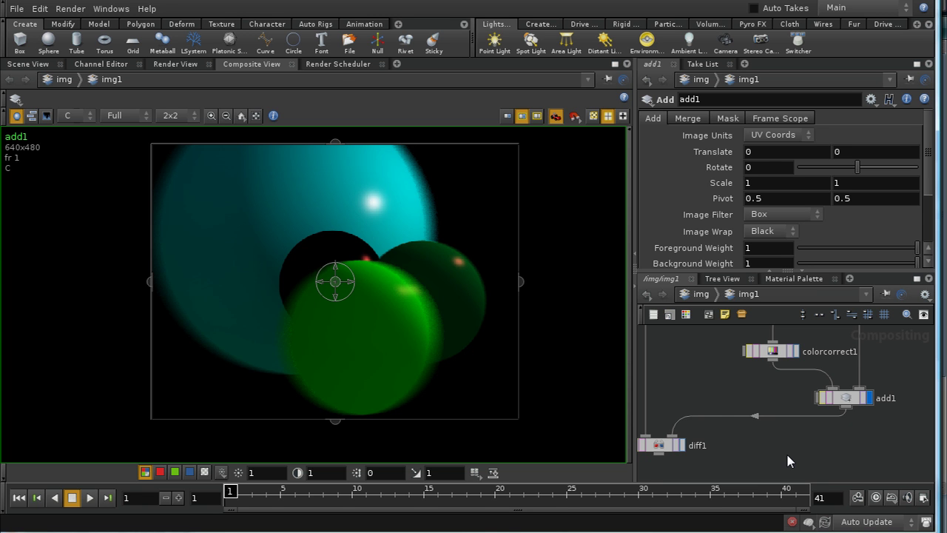
pyautogui.moveTo(708, 382)
pyautogui.mouseDown(button='middle')
pyautogui.moveTo(713, 417)
pyautogui.moveTo(715, 395)
pyautogui.mouseUp(button='middle')
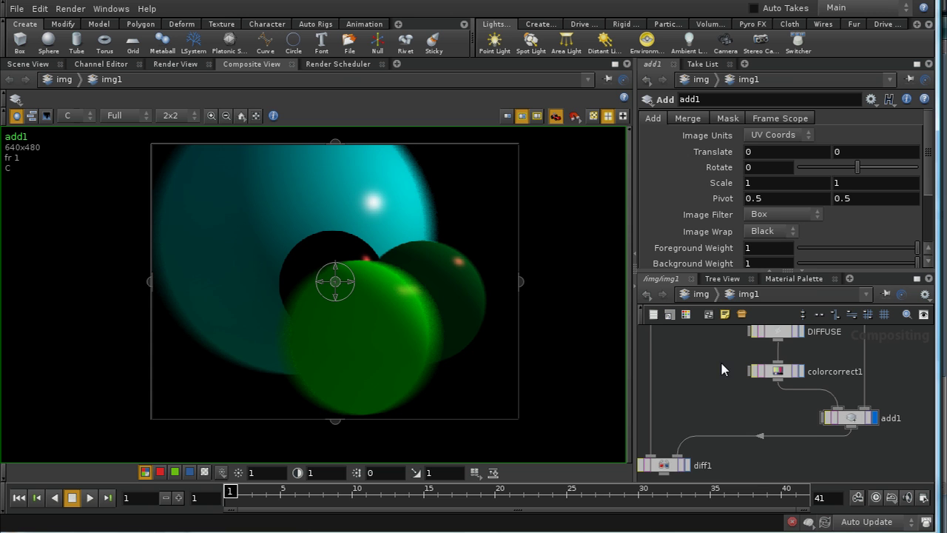
pyautogui.moveTo(722, 354); pyautogui.dragTo(734, 361, button='middle')
# Follow light1's light shader reference to v_gilight1 in the shop network and examine its environment map settings.
pyautogui.click(701, 295)
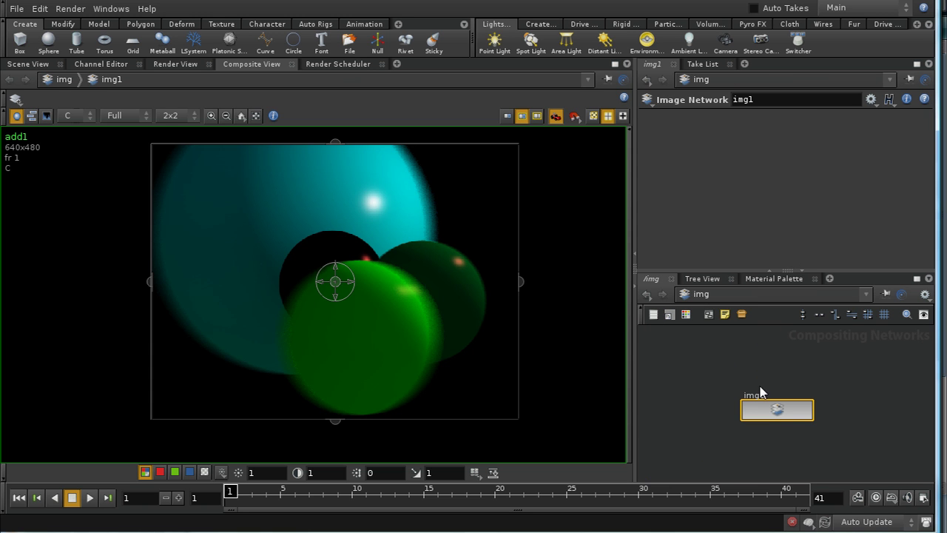
pyautogui.click(731, 294)
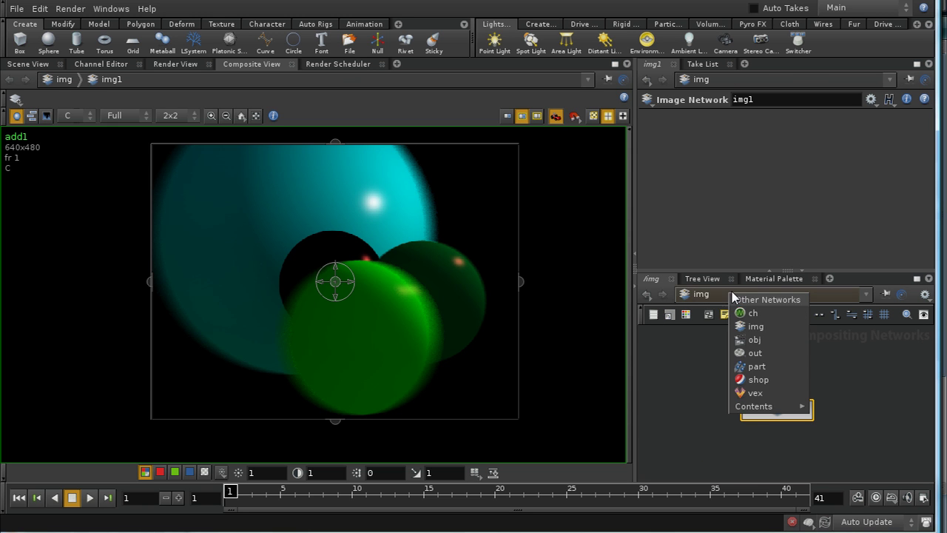
pyautogui.click(754, 352)
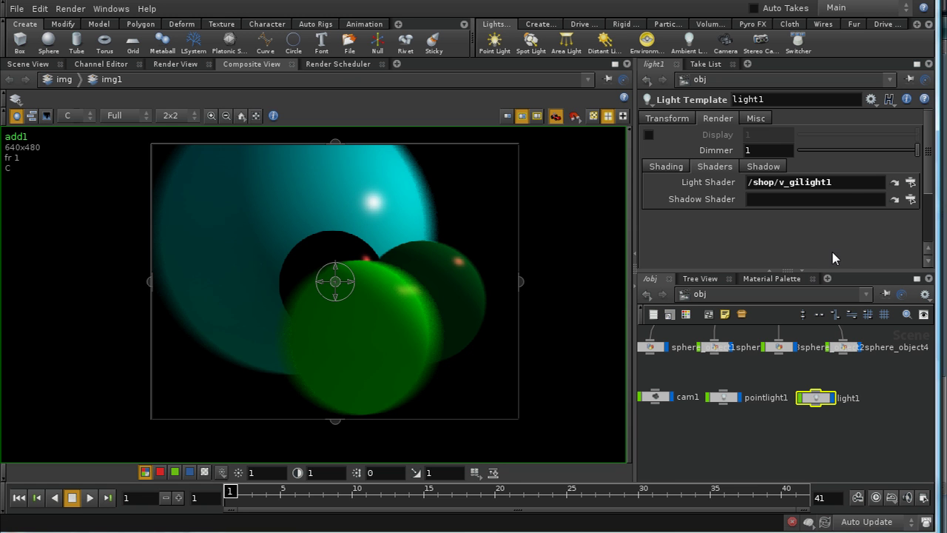
pyautogui.click(894, 183)
pyautogui.moveTo(926, 170); pyautogui.dragTo(944, 211)
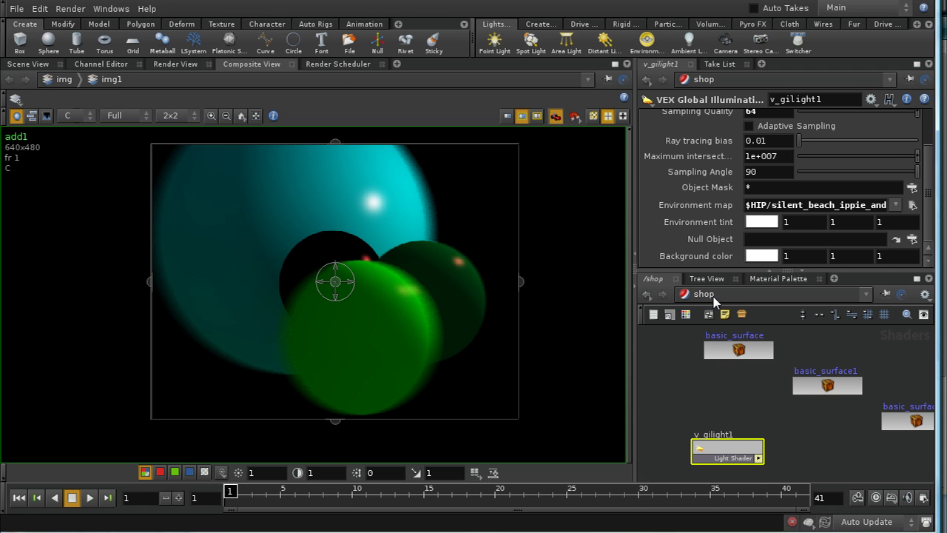
pyautogui.moveTo(758, 402)
pyautogui.mouseDown(button='middle')
pyautogui.moveTo(776, 413)
pyautogui.moveTo(776, 399)
pyautogui.mouseUp(button='middle')
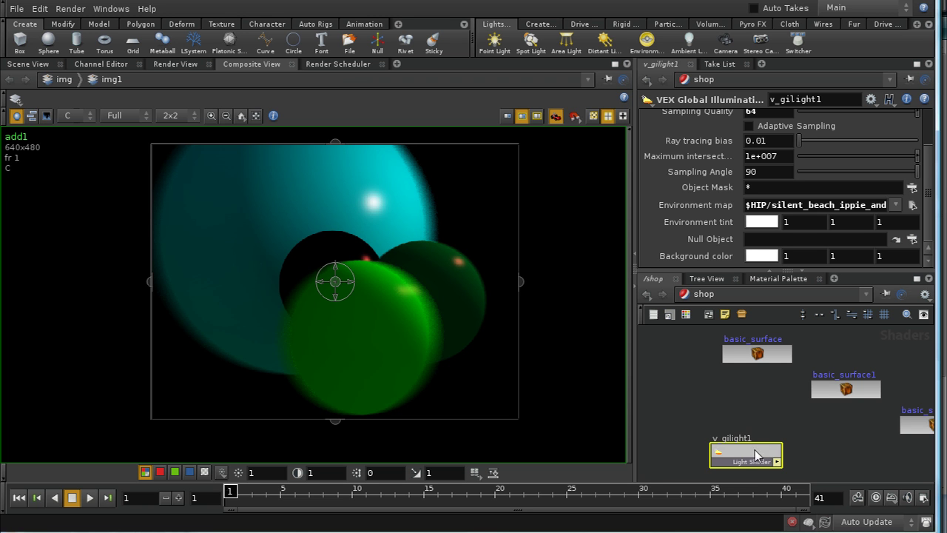
pyautogui.click(700, 296)
pyautogui.click(691, 360)
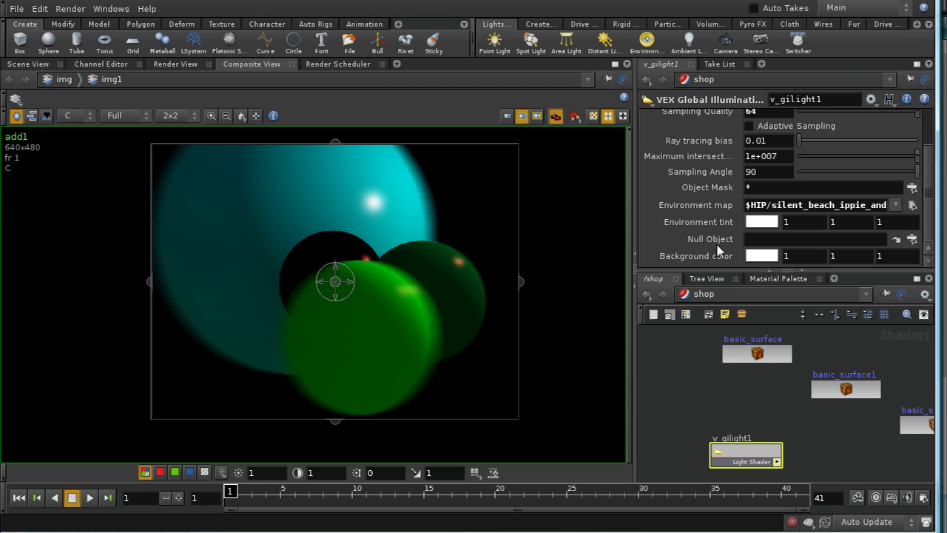
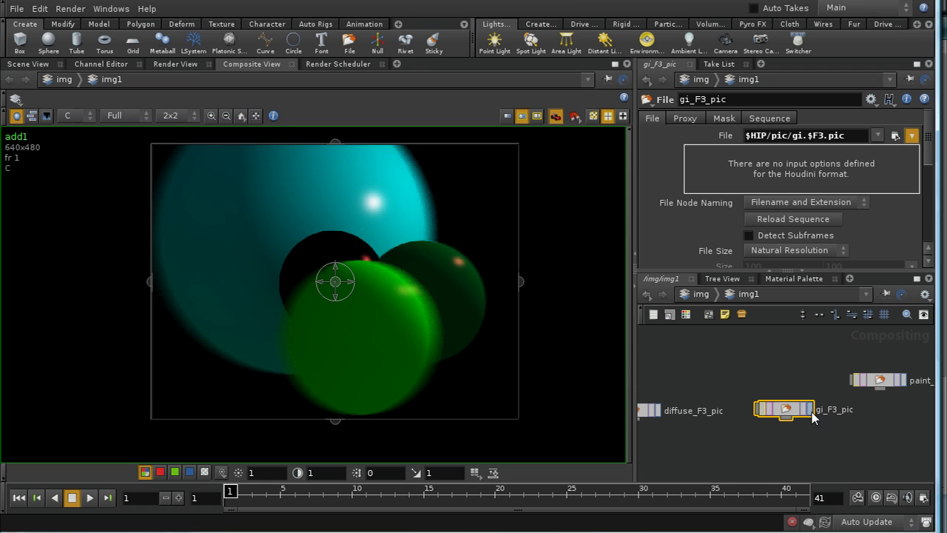
# Display gi_F3_pic, view its obj_light1_Cl plane, and return the viewer to plane C.
pyautogui.click(811, 408)
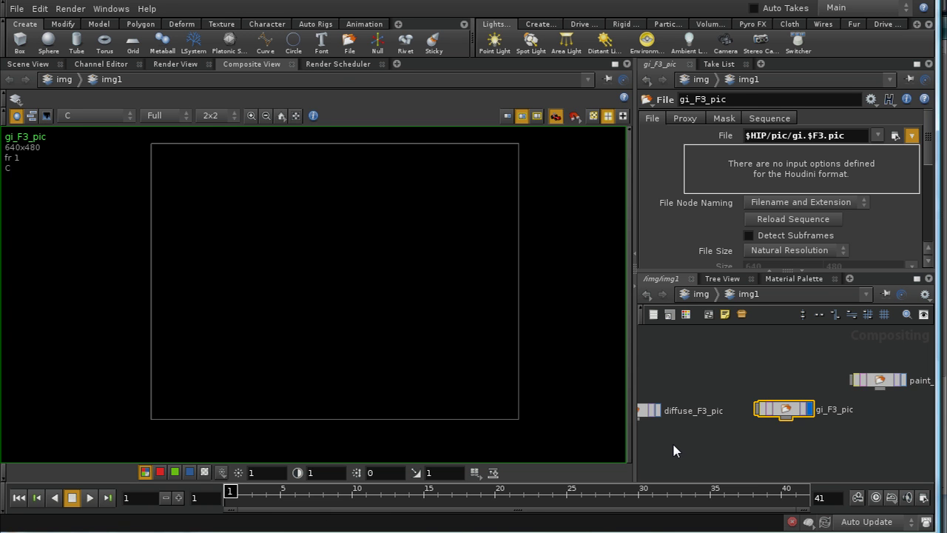
pyautogui.moveTo(685, 444); pyautogui.dragTo(740, 434, button='middle')
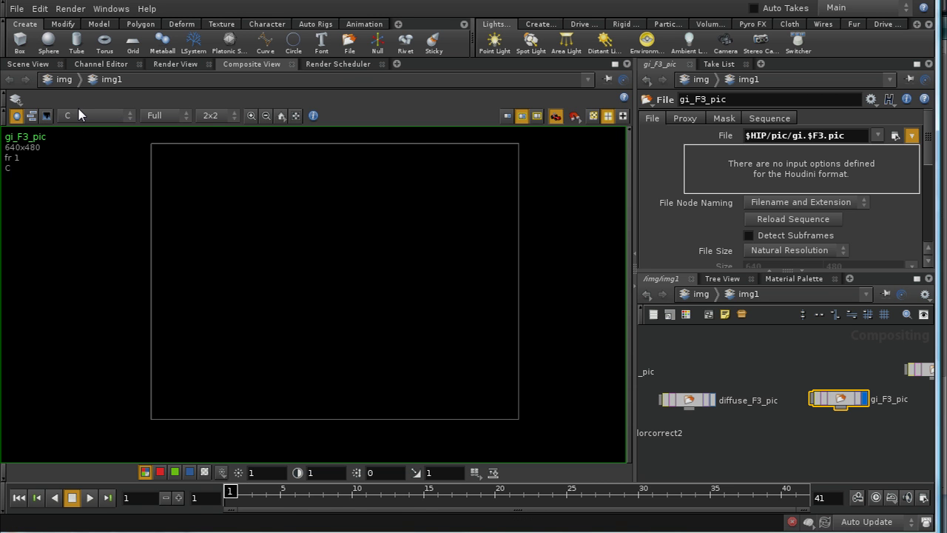
pyautogui.click(96, 116)
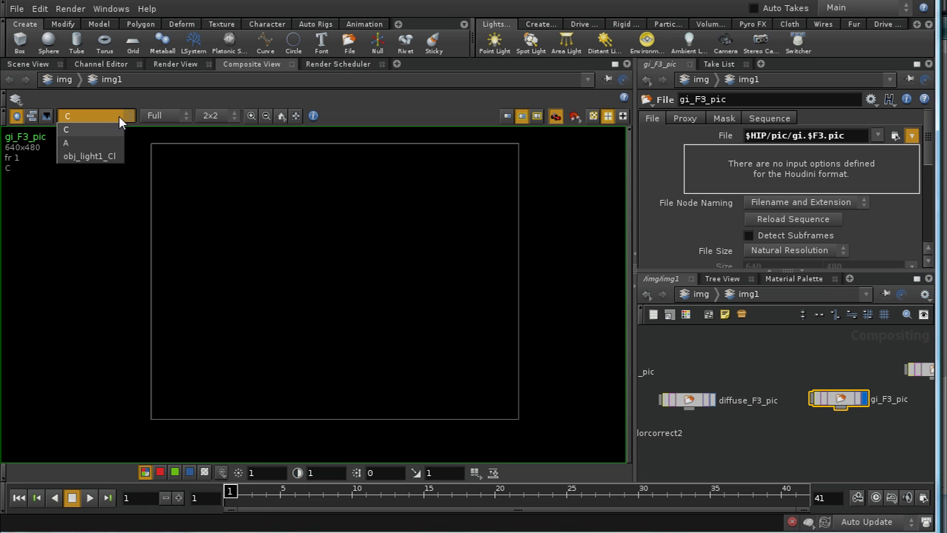
pyautogui.click(105, 156)
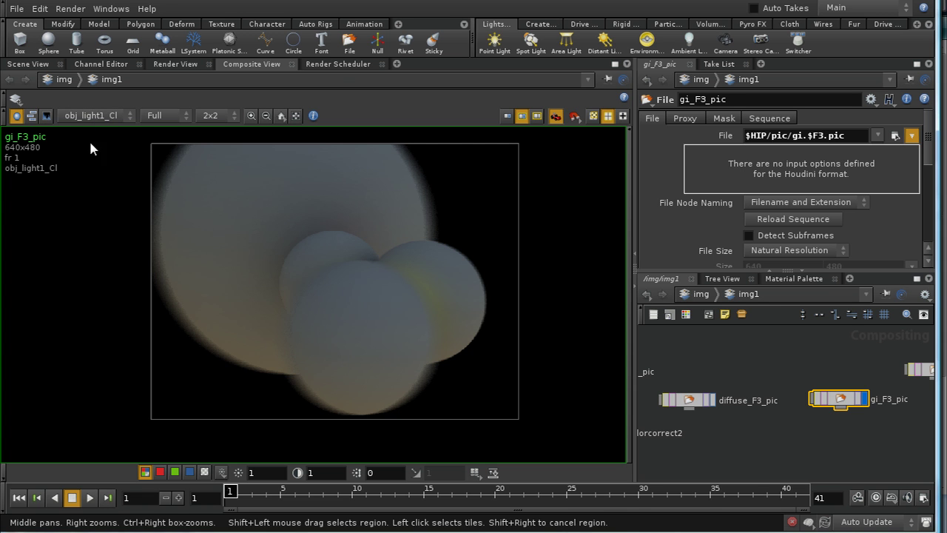
pyautogui.click(130, 118)
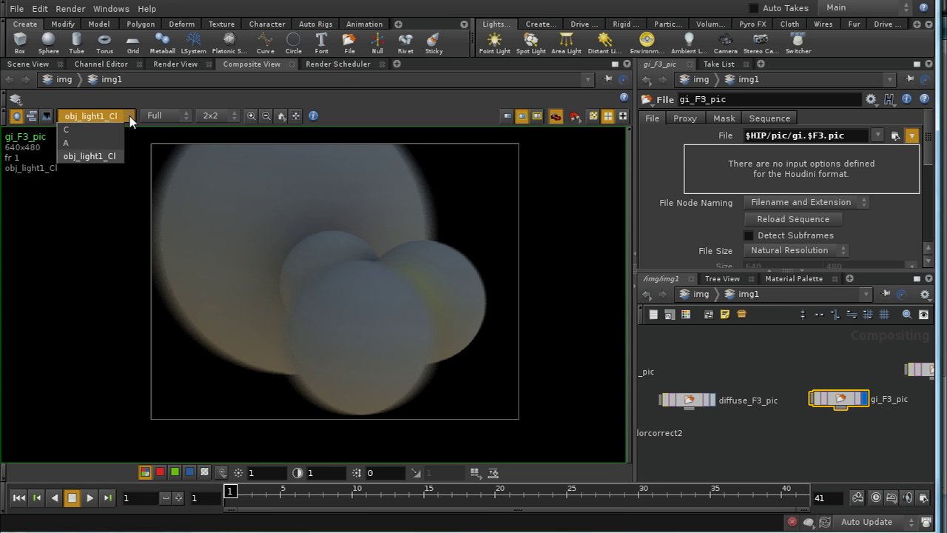
pyautogui.click(83, 116)
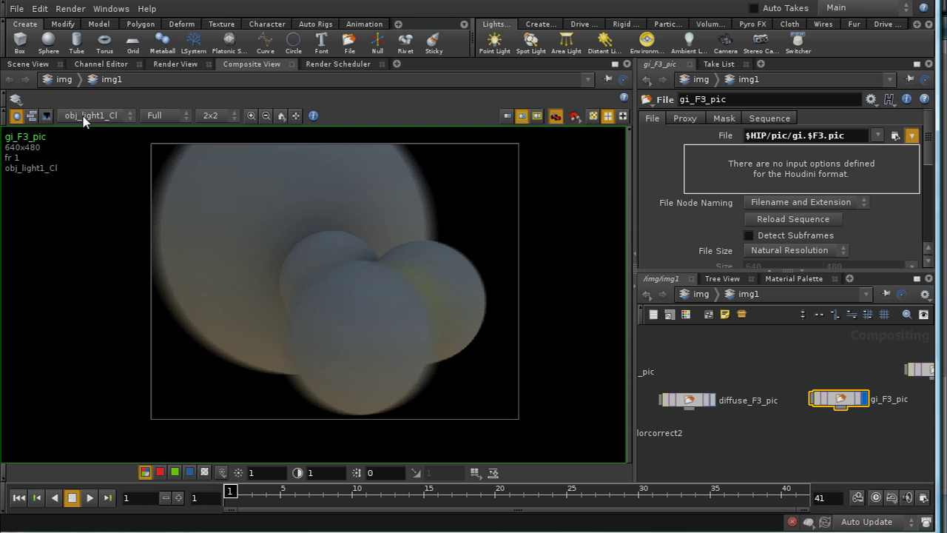
pyautogui.click(83, 116)
pyautogui.click(74, 129)
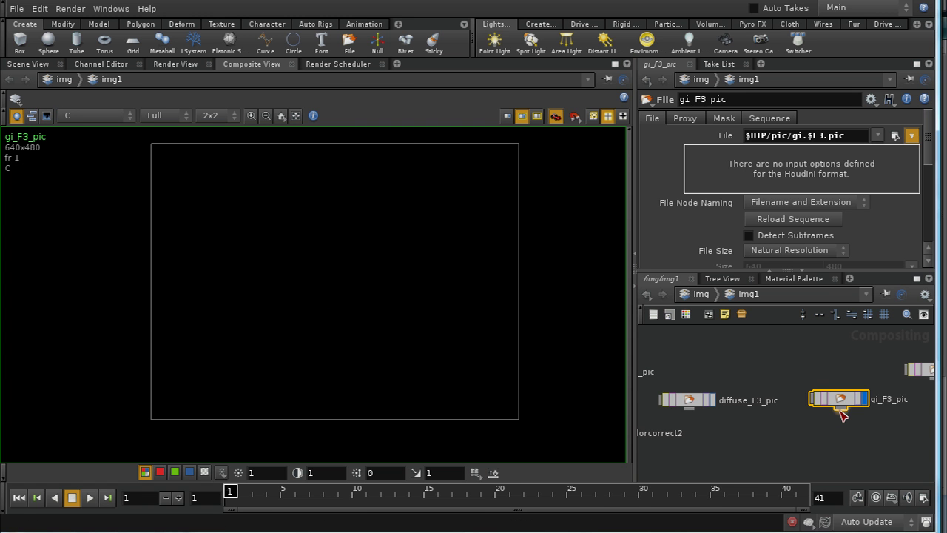
# Add a Channel Copy node below gi_F3_pic, fed by it, and display the new node.
pyautogui.press('Tab')
pyautogui.write('ch')
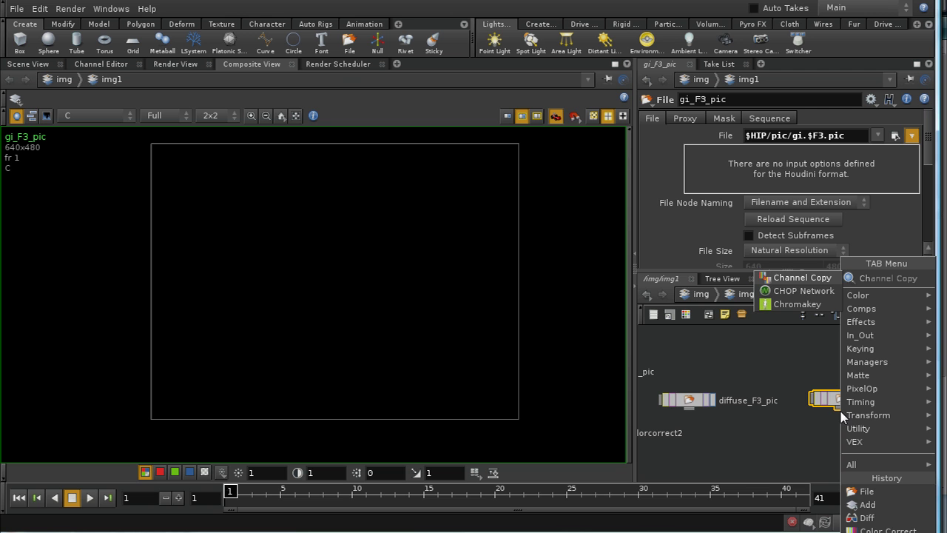
pyautogui.click(820, 281)
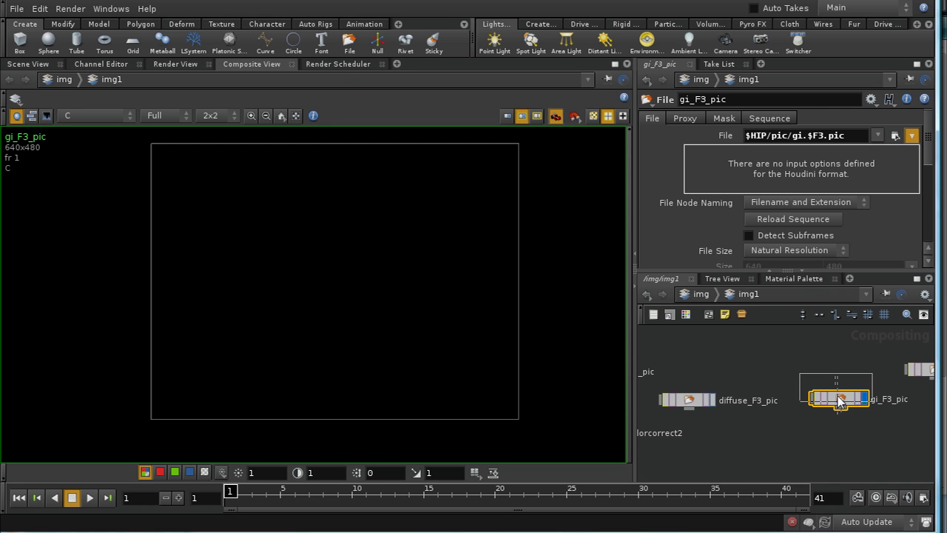
pyautogui.click(843, 439)
pyautogui.click(863, 440)
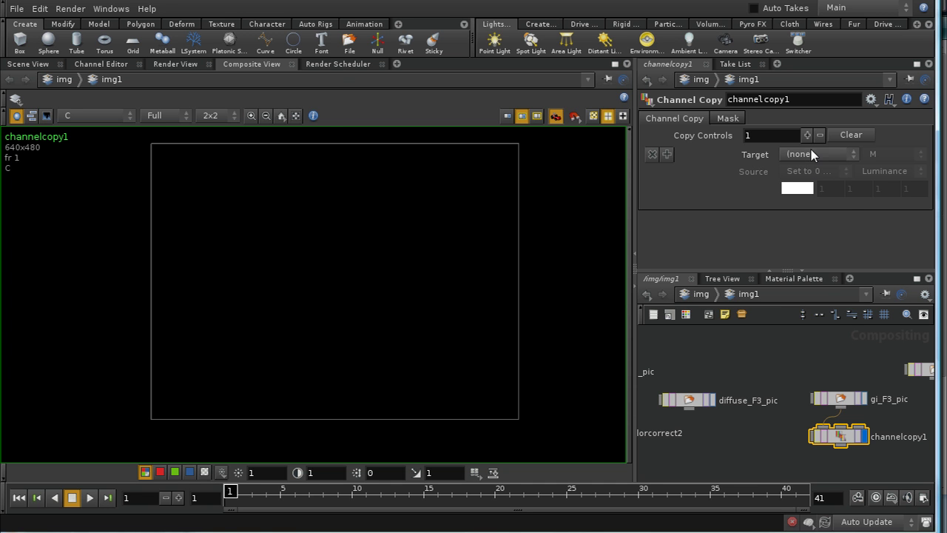
# Set the Channel Copy target to C and its source to Input 1 : obj_light1_Cl.
pyautogui.click(818, 157)
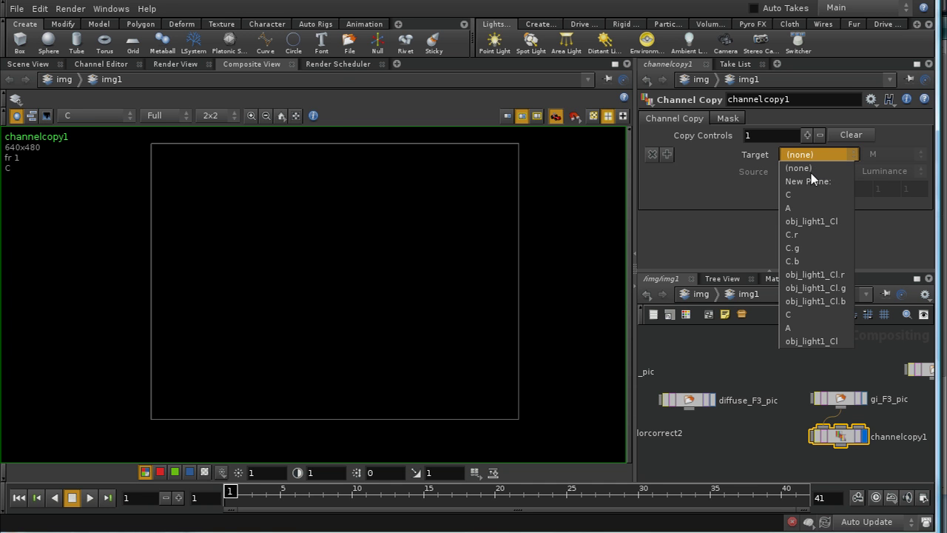
pyautogui.click(813, 194)
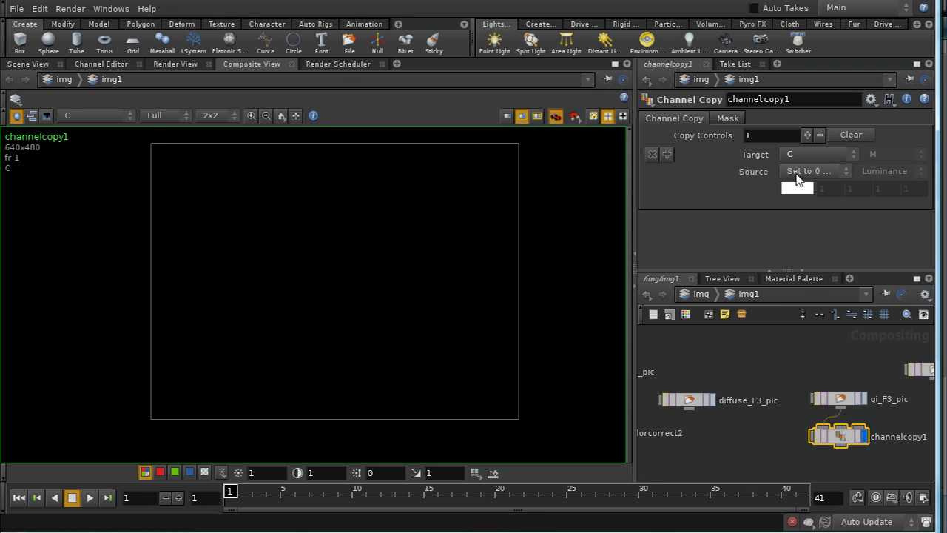
pyautogui.click(798, 174)
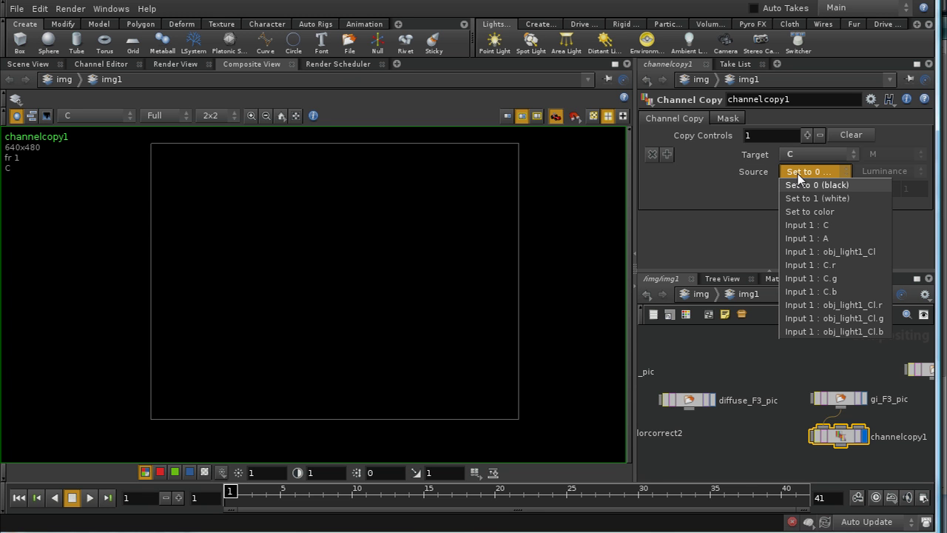
pyautogui.click(804, 251)
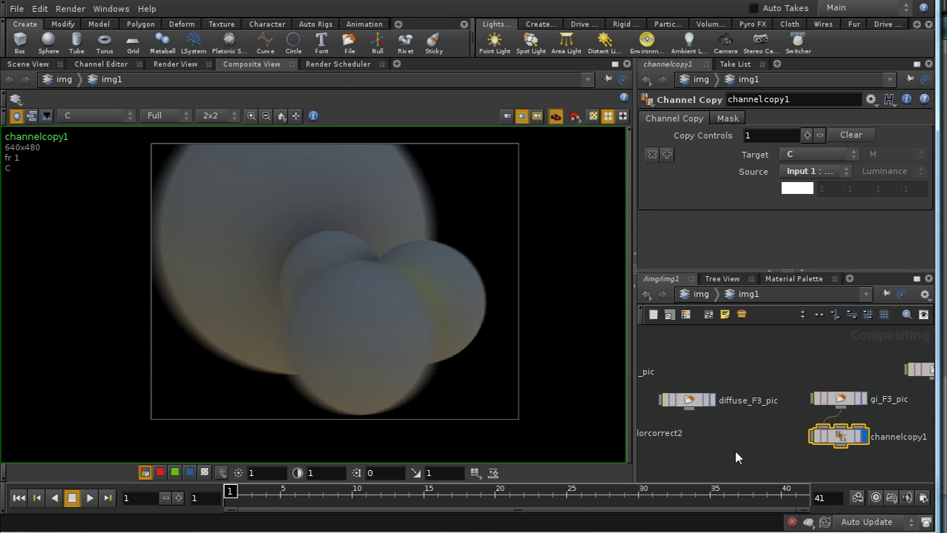
# Add a Null node below channelcopy1, fed by it, display it, and rename it GI_DIFFUSE_CONTRIBUTION.
pyautogui.moveTo(734, 447); pyautogui.dragTo(746, 408, button='middle')
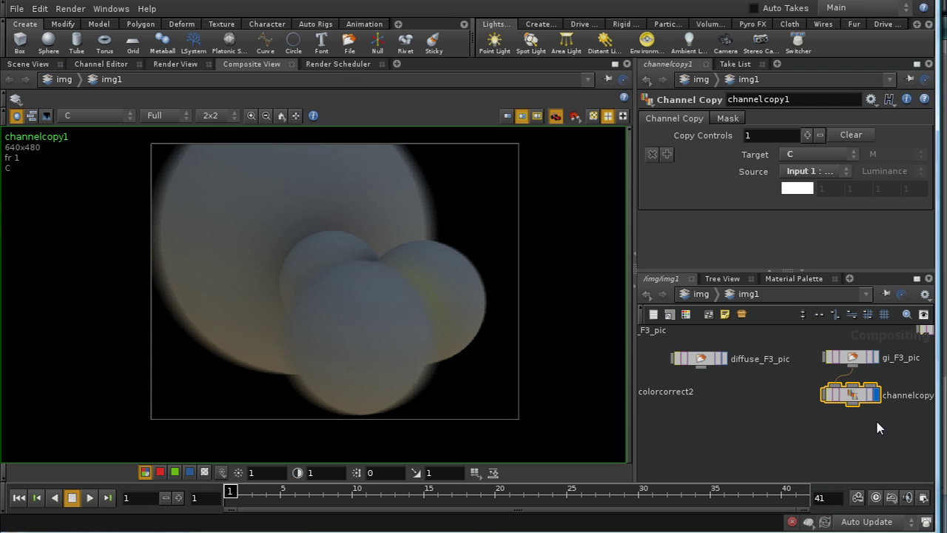
pyautogui.press('Tab')
pyautogui.write('Null')
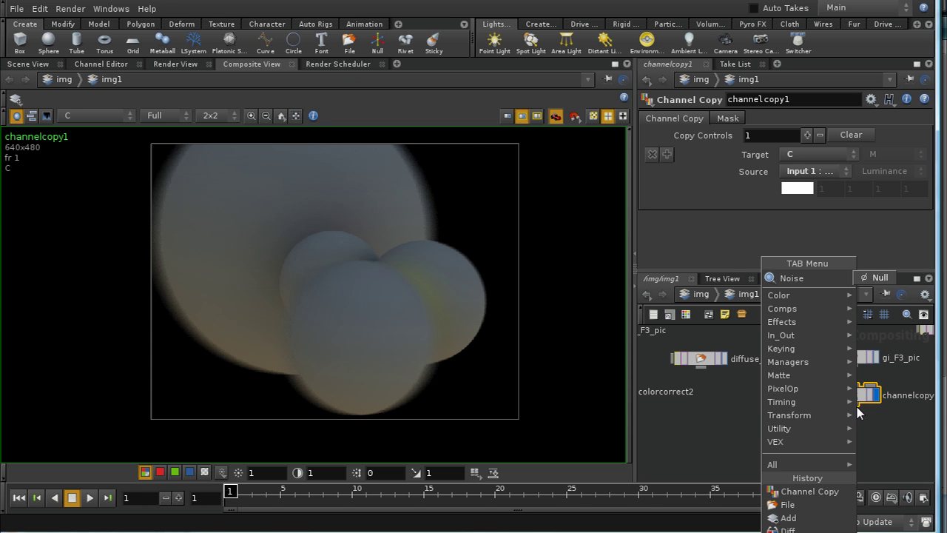
pyautogui.click(882, 276)
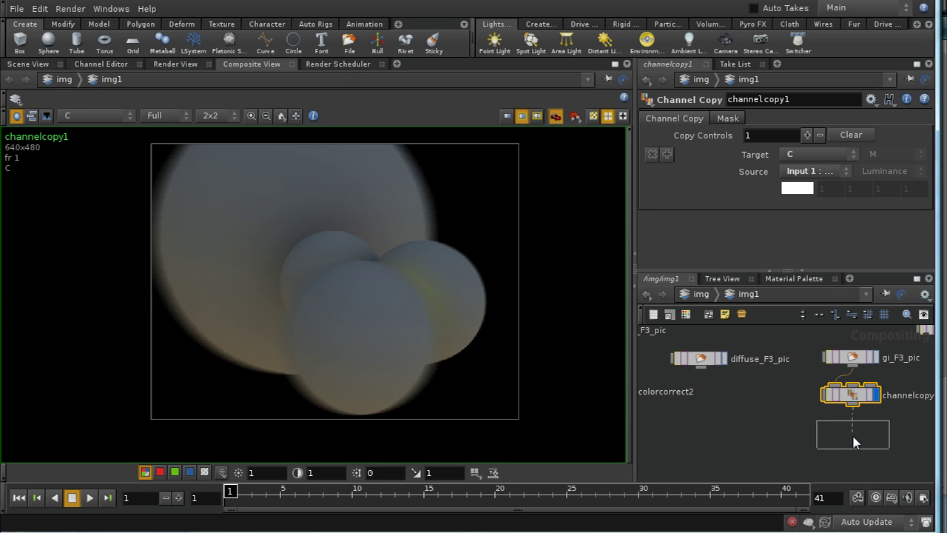
pyautogui.click(881, 438)
pyautogui.click(882, 437)
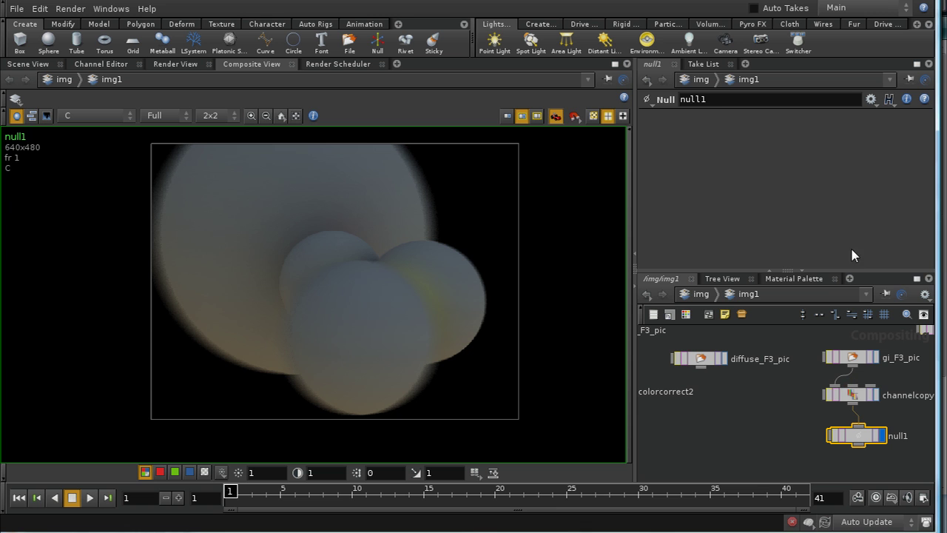
pyautogui.doubleClick(718, 99)
pyautogui.write('GI_DIFFUSE_CONTRIBUTION')
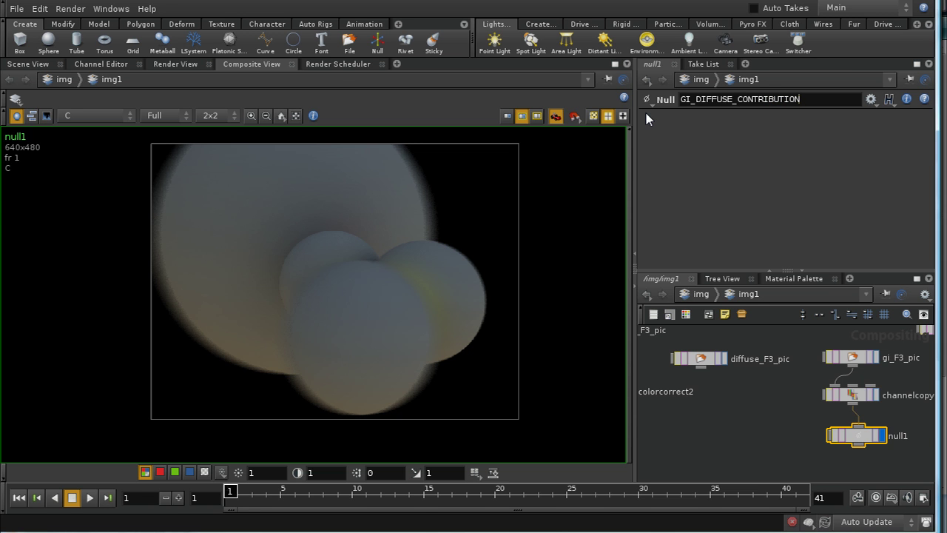
pyautogui.press('Return')
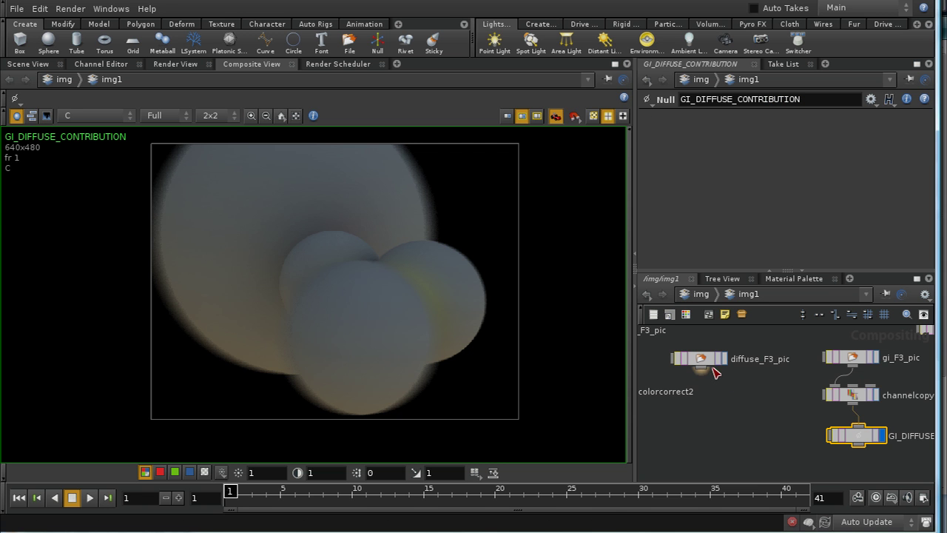
# Add a Subtract node that subtracts GI_DIFFUSE_CONTRIBUTION from diffuse_F3_pic, and display its output.
pyautogui.moveTo(720, 362); pyautogui.dragTo(746, 364)
pyautogui.click(751, 358)
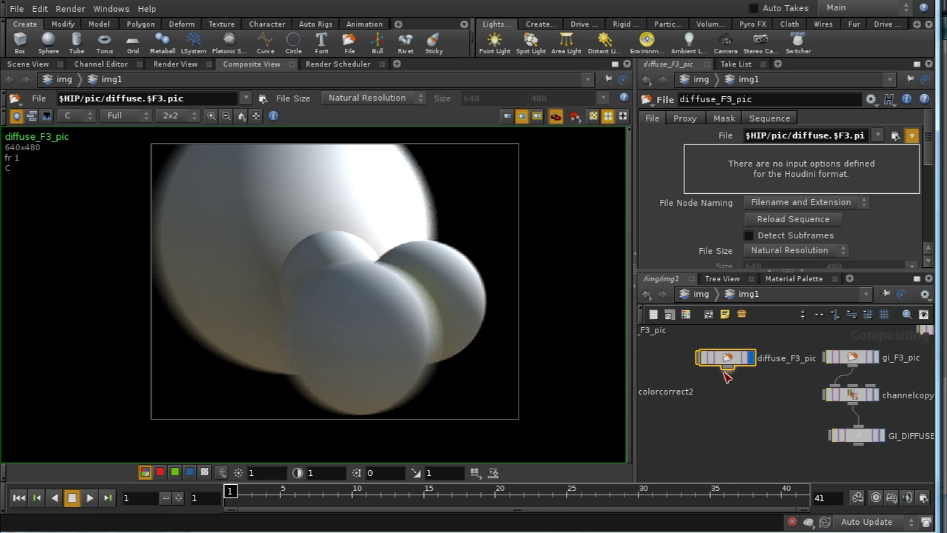
pyautogui.scroll(-2, 757, 437)
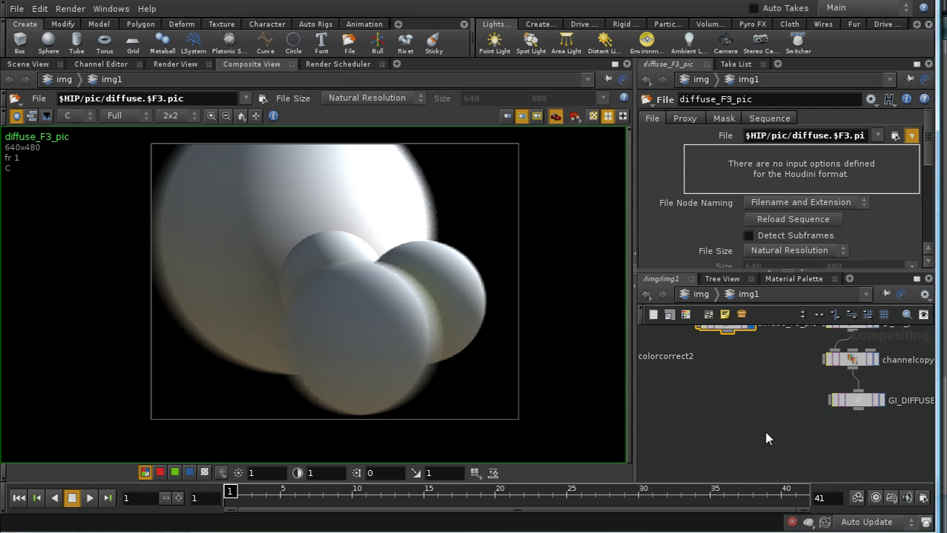
pyautogui.press('Tab')
pyautogui.write('s')
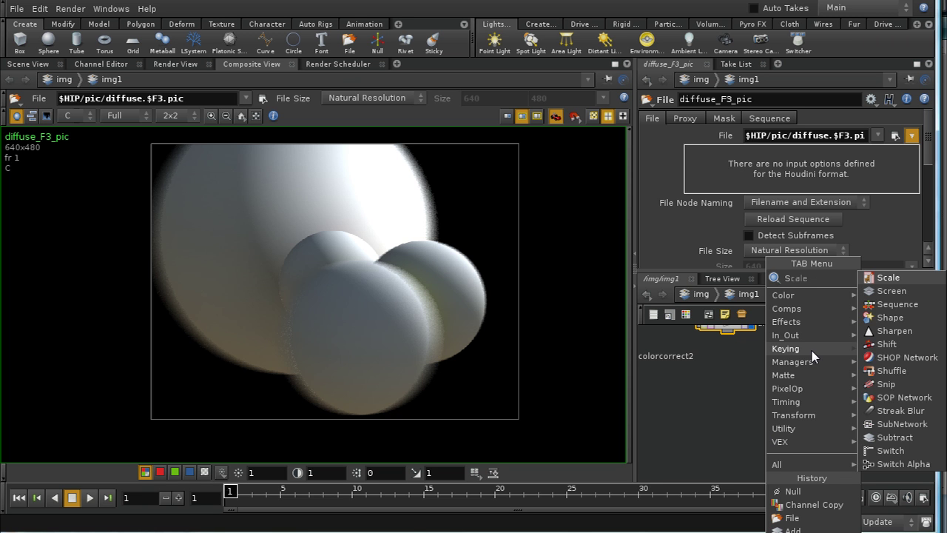
pyautogui.write('ubNetwork')
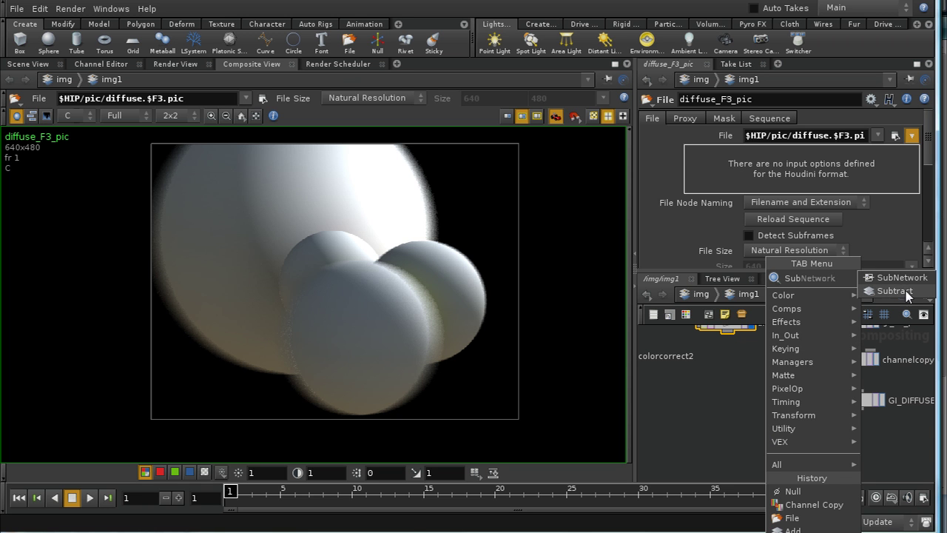
pyautogui.click(893, 291)
pyautogui.click(813, 443)
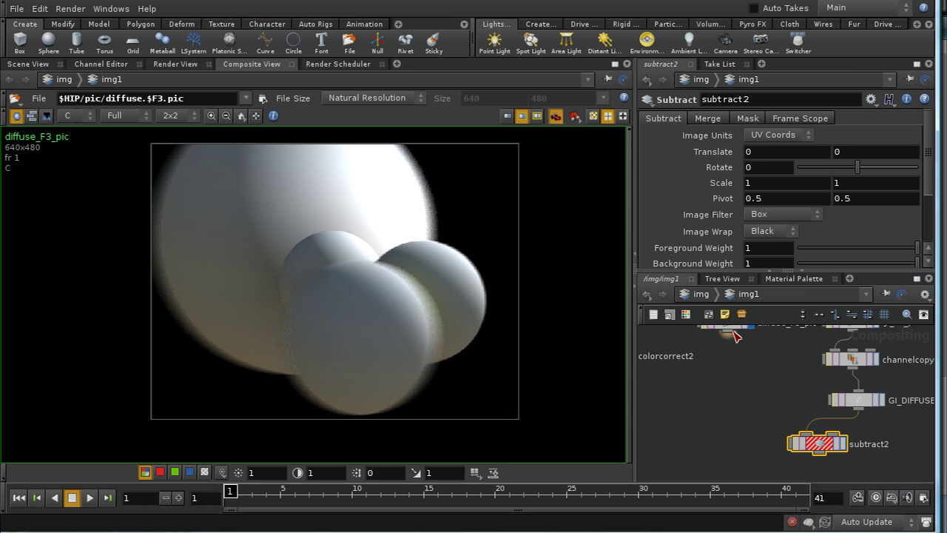
pyautogui.moveTo(729, 330); pyautogui.dragTo(818, 443)
pyautogui.click(844, 443)
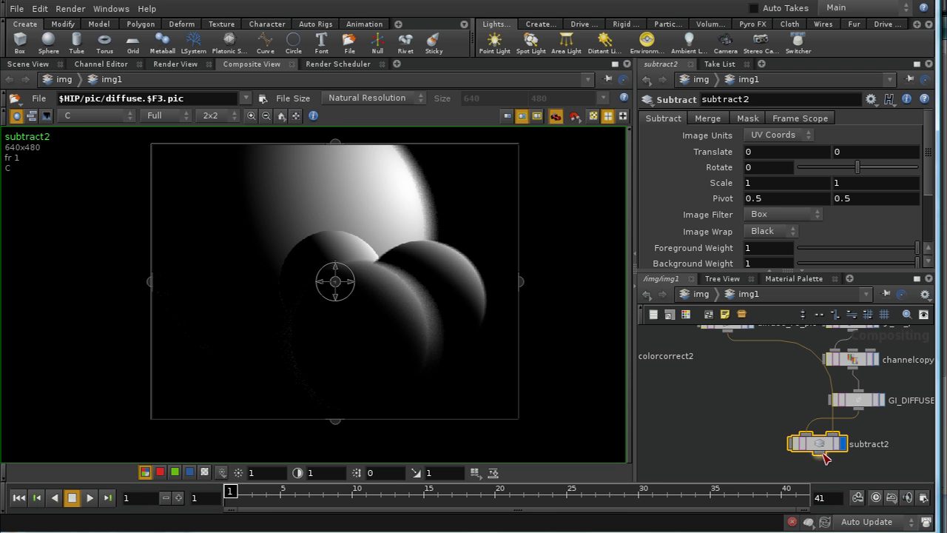
# Add a Null node fed by subtract2, display it, and rename it NON_GI_DIFFUSE.
pyautogui.moveTo(822, 444); pyautogui.dragTo(760, 435)
pyautogui.moveTo(797, 459); pyautogui.dragTo(801, 417, button='middle')
pyautogui.press('Tab')
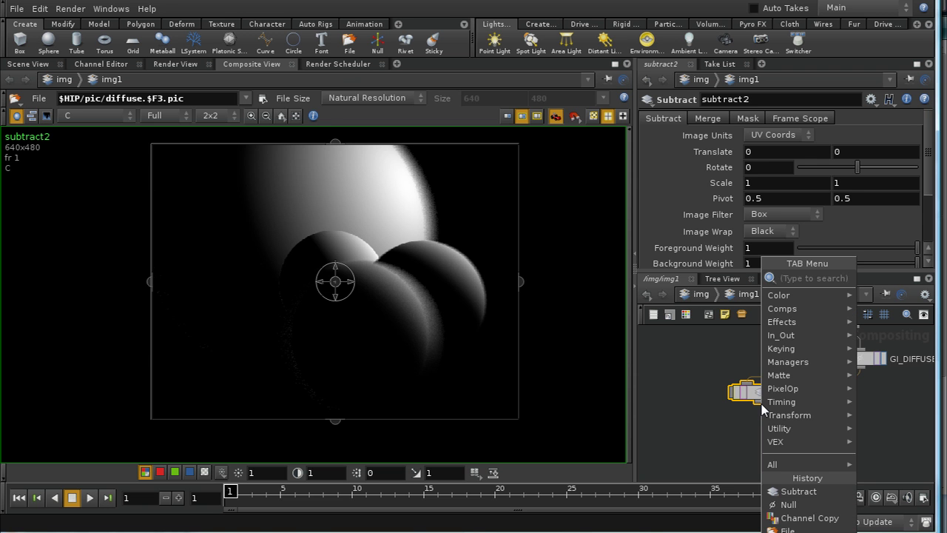
pyautogui.write('Null')
pyautogui.click(879, 278)
pyautogui.click(766, 440)
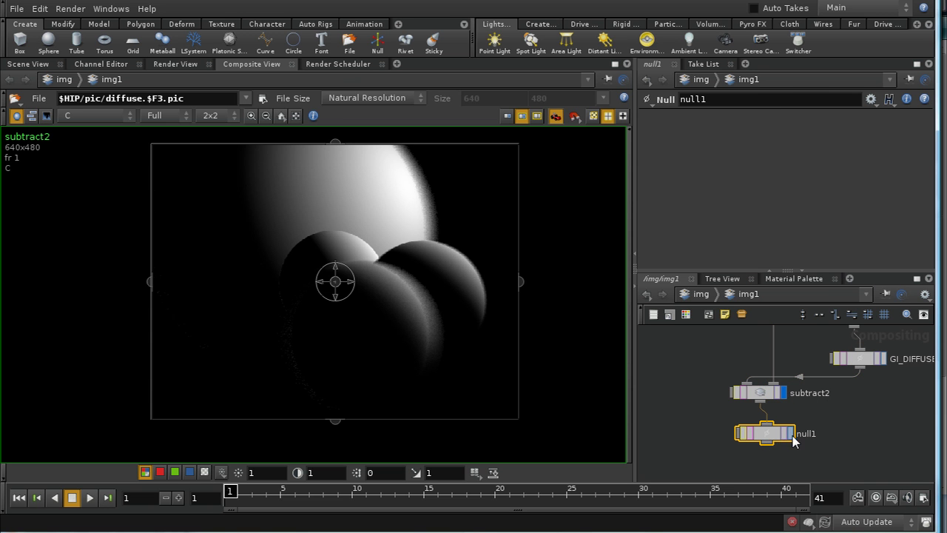
pyautogui.doubleClick(703, 98)
pyautogui.write('NON_GI_DIFFUSE')
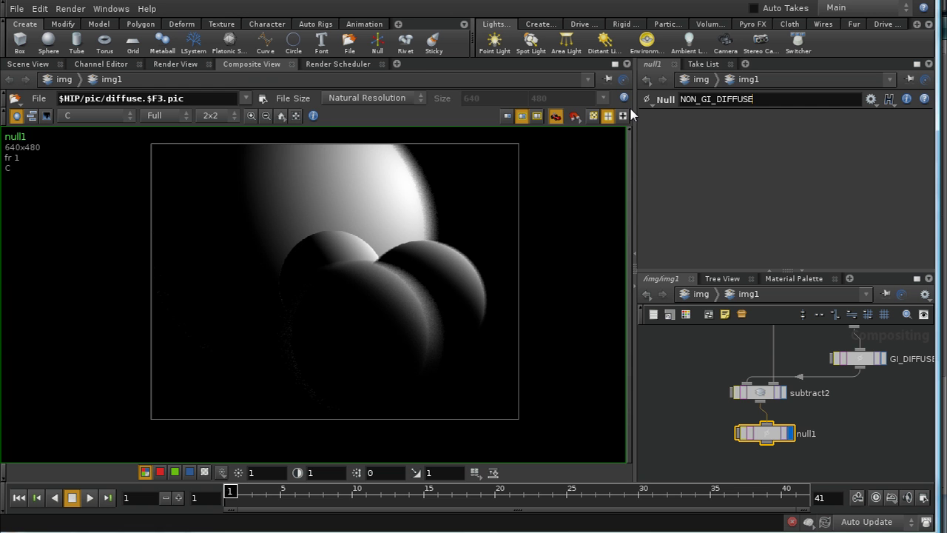
pyautogui.press('Return')
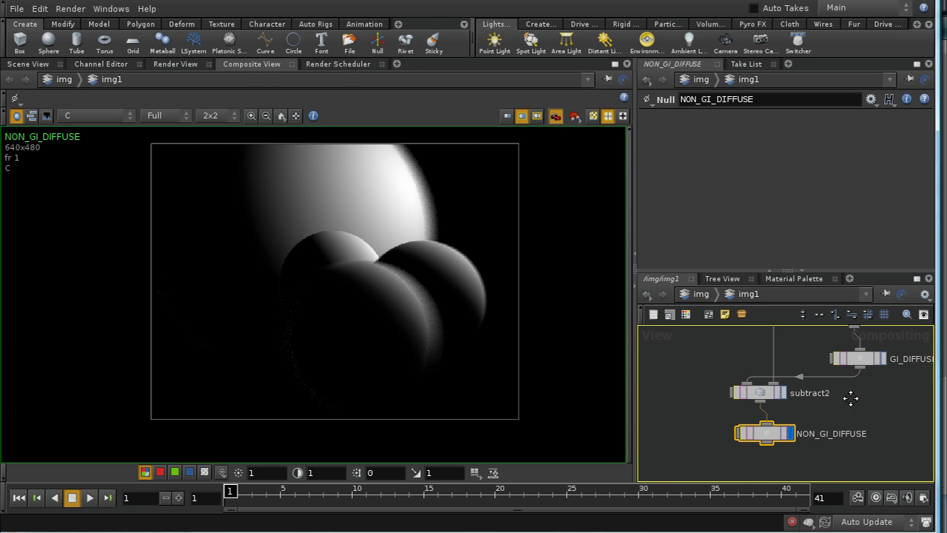
# Delete the colorcorrect1, add1 and diff1 nodes below the DIFFUSE null.
pyautogui.moveTo(848, 397); pyautogui.dragTo(816, 480, button='middle')
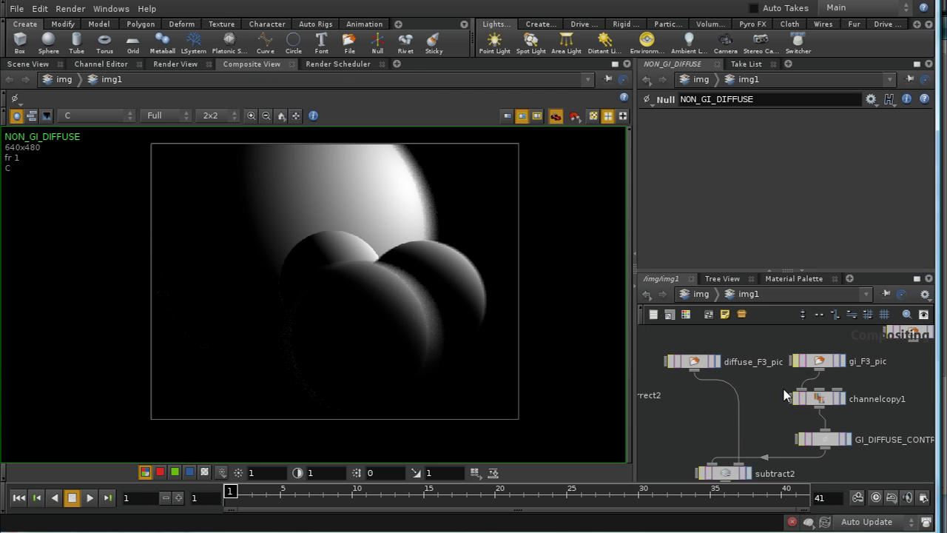
pyautogui.moveTo(703, 443); pyautogui.dragTo(810, 352, button='middle')
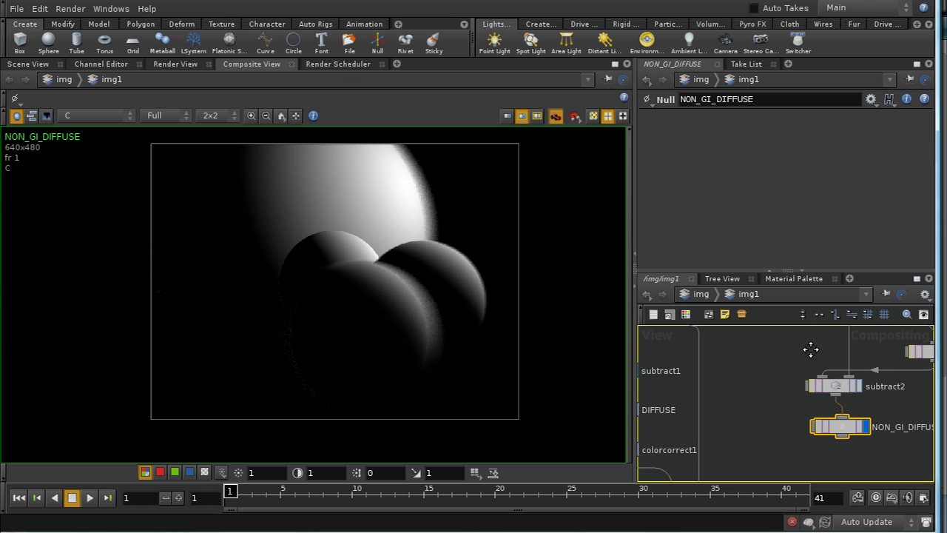
pyautogui.moveTo(772, 450)
pyautogui.mouseDown(button='middle')
pyautogui.moveTo(797, 380)
pyautogui.moveTo(799, 440)
pyautogui.moveTo(784, 438)
pyautogui.moveTo(766, 500)
pyautogui.mouseUp(button='middle')
pyautogui.moveTo(775, 408)
pyautogui.mouseDown(button='middle')
pyautogui.moveTo(750, 466)
pyautogui.moveTo(613, 444)
pyautogui.mouseUp(button='middle')
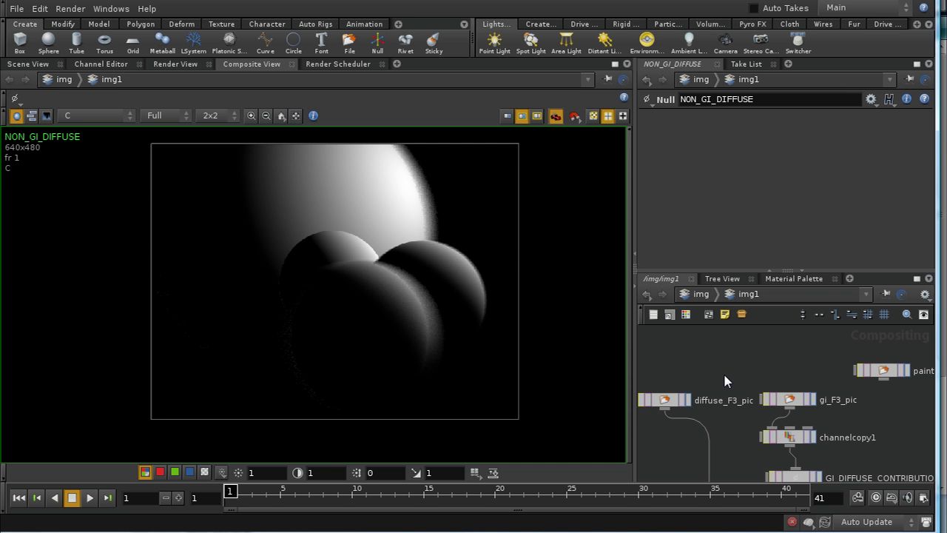
pyautogui.moveTo(879, 436); pyautogui.dragTo(877, 370, button='middle')
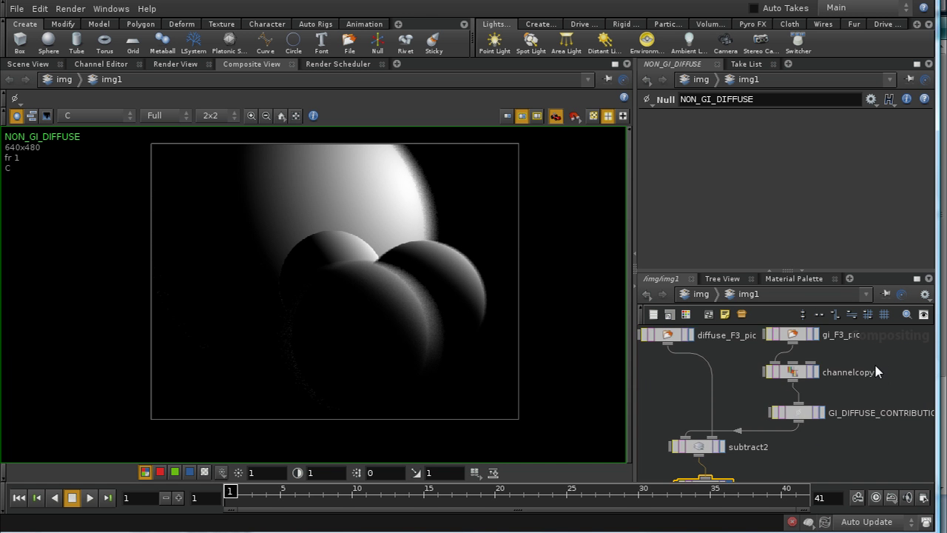
pyautogui.moveTo(804, 457); pyautogui.dragTo(856, 417, button='middle')
pyautogui.moveTo(690, 420); pyautogui.dragTo(772, 377, button='middle')
pyautogui.moveTo(765, 422); pyautogui.dragTo(767, 380, button='middle')
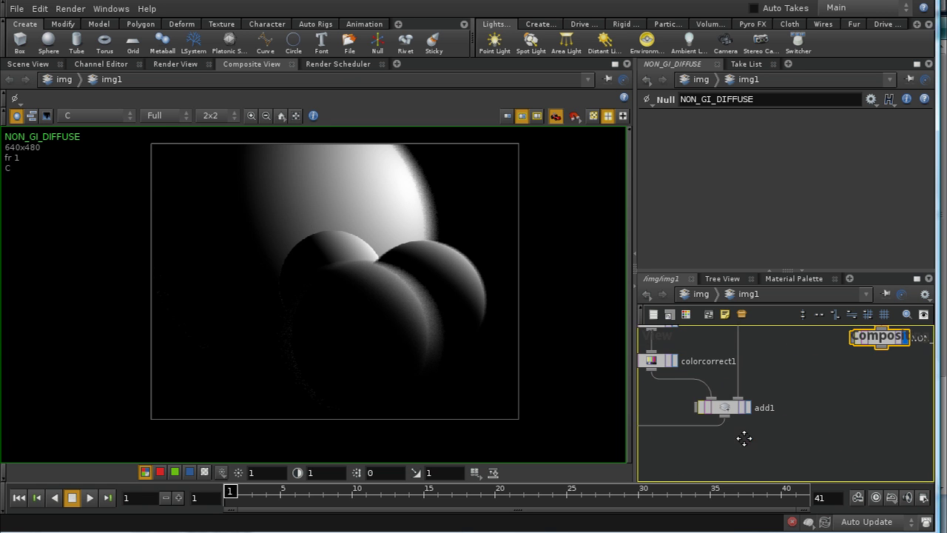
pyautogui.moveTo(745, 438); pyautogui.dragTo(908, 437, button='middle')
pyautogui.moveTo(696, 382); pyautogui.dragTo(700, 403, button='middle')
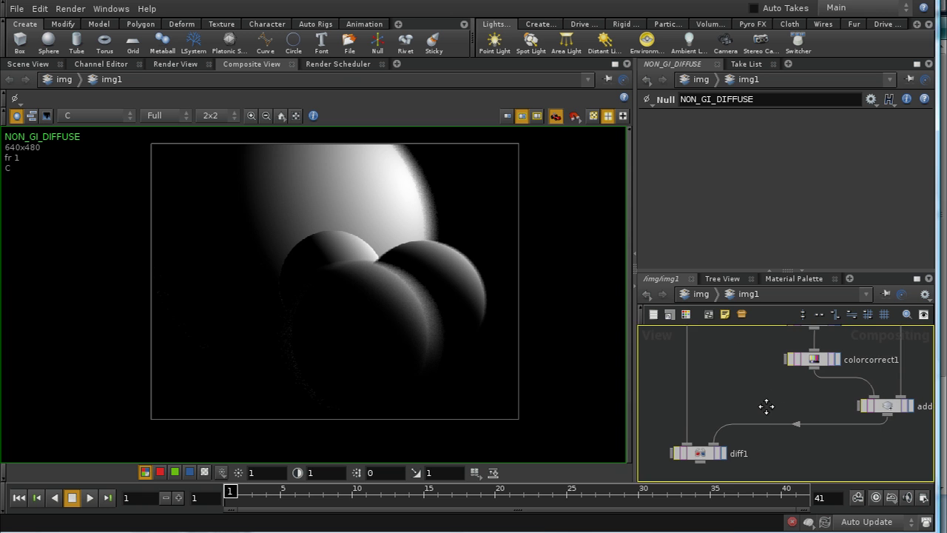
pyautogui.moveTo(835, 453); pyautogui.dragTo(881, 458)
pyautogui.press('Delete')
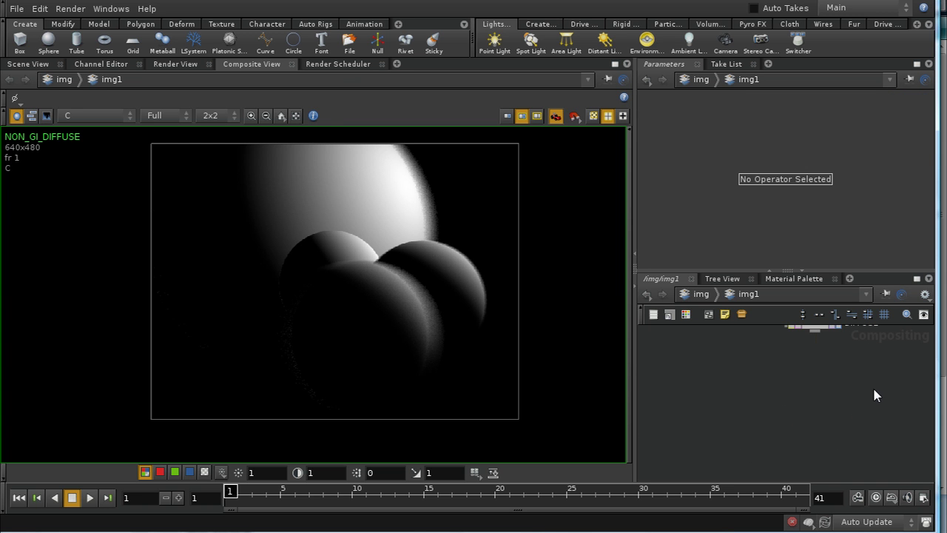
# Display the DIFFUSE null, select the diffuse_F3_pic node, and examine how both diffuse branches are built.
pyautogui.press('h')
pyautogui.click(825, 400)
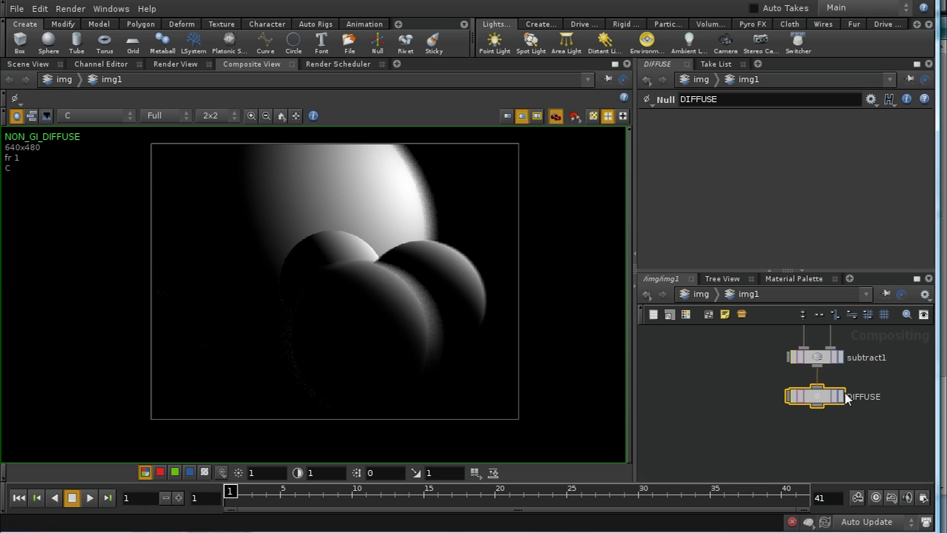
pyautogui.click(840, 396)
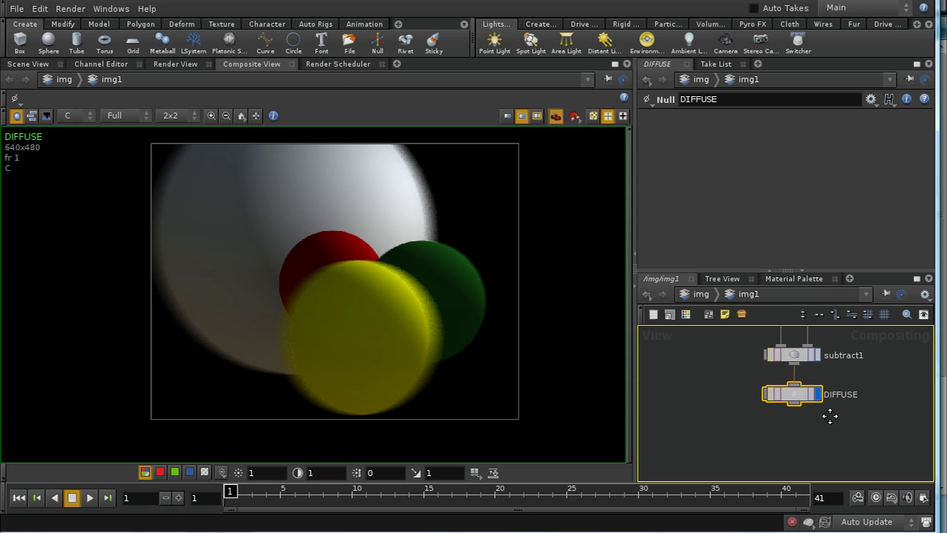
pyautogui.moveTo(829, 413); pyautogui.dragTo(799, 402, button='middle')
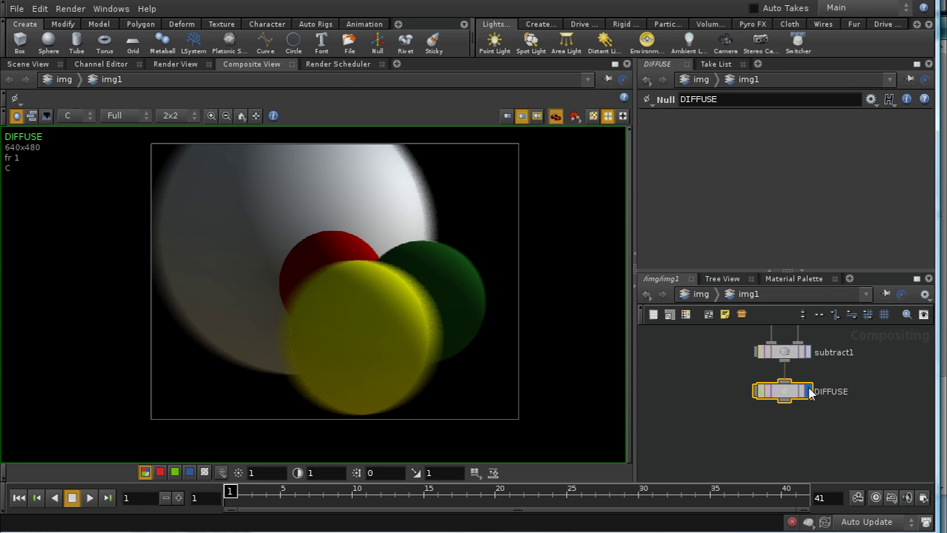
pyautogui.moveTo(854, 382); pyautogui.dragTo(818, 431, button='middle')
pyautogui.moveTo(850, 370); pyautogui.dragTo(729, 393, button='middle')
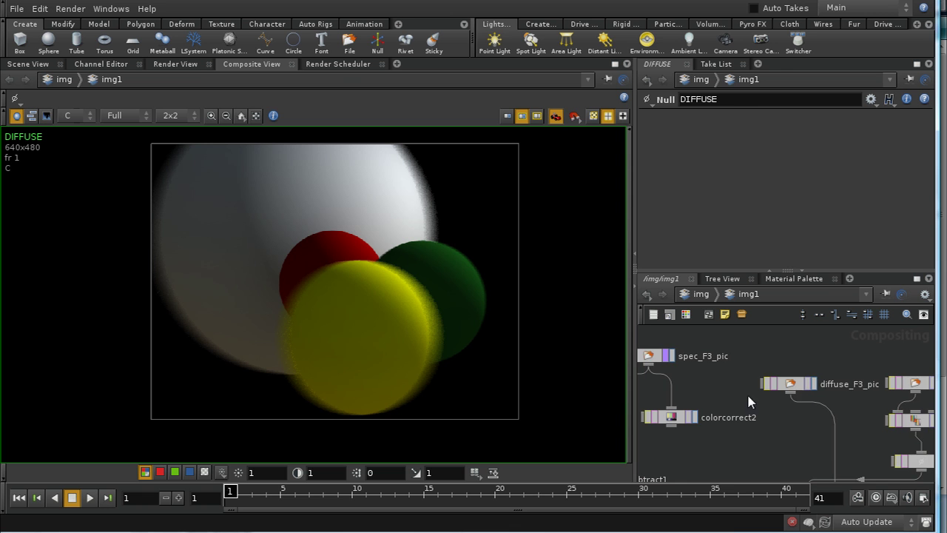
pyautogui.click(806, 390)
pyautogui.moveTo(779, 454); pyautogui.dragTo(802, 369, button='middle')
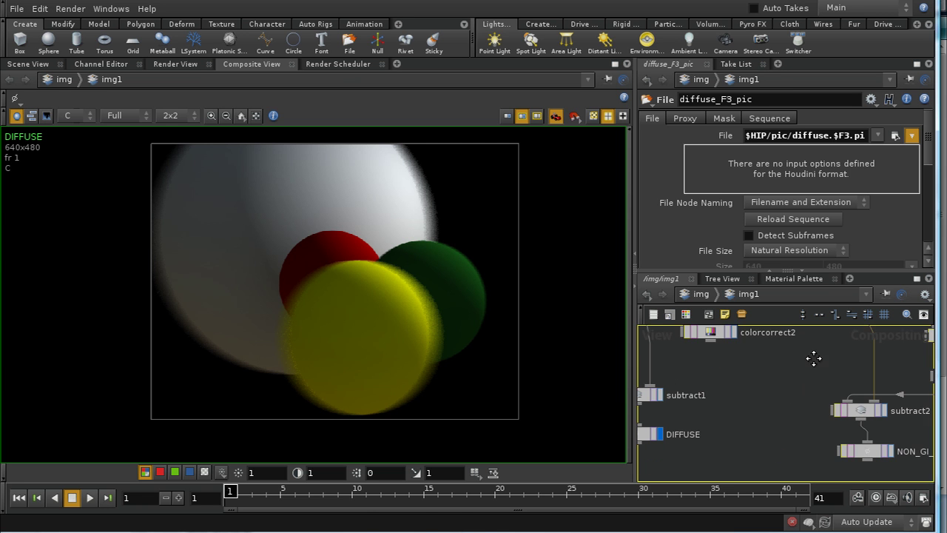
pyautogui.moveTo(666, 460); pyautogui.dragTo(691, 460, button='middle')
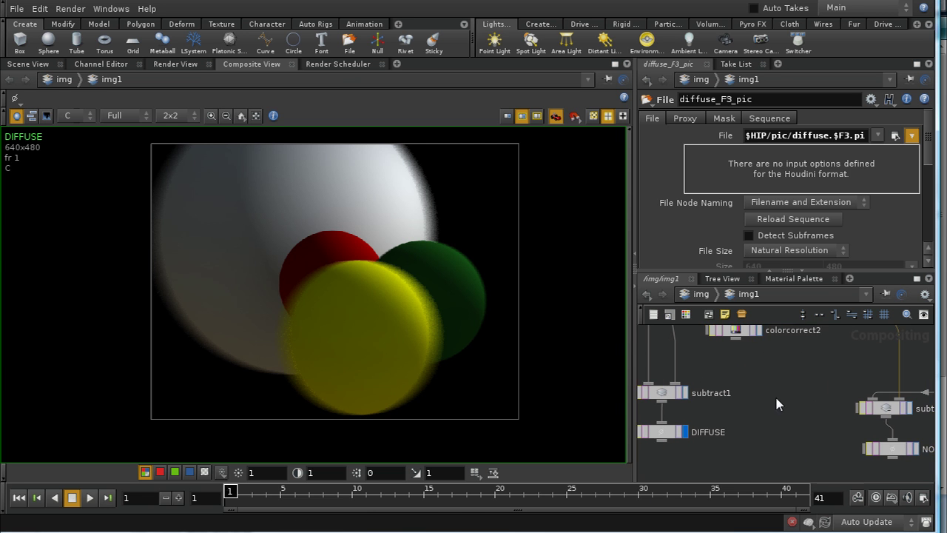
pyautogui.moveTo(776, 394); pyautogui.dragTo(726, 475, button='middle')
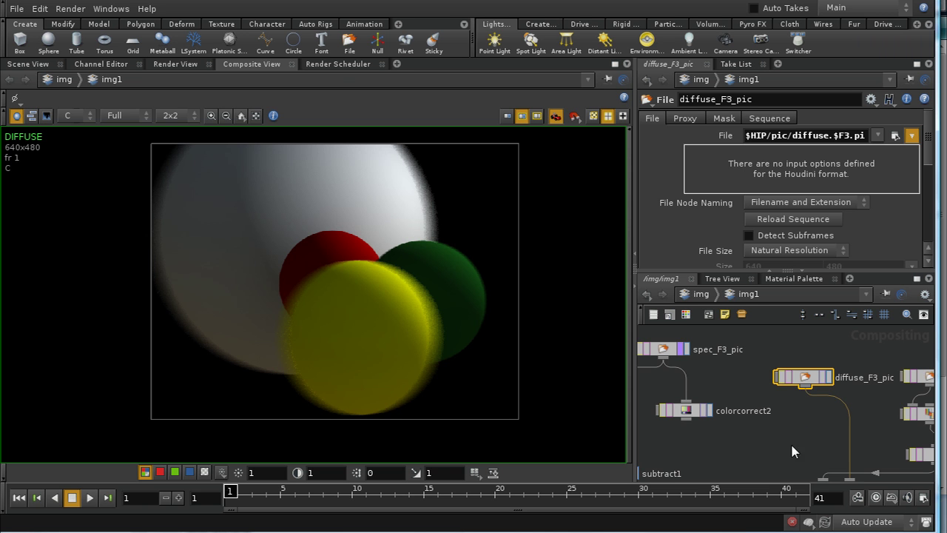
pyautogui.moveTo(793, 438); pyautogui.dragTo(820, 397, button='middle')
pyautogui.moveTo(776, 436); pyautogui.dragTo(780, 459, button='middle')
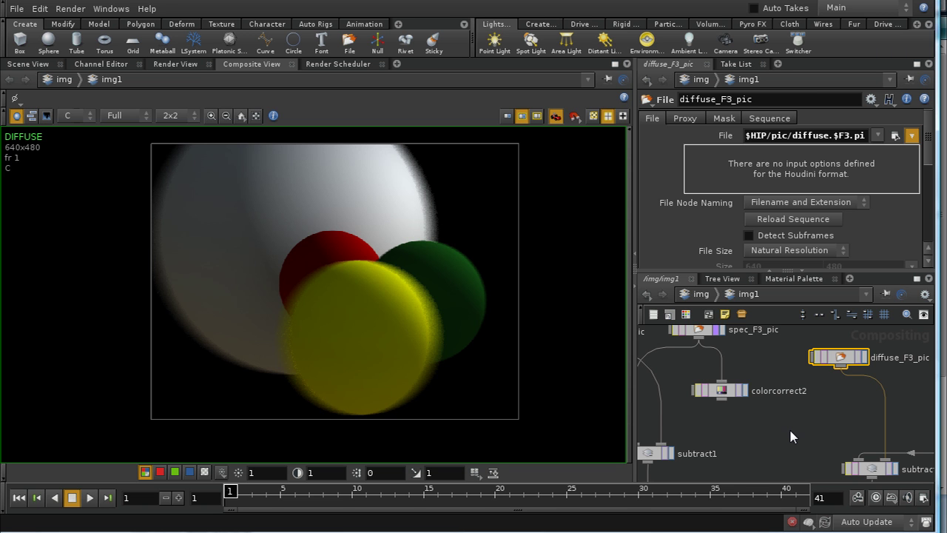
# Add a Function node fed by diffuse_F3_pic and set its function to 1/x.
pyautogui.press('Tab')
pyautogui.write('fu')
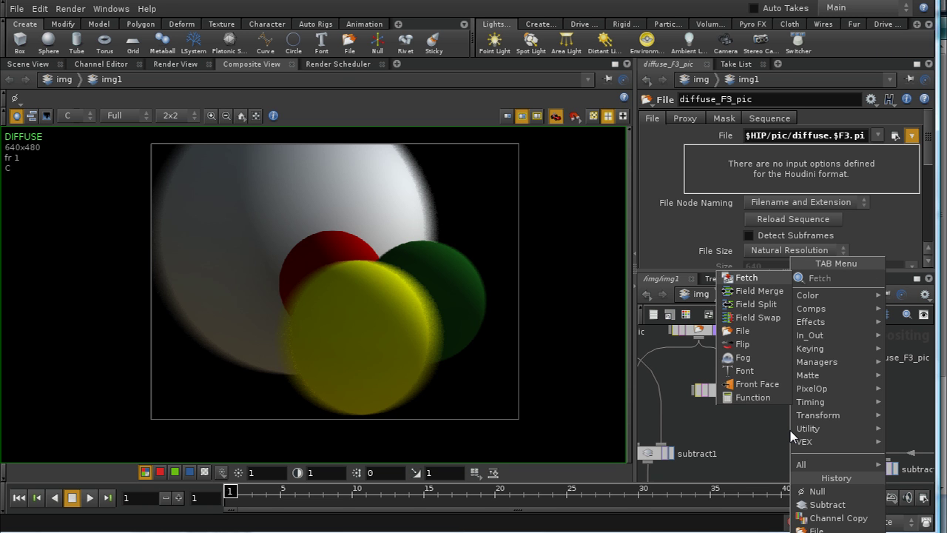
pyautogui.click(914, 277)
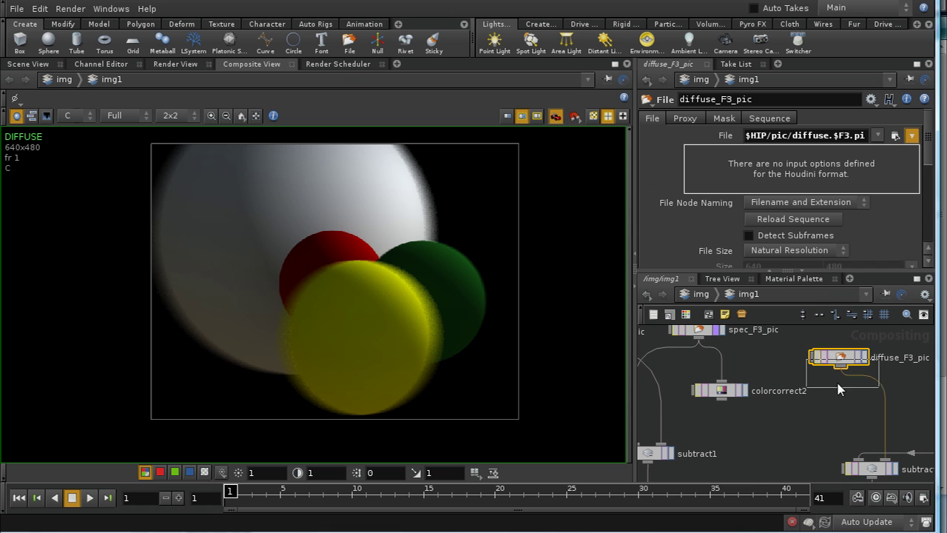
pyautogui.click(823, 430)
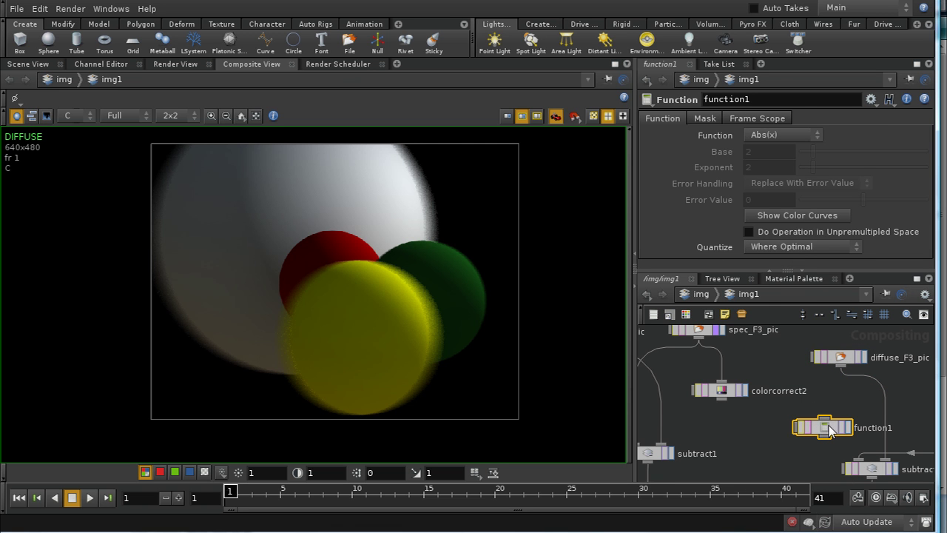
pyautogui.click(776, 136)
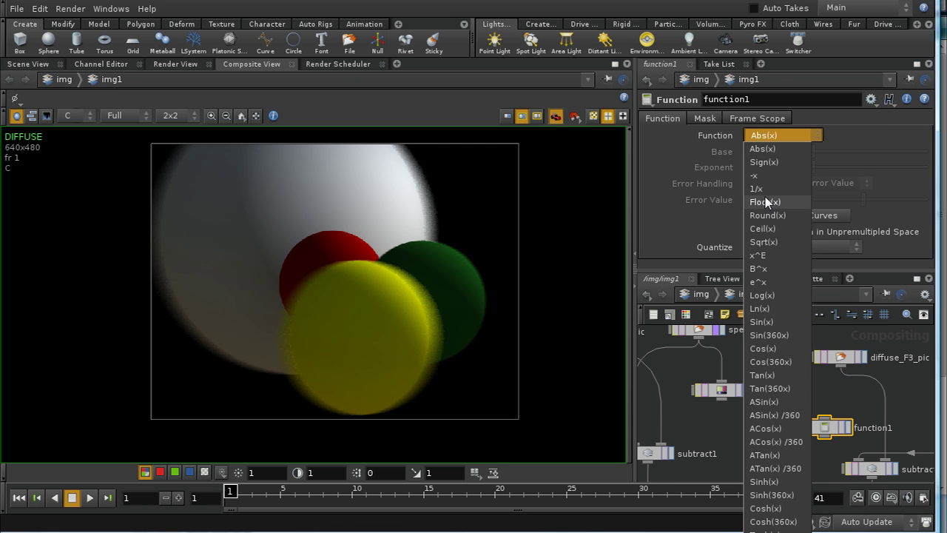
pyautogui.click(754, 147)
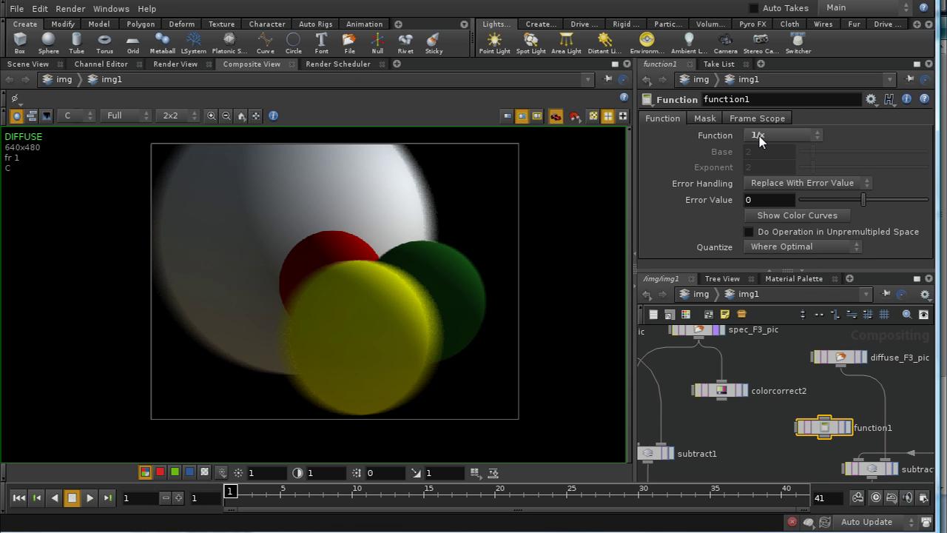
pyautogui.moveTo(843, 365); pyautogui.dragTo(783, 467)
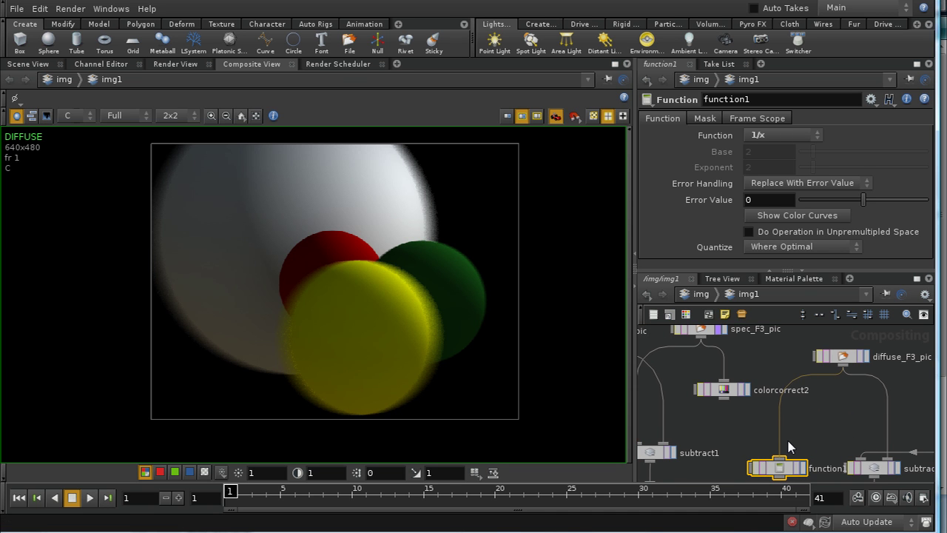
# Insert a Limit node between diffuse_F3_pic and function1, turn off its upper limit and edit its lower limit.
pyautogui.press('Tab')
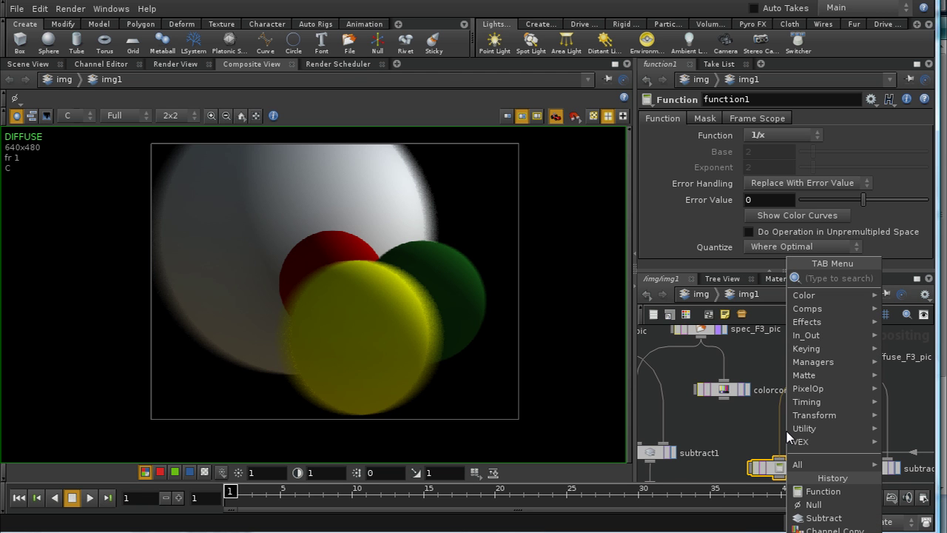
pyautogui.write('li')
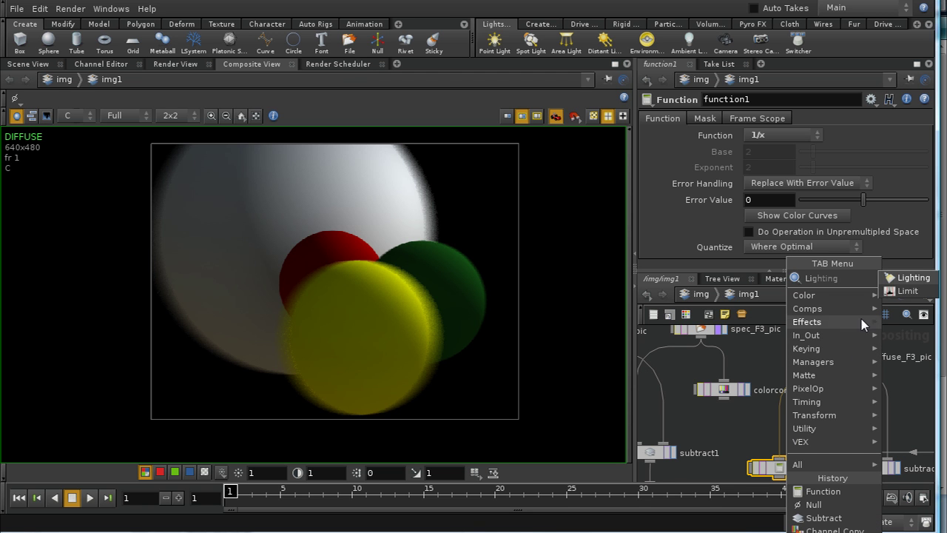
pyautogui.click(906, 291)
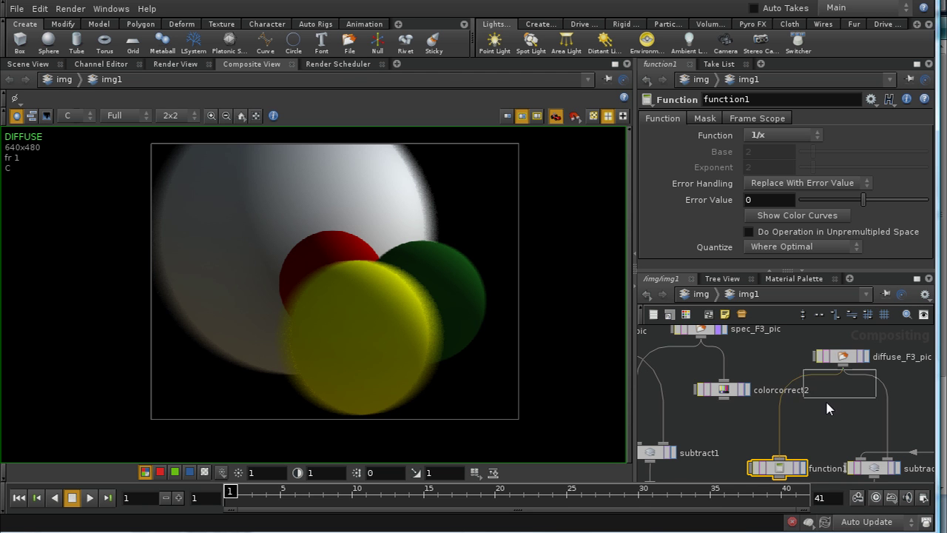
pyautogui.click(789, 430)
pyautogui.moveTo(790, 431); pyautogui.dragTo(779, 426)
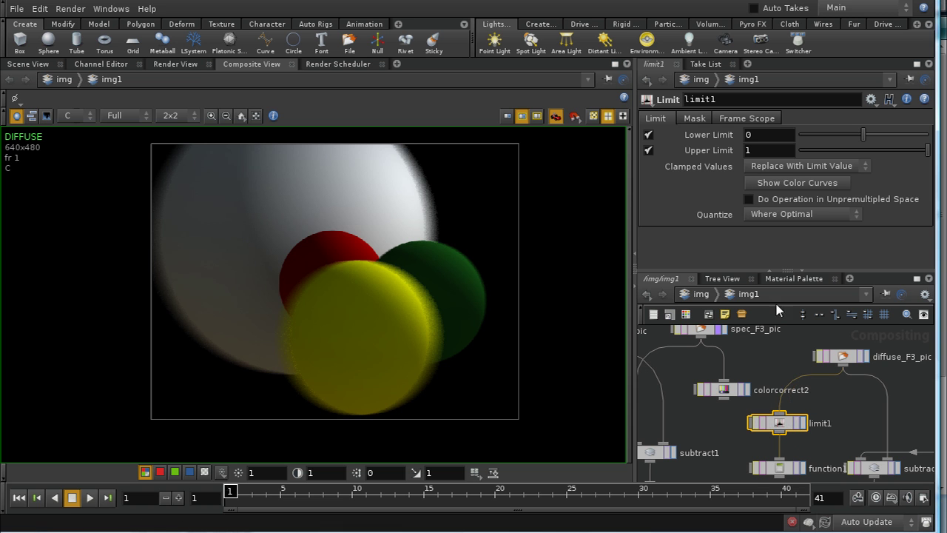
pyautogui.click(649, 152)
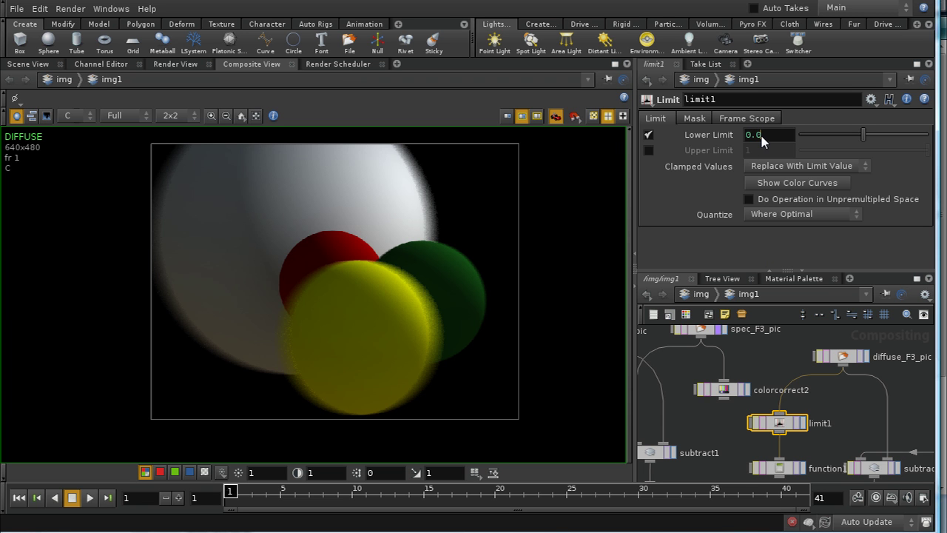
pyautogui.press('Return')
# Select the function1 node and display its inverted diffuse output.
pyautogui.click(787, 472)
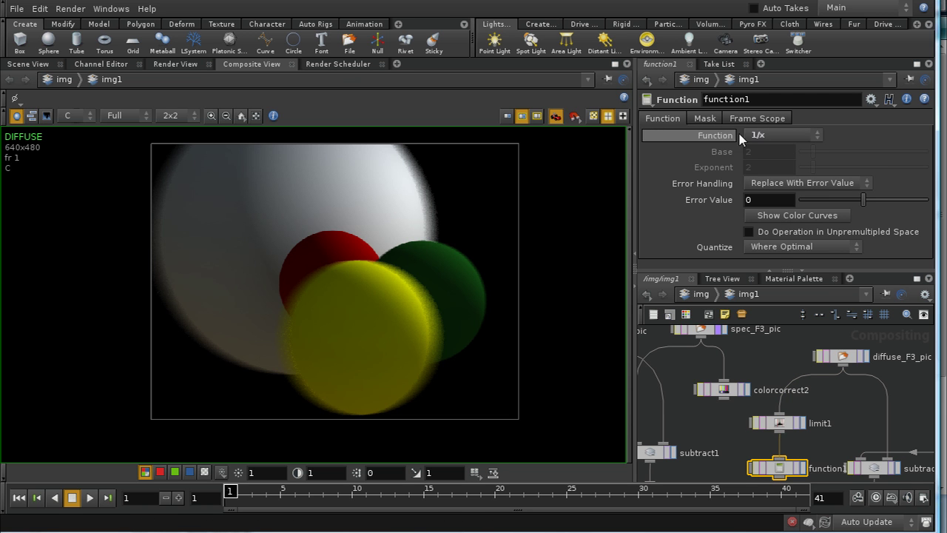
pyautogui.moveTo(807, 449); pyautogui.dragTo(840, 387, button='middle')
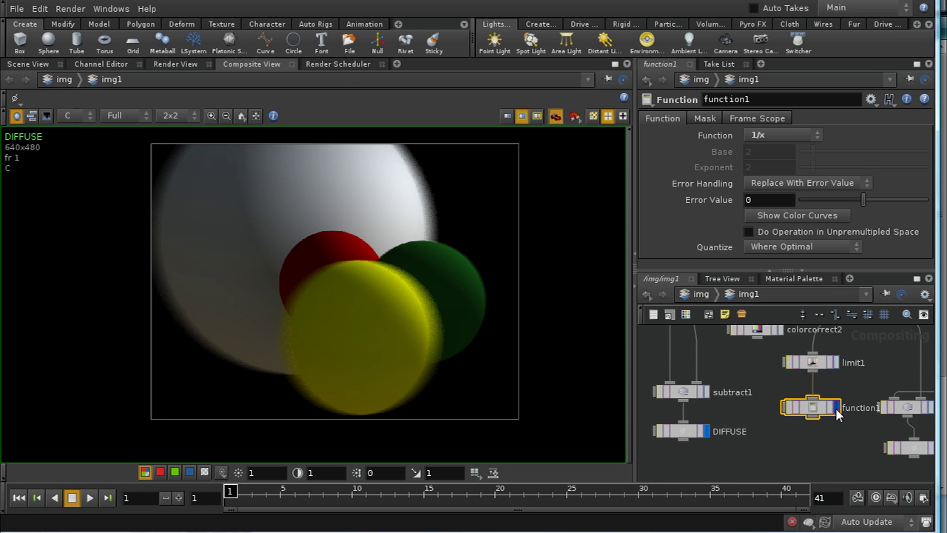
pyautogui.click(837, 408)
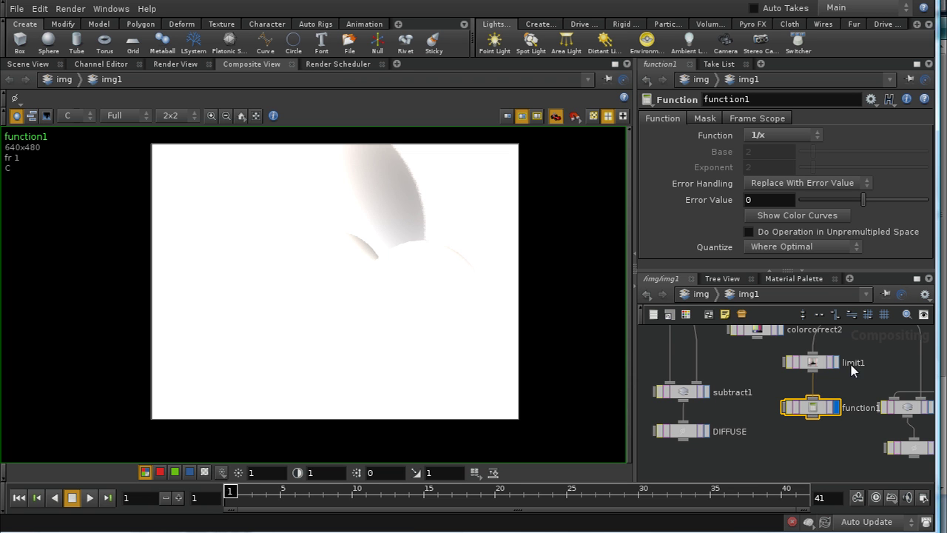
# Add a Multiply node that multiplies the DIFFUSE null by function1, and display its output.
pyautogui.moveTo(811, 451); pyautogui.dragTo(806, 423, button='middle')
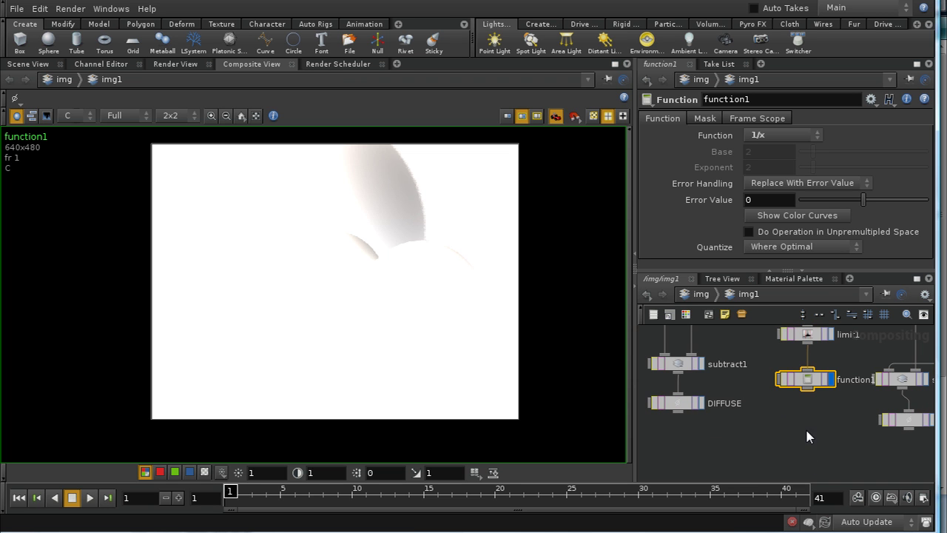
pyautogui.press('Tab')
pyautogui.write('multiply')
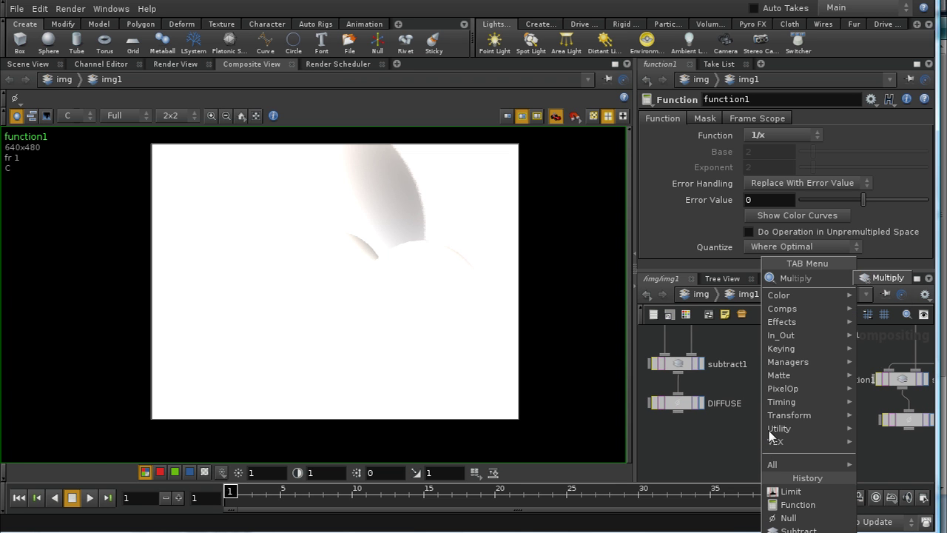
pyautogui.press('Return')
pyautogui.click(758, 451)
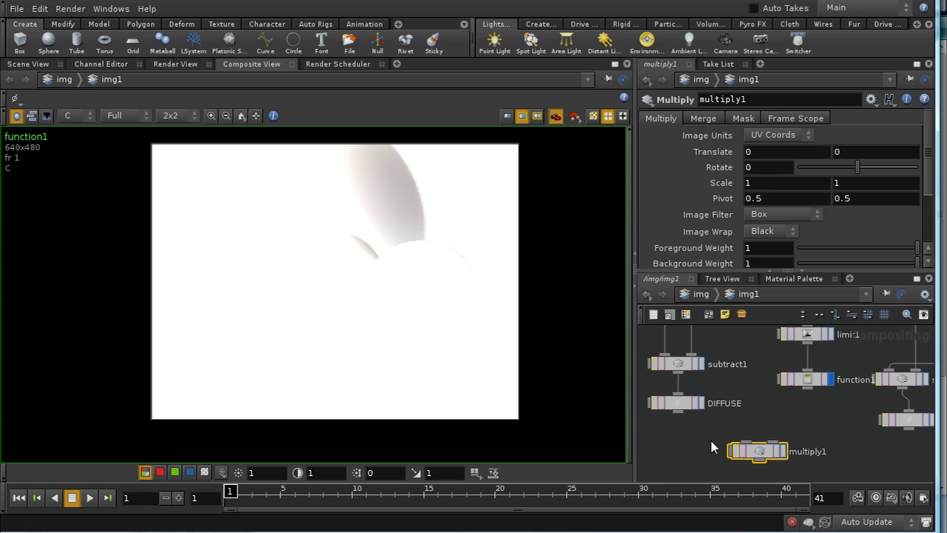
pyautogui.click(677, 406)
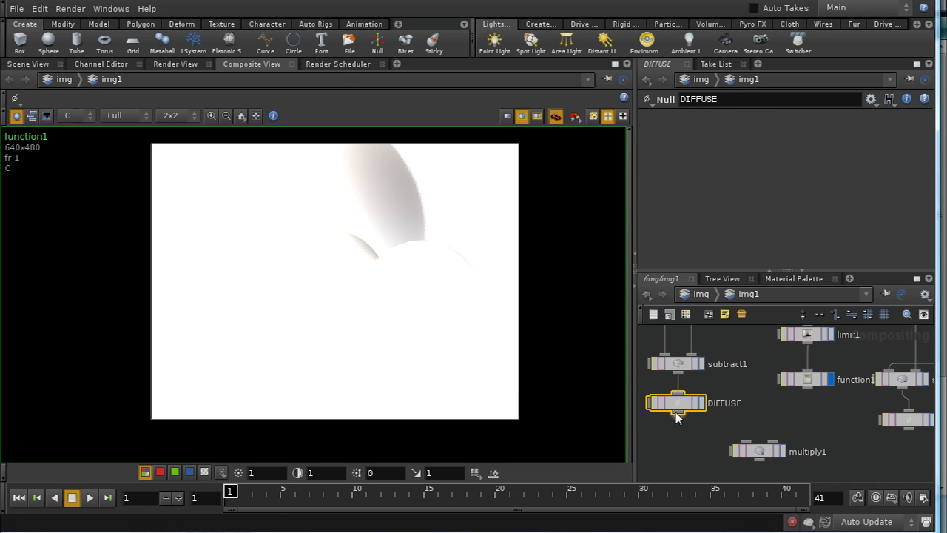
pyautogui.moveTo(677, 414)
pyautogui.mouseDown()
pyautogui.moveTo(731, 446)
pyautogui.moveTo(774, 444)
pyautogui.mouseUp()
pyautogui.click(783, 450)
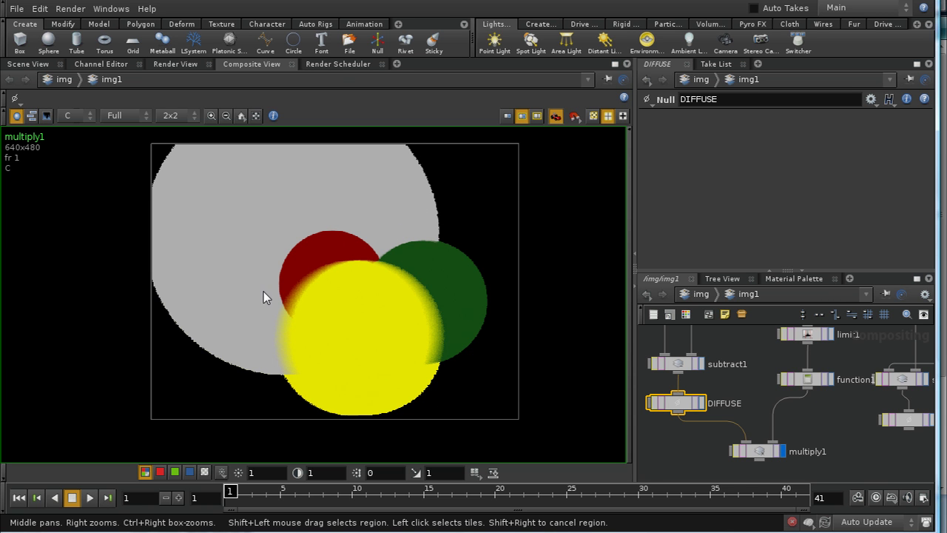
# Add a Null node fed by multiply1, display it, and rename it PAINT.
pyautogui.moveTo(857, 468); pyautogui.dragTo(824, 421, button='middle')
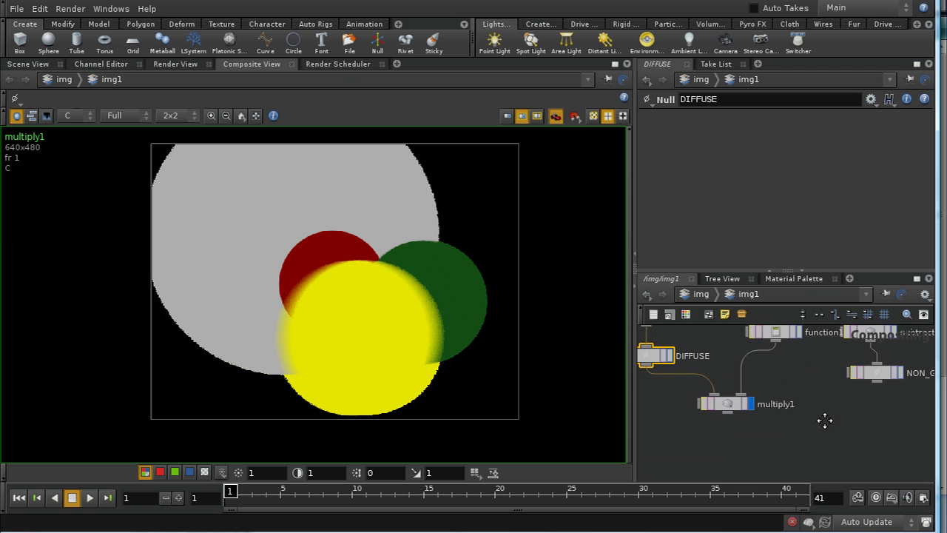
pyautogui.press('Tab')
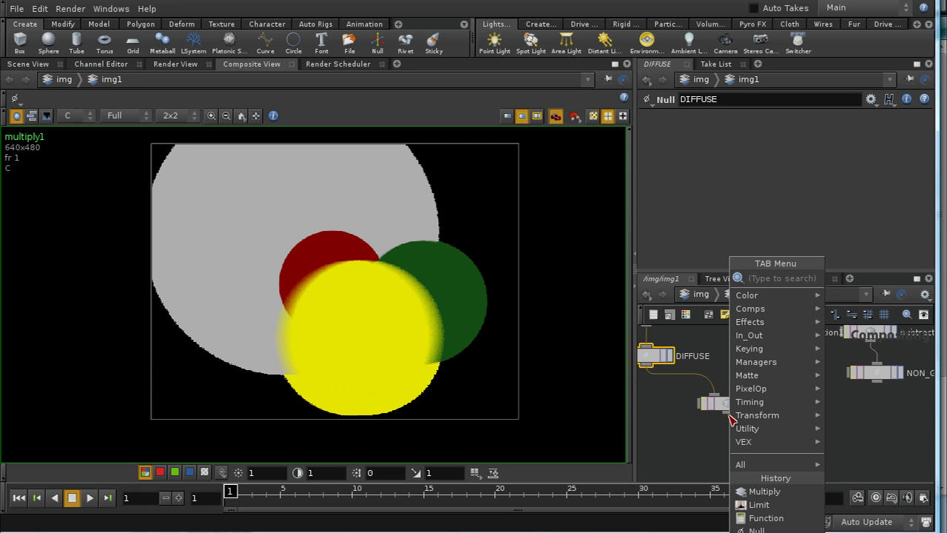
pyautogui.write('Null')
pyautogui.click(843, 277)
pyautogui.click(731, 445)
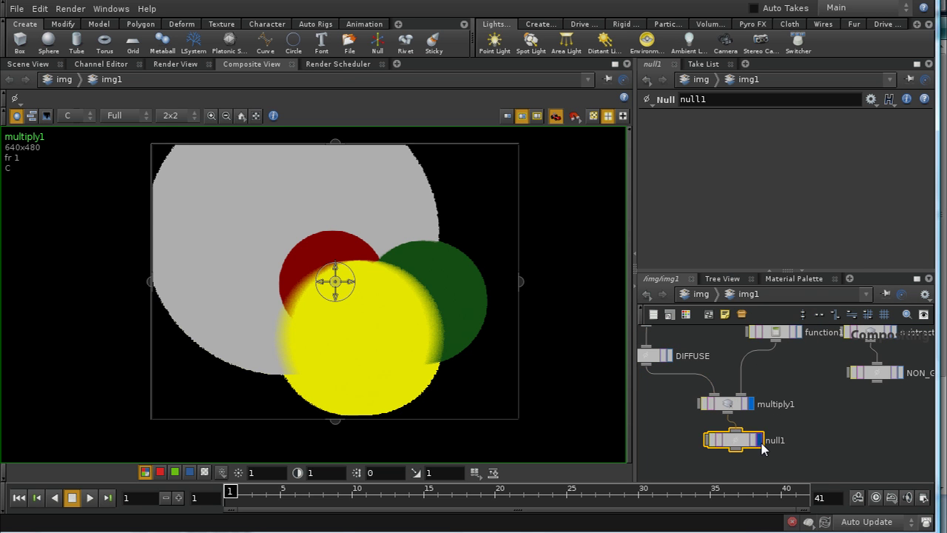
pyautogui.click(760, 442)
pyautogui.moveTo(746, 446); pyautogui.dragTo(737, 446)
pyautogui.moveTo(714, 100); pyautogui.dragTo(635, 112)
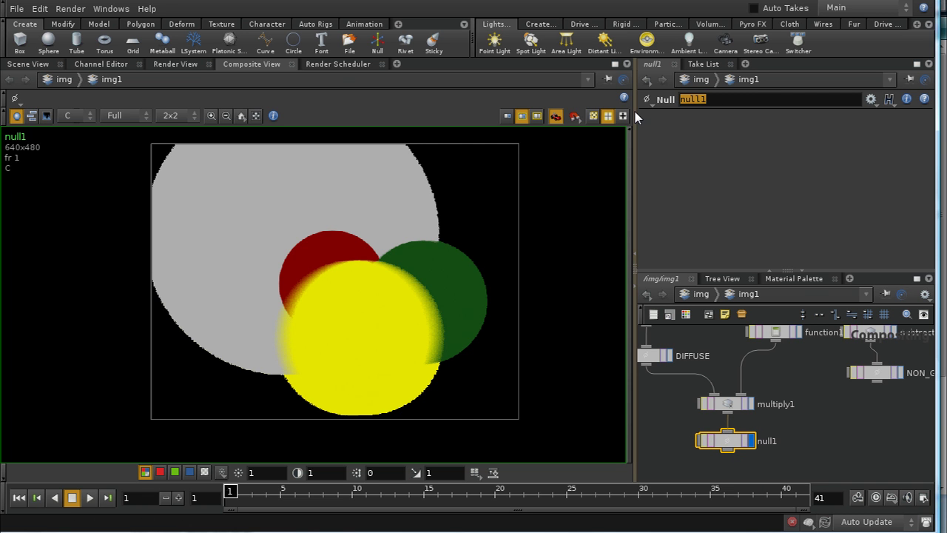
pyautogui.write('PAIN')
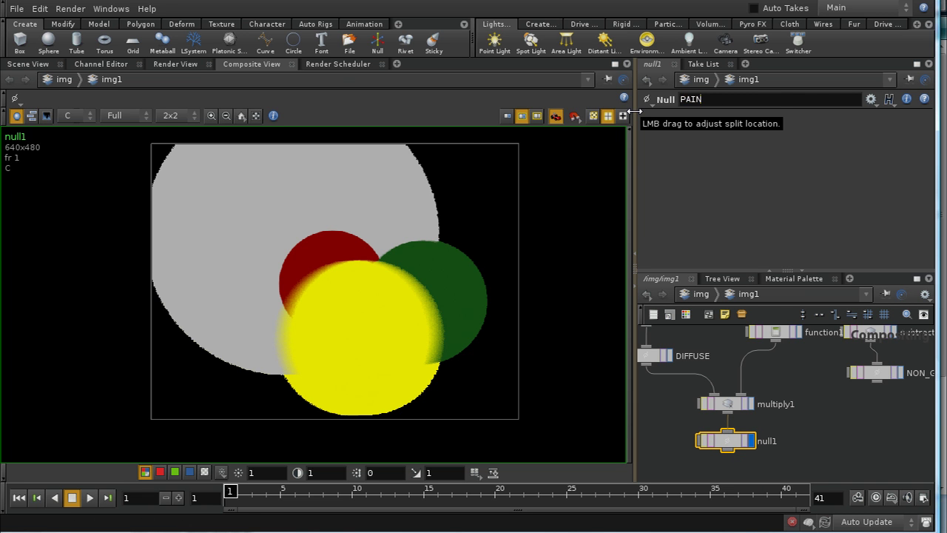
pyautogui.write('T')
pyautogui.press('Return')
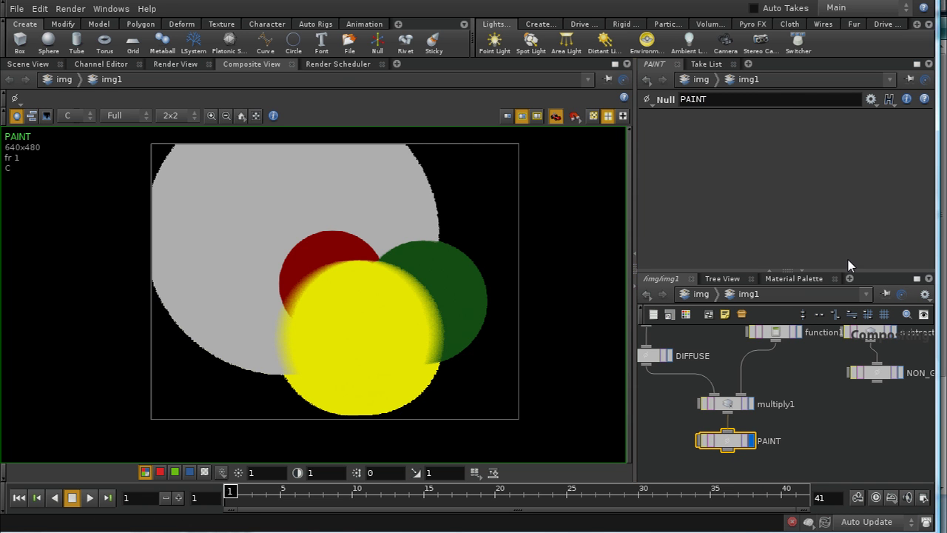
pyautogui.moveTo(859, 411)
pyautogui.mouseDown(button='middle')
pyautogui.moveTo(834, 390)
pyautogui.moveTo(836, 458)
pyautogui.moveTo(748, 432)
pyautogui.moveTo(801, 359)
pyautogui.mouseUp(button='middle')
pyautogui.moveTo(735, 429); pyautogui.dragTo(707, 479, button='middle')
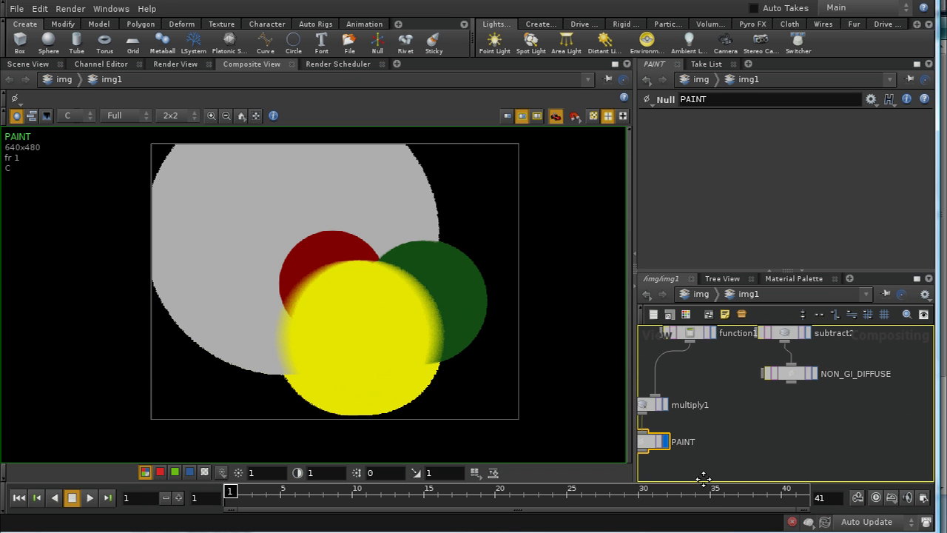
pyautogui.moveTo(816, 404); pyautogui.dragTo(719, 463, button='middle')
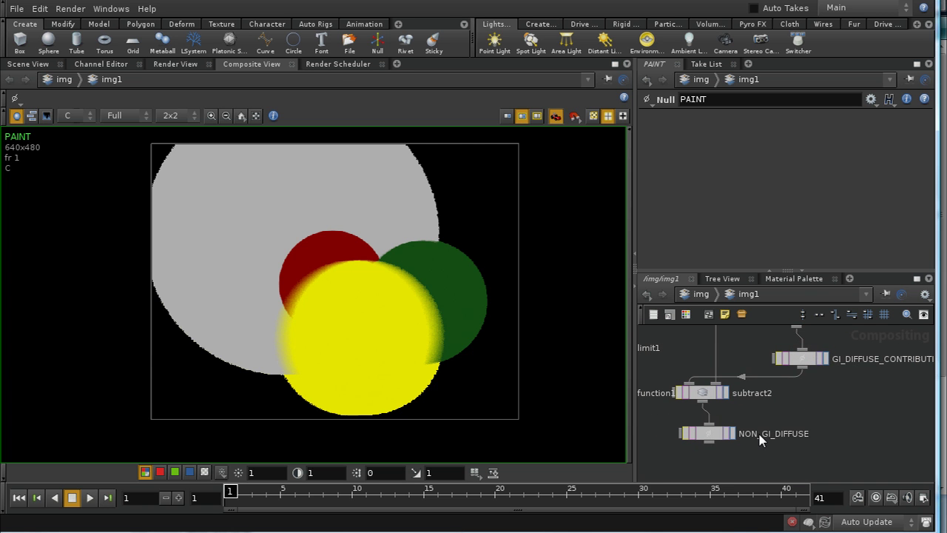
pyautogui.press('Tab')
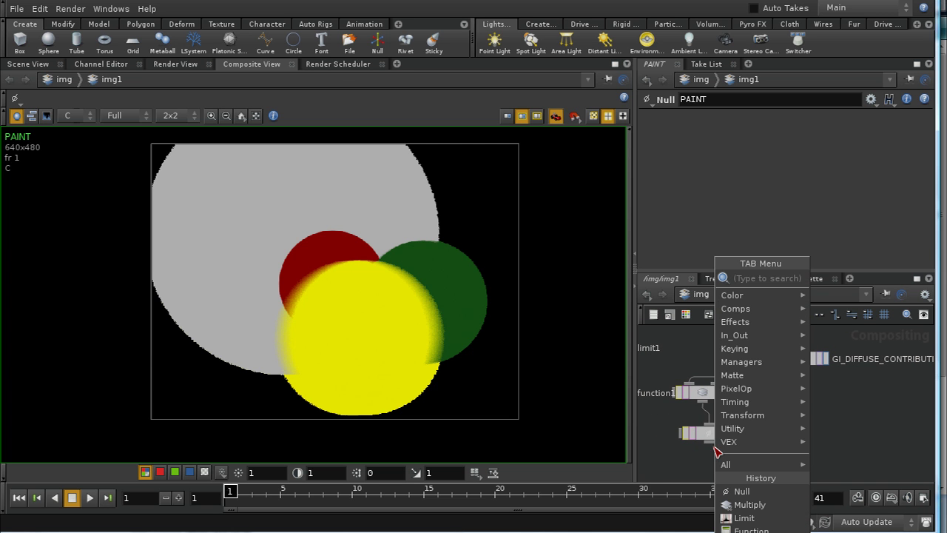
pyautogui.write('gamma')
pyautogui.press('Escape')
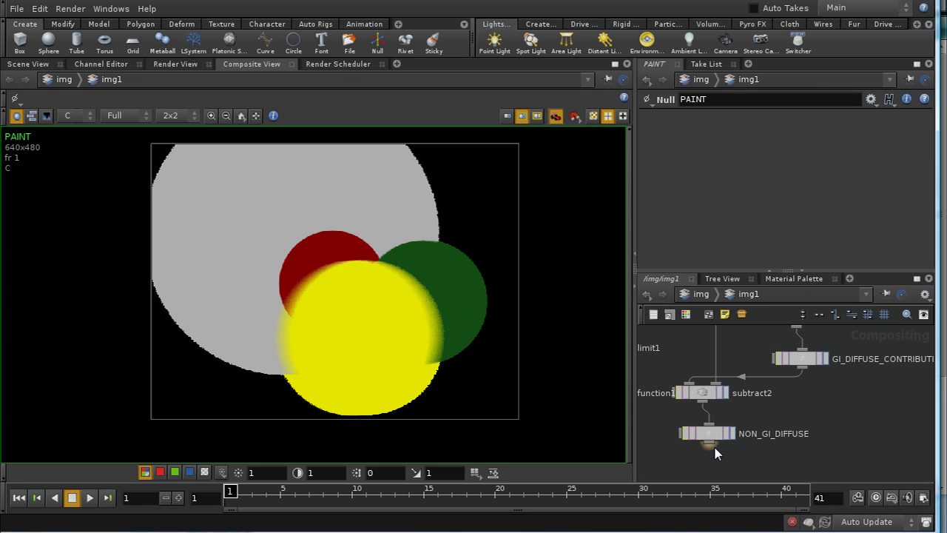
# Add a Color Correct node fed by NON_GI_DIFFUSE and rename it adjust_non_gi_diffuse.
pyautogui.press('Tab')
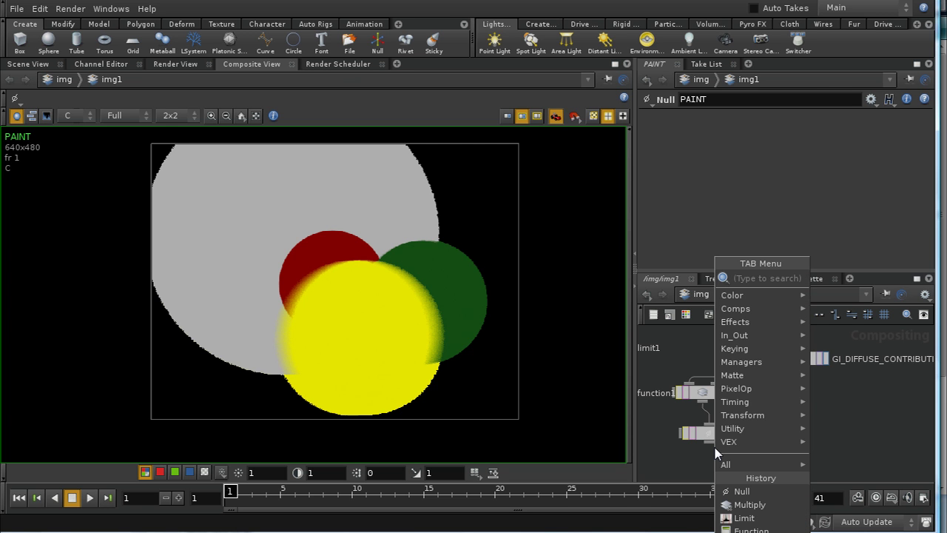
pyautogui.press('Escape')
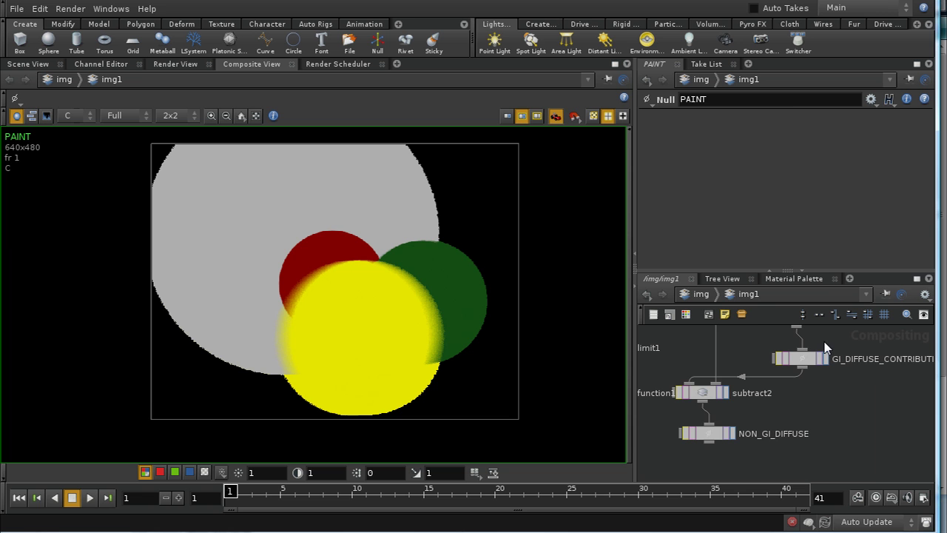
pyautogui.click(710, 474)
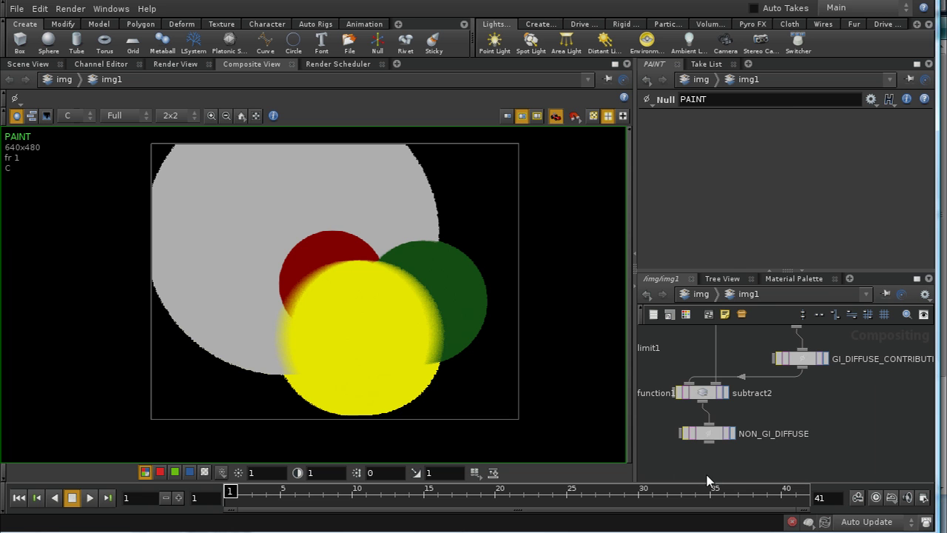
pyautogui.click(806, 98)
pyautogui.write('adjust_non_gi_diffuse')
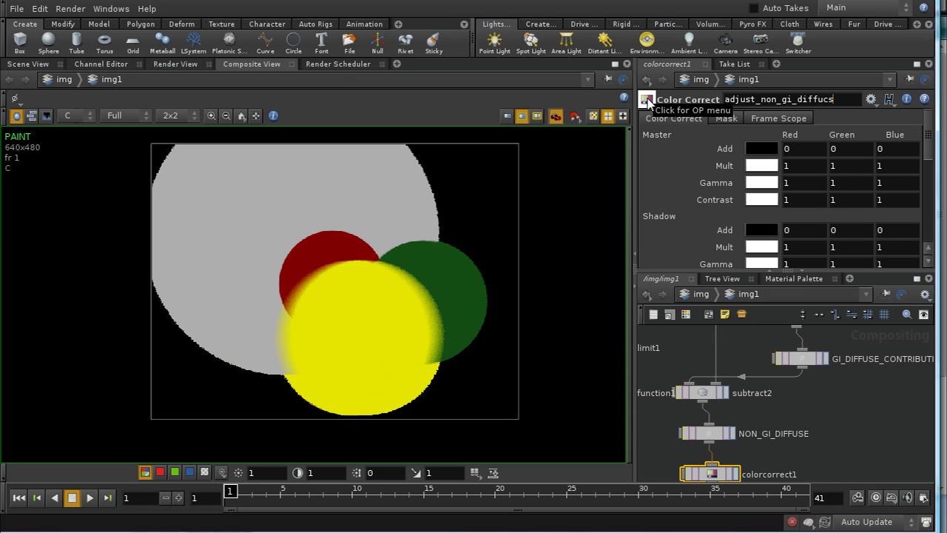
pyautogui.press('Return')
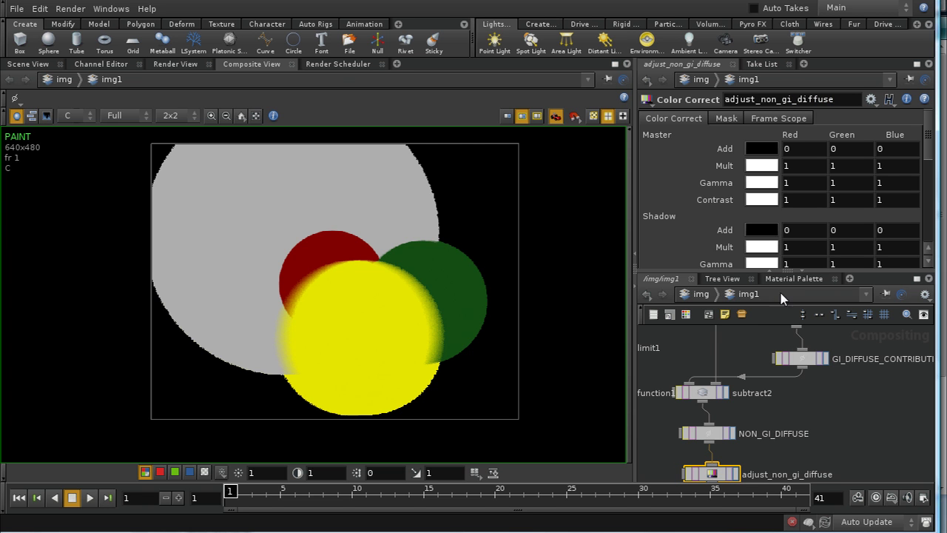
# Add a Color Correct node fed by the GI diffuse contribution null and rename it adjust_gi_diffuse.
pyautogui.click(805, 377)
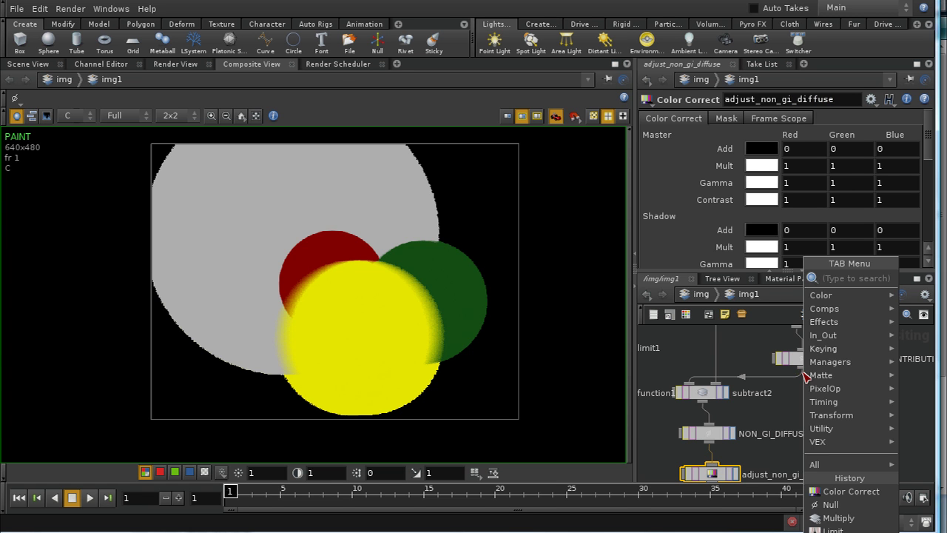
pyautogui.write('Color')
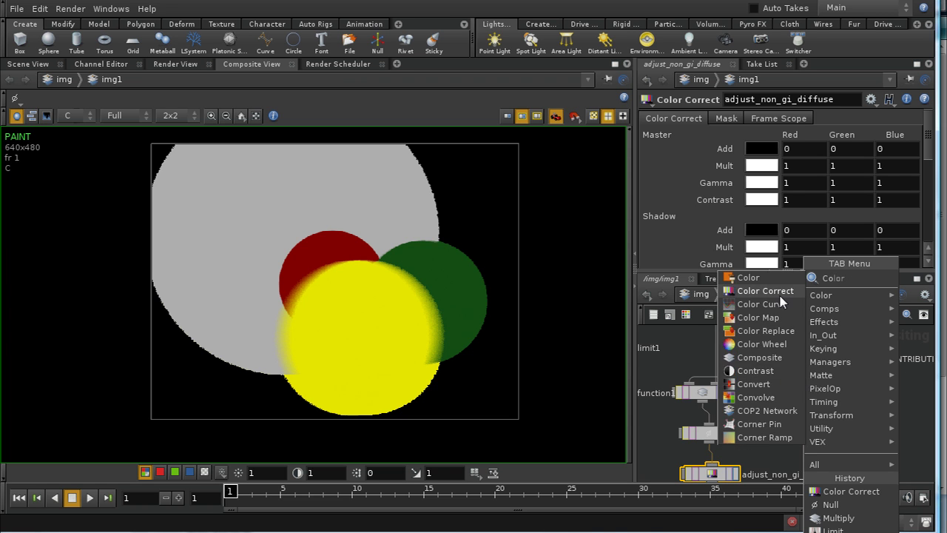
pyautogui.click(780, 291)
pyautogui.click(813, 407)
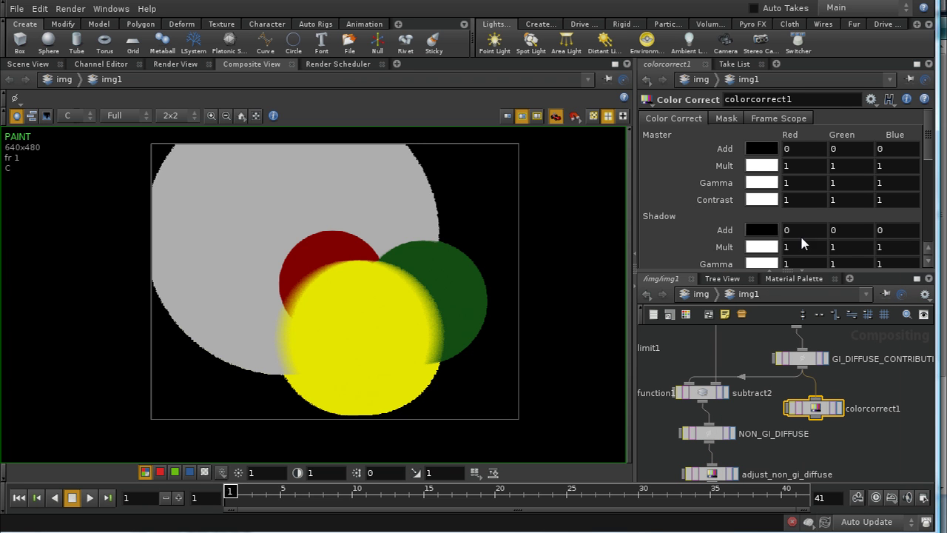
pyautogui.doubleClick(761, 103)
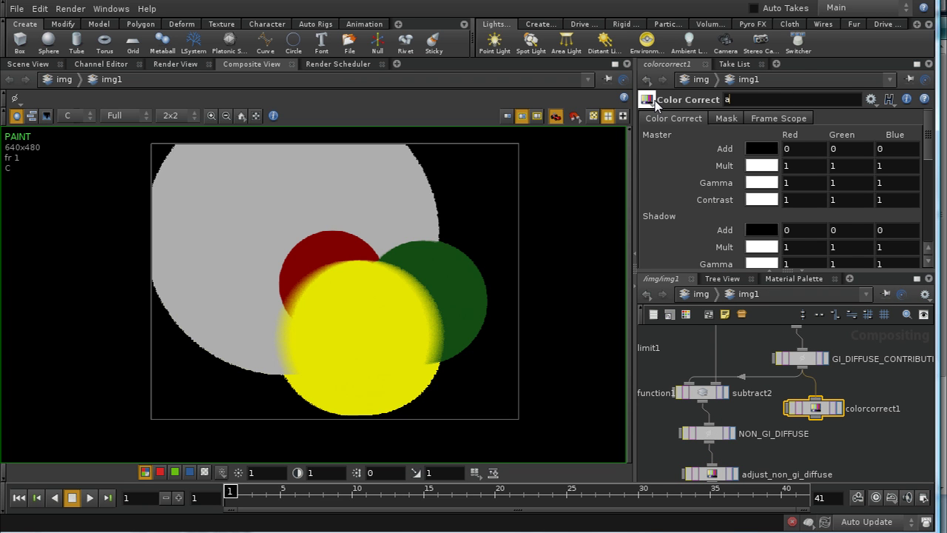
pyautogui.write('adh')
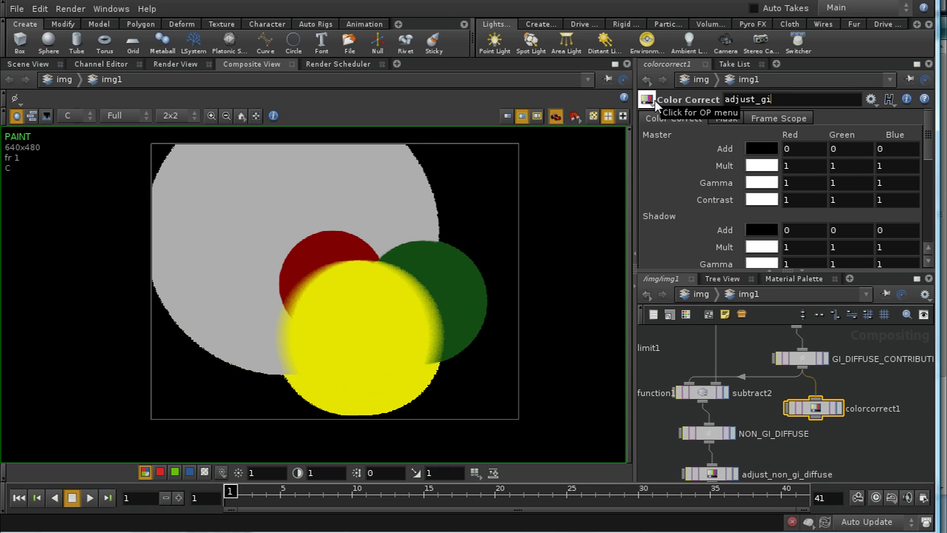
pyautogui.write('use')
pyautogui.press('Return')
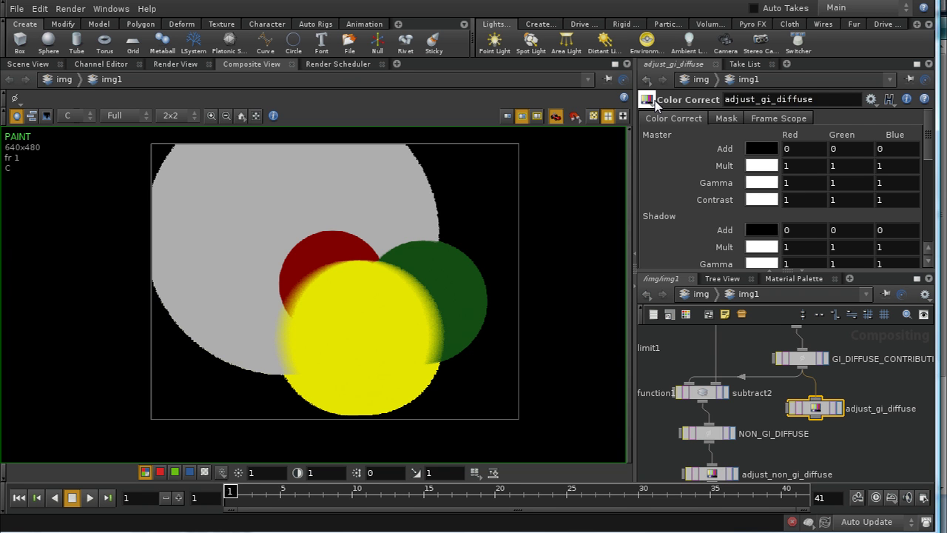
# Add an Add node that sums adjust_non_gi_diffuse and adjust_gi_diffuse, and display its output.
pyautogui.moveTo(827, 438); pyautogui.dragTo(820, 353, button='middle')
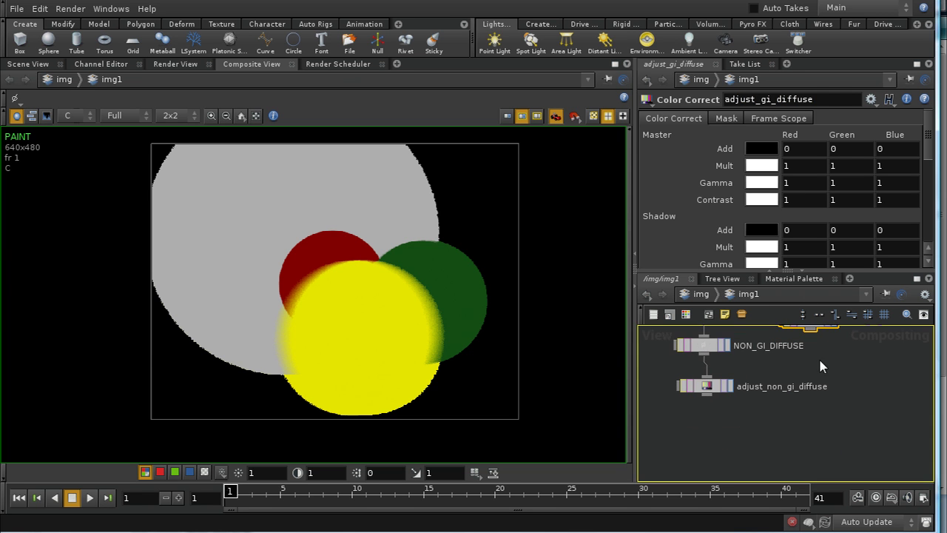
pyautogui.press('Tab')
pyautogui.write('Add')
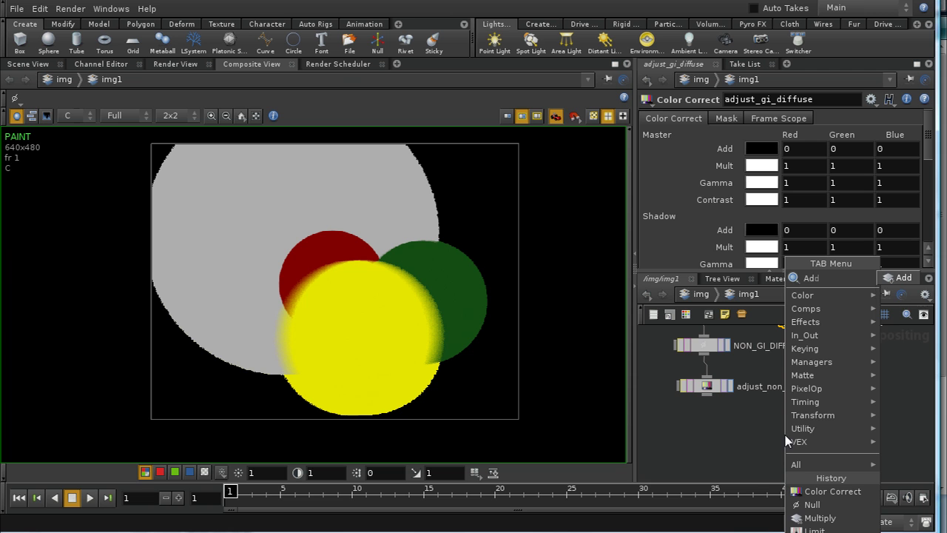
pyautogui.click(902, 280)
pyautogui.click(749, 435)
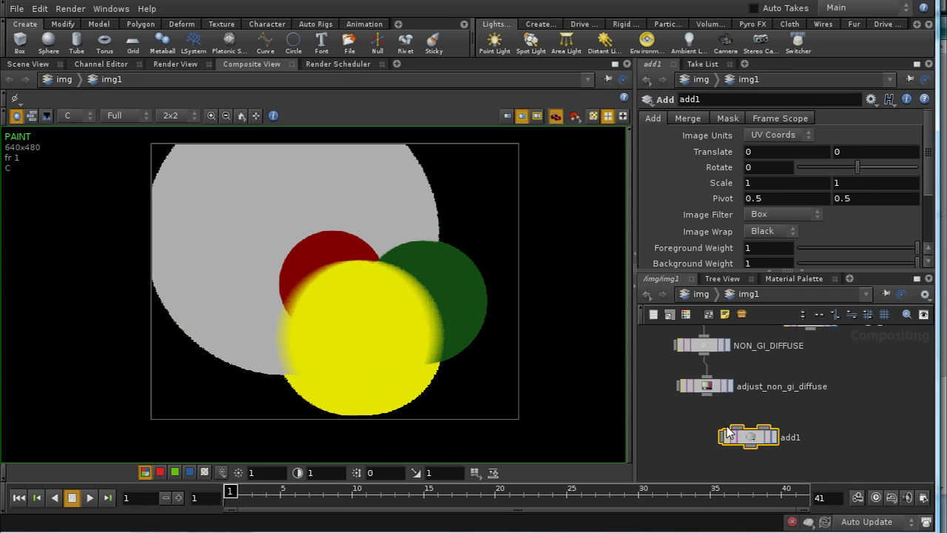
pyautogui.moveTo(707, 398); pyautogui.dragTo(745, 427)
pyautogui.moveTo(811, 329); pyautogui.dragTo(769, 435)
pyautogui.click(774, 436)
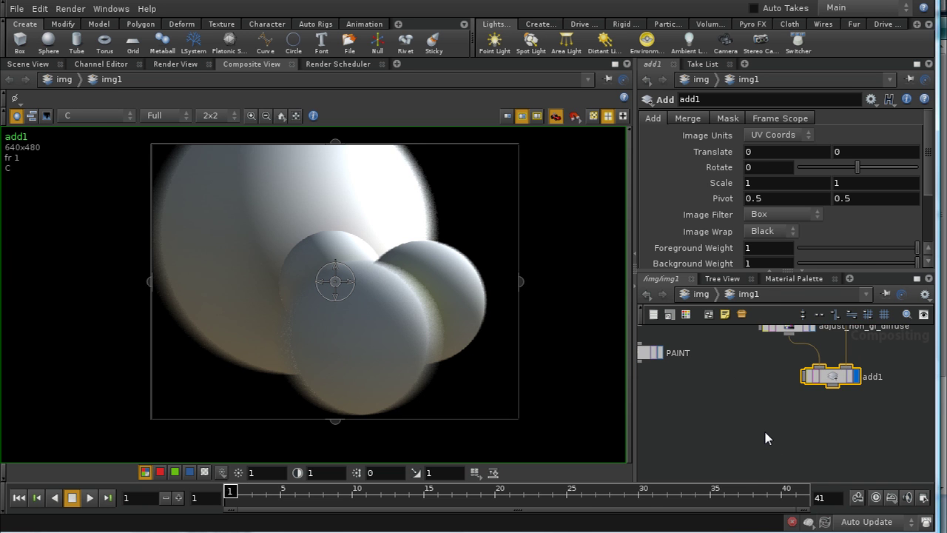
# Add a Multiply node that multiplies the PAINT null by add1, and display its output.
pyautogui.press('Tab')
pyautogui.write('mu')
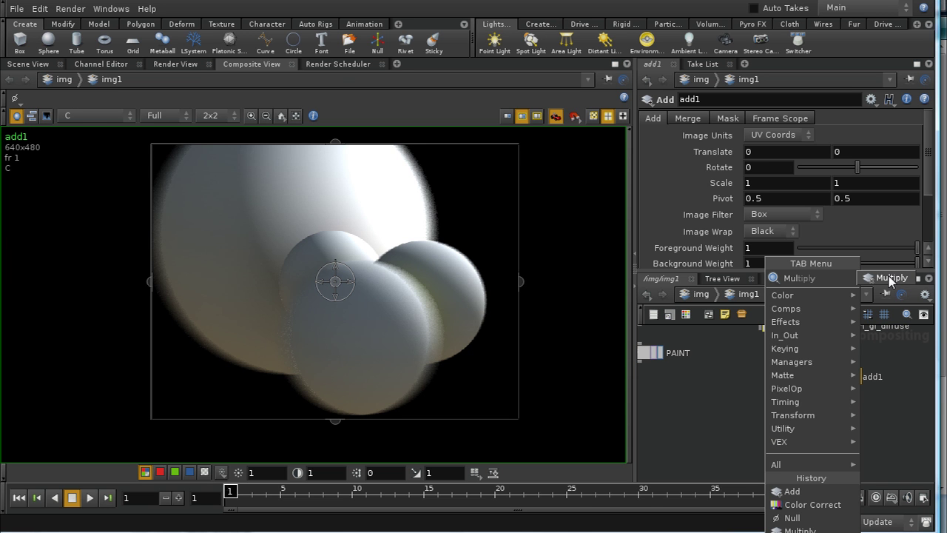
pyautogui.click(890, 278)
pyautogui.click(790, 428)
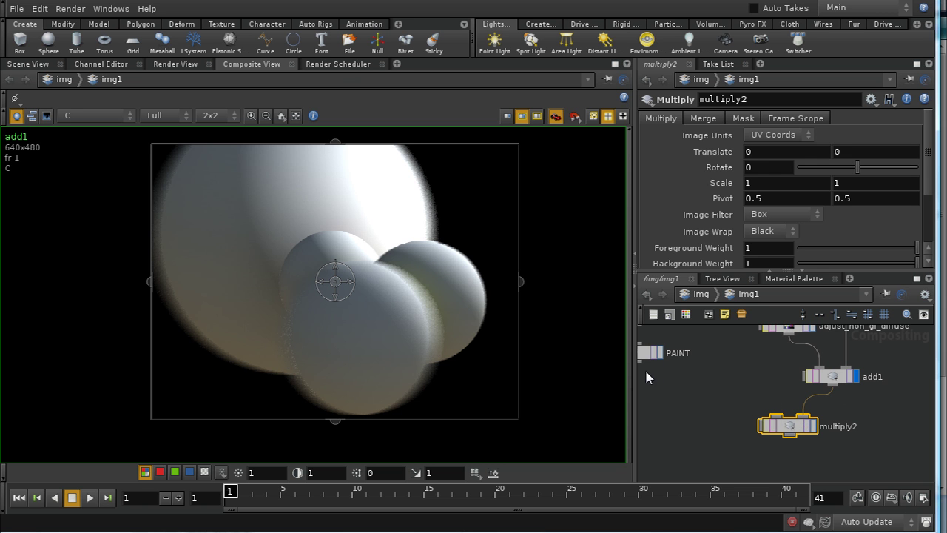
pyautogui.moveTo(644, 370)
pyautogui.mouseDown()
pyautogui.moveTo(762, 398)
pyautogui.moveTo(773, 416)
pyautogui.mouseUp()
pyautogui.click(814, 427)
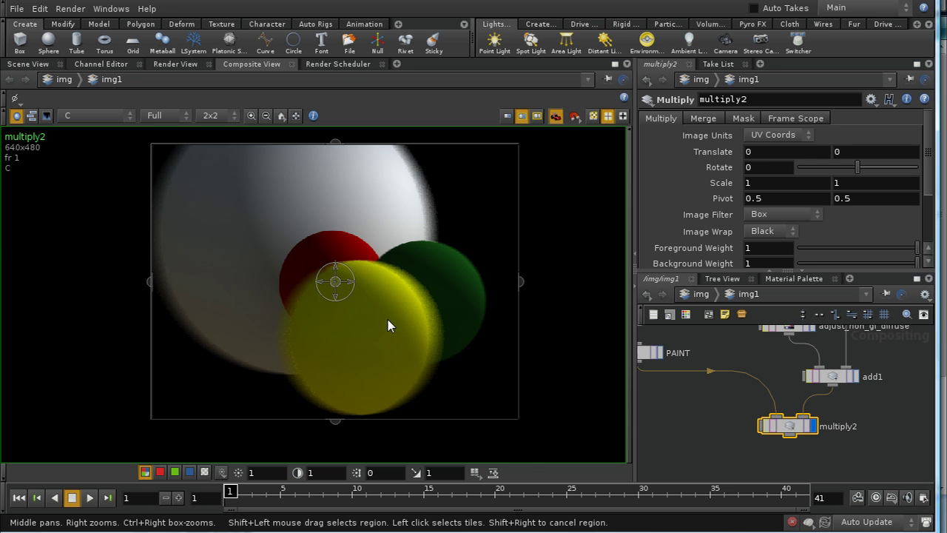
# Add an Add node that combines multiply2 with the specular correction node colorcorrect2, and display its output.
pyautogui.moveTo(840, 447); pyautogui.dragTo(813, 422, button='middle')
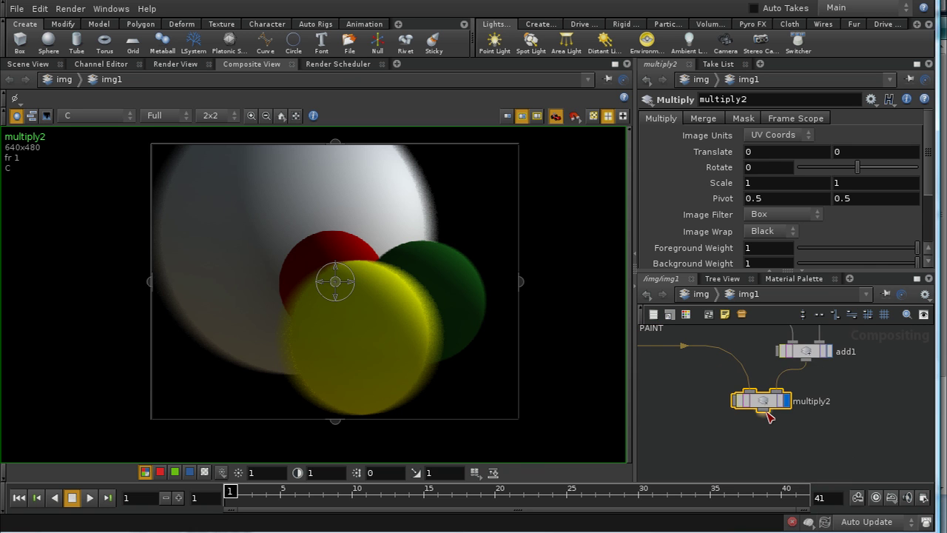
pyautogui.press('Tab')
pyautogui.write('add')
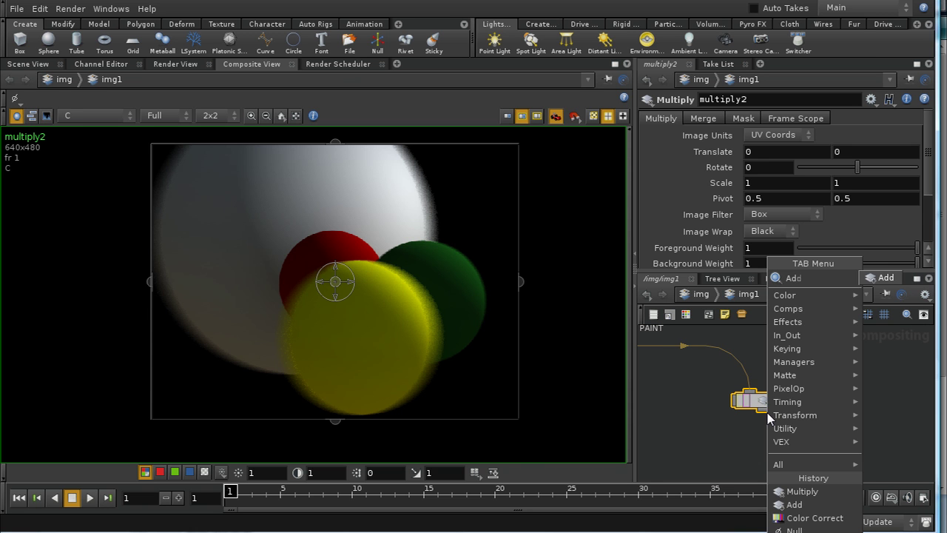
pyautogui.click(893, 275)
pyautogui.click(768, 445)
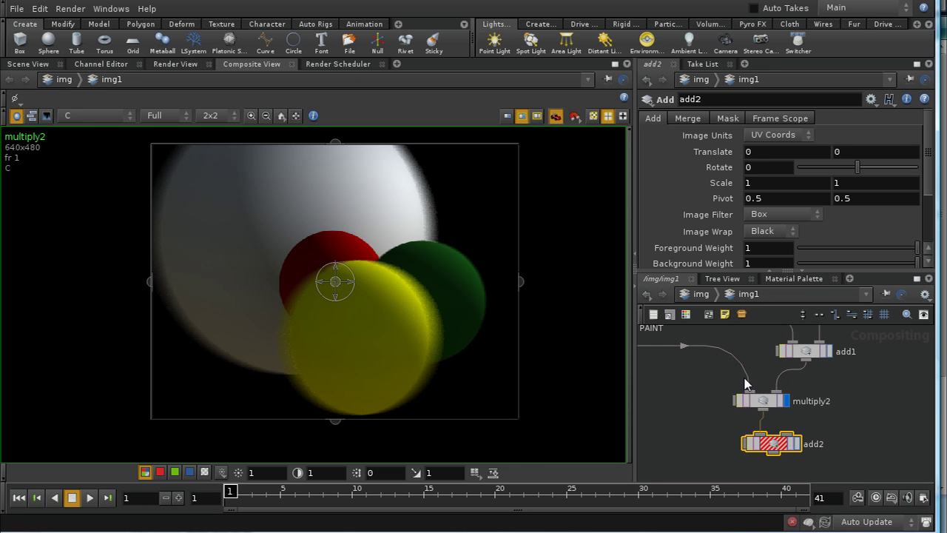
pyautogui.moveTo(732, 362); pyautogui.dragTo(783, 472, button='middle')
pyautogui.moveTo(767, 419); pyautogui.dragTo(865, 505, button='middle')
pyautogui.moveTo(775, 384); pyautogui.dragTo(775, 466, button='middle')
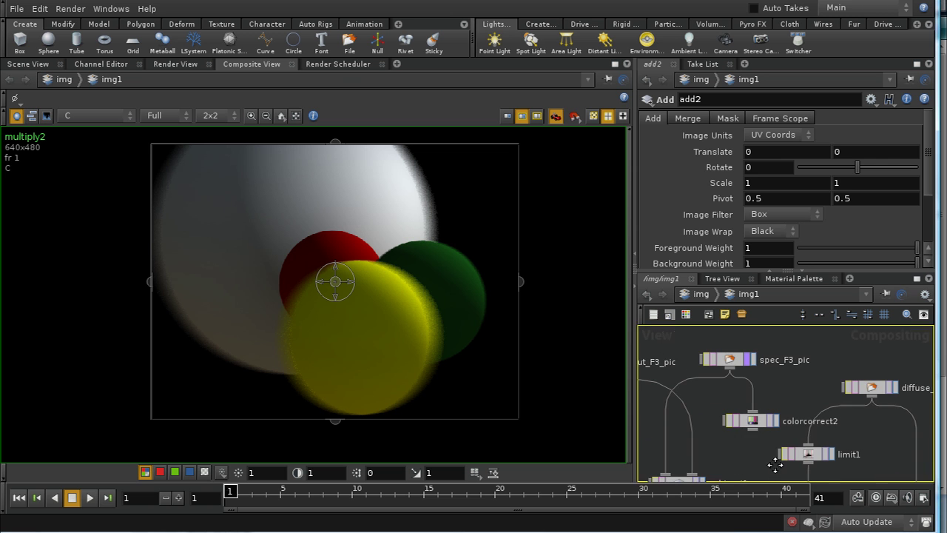
pyautogui.moveTo(851, 462); pyautogui.dragTo(795, 308, button='middle')
pyautogui.moveTo(803, 450); pyautogui.dragTo(785, 315, button='middle')
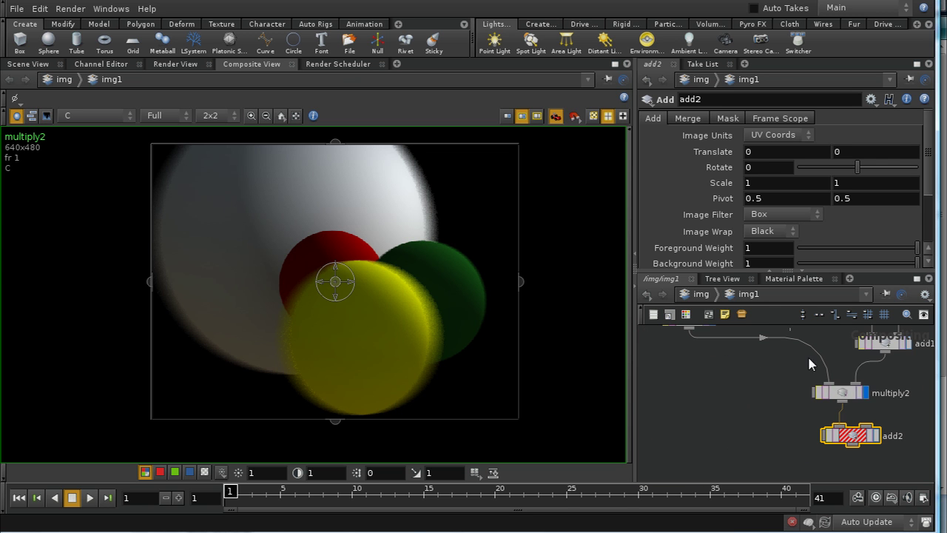
pyautogui.click(866, 426)
pyautogui.click(876, 436)
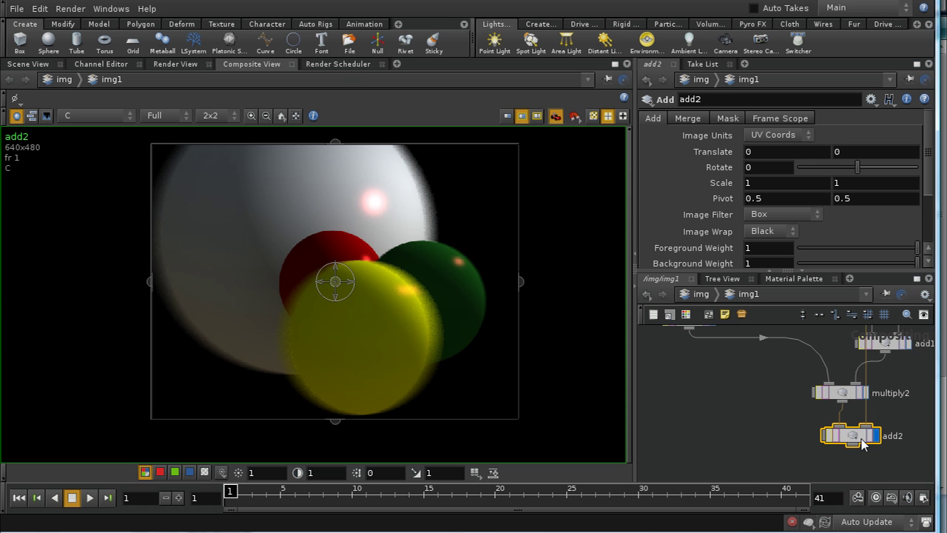
# Rename colorcorrect2 to adjust_specular and revert its Master Mult parameter to defaults.
pyautogui.moveTo(723, 377); pyautogui.dragTo(738, 508, button='middle')
pyautogui.moveTo(784, 397); pyautogui.dragTo(820, 486, button='middle')
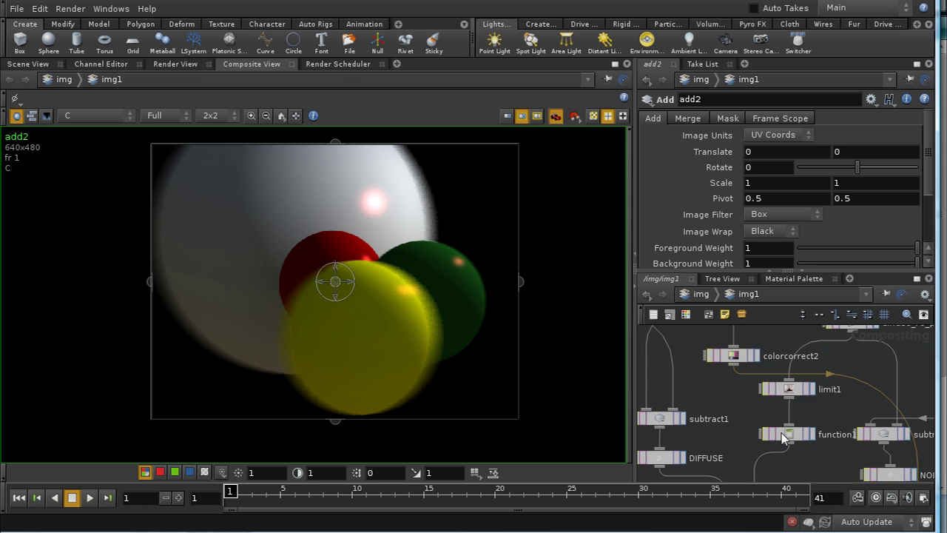
pyautogui.moveTo(738, 420); pyautogui.dragTo(735, 480, button='middle')
pyautogui.click(733, 413)
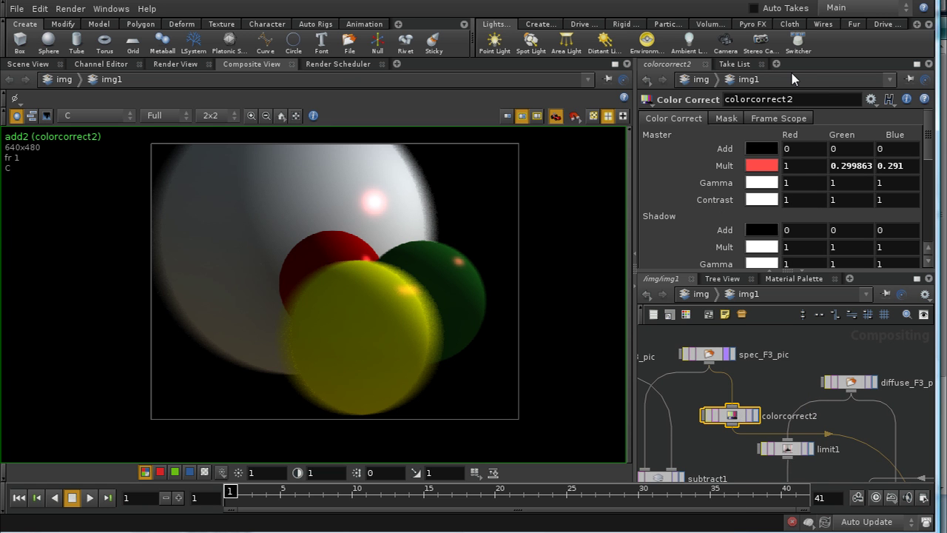
pyautogui.doubleClick(795, 99)
pyautogui.write('adjust_specular')
pyautogui.press('Return')
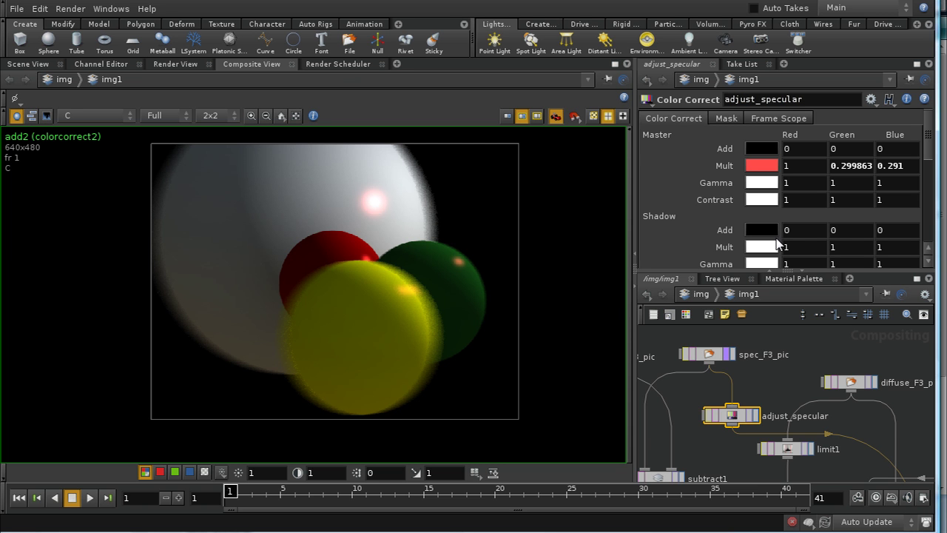
pyautogui.rightClick(716, 165)
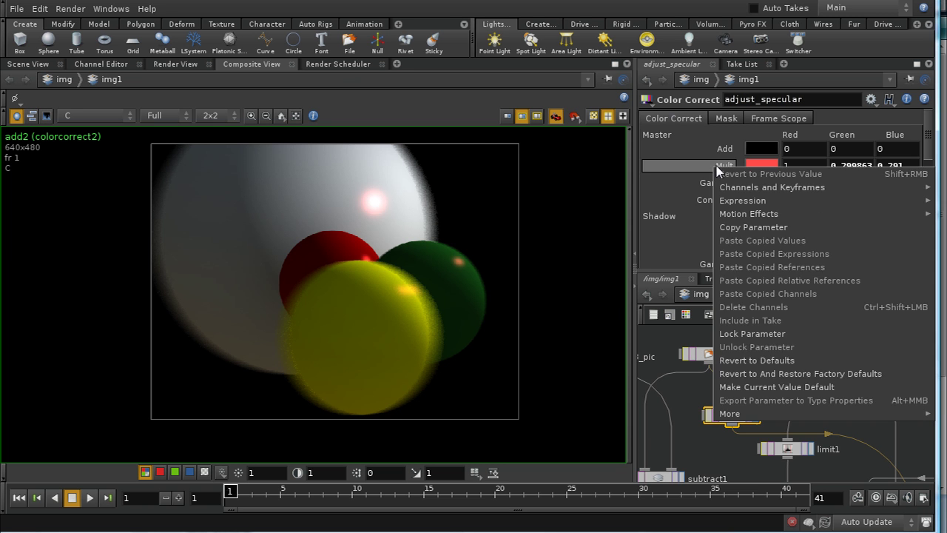
pyautogui.click(747, 360)
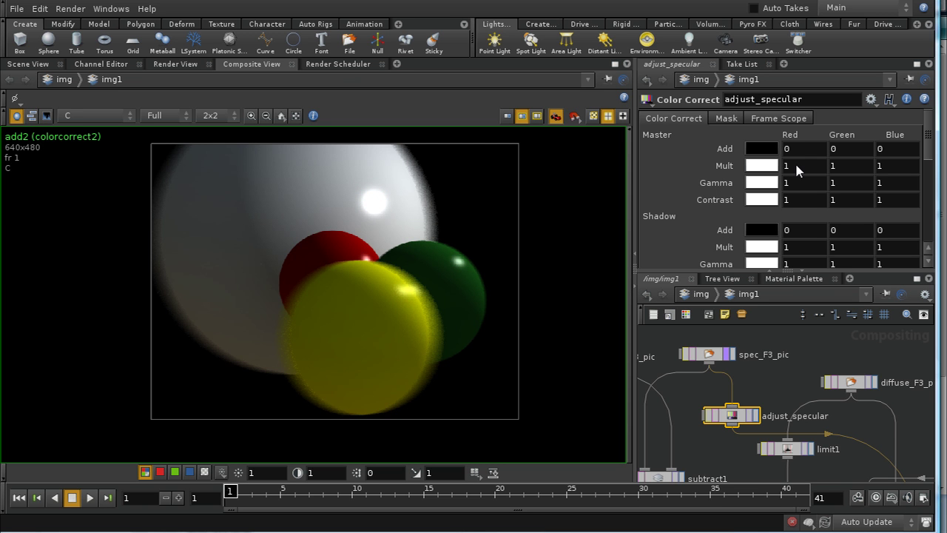
# Line up the add2 node directly beneath multiply2 and select it.
pyautogui.moveTo(831, 460); pyautogui.dragTo(841, 313, button='middle')
pyautogui.moveTo(848, 424); pyautogui.dragTo(841, 328, button='middle')
pyautogui.moveTo(843, 425); pyautogui.dragTo(837, 345, button='middle')
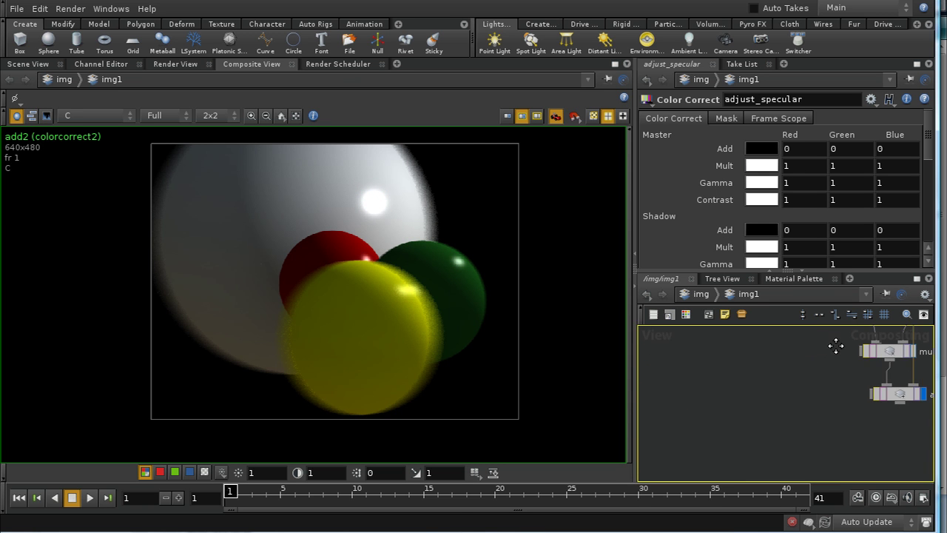
pyautogui.moveTo(902, 391); pyautogui.dragTo(892, 395)
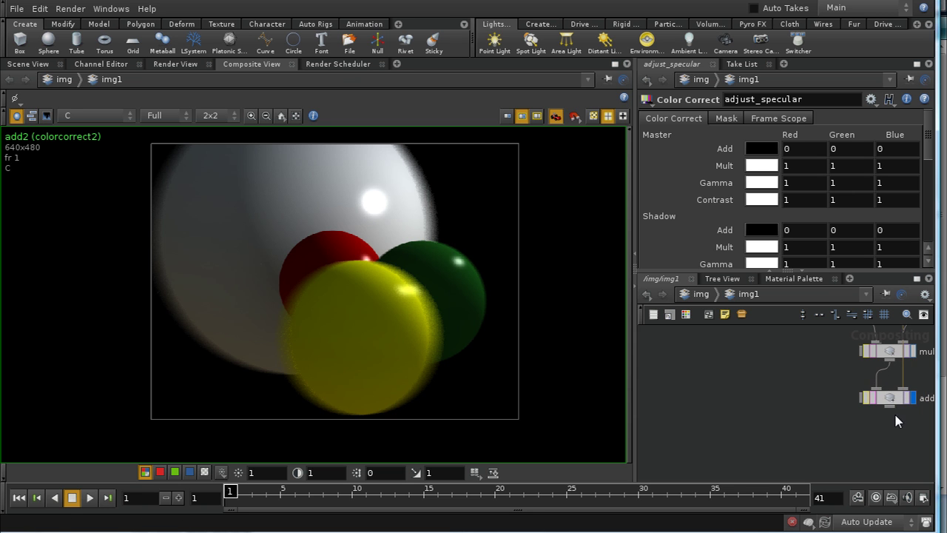
pyautogui.moveTo(894, 423); pyautogui.dragTo(881, 461, button='middle')
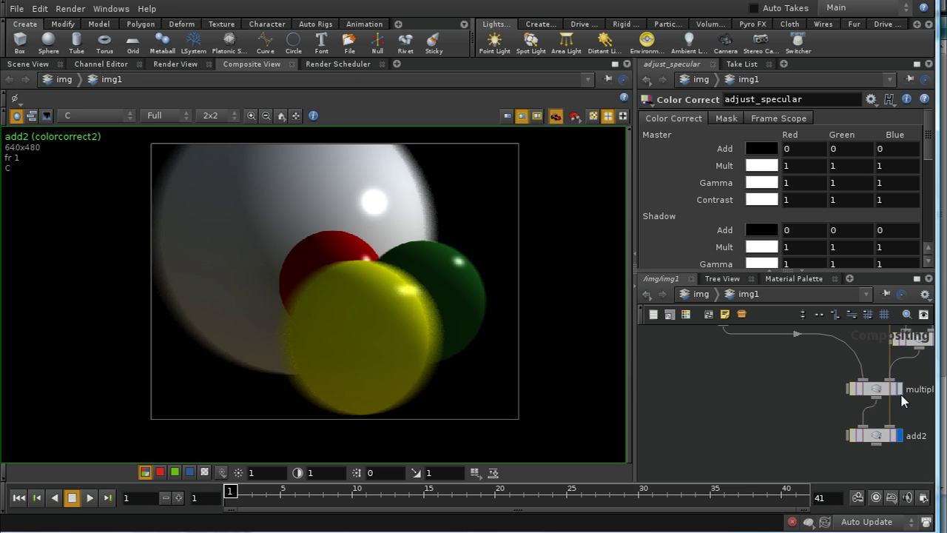
pyautogui.moveTo(843, 377)
pyautogui.mouseDown(button='middle')
pyautogui.moveTo(844, 407)
pyautogui.moveTo(820, 458)
pyautogui.mouseUp(button='middle')
pyautogui.moveTo(855, 418); pyautogui.dragTo(851, 373, button='middle')
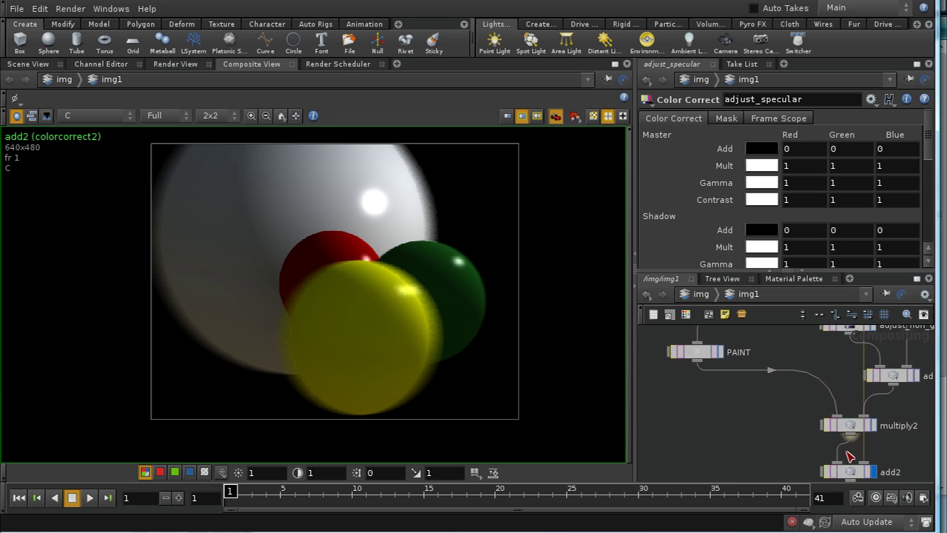
pyautogui.moveTo(849, 457); pyautogui.dragTo(851, 470)
pyautogui.click(848, 471)
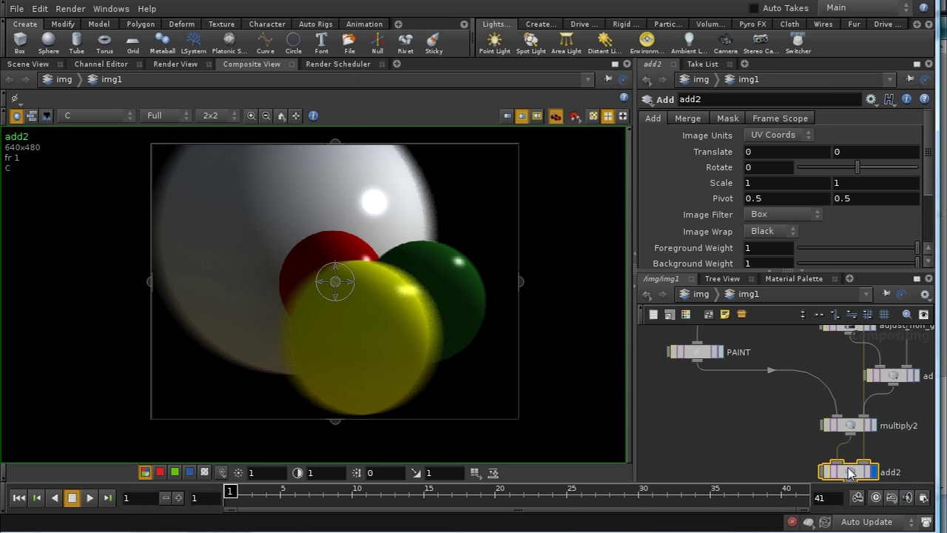
# Add a Diff node that compares output_F3_pic with add2, and display its output.
pyautogui.moveTo(673, 391); pyautogui.dragTo(736, 503, button='middle')
pyautogui.moveTo(655, 376); pyautogui.dragTo(735, 462, button='middle')
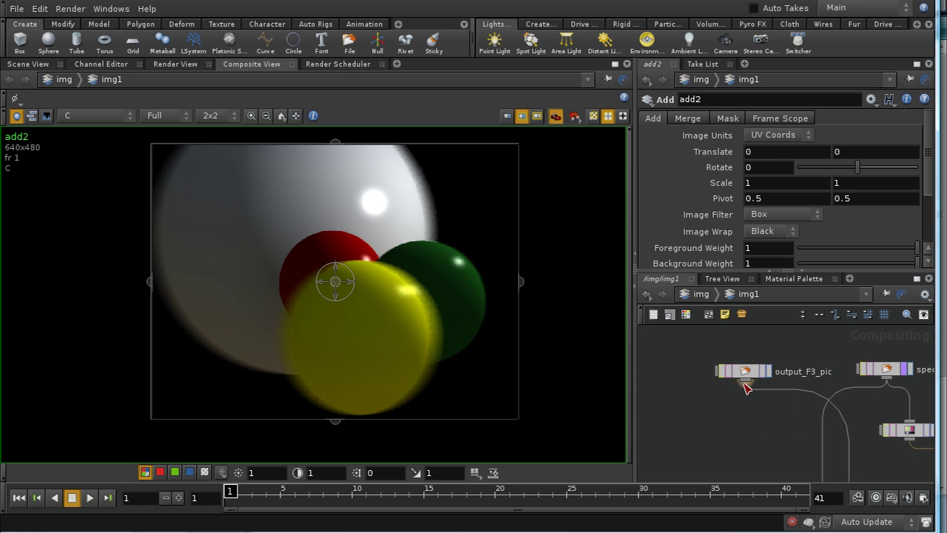
pyautogui.moveTo(746, 386); pyautogui.dragTo(727, 406, button='middle')
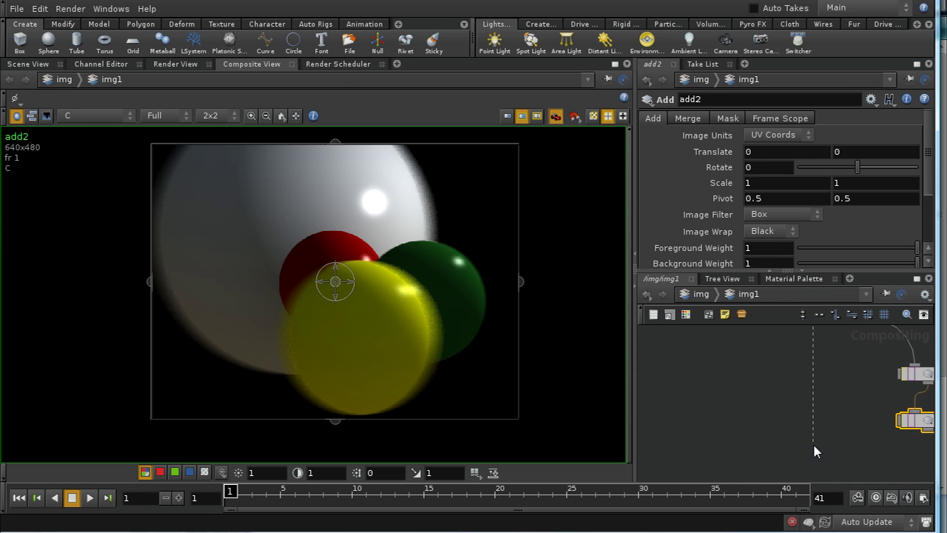
pyautogui.press('Tab')
pyautogui.write('diff')
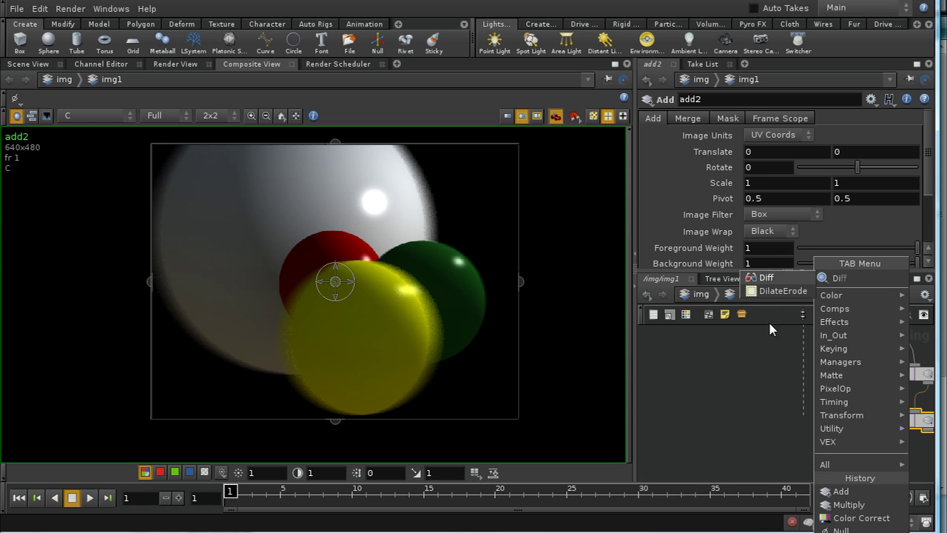
pyautogui.click(768, 279)
pyautogui.click(840, 477)
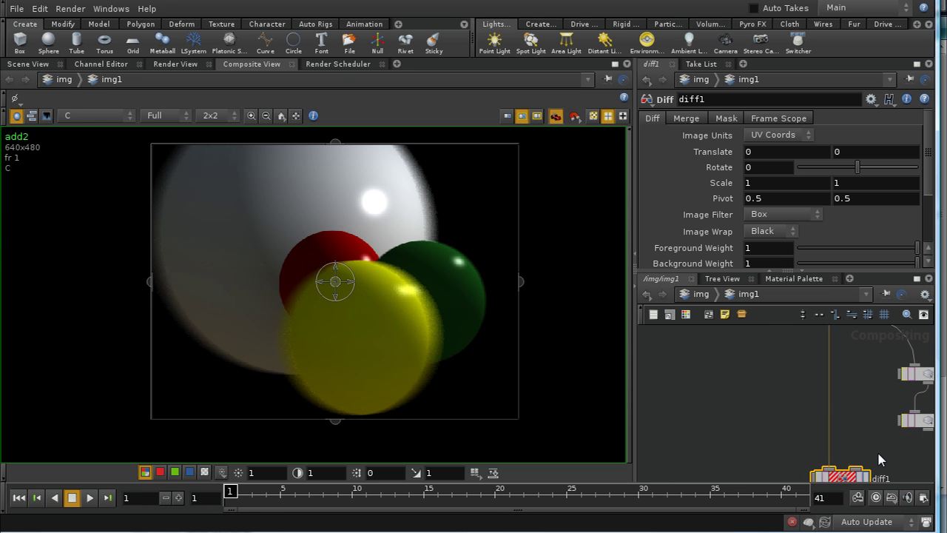
pyautogui.moveTo(879, 460); pyautogui.dragTo(863, 391, button='middle')
pyautogui.moveTo(903, 376); pyautogui.dragTo(841, 405)
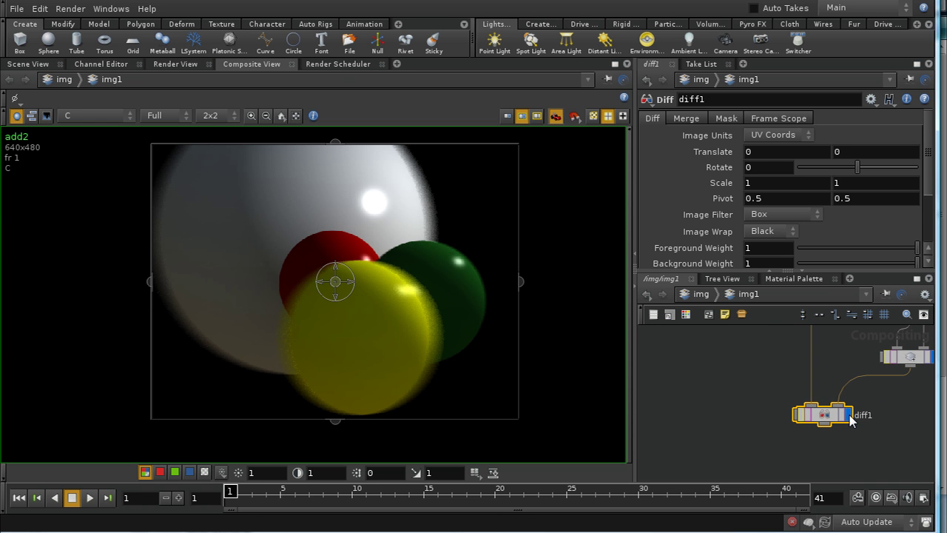
pyautogui.click(848, 414)
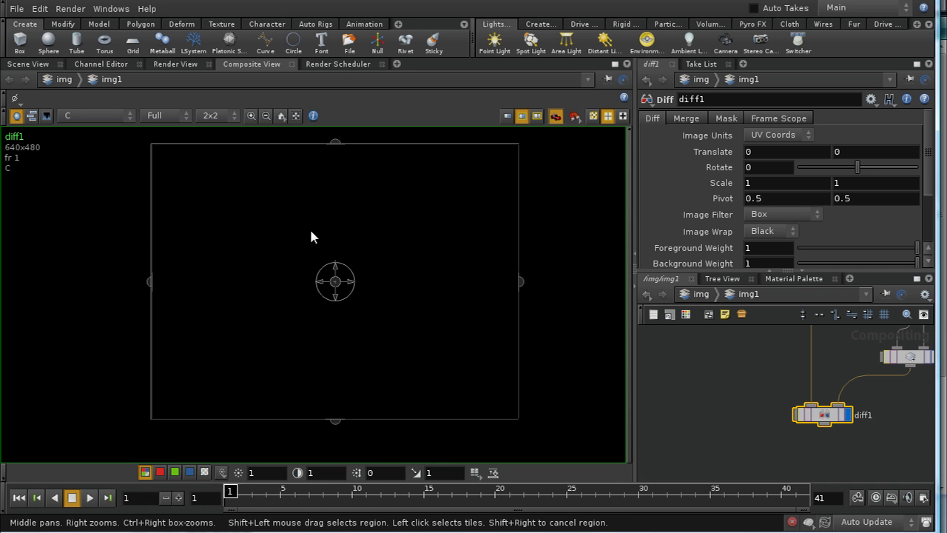
# Display add2's output and set the Master Mult of adjust_gi_diffuse to 0.2 in red, green and blue.
pyautogui.moveTo(920, 408); pyautogui.dragTo(783, 468, button='middle')
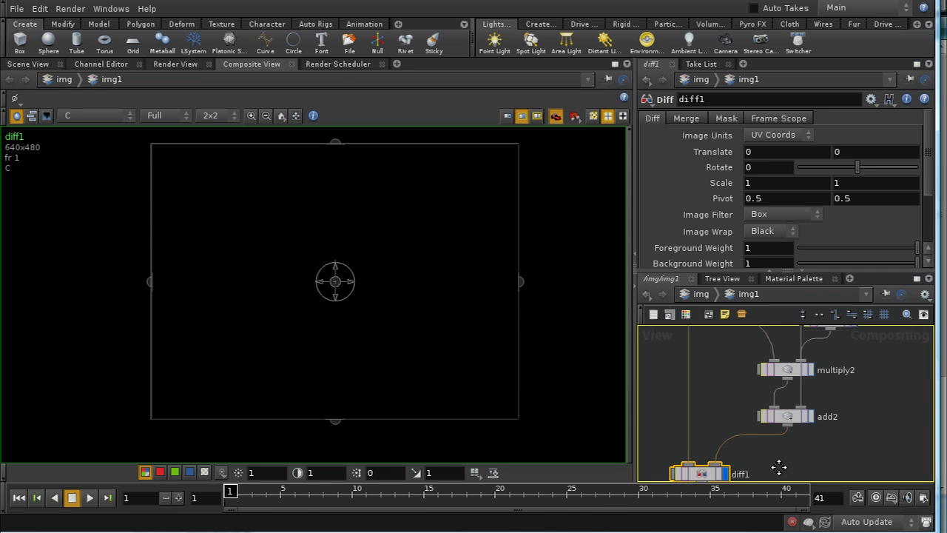
pyautogui.click(807, 419)
pyautogui.moveTo(806, 420); pyautogui.dragTo(829, 463, button='middle')
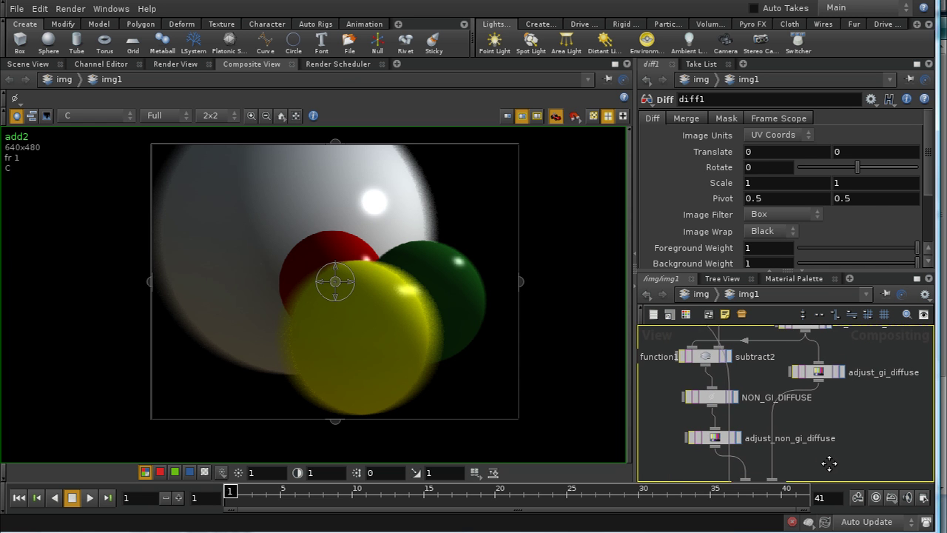
pyautogui.moveTo(832, 367); pyautogui.dragTo(814, 372)
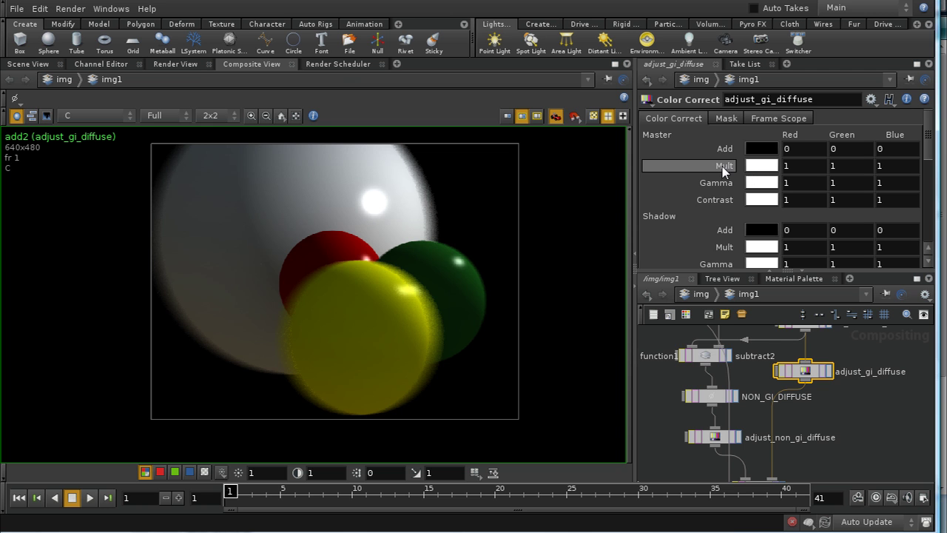
pyautogui.moveTo(722, 167); pyautogui.dragTo(656, 178, button='middle')
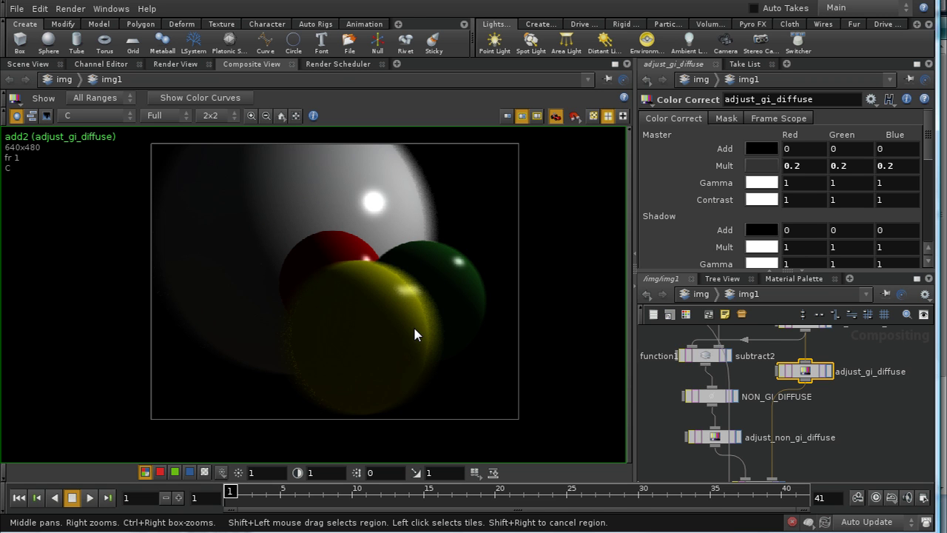
pyautogui.scroll(-10, 844, 433)
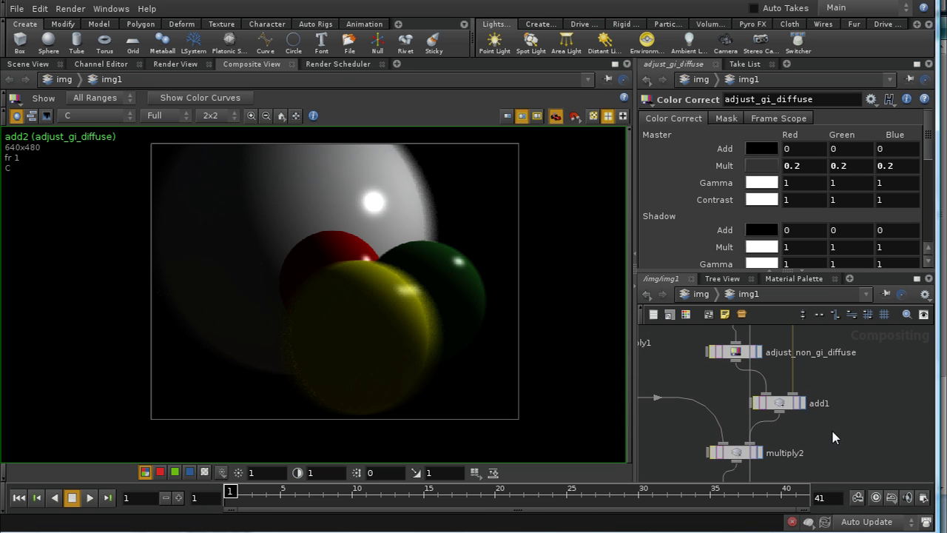
pyautogui.moveTo(789, 447); pyautogui.dragTo(850, 427, button='middle')
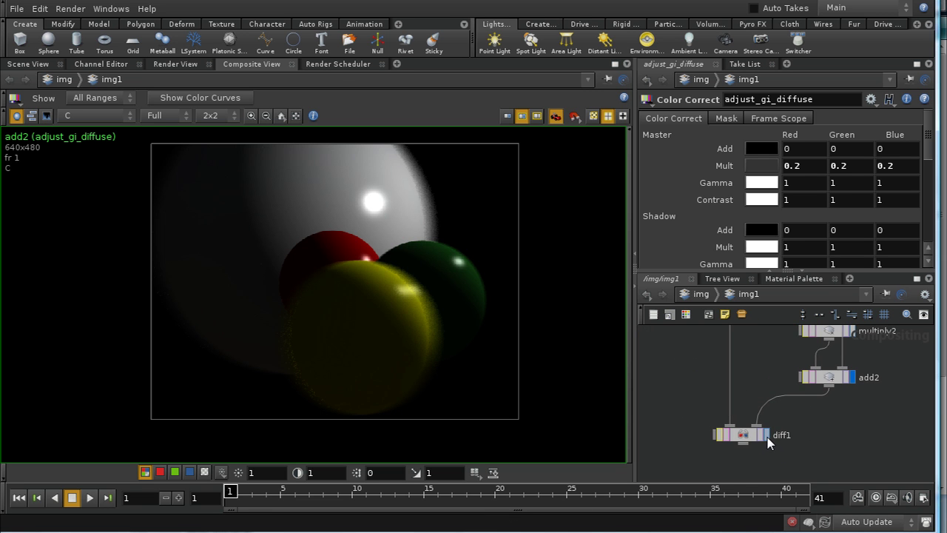
pyautogui.moveTo(891, 386); pyautogui.dragTo(864, 422, button='middle')
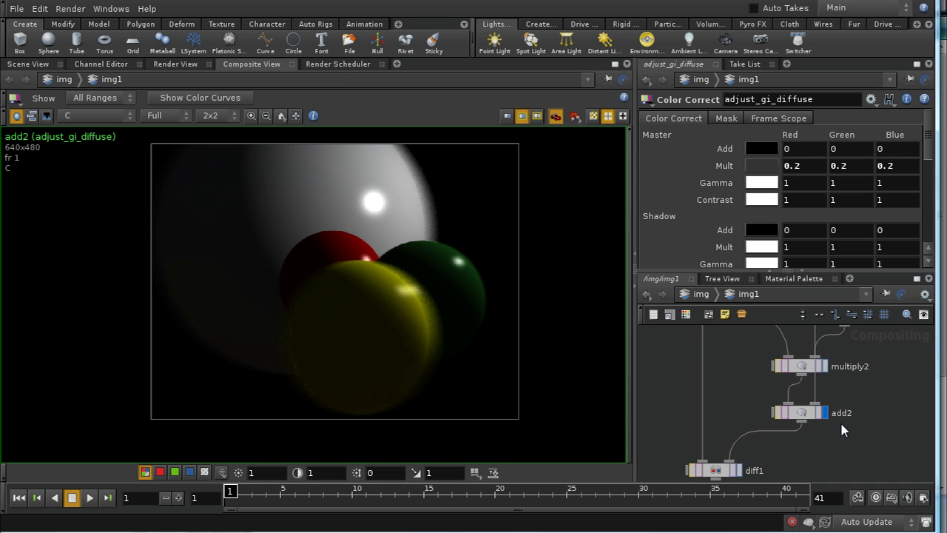
pyautogui.moveTo(884, 389); pyautogui.dragTo(865, 407, button='middle')
pyautogui.moveTo(869, 375)
pyautogui.mouseDown(button='middle')
pyautogui.moveTo(868, 391)
pyautogui.moveTo(866, 382)
pyautogui.mouseUp(button='middle')
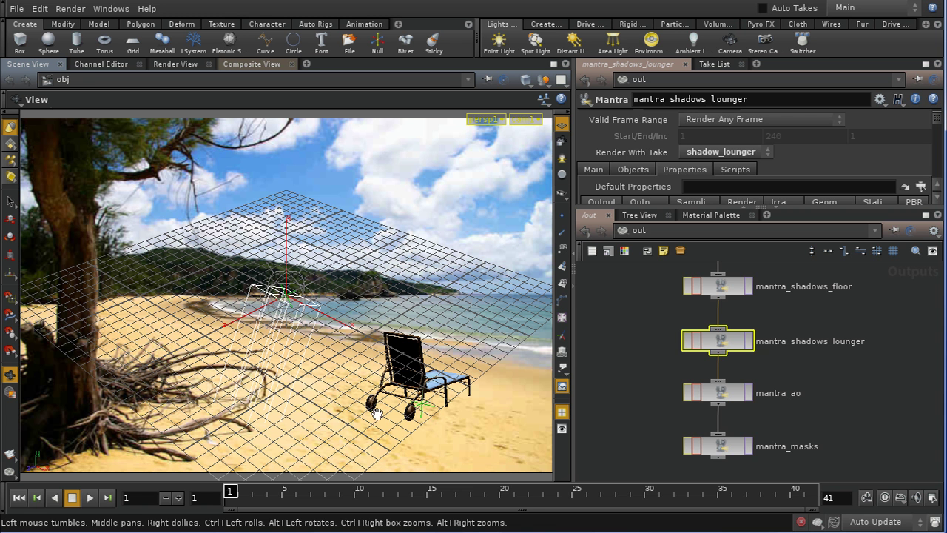
# Review the output picture and render take of mantra1, mantra_shadows_floor and mantra_shadows_lounger in the out network.
pyautogui.moveTo(855, 311); pyautogui.dragTo(814, 381, button='middle')
pyautogui.click(711, 302)
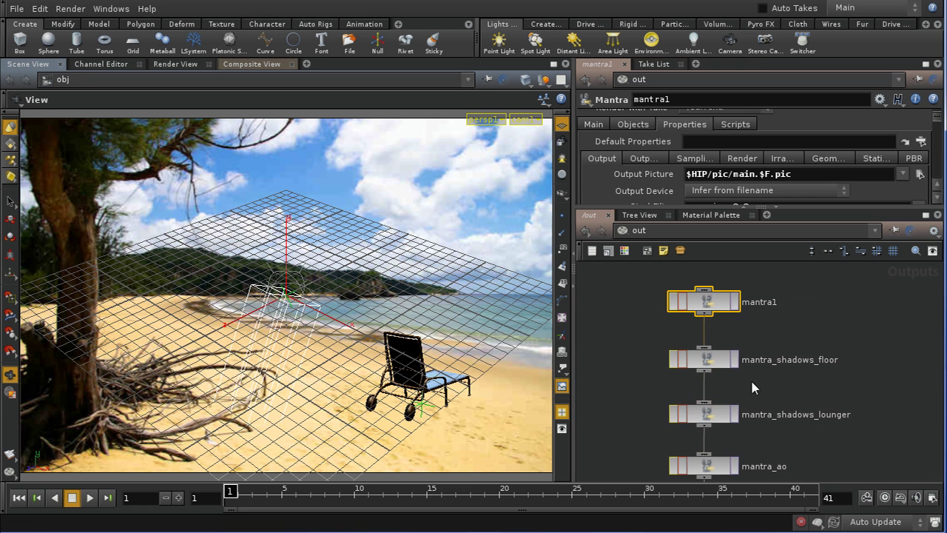
pyautogui.click(703, 359)
pyautogui.scroll(-1, 936, 118)
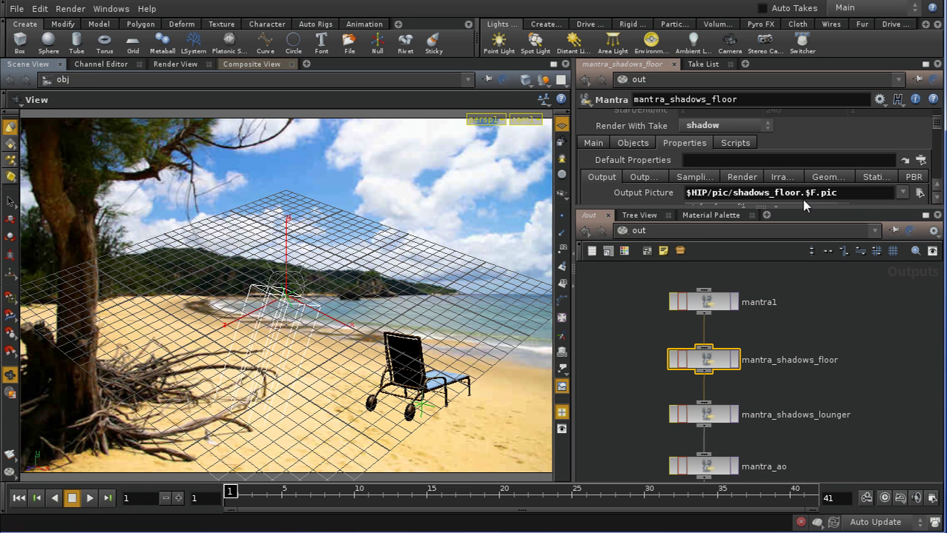
pyautogui.moveTo(787, 374); pyautogui.dragTo(798, 346, button='middle')
pyautogui.click(723, 328)
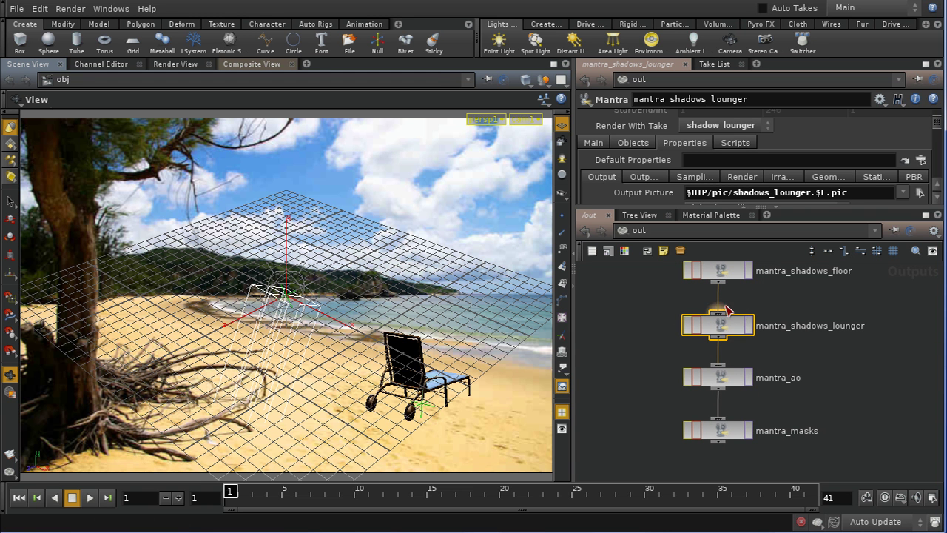
pyautogui.click(699, 126)
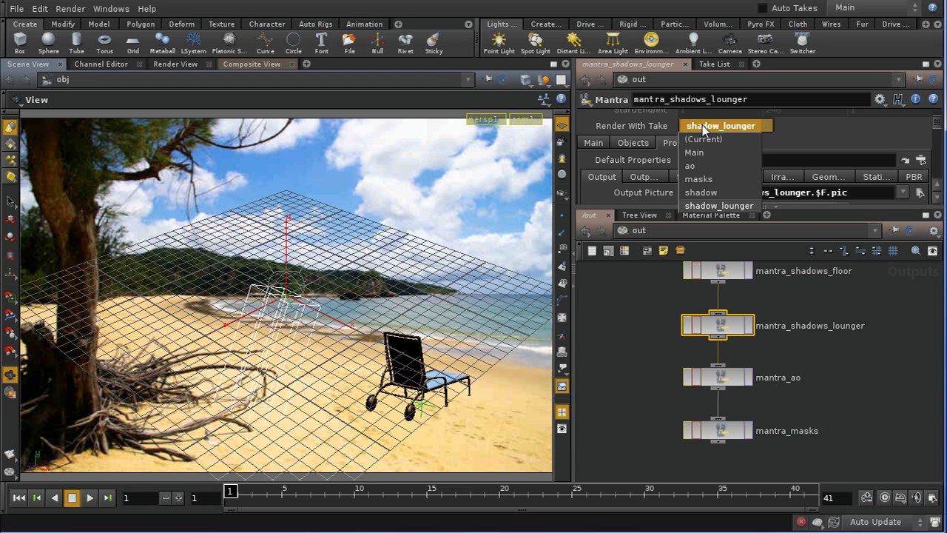
pyautogui.click(719, 130)
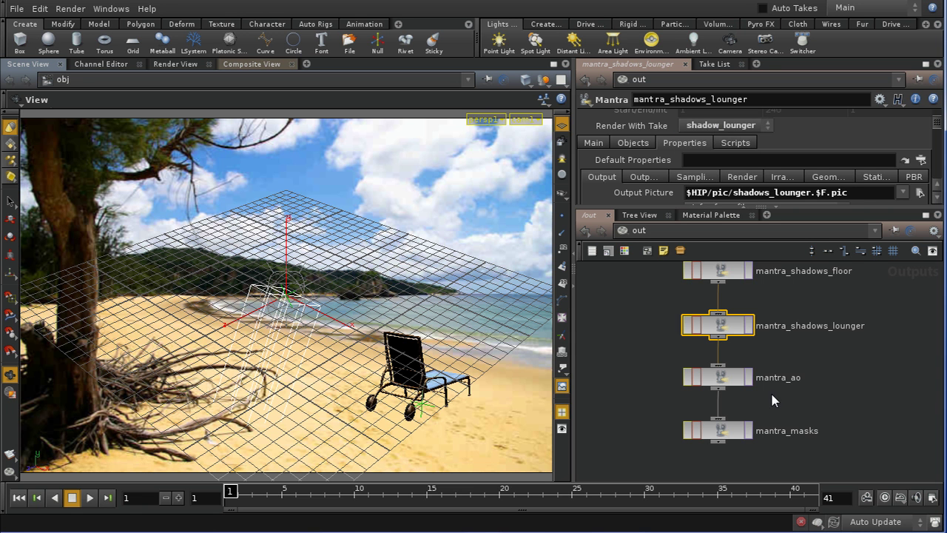
# Review the mantra_masks output settings and its render override options, and close them without rendering.
pyautogui.click(740, 439)
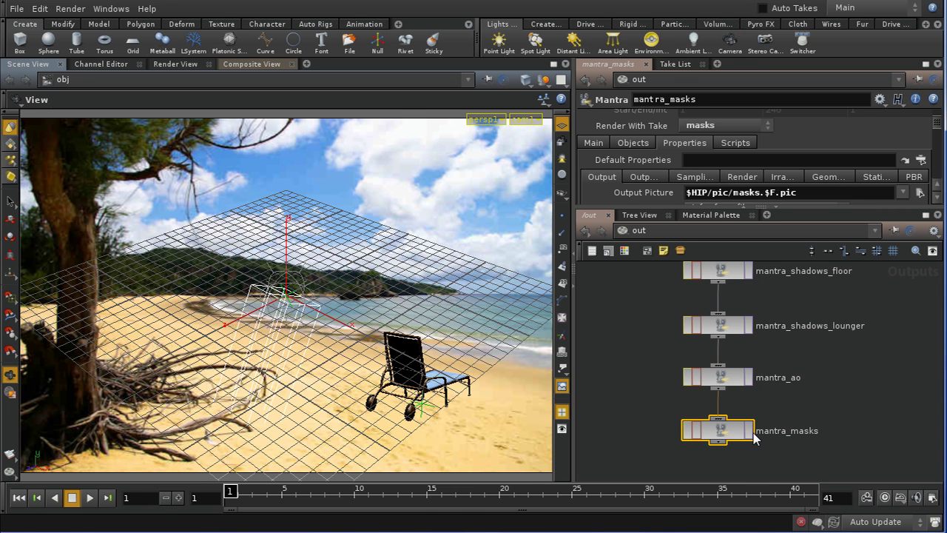
pyautogui.click(750, 431)
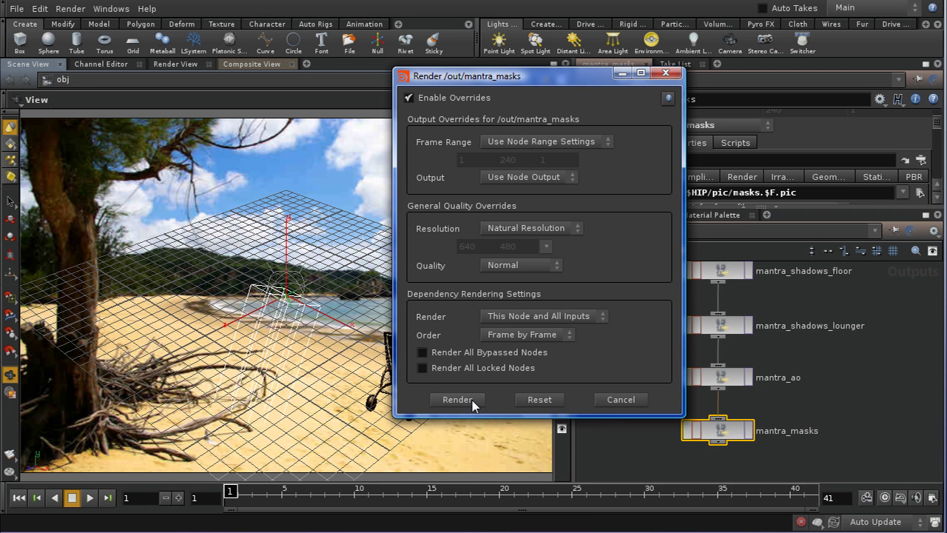
pyautogui.click(665, 74)
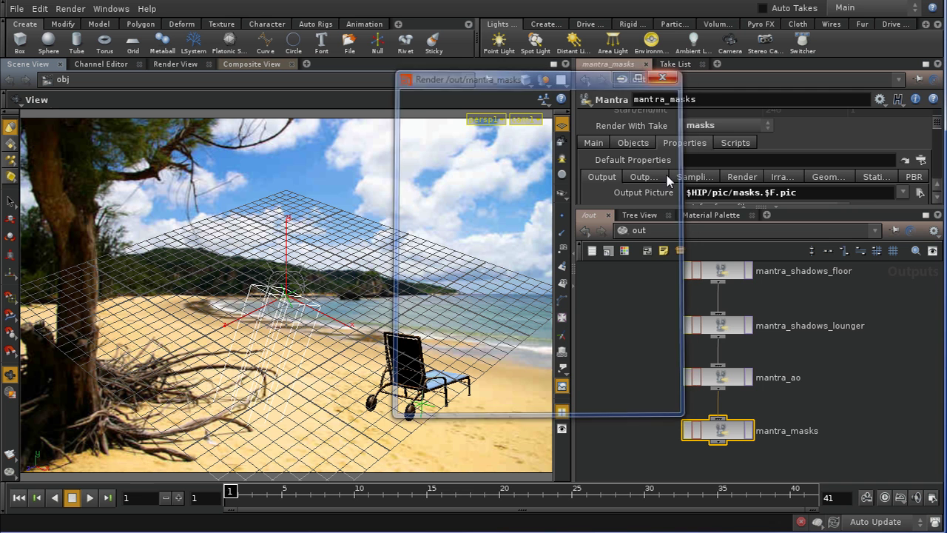
# Go to the img network and enter the img1 compositing network containing the rendered pass files.
pyautogui.click(650, 233)
pyautogui.click(669, 269)
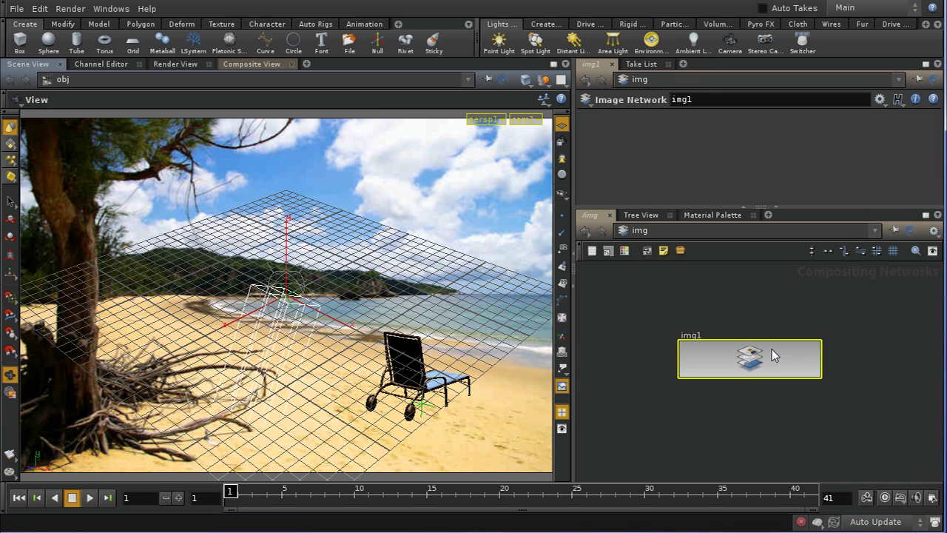
pyautogui.doubleClick(806, 370)
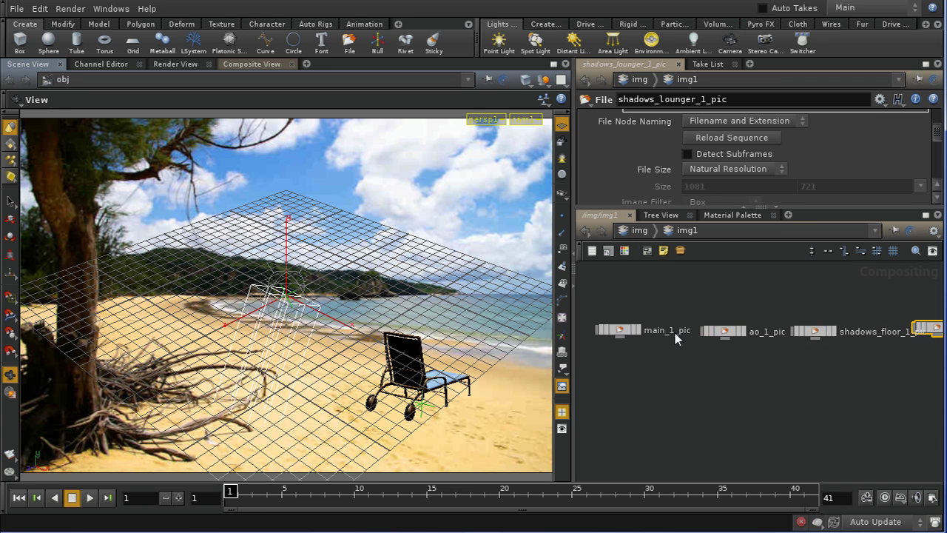
pyautogui.moveTo(730, 413); pyautogui.dragTo(749, 422, button='middle')
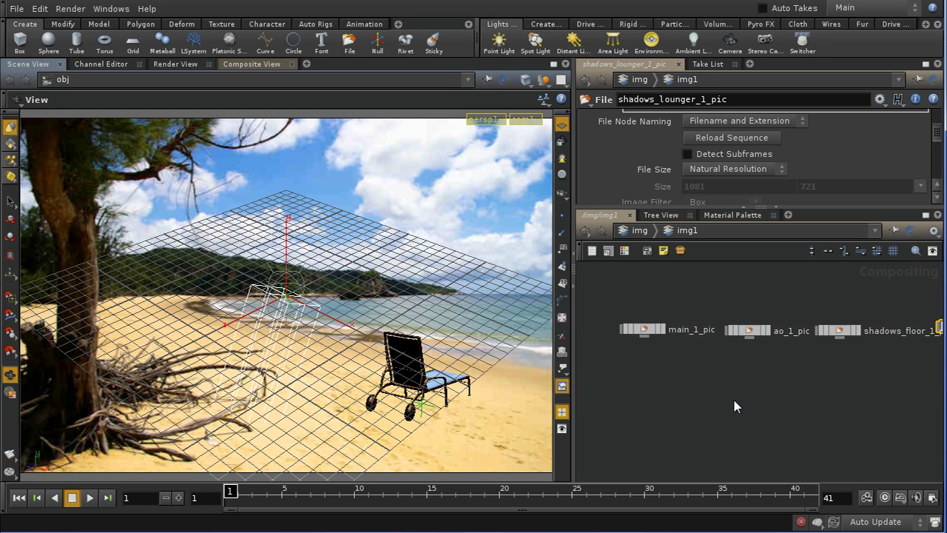
pyautogui.moveTo(782, 436); pyautogui.dragTo(763, 422, button='middle')
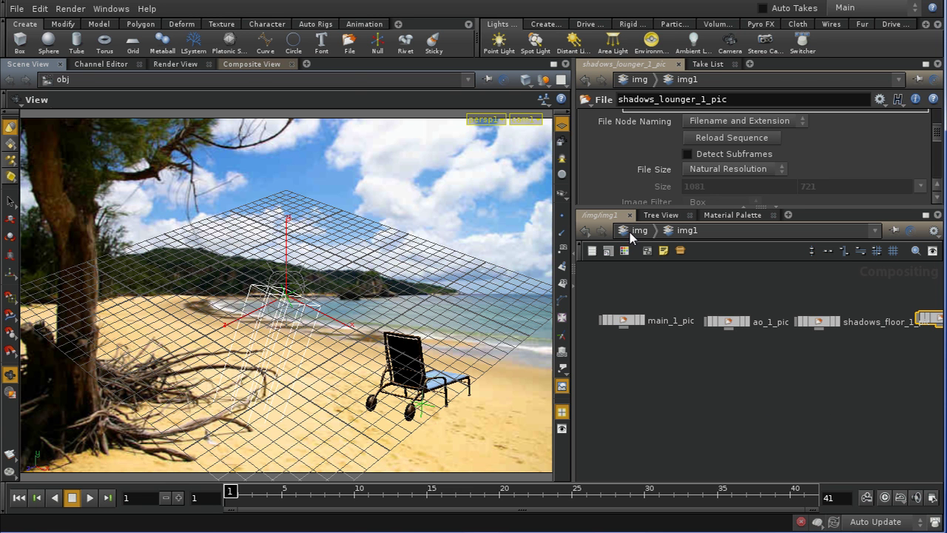
# Show main_1_pic in the composite view with all its color channels.
pyautogui.click(248, 63)
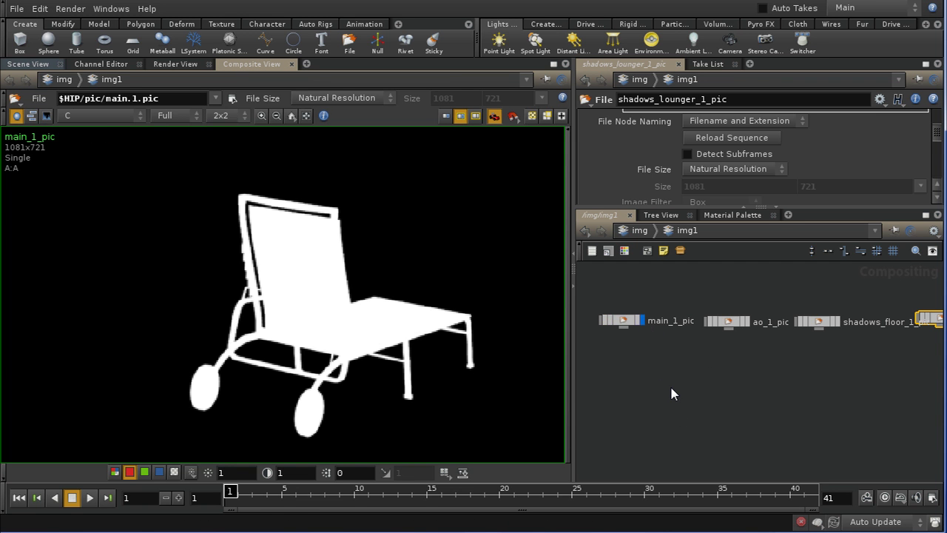
pyautogui.click(114, 472)
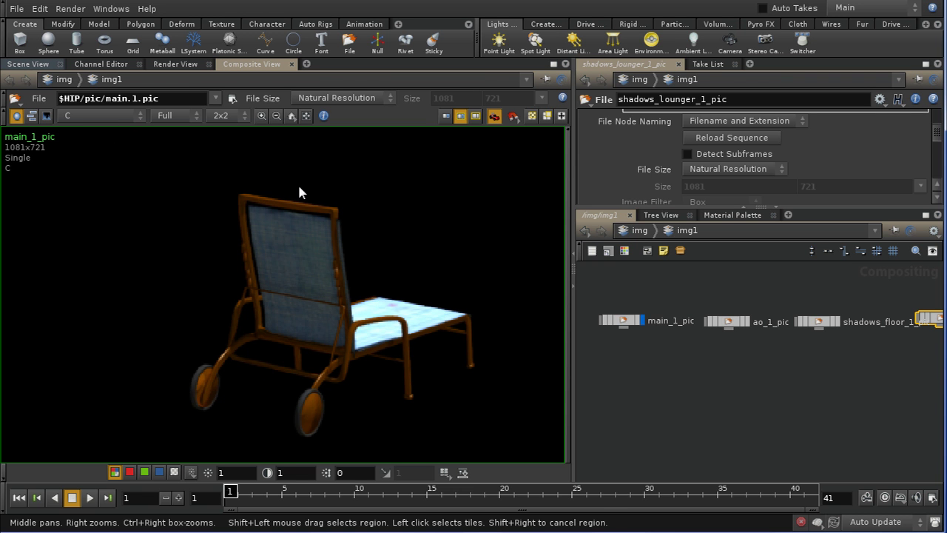
pyautogui.moveTo(346, 317); pyautogui.dragTo(303, 304, button='right')
pyautogui.moveTo(302, 303); pyautogui.dragTo(285, 252, button='middle')
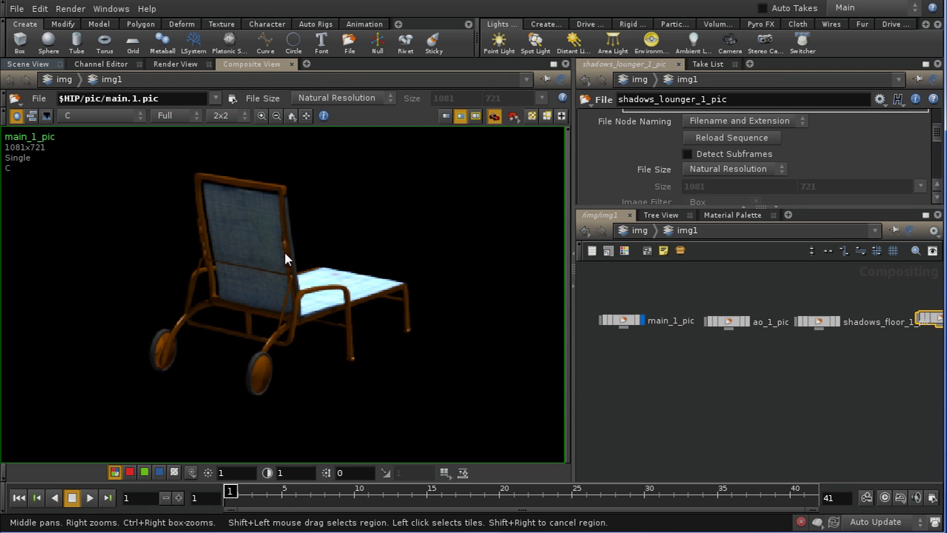
# Inspect main_1_pic's A, specularExport, paintExport, reflExport, diffuseExport and obj_light1_Cl planes in turn.
pyautogui.click(102, 115)
pyautogui.click(109, 142)
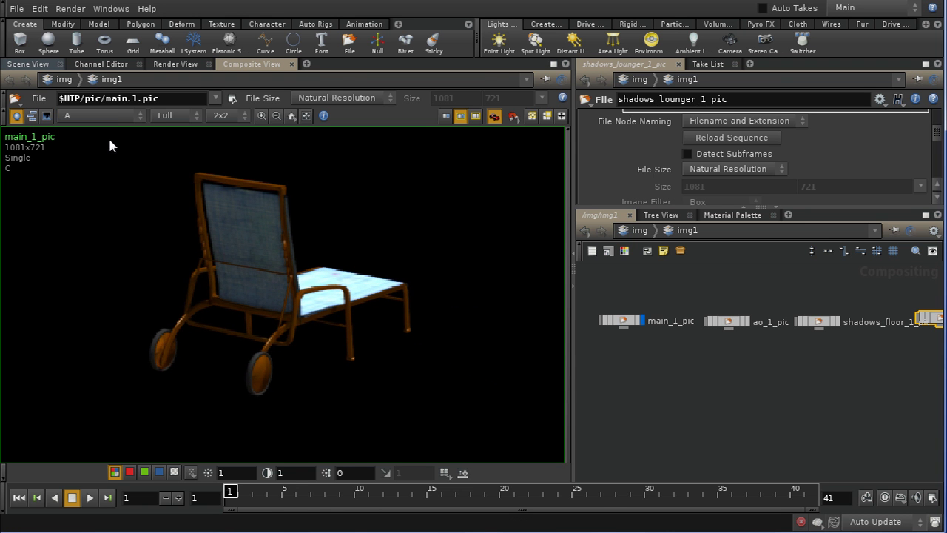
pyautogui.click(114, 115)
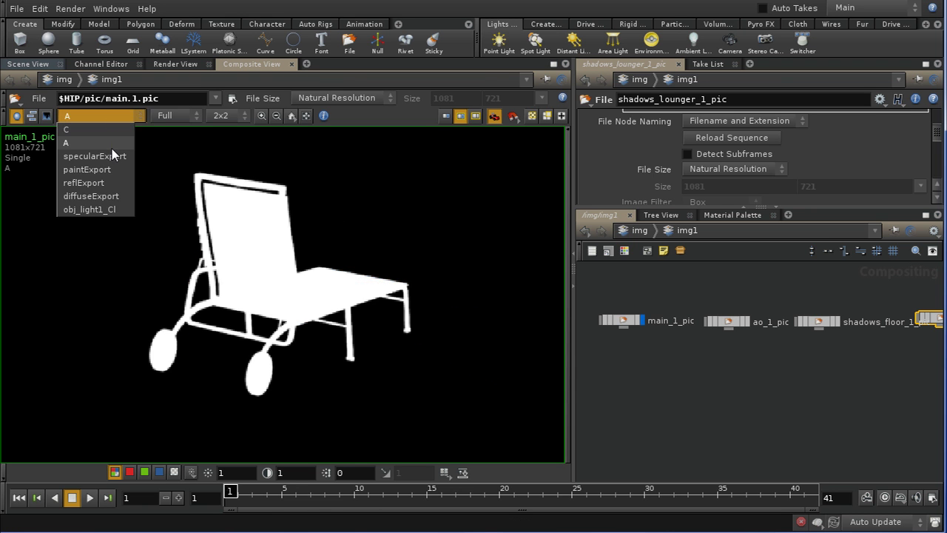
pyautogui.click(111, 156)
pyautogui.click(107, 115)
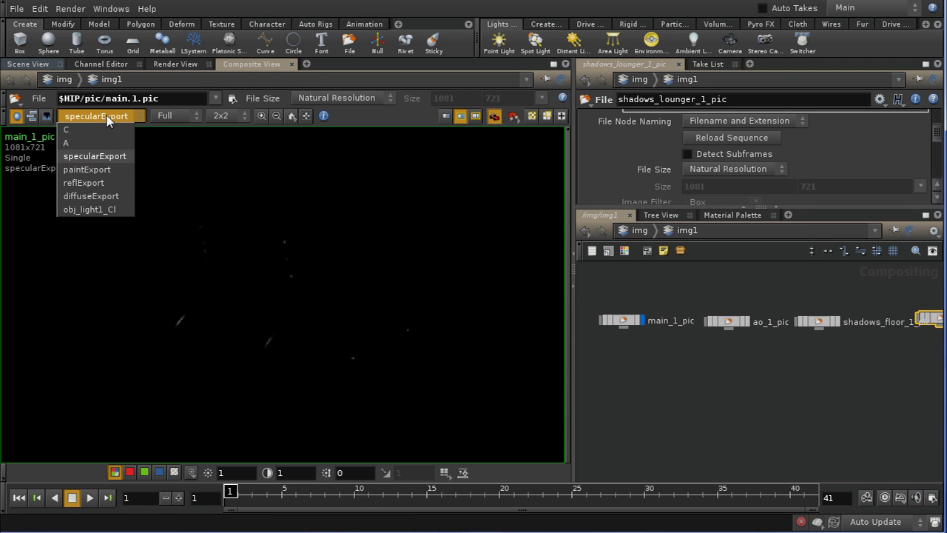
pyautogui.click(108, 169)
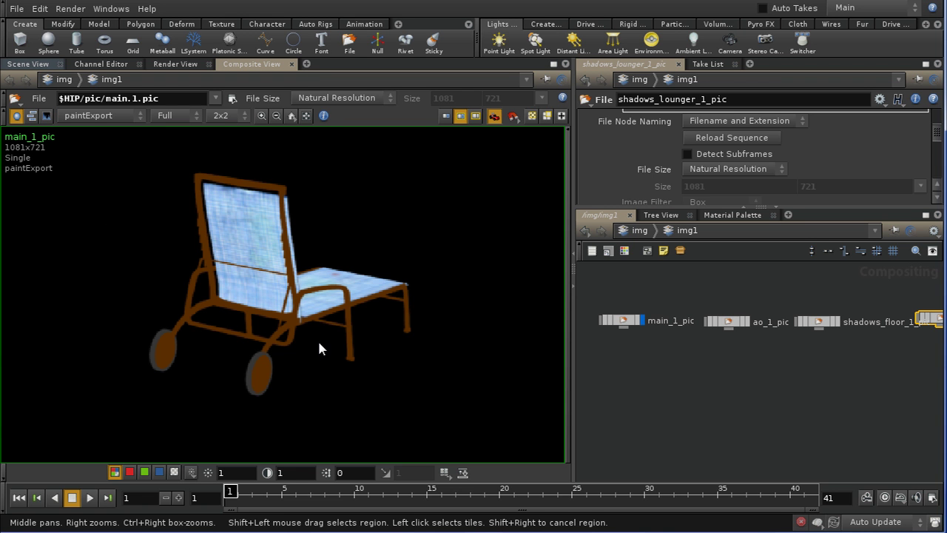
pyautogui.click(119, 116)
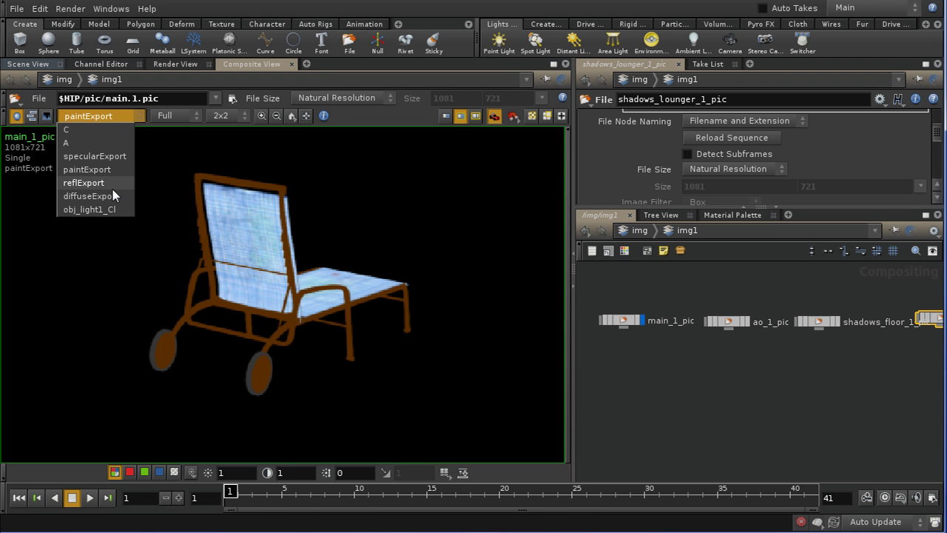
pyautogui.click(111, 186)
pyautogui.click(125, 116)
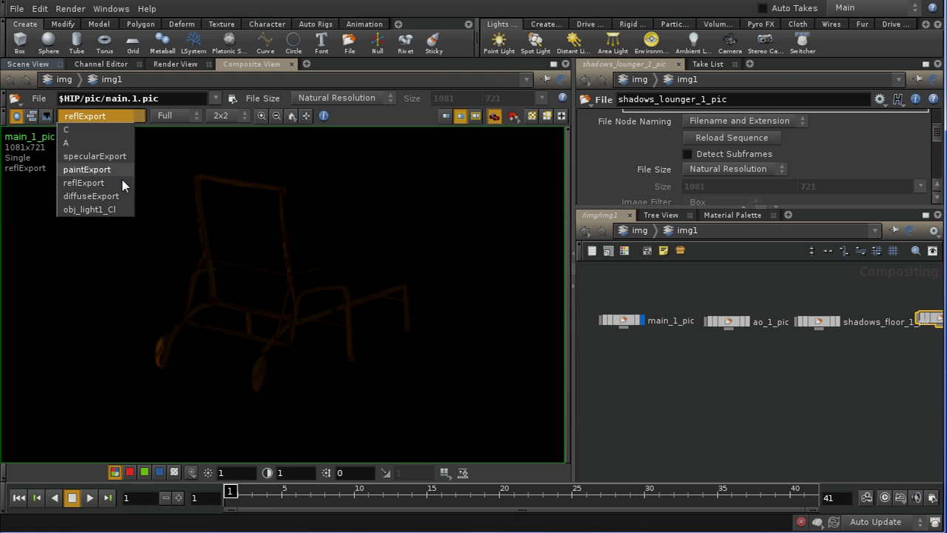
pyautogui.click(119, 196)
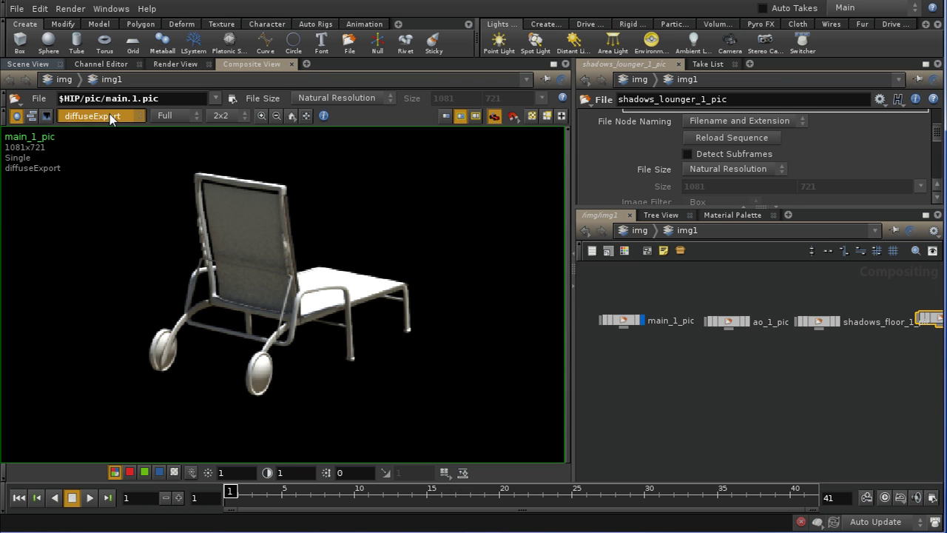
pyautogui.click(110, 116)
pyautogui.click(108, 210)
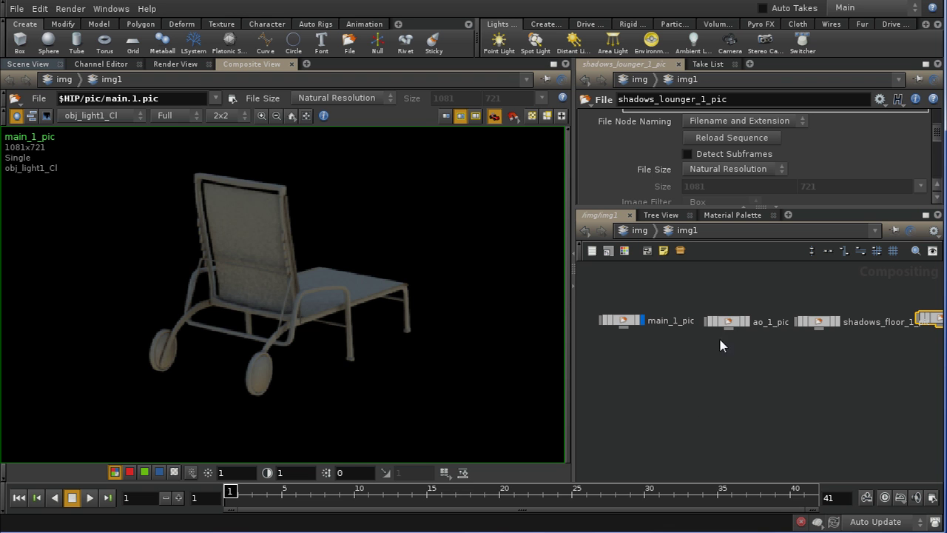
# Inspect the ao_1_pic pass and the color and alpha channels of shadows_floor_1_pic.
pyautogui.click(728, 318)
pyautogui.click(747, 321)
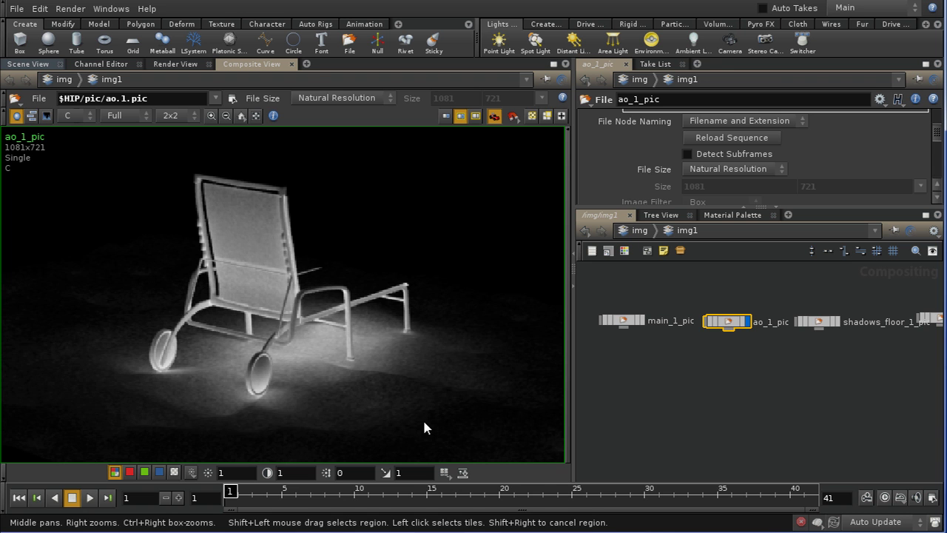
pyautogui.click(817, 318)
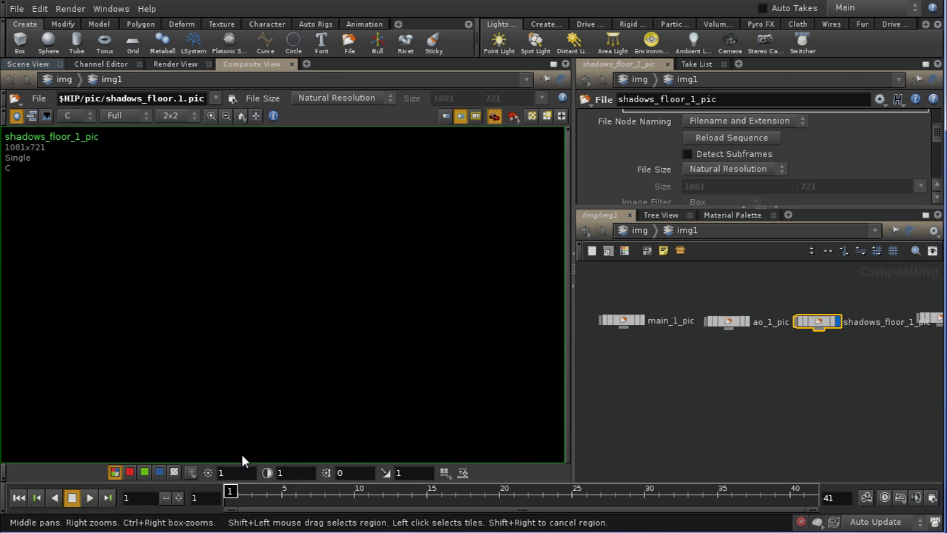
pyautogui.click(174, 472)
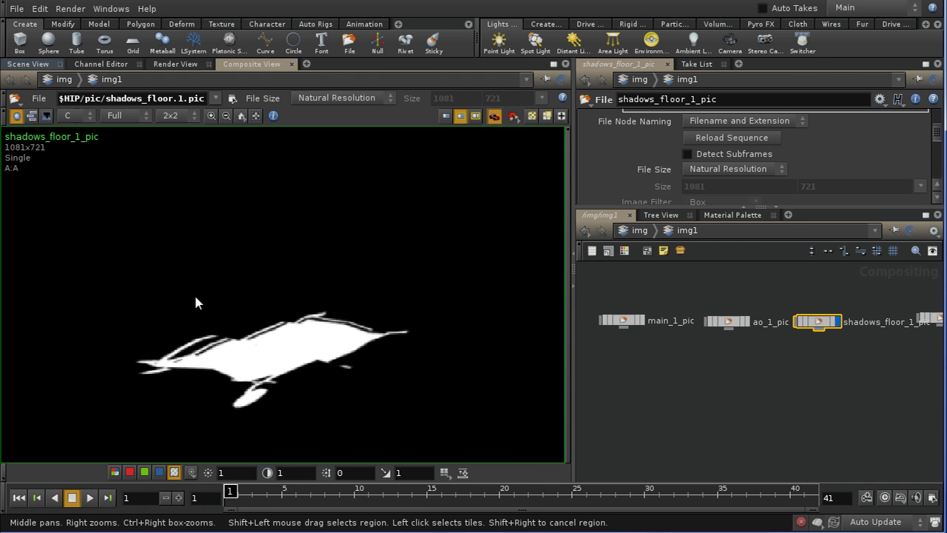
pyautogui.click(115, 472)
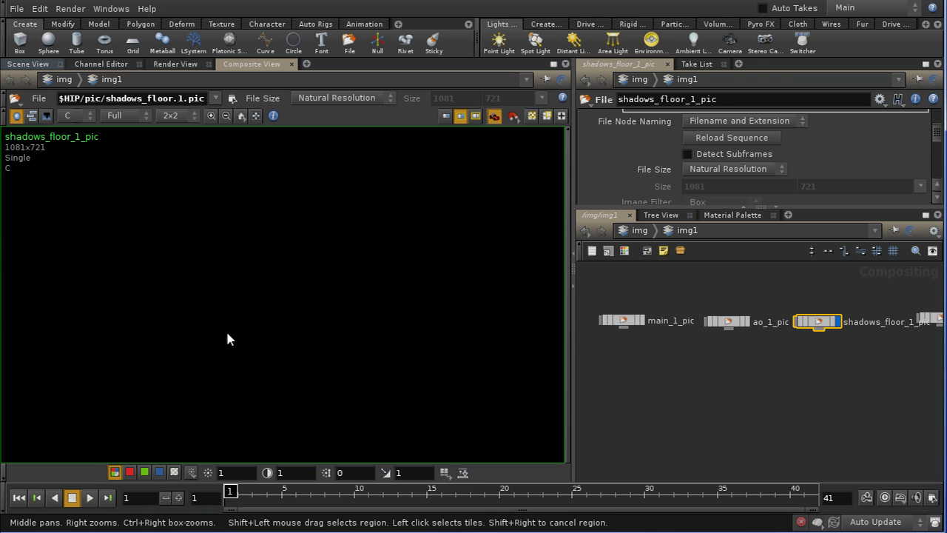
# Inspect the alpha channels of shadows_floor_1_pic and shadows_lounger_1_pic, and return to main_1_pic's color view.
pyautogui.click(175, 472)
pyautogui.moveTo(875, 387); pyautogui.dragTo(799, 363, button='middle')
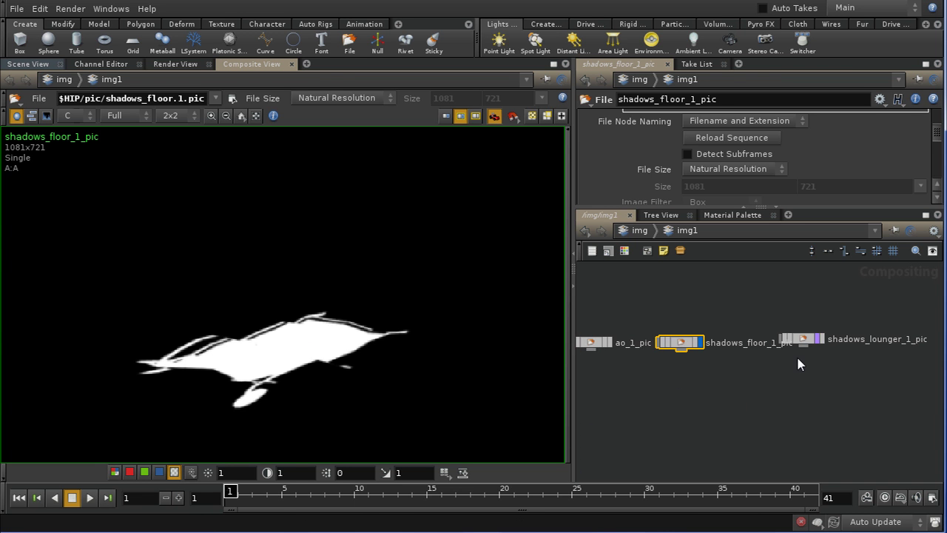
pyautogui.click(819, 341)
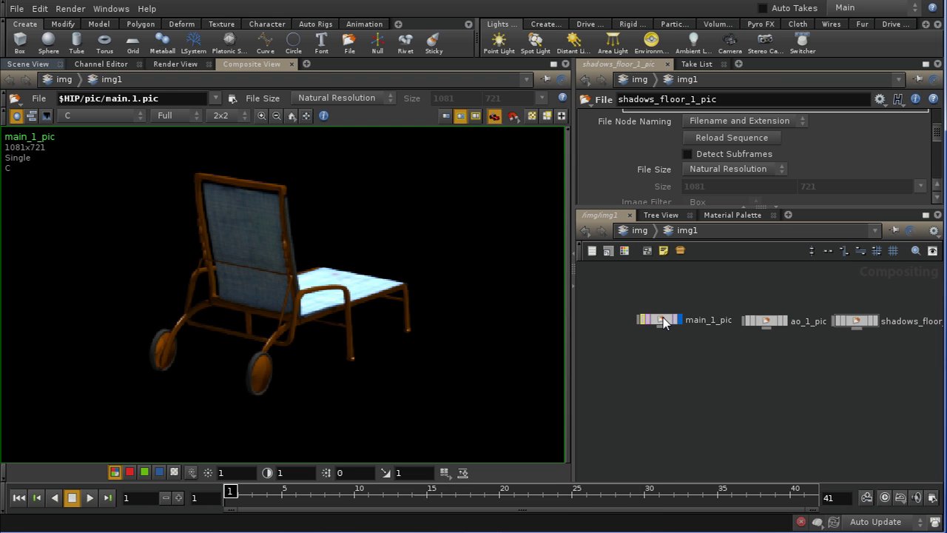
pyautogui.moveTo(664, 322); pyautogui.dragTo(379, 503, button='middle')
pyautogui.moveTo(677, 406); pyautogui.dragTo(759, 396, button='middle')
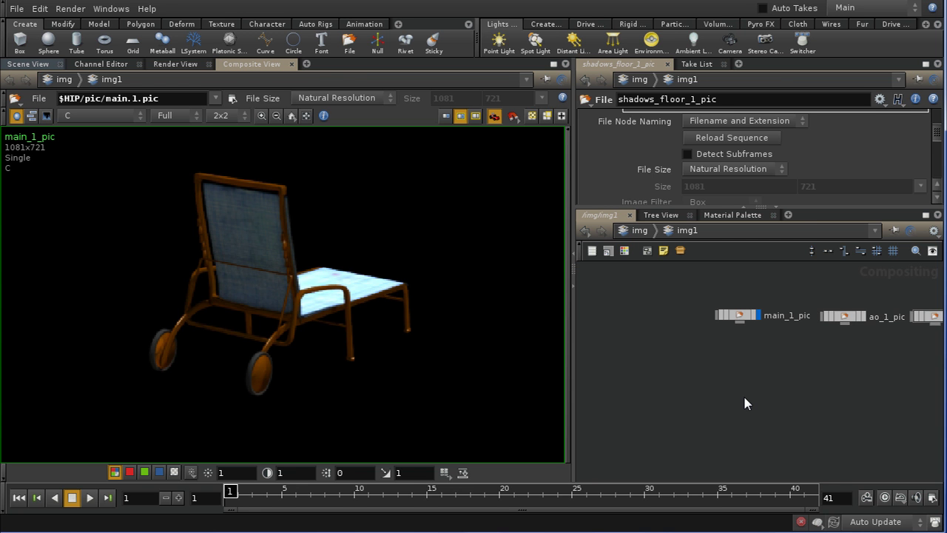
pyautogui.press('Tab')
pyautogui.write('Over')
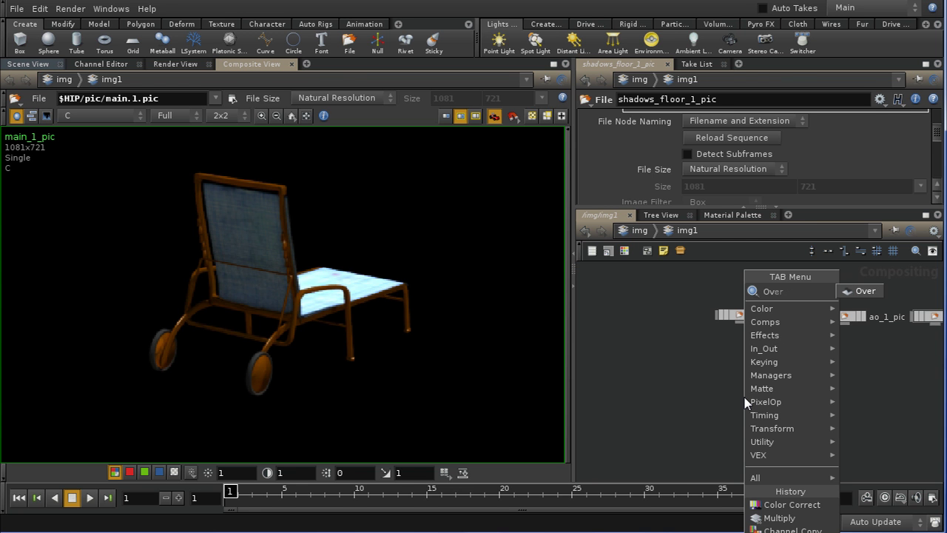
pyautogui.click(862, 291)
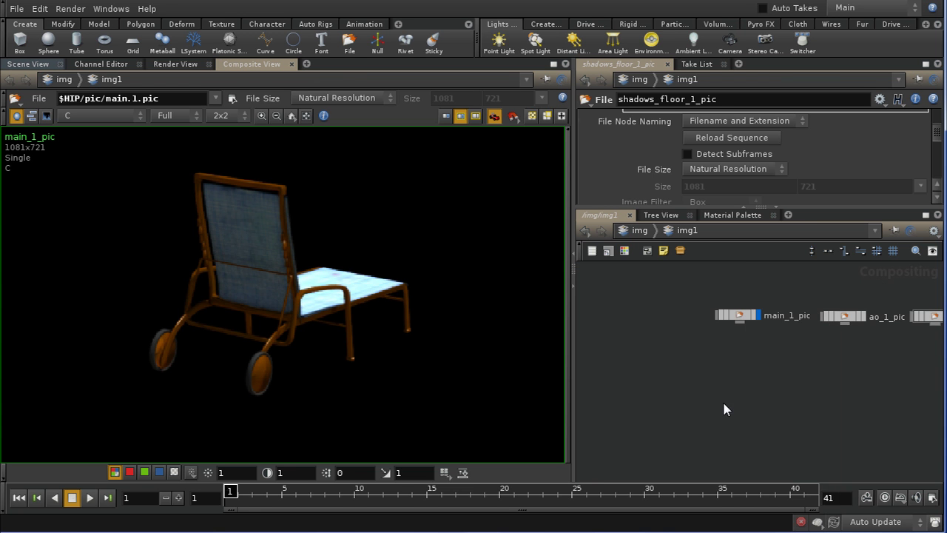
pyautogui.click(724, 405)
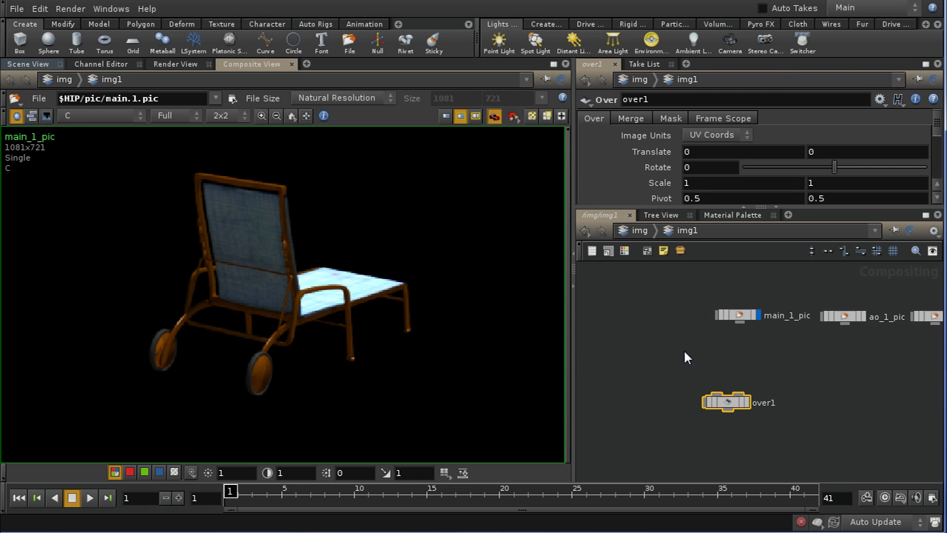
pyautogui.click(120, 117)
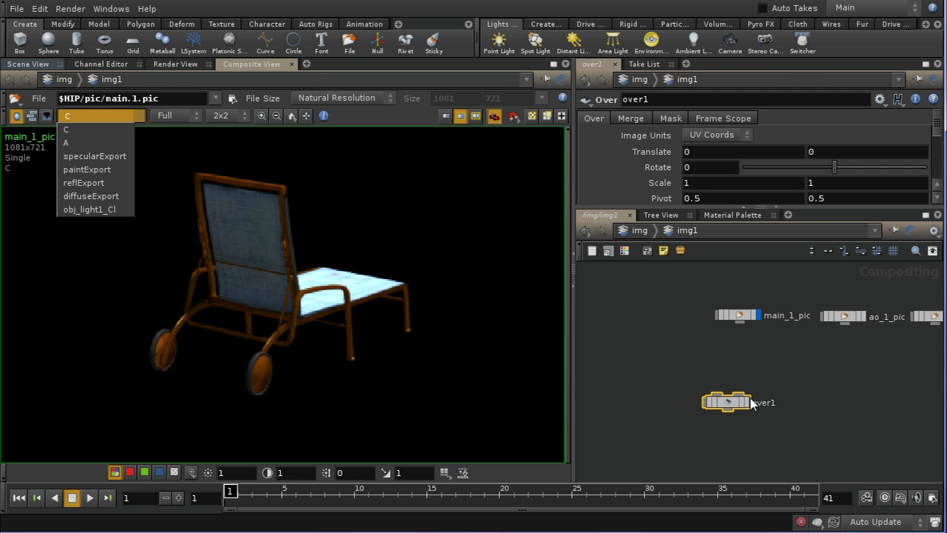
pyautogui.click(750, 440)
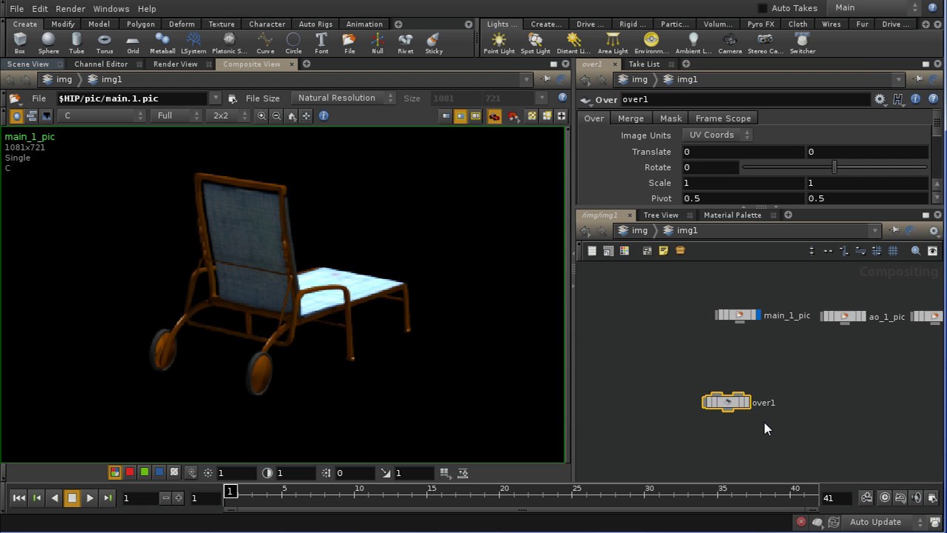
pyautogui.press('Delete')
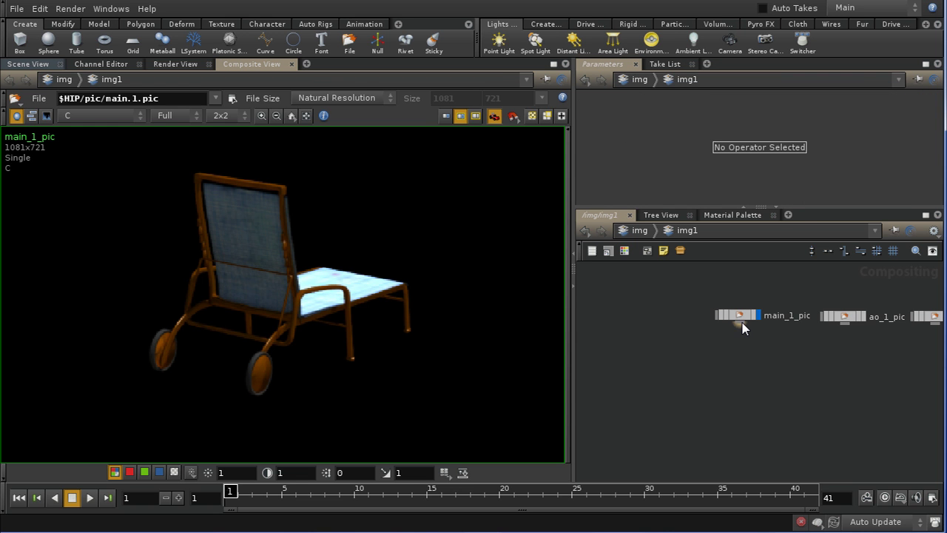
# Add a Channel Copy node fed by main_1_pic and show it in the composite view.
pyautogui.click(742, 328)
pyautogui.write('cha')
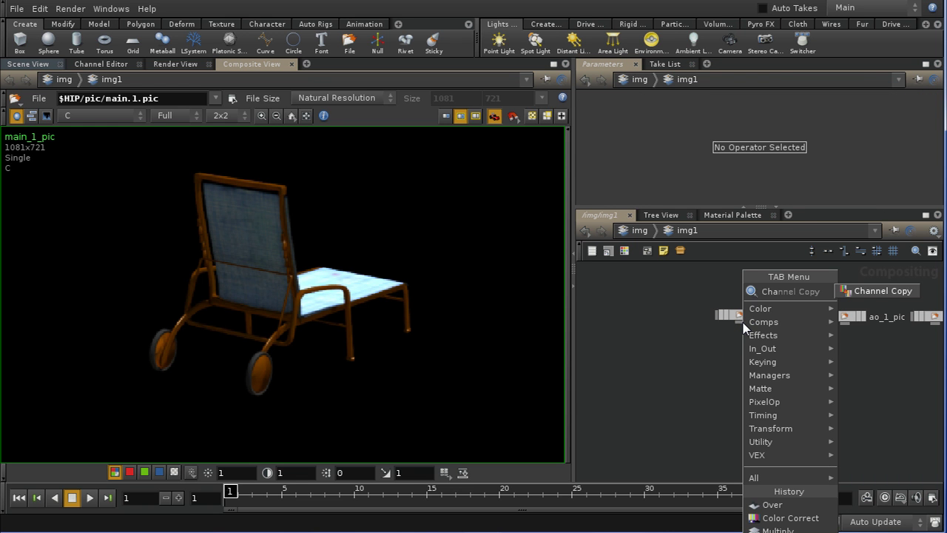
pyautogui.click(862, 291)
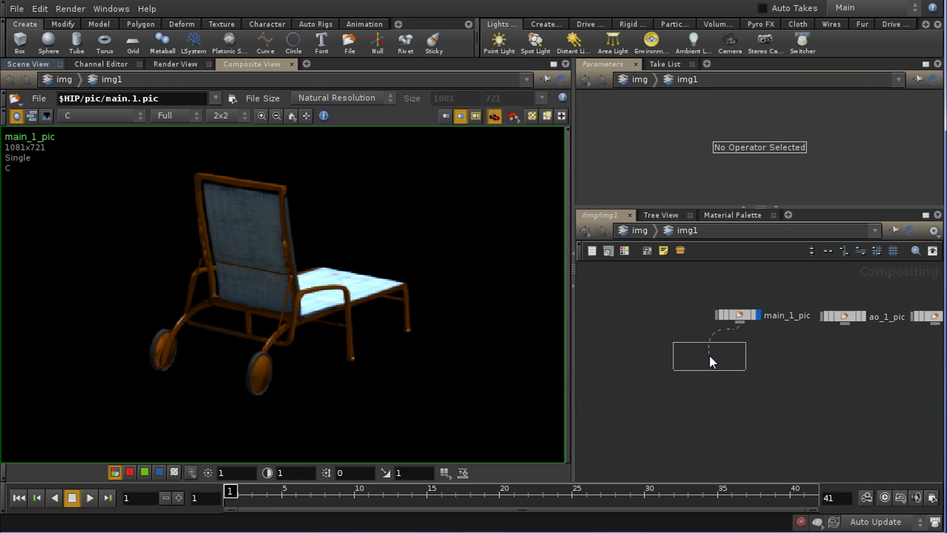
pyautogui.click(703, 369)
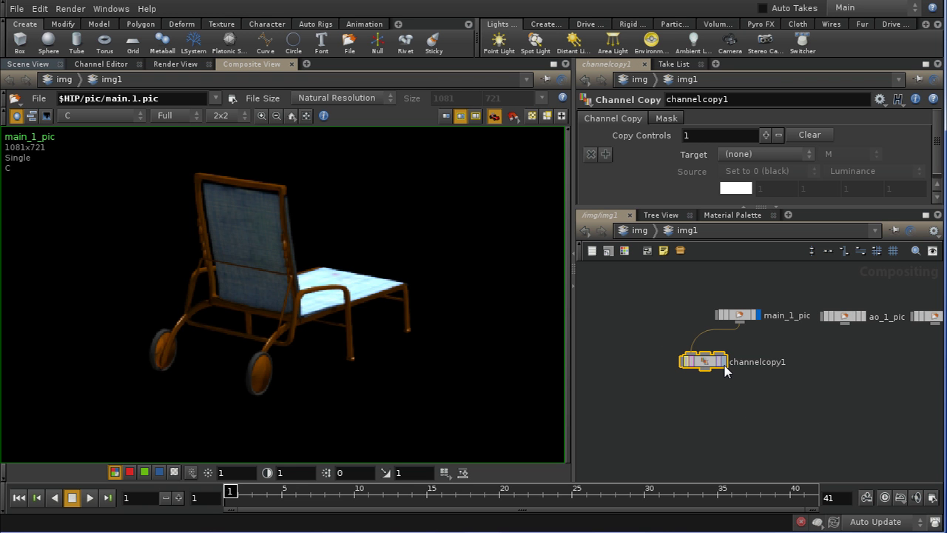
pyautogui.click(722, 363)
# Set the Channel Copy node to copy Input 1's specularExport plane into target C.
pyautogui.click(761, 154)
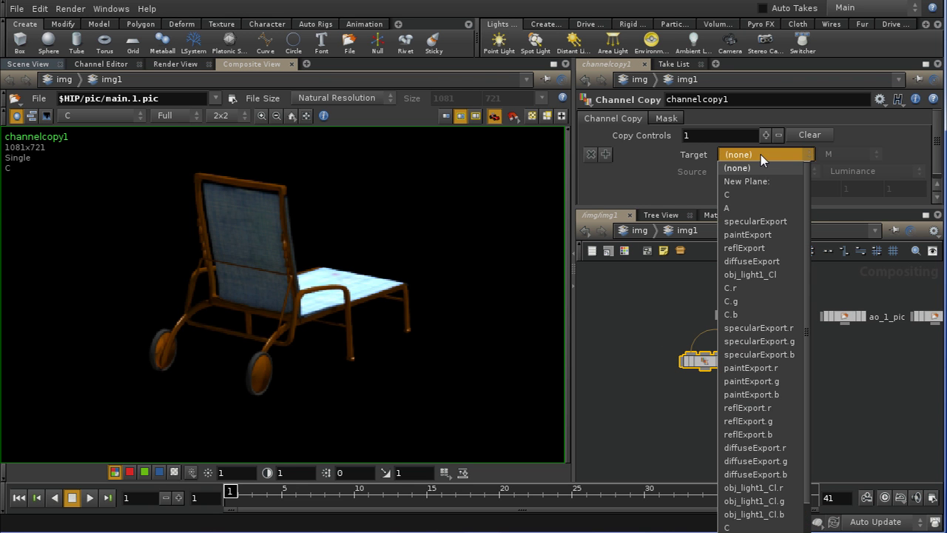
pyautogui.click(745, 194)
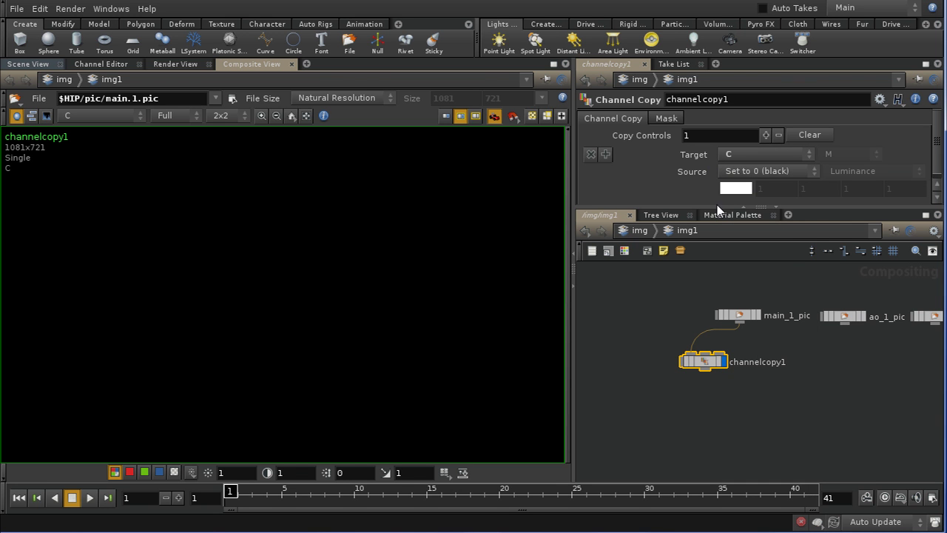
pyautogui.click(751, 171)
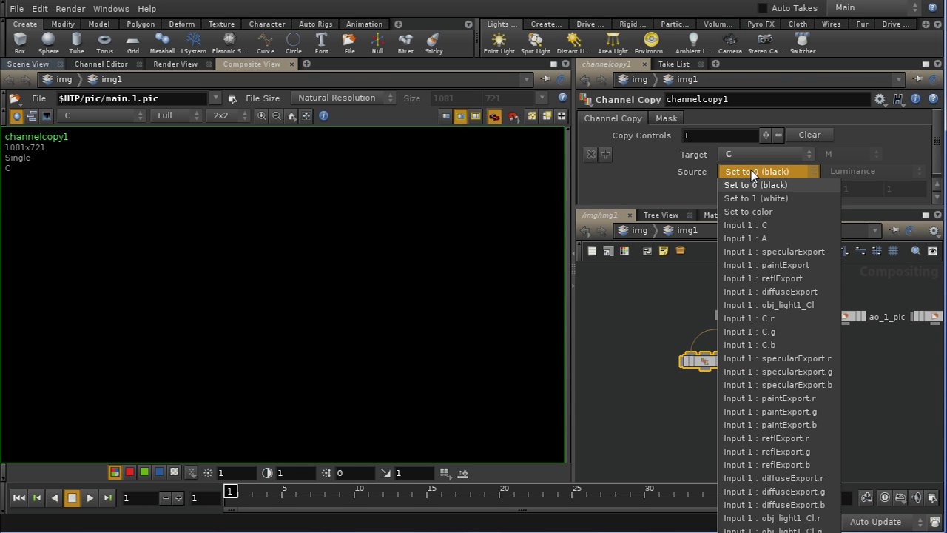
pyautogui.click(762, 251)
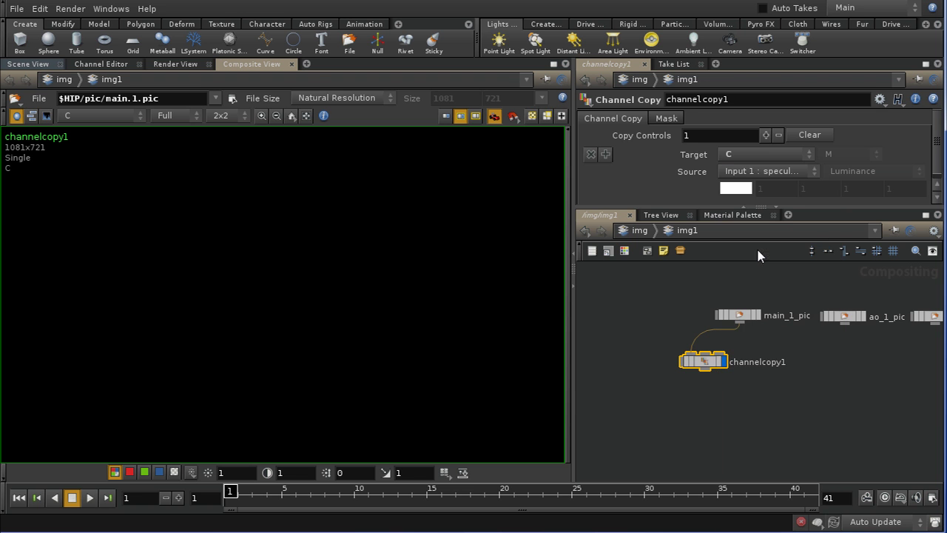
pyautogui.moveTo(710, 367); pyautogui.dragTo(694, 370)
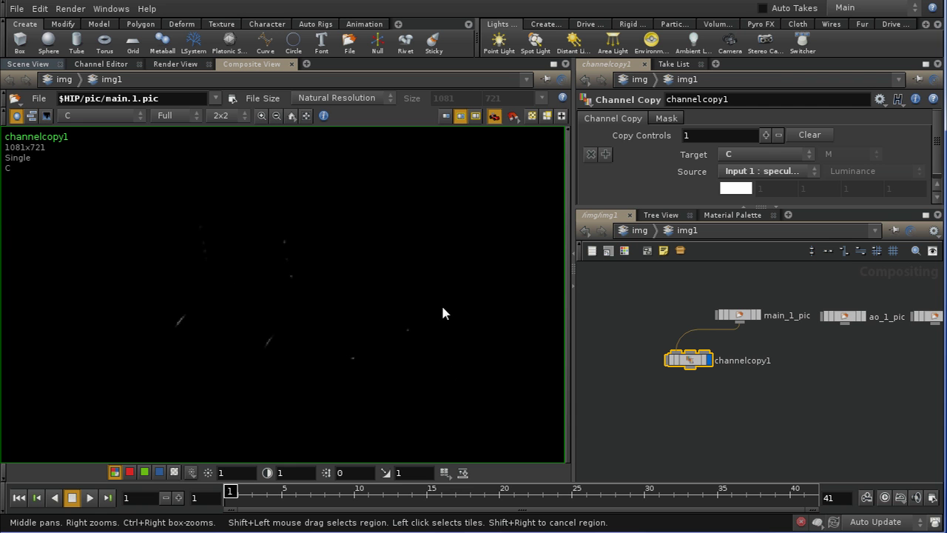
# Rename the Channel Copy node as specular.
pyautogui.doubleClick(749, 99)
pyautogui.write('s')
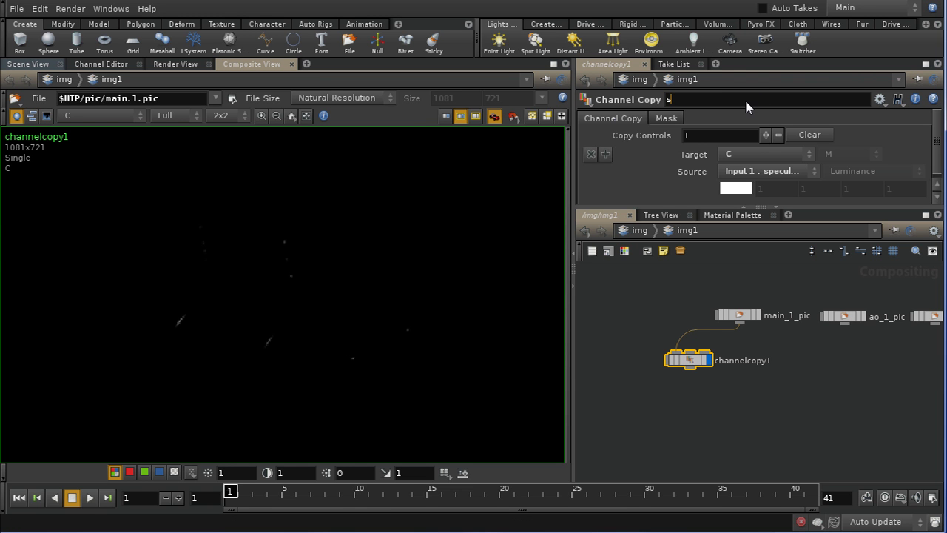
pyautogui.write('pecular')
pyautogui.press('Return')
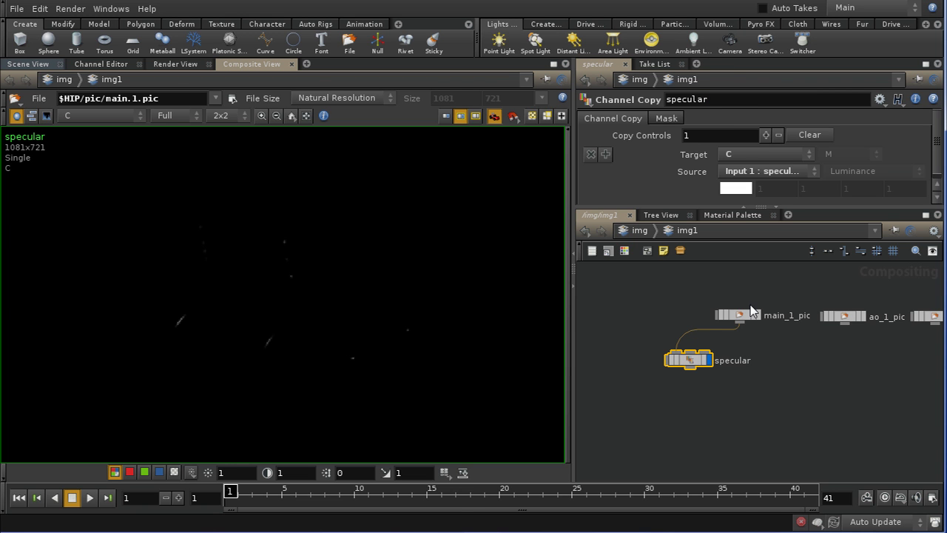
# Duplicate the diffuse Channel Copy node and set the copy's source to Input 1's obj_light1_Cl plane.
pyautogui.moveTo(742, 312); pyautogui.dragTo(775, 383, button='middle')
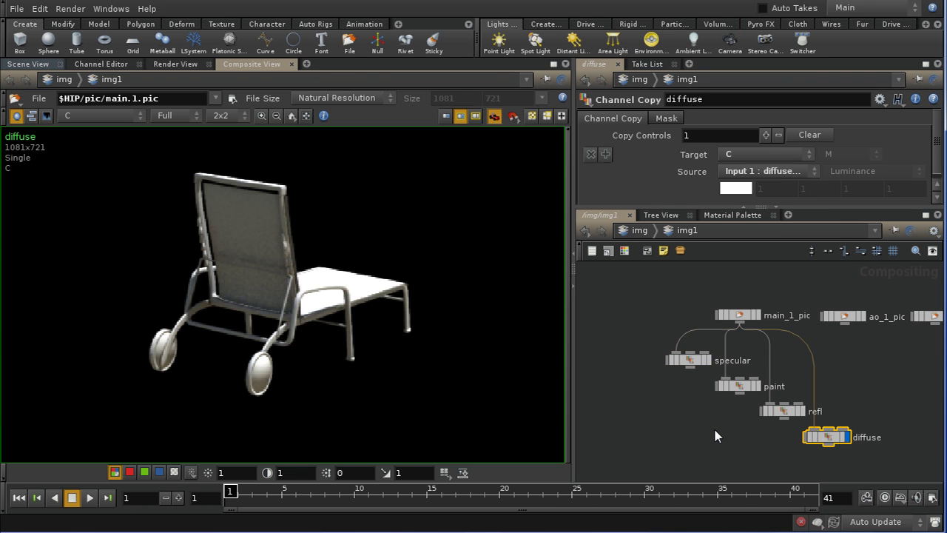
pyautogui.moveTo(714, 435); pyautogui.dragTo(657, 369, button='middle')
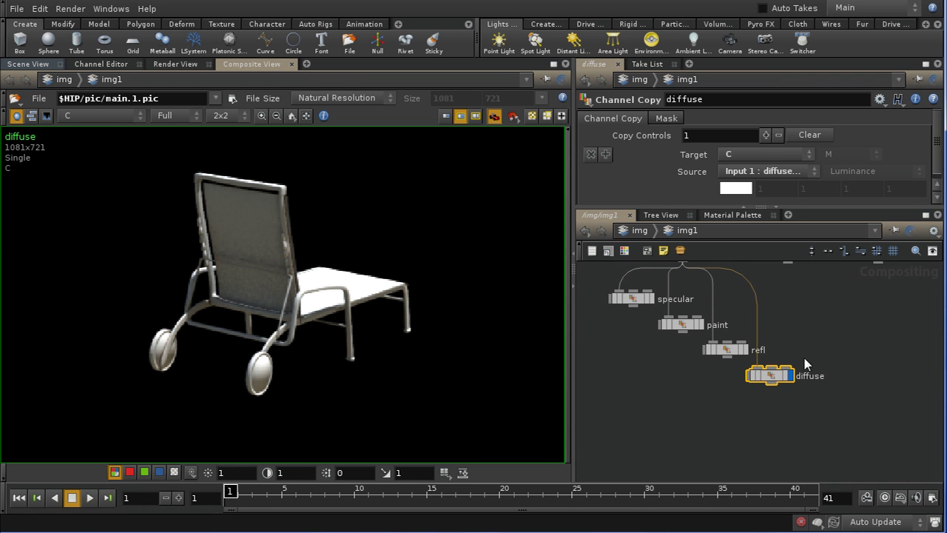
pyautogui.hotkey('ctrl', 'c')
pyautogui.hotkey('ctrl', 'v')
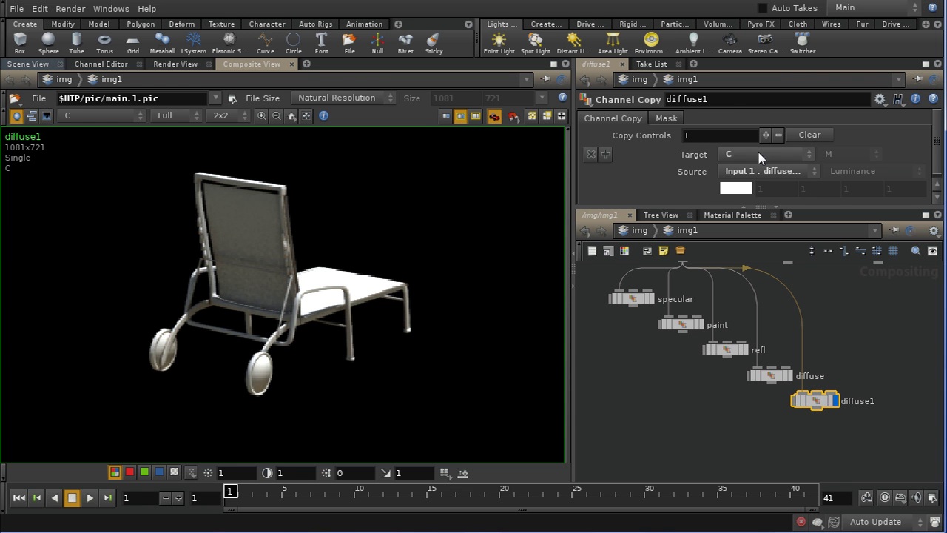
pyautogui.click(762, 171)
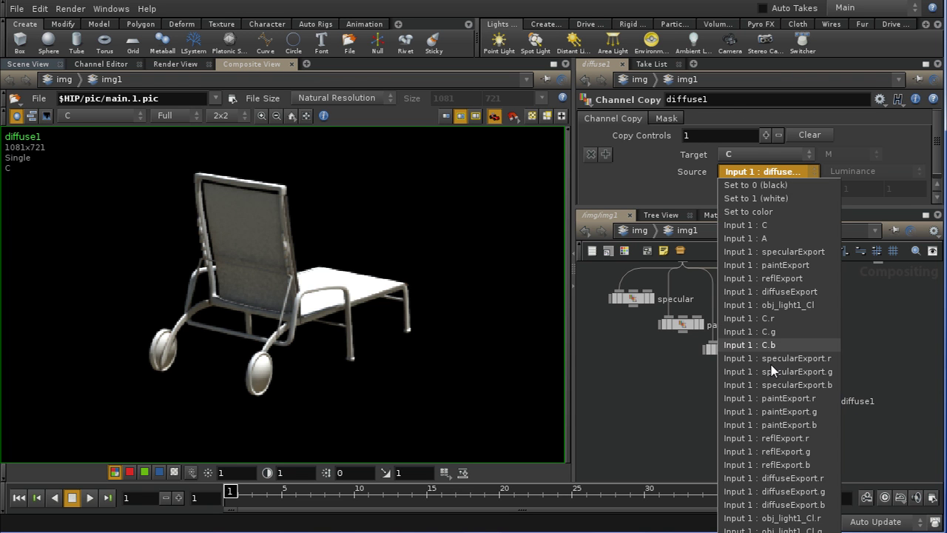
pyautogui.click(771, 304)
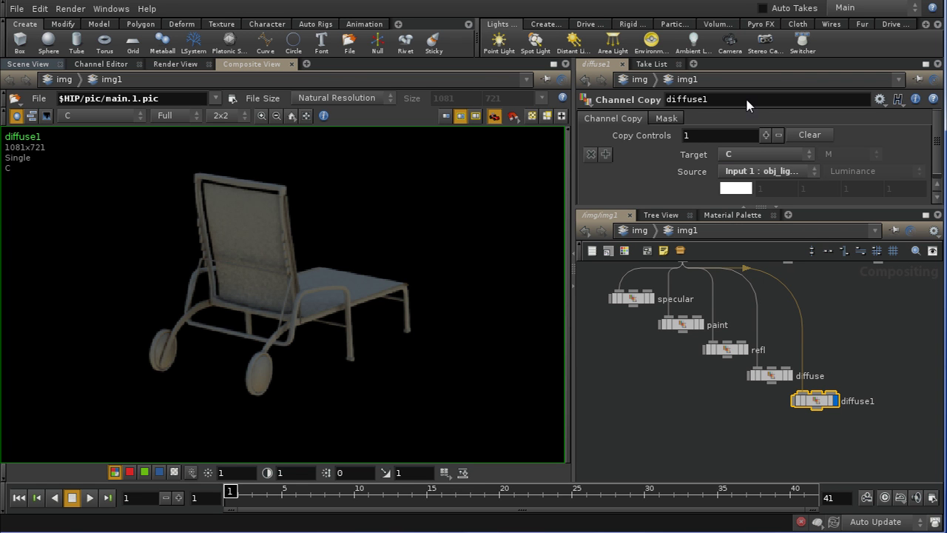
# Rename the obj_light1_Cl Channel Copy node as gi.
pyautogui.doubleClick(711, 102)
pyautogui.write('gi')
pyautogui.press('Return')
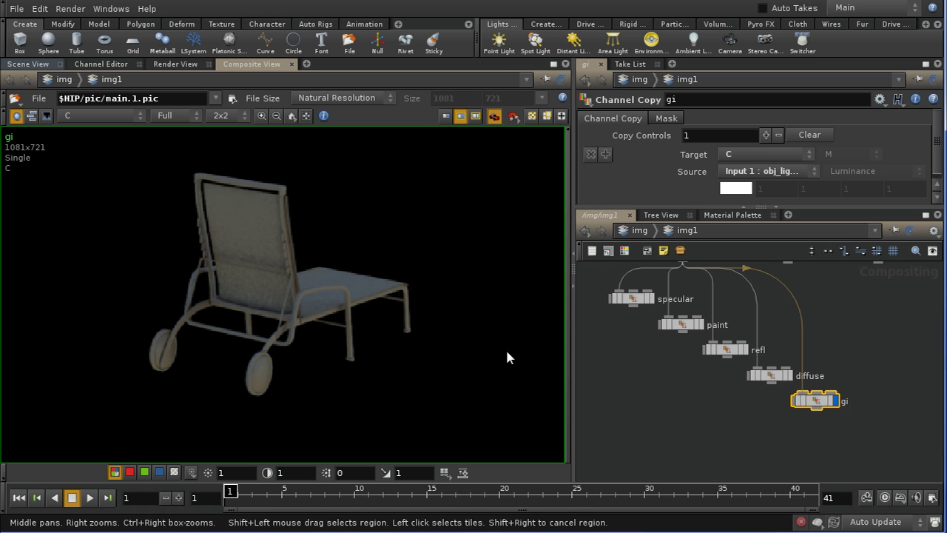
# Rearrange the Channel Copy nodes so paint sits apart to the left of specular, with specular above refl.
pyautogui.moveTo(712, 420); pyautogui.dragTo(768, 427, button='middle')
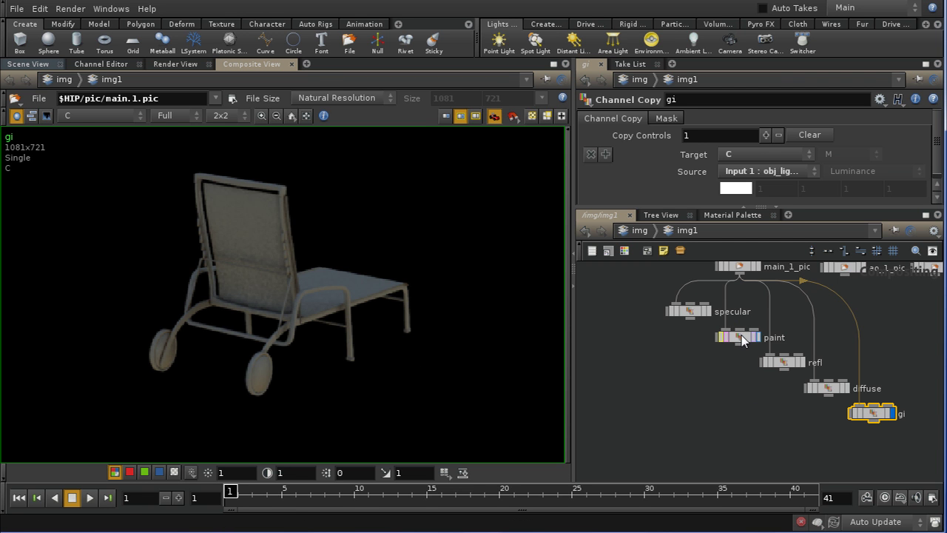
pyautogui.moveTo(740, 337); pyautogui.dragTo(646, 338)
pyautogui.moveTo(686, 314); pyautogui.dragTo(714, 350)
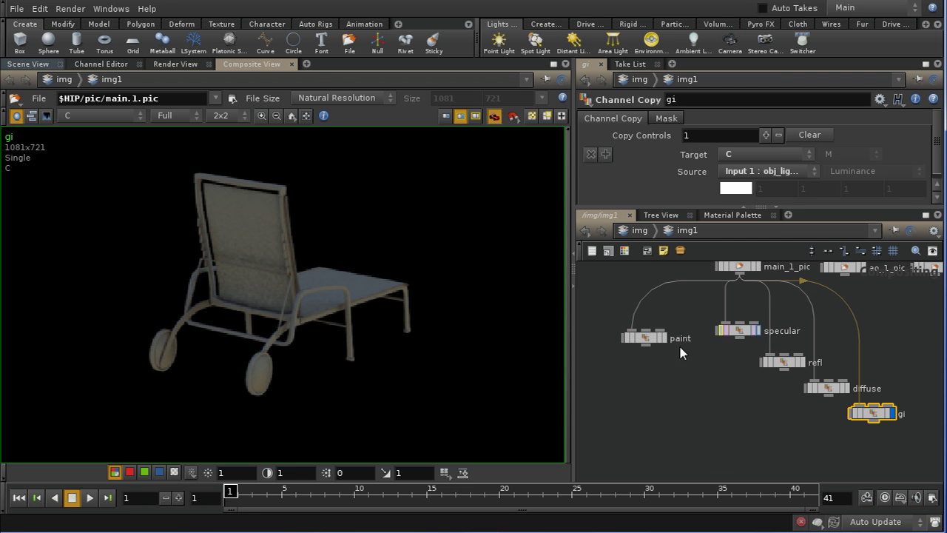
pyautogui.moveTo(651, 336); pyautogui.dragTo(634, 335)
pyautogui.moveTo(674, 379); pyautogui.dragTo(733, 376, button='middle')
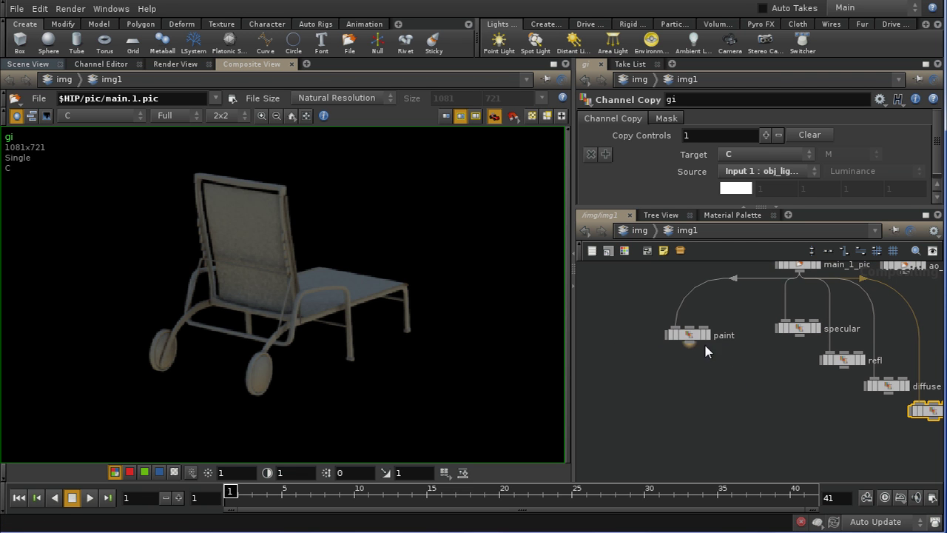
pyautogui.moveTo(691, 339); pyautogui.dragTo(684, 339)
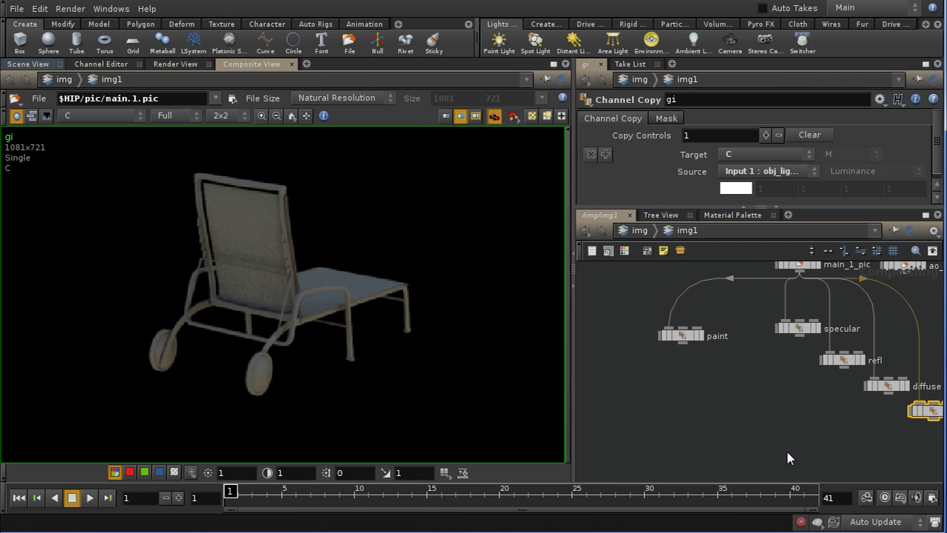
# Place gi beside diffuse and combine them in an Add node, with diffuse as first input and gi as second.
pyautogui.moveTo(785, 447); pyautogui.dragTo(767, 431, button='middle')
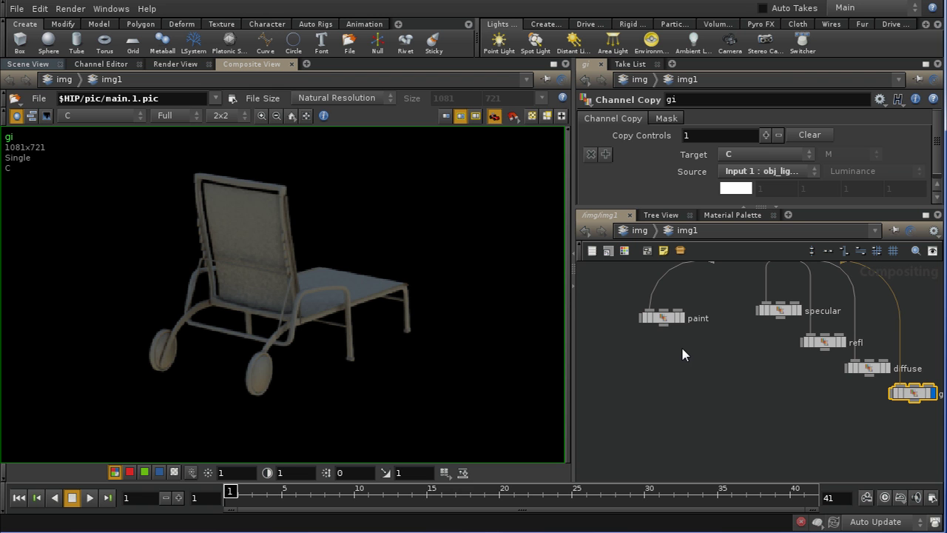
pyautogui.moveTo(785, 420); pyautogui.dragTo(740, 410, button='middle')
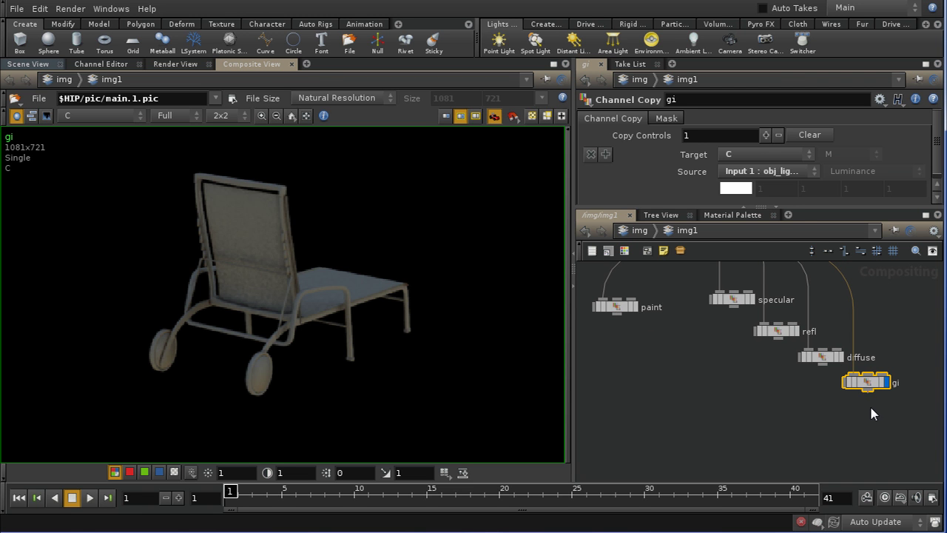
pyautogui.moveTo(869, 380); pyautogui.dragTo(914, 360)
pyautogui.moveTo(877, 412); pyautogui.dragTo(844, 402, button='middle')
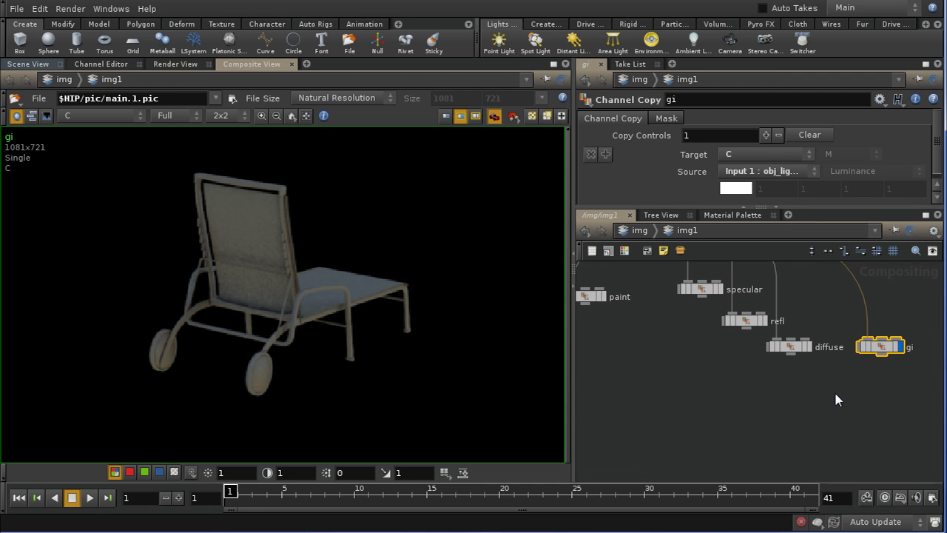
pyautogui.press('Tab')
pyautogui.write('add')
pyautogui.press('Return')
pyautogui.click(844, 422)
pyautogui.moveTo(879, 355); pyautogui.dragTo(858, 419)
pyautogui.moveTo(790, 356); pyautogui.dragTo(836, 418)
# Combine paint as first input and the diffuse and gi sum as second in a Multiply node, and display its result.
pyautogui.moveTo(798, 440); pyautogui.dragTo(785, 400, button='middle')
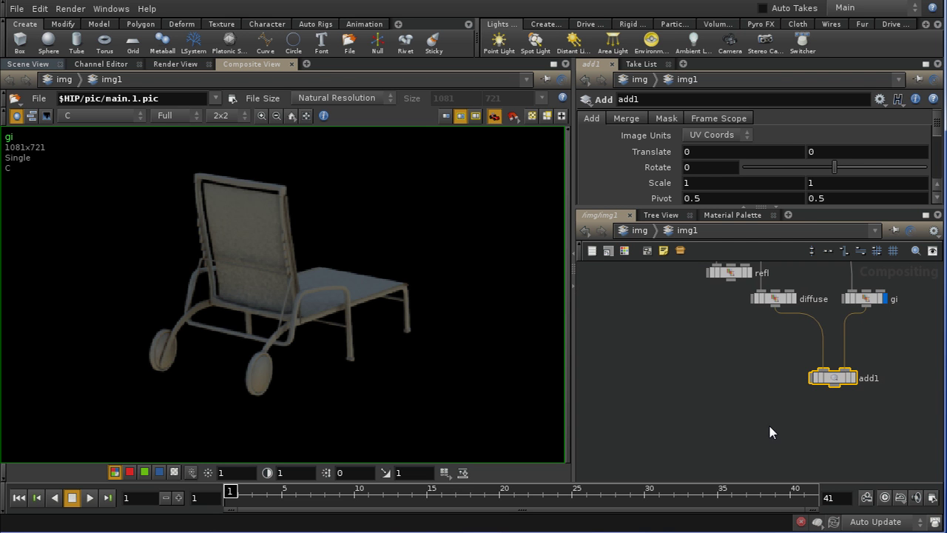
pyautogui.press('Tab')
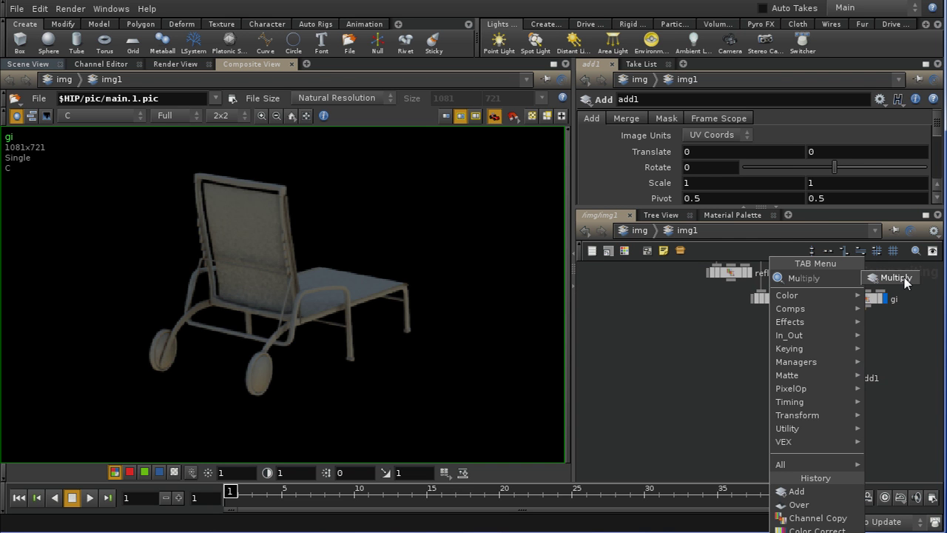
pyautogui.press('Return')
pyautogui.click(781, 427)
pyautogui.moveTo(688, 366); pyautogui.dragTo(737, 351, button='middle')
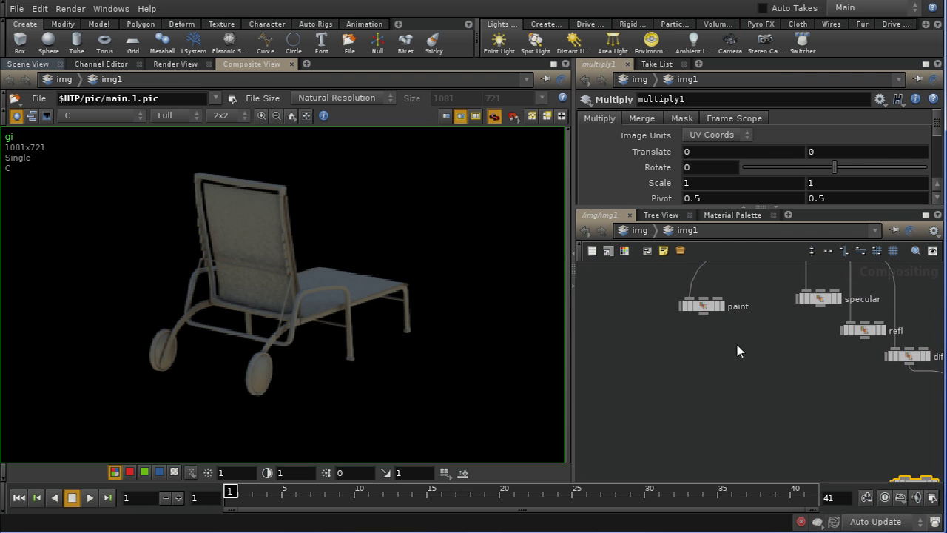
pyautogui.click(706, 319)
pyautogui.moveTo(786, 417); pyautogui.dragTo(678, 367, button='middle')
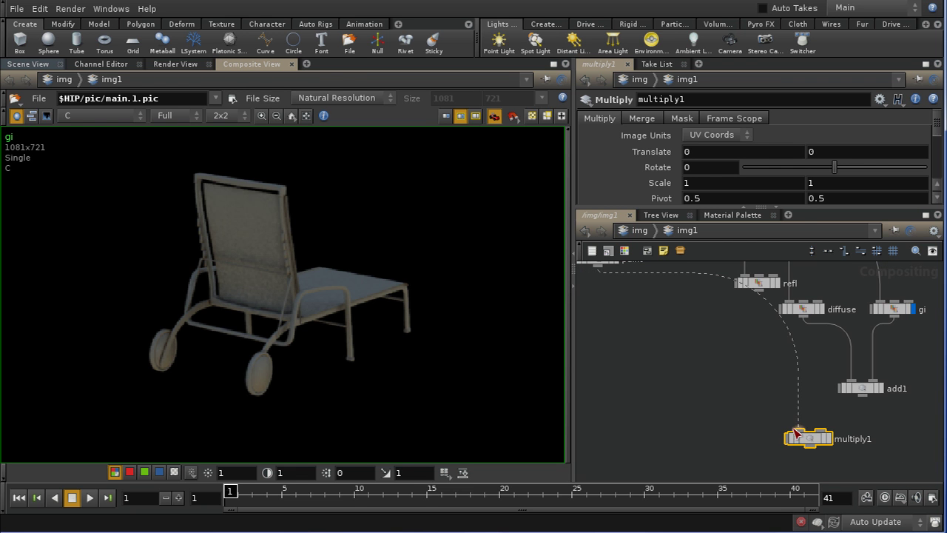
pyautogui.click(799, 437)
pyautogui.click(822, 432)
pyautogui.click(827, 438)
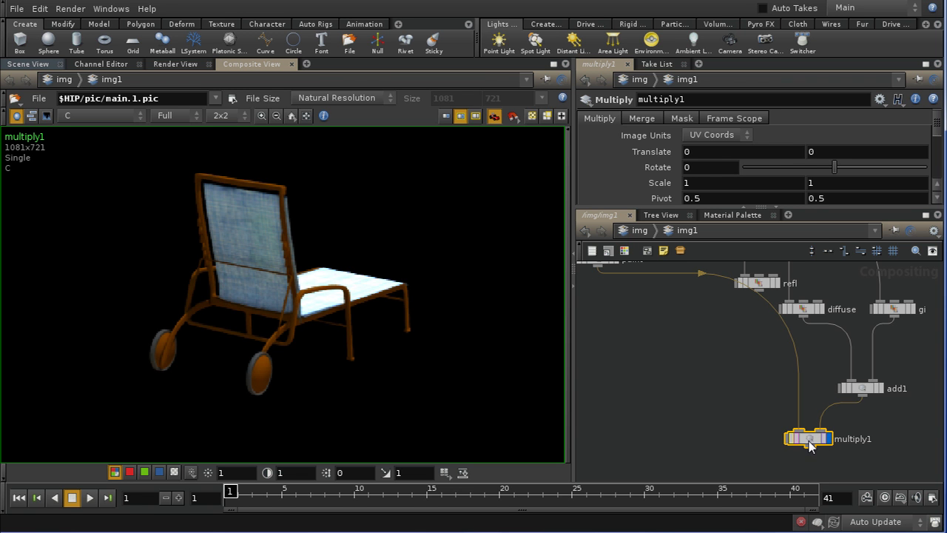
# Shift the Multiply and Add nodes lower and insert a Color Correct node between gi and the Add node.
pyautogui.moveTo(809, 447); pyautogui.dragTo(812, 469)
pyautogui.moveTo(707, 404); pyautogui.dragTo(607, 389, button='middle')
pyautogui.moveTo(766, 385); pyautogui.dragTo(772, 407)
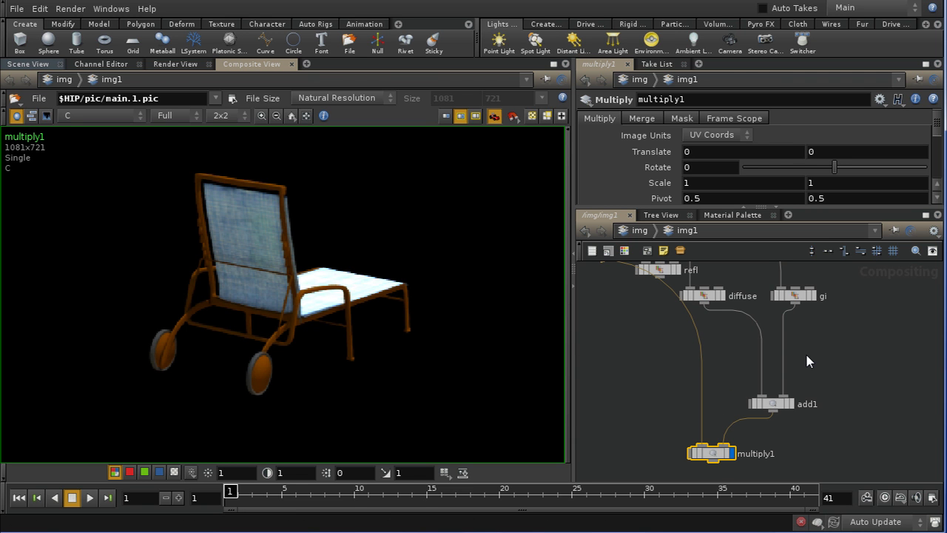
pyautogui.press('Tab')
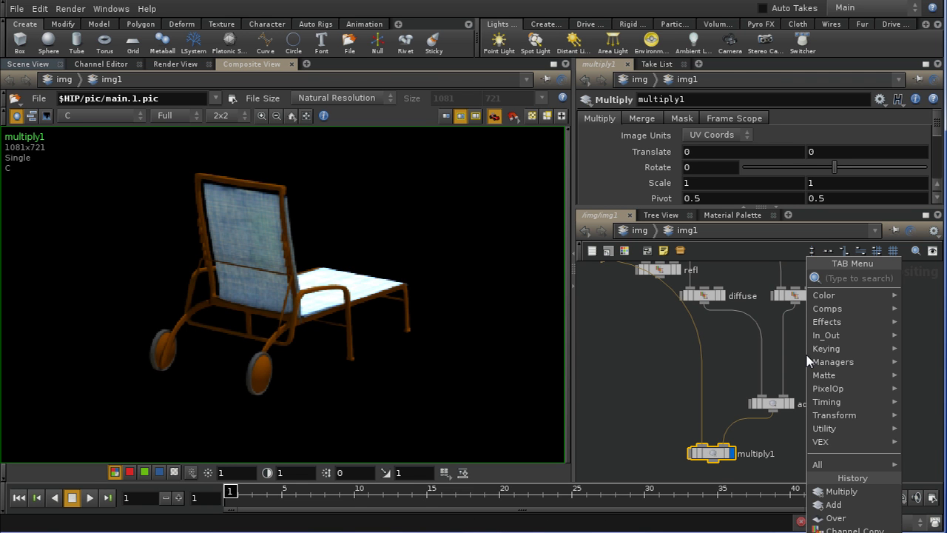
pyautogui.moveTo(823, 295)
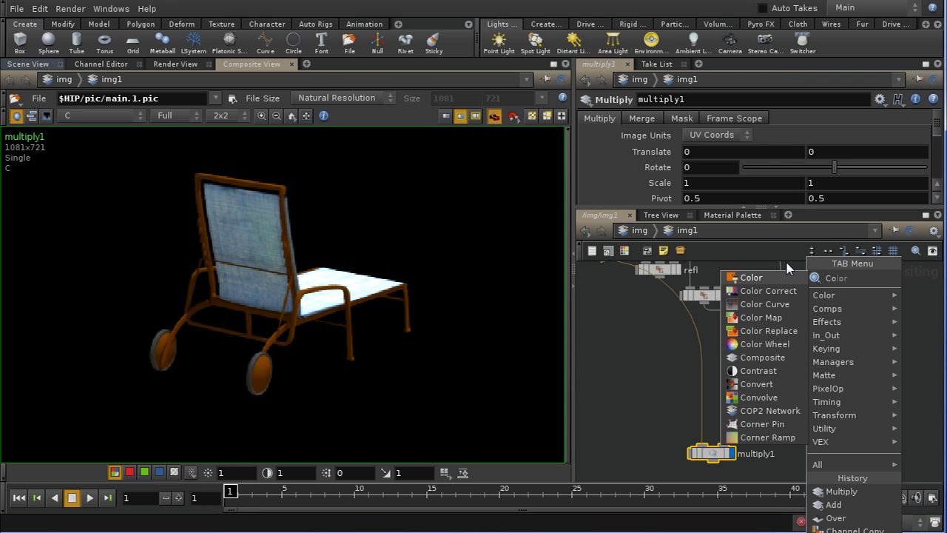
pyautogui.click(740, 290)
pyautogui.click(787, 353)
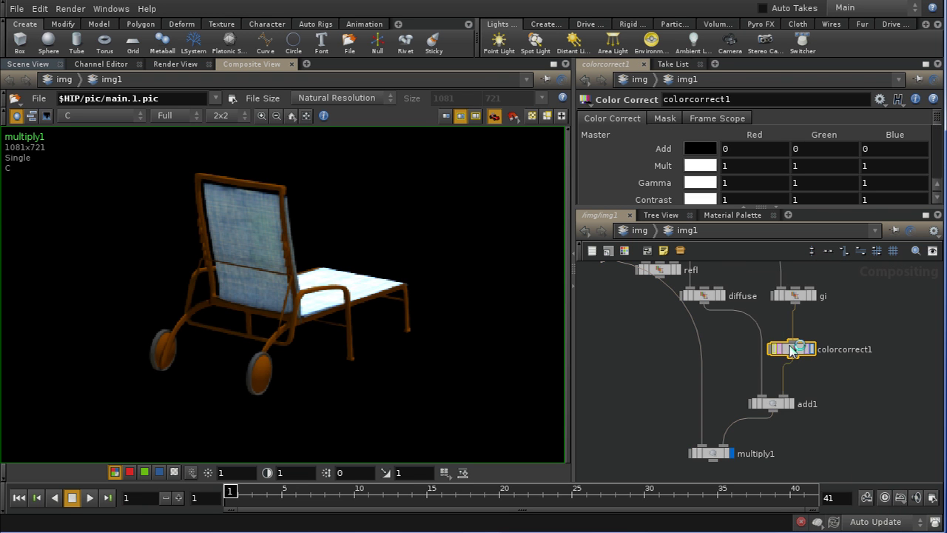
pyautogui.moveTo(798, 358); pyautogui.dragTo(831, 347)
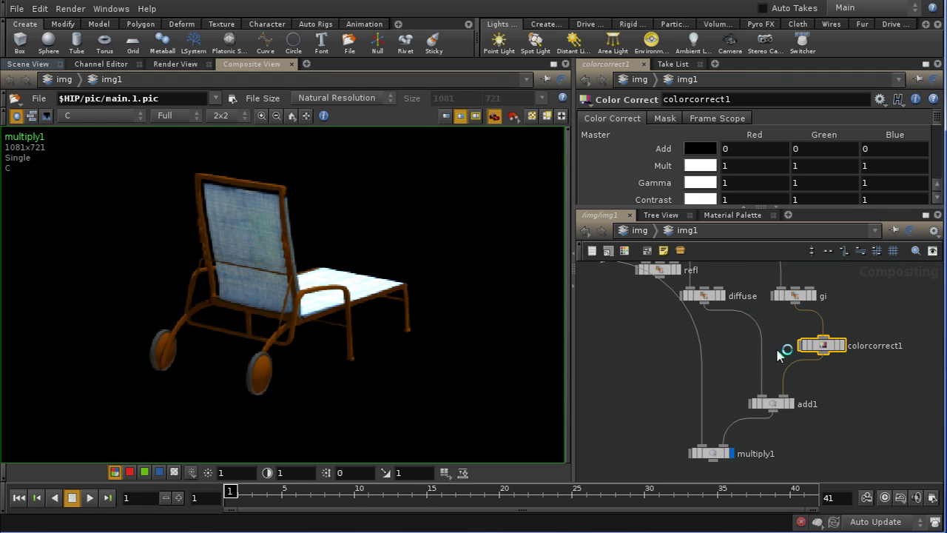
pyautogui.press('Tab')
pyautogui.write('Color')
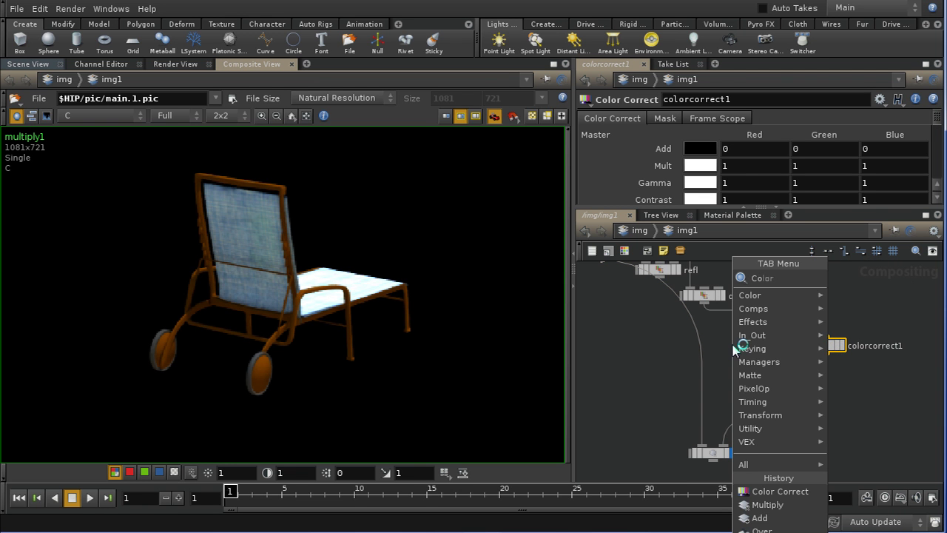
pyautogui.click(836, 304)
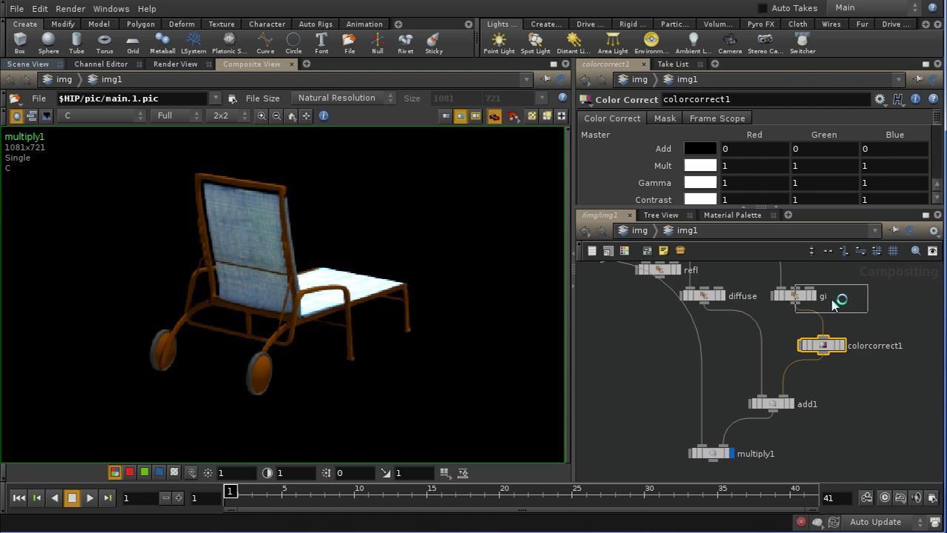
pyautogui.click(758, 358)
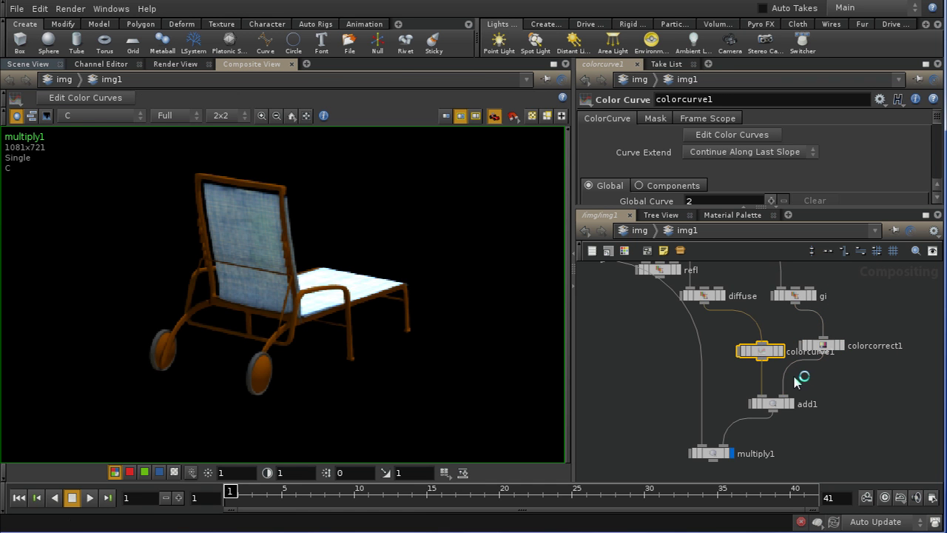
pyautogui.moveTo(769, 354); pyautogui.dragTo(768, 358)
pyautogui.press('Delete')
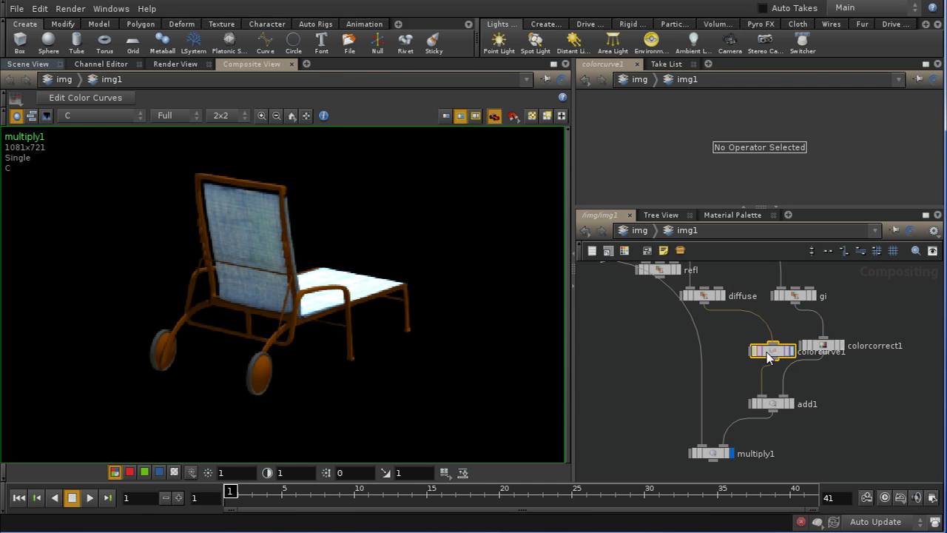
# Insert a Color Correct node on the connection between diffuse and the Add node.
pyautogui.press('Tab')
pyautogui.write('Color')
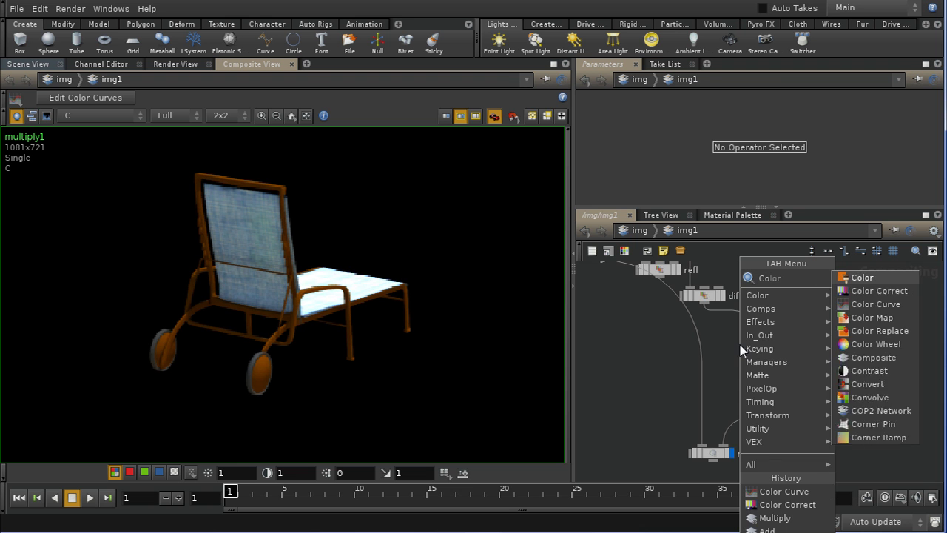
pyautogui.click(845, 296)
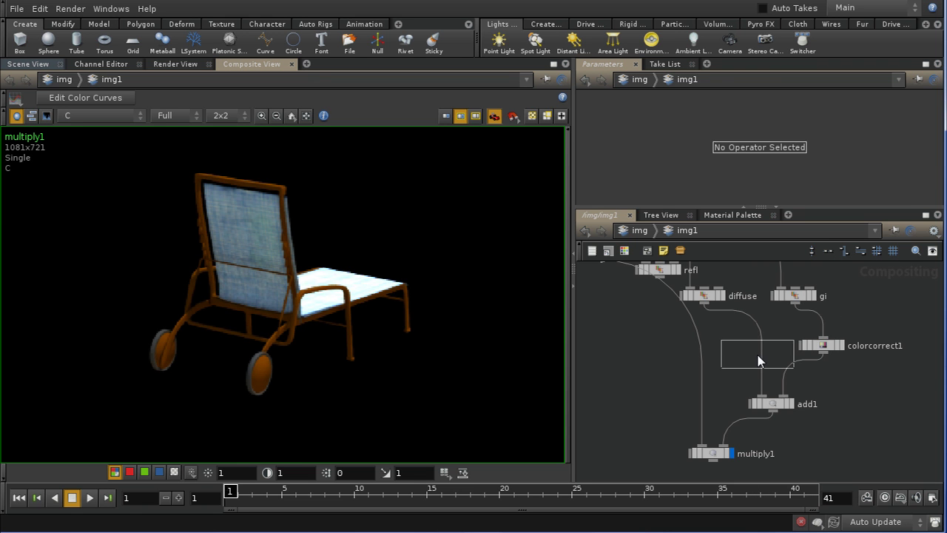
pyautogui.click(759, 359)
pyautogui.moveTo(759, 360); pyautogui.dragTo(757, 358)
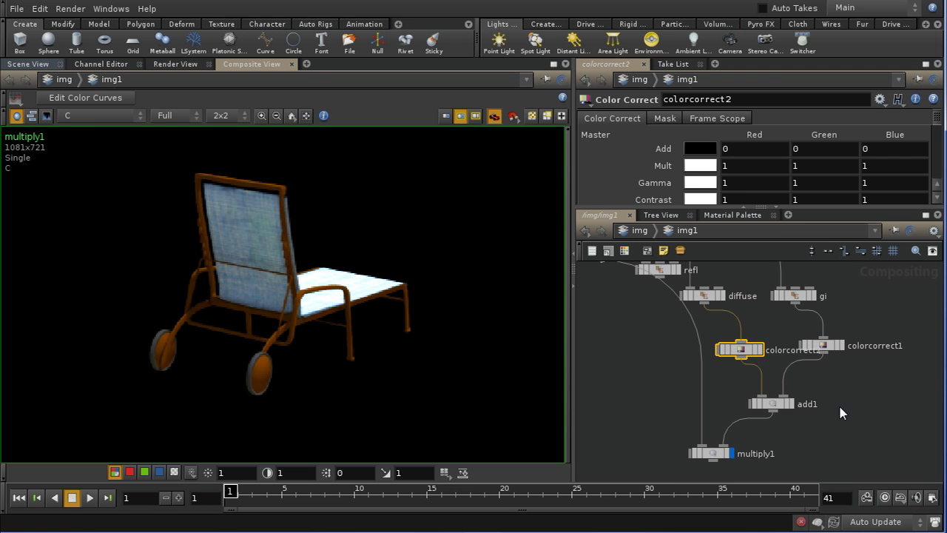
# Move gi's Color Correct node aside and set its Mult to 0.2, and set Mult to 1.2 on diffuse's Color Correct.
pyautogui.moveTo(823, 353); pyautogui.dragTo(852, 377)
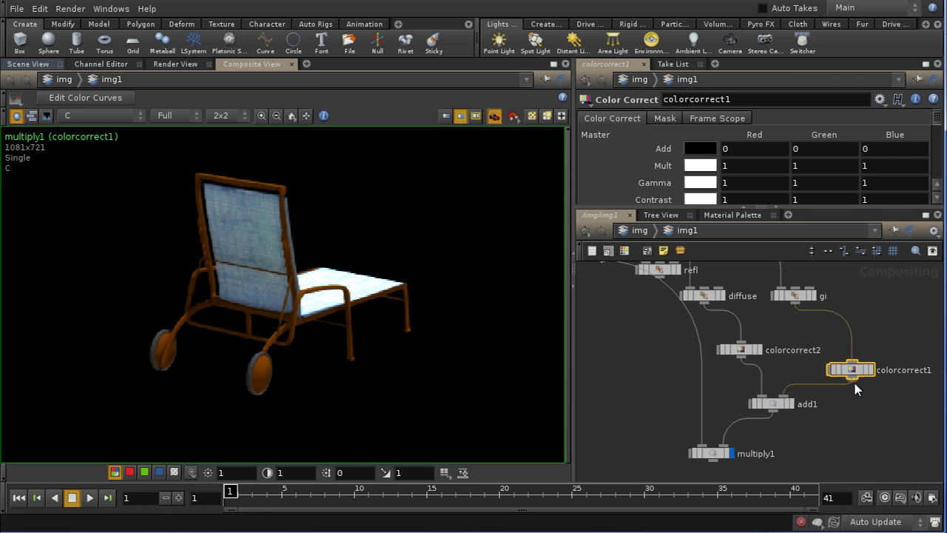
pyautogui.moveTo(669, 179); pyautogui.dragTo(599, 175, button='middle')
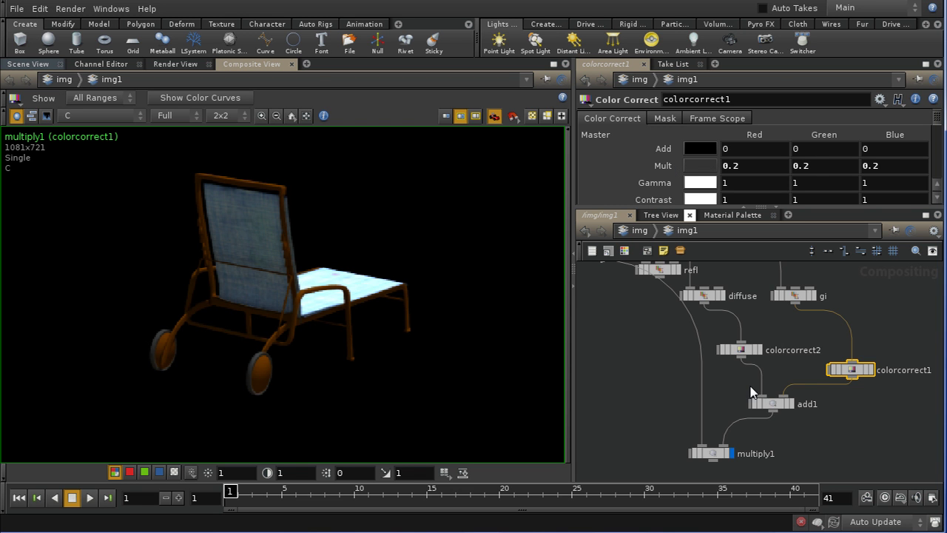
pyautogui.click(750, 354)
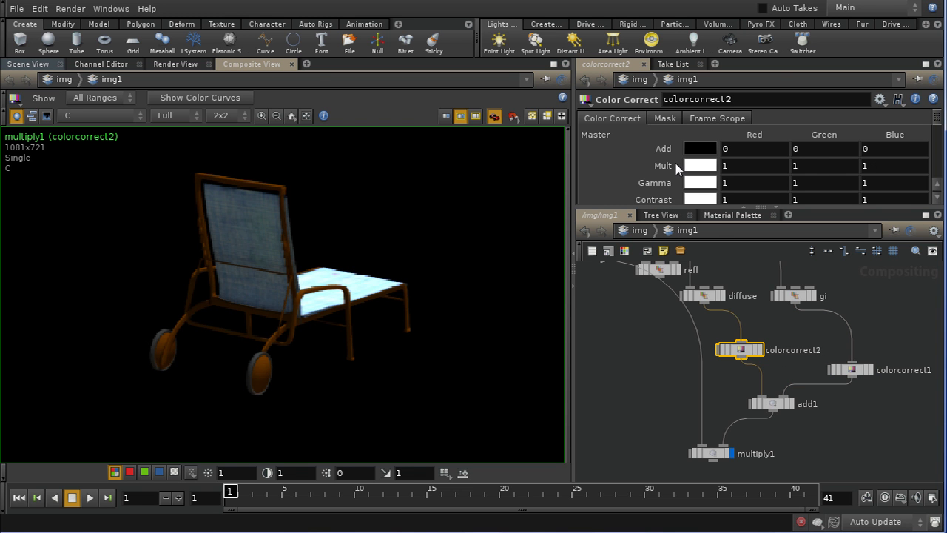
pyautogui.moveTo(655, 165); pyautogui.dragTo(593, 167, button='middle')
pyautogui.moveTo(681, 168); pyautogui.dragTo(741, 181, button='middle')
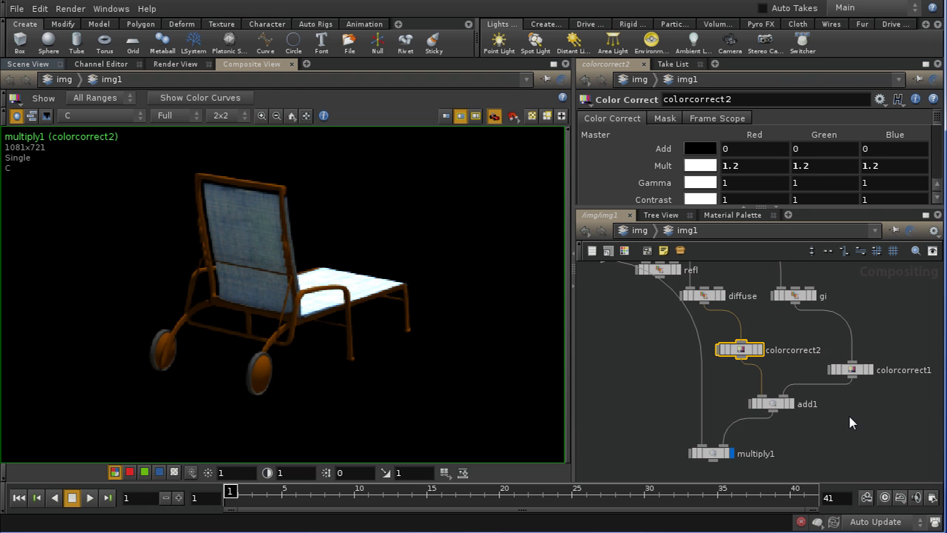
# Move specular and refl together to the right of the Add and Multiply nodes, and space specular apart from refl.
pyautogui.moveTo(652, 408); pyautogui.dragTo(679, 463, button='middle')
pyautogui.moveTo(679, 463); pyautogui.dragTo(665, 452, button='middle')
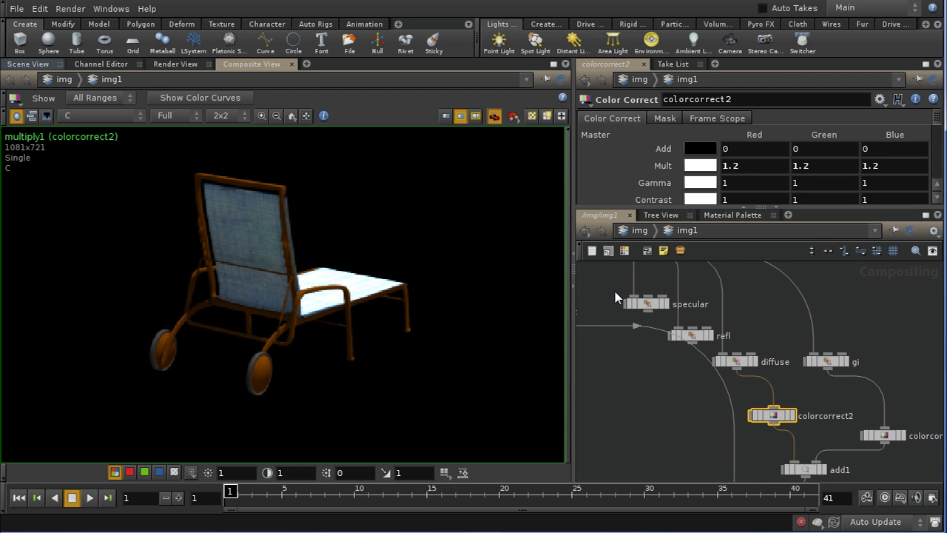
pyautogui.moveTo(608, 285); pyautogui.dragTo(934, 431)
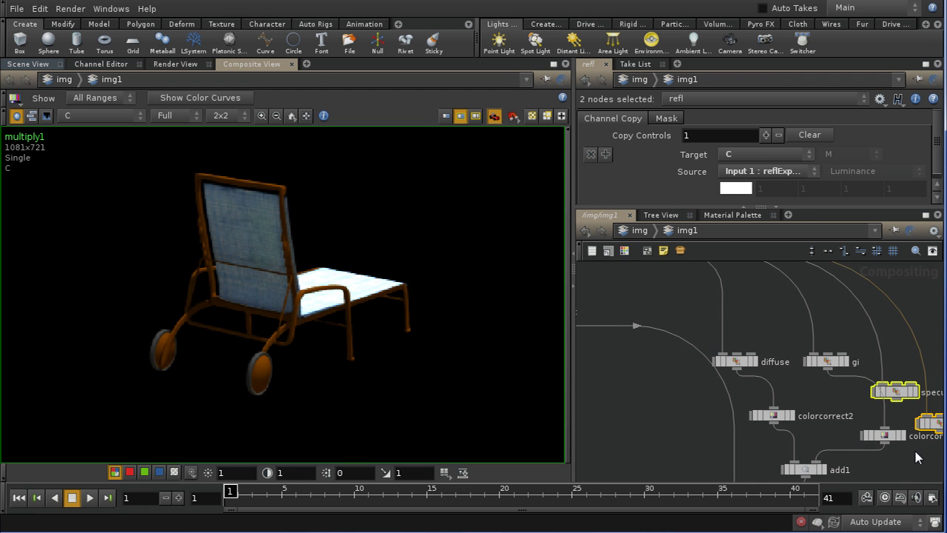
pyautogui.moveTo(917, 453); pyautogui.dragTo(744, 357, button='middle')
pyautogui.moveTo(733, 301); pyautogui.dragTo(796, 387)
pyautogui.moveTo(749, 412); pyautogui.dragTo(739, 360, button='middle')
pyautogui.moveTo(677, 424); pyautogui.dragTo(714, 413, button='middle')
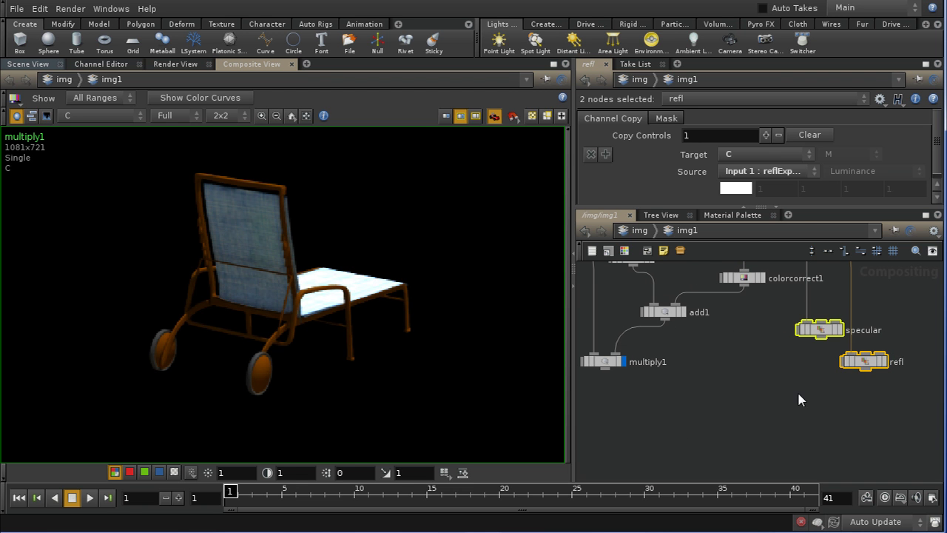
pyautogui.moveTo(854, 370); pyautogui.dragTo(892, 376)
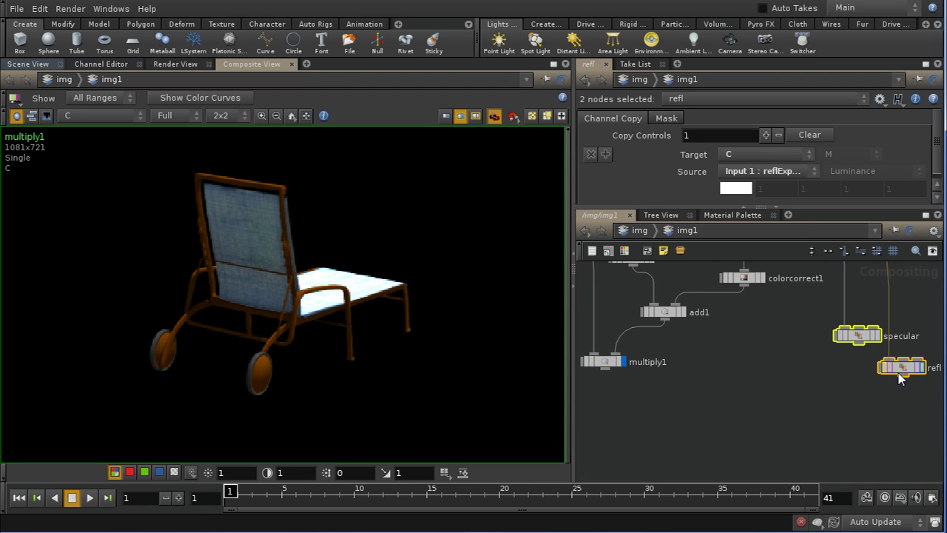
pyautogui.click(860, 344)
pyautogui.moveTo(858, 344); pyautogui.dragTo(807, 359)
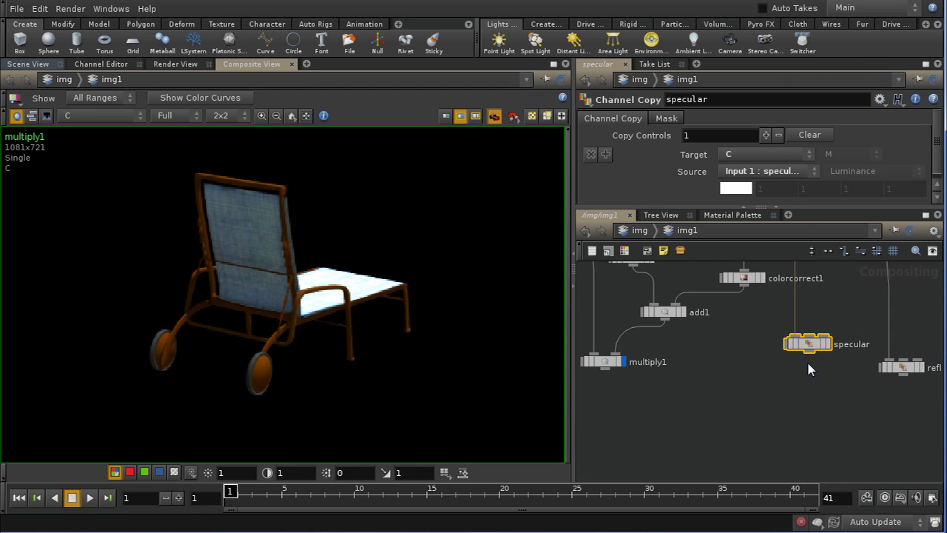
# Append a Color Correct node to the output of specular.
pyautogui.press('Tab')
pyautogui.write('Color')
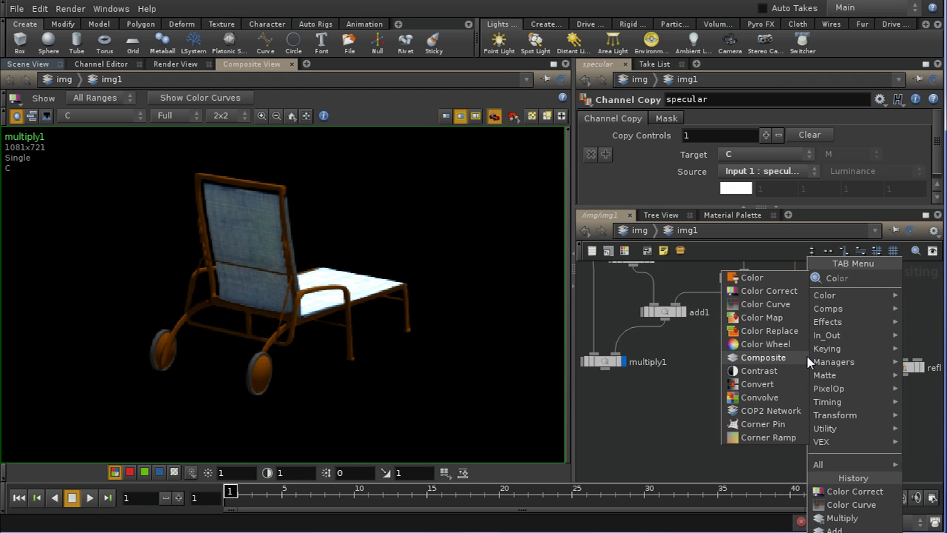
pyautogui.click(770, 291)
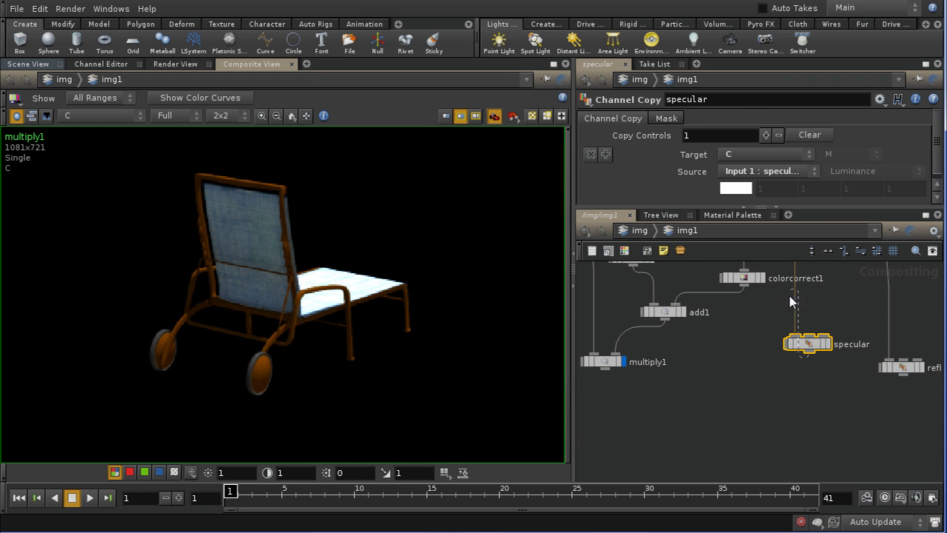
pyautogui.click(814, 383)
pyautogui.moveTo(827, 431); pyautogui.dragTo(760, 410, button='middle')
pyautogui.press('Tab')
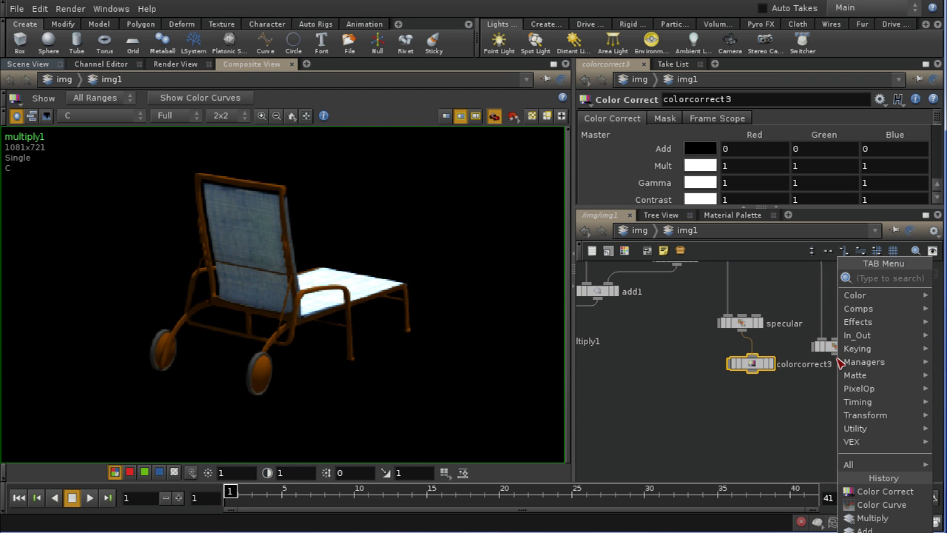
pyautogui.write('Xor')
pyautogui.press('Escape')
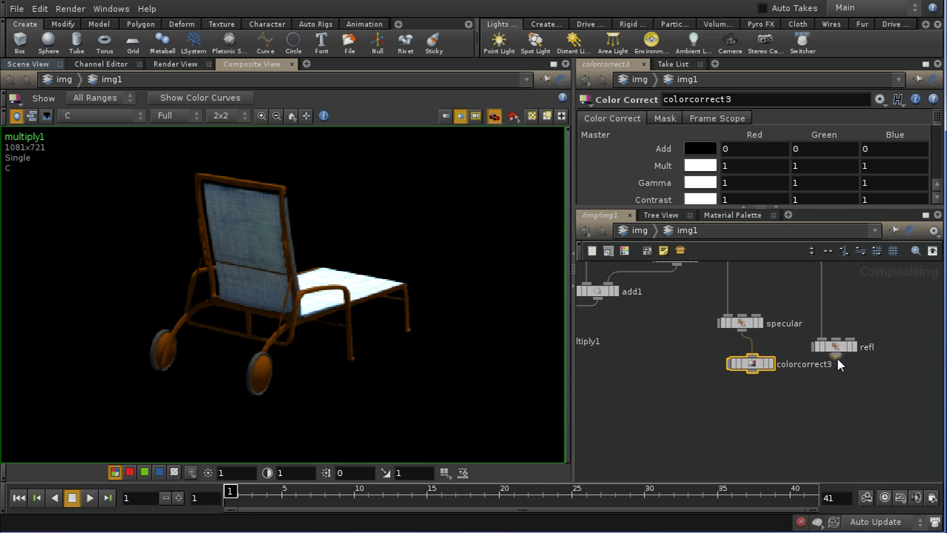
pyautogui.press('c')
pyautogui.press('o')
pyautogui.press('l')
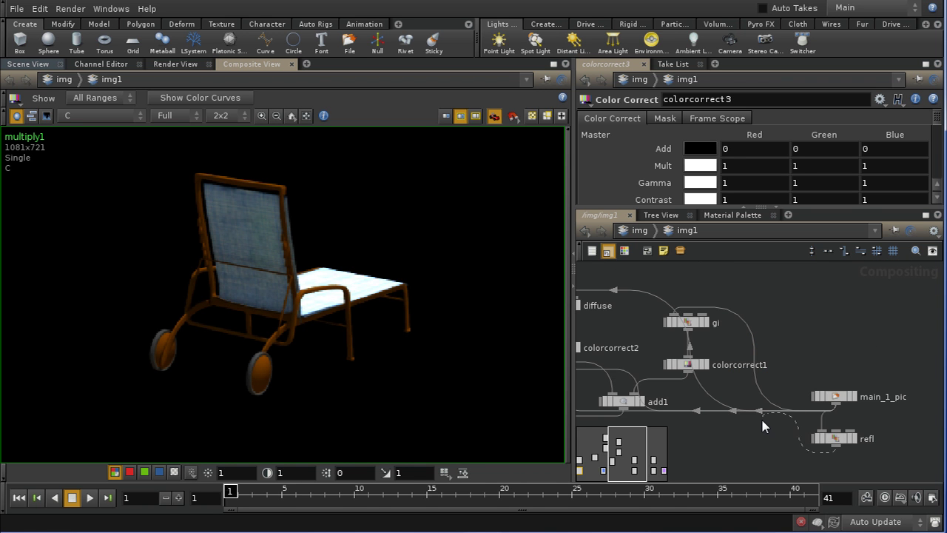
pyautogui.press('Escape')
pyautogui.press('o')
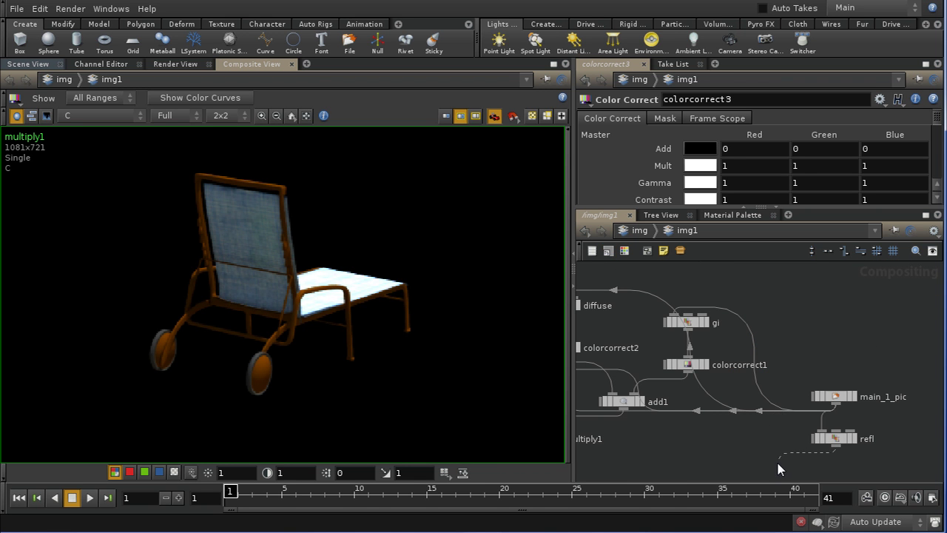
pyautogui.moveTo(778, 462); pyautogui.dragTo(773, 419, button='middle')
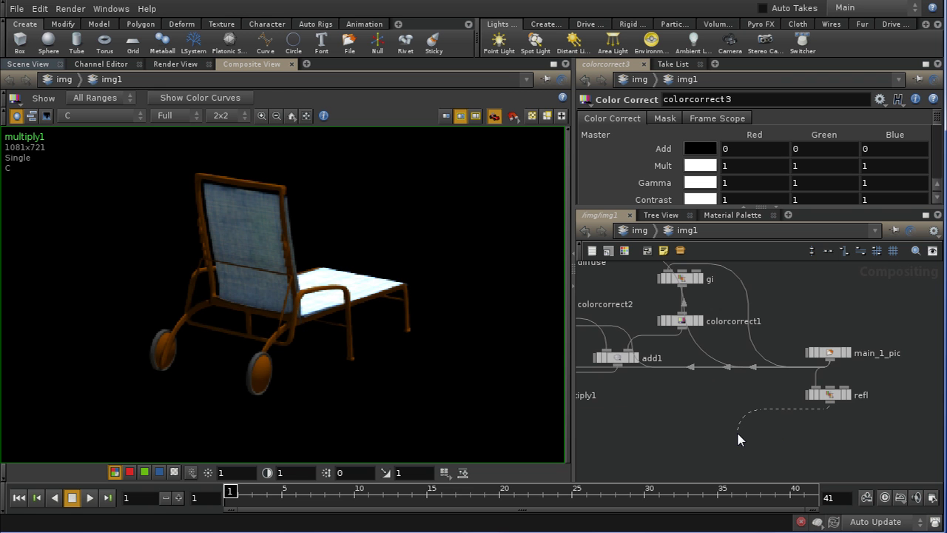
pyautogui.hotkey('ctrl', 'z')
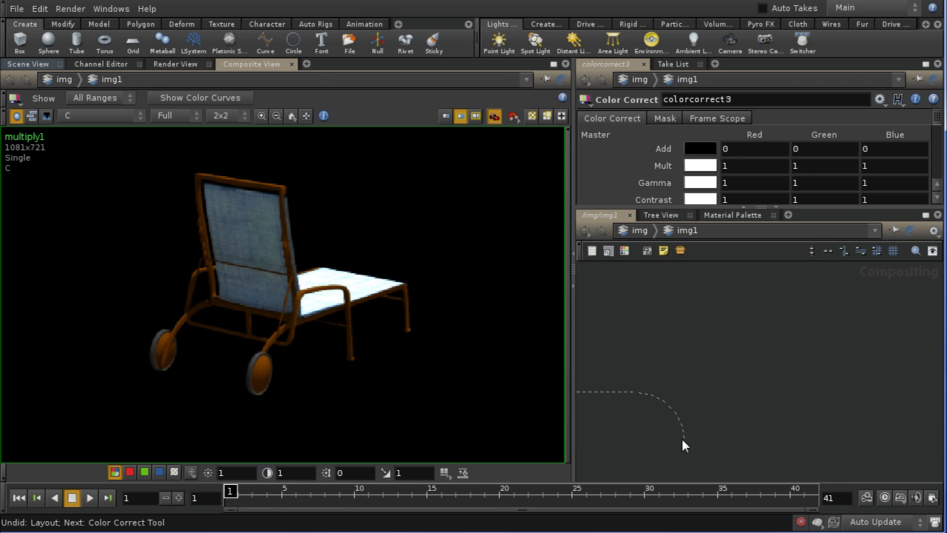
# Append a Color Correct node to the output of refl.
pyautogui.moveTo(683, 444); pyautogui.dragTo(814, 429, button='middle')
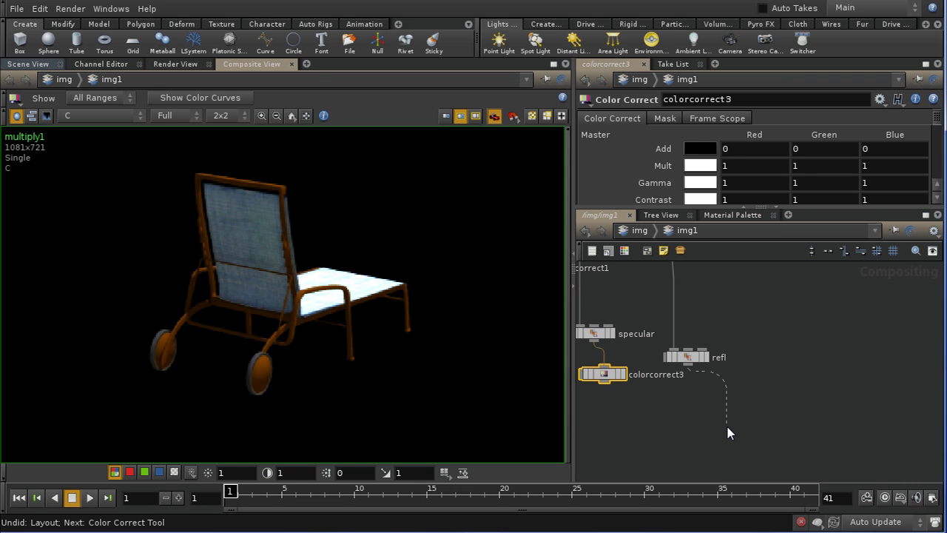
pyautogui.press('Tab')
pyautogui.write('o')
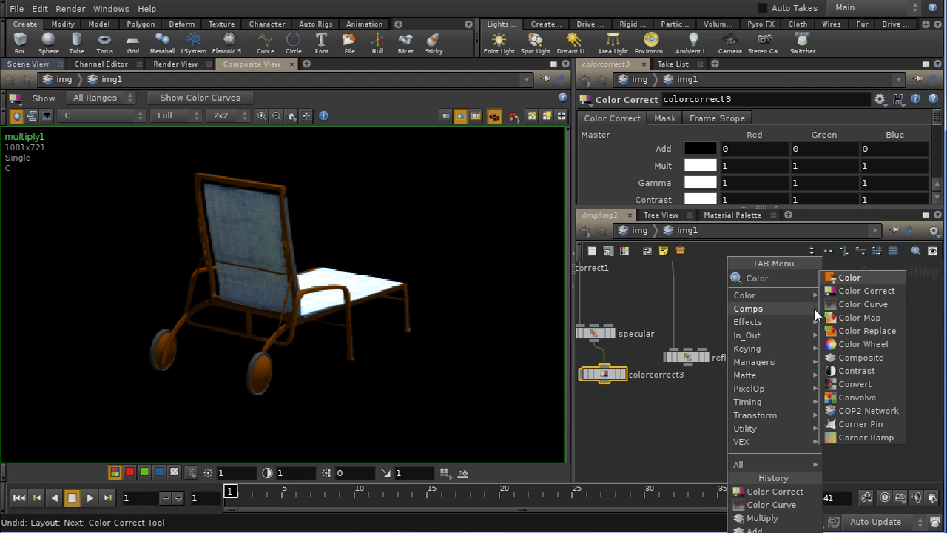
pyautogui.click(848, 296)
pyautogui.click(708, 411)
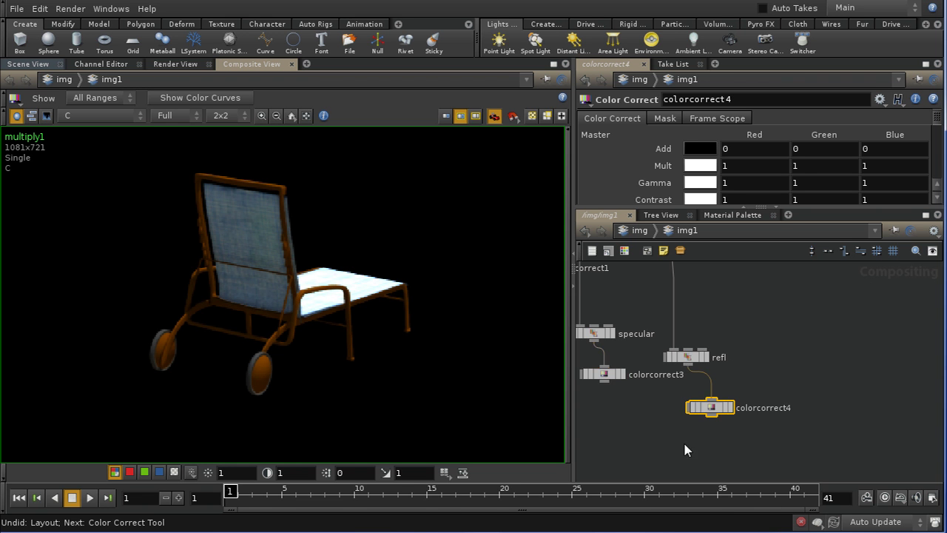
# Place an Add node below the Color Correct nodes of specular and refl, and connect both to its inputs.
pyautogui.moveTo(683, 441); pyautogui.dragTo(691, 402, button='middle')
pyautogui.press('Tab')
pyautogui.write('Add')
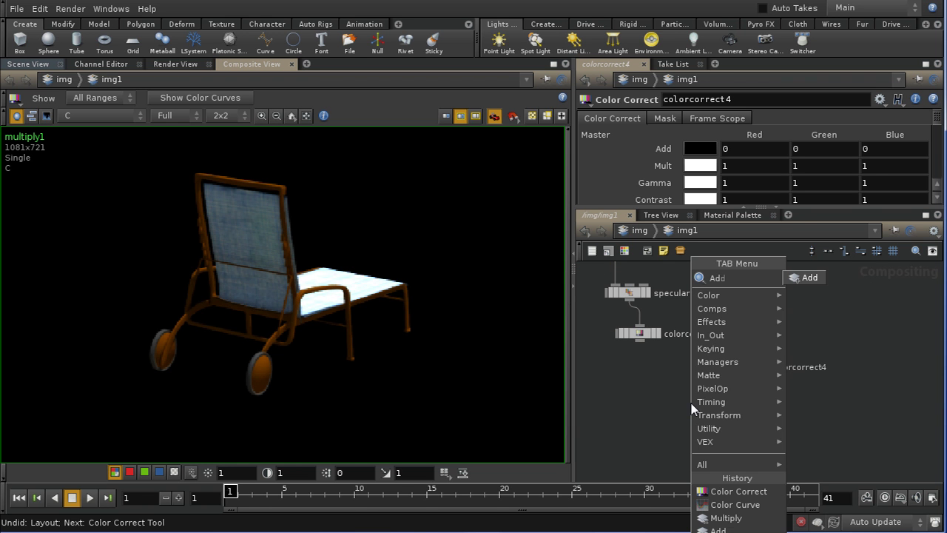
pyautogui.click(811, 277)
pyautogui.click(714, 415)
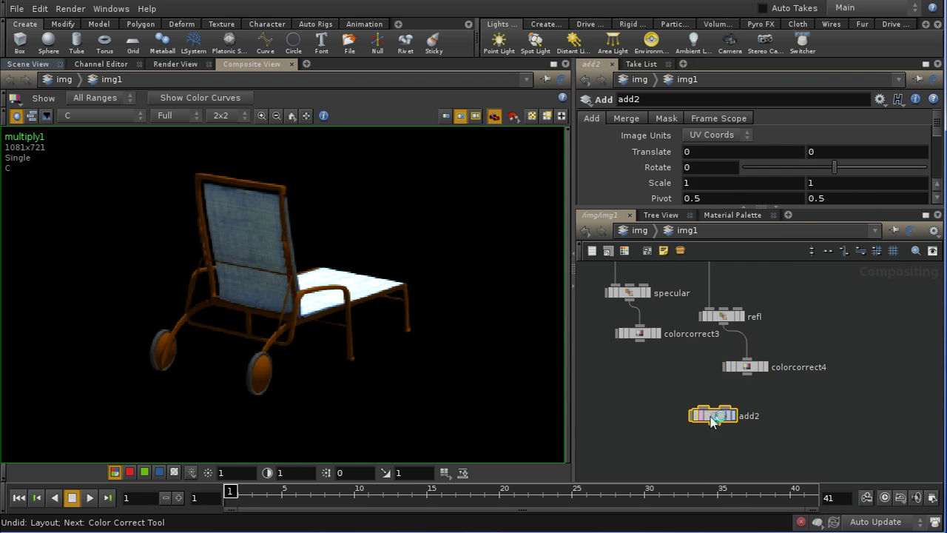
pyautogui.moveTo(641, 344); pyautogui.dragTo(703, 406)
pyautogui.moveTo(746, 375); pyautogui.dragTo(727, 407)
# Place another Add node below the one that combines specular and refl.
pyautogui.moveTo(715, 437)
pyautogui.mouseDown(button='middle')
pyautogui.moveTo(744, 377)
pyautogui.moveTo(768, 414)
pyautogui.mouseUp(button='middle')
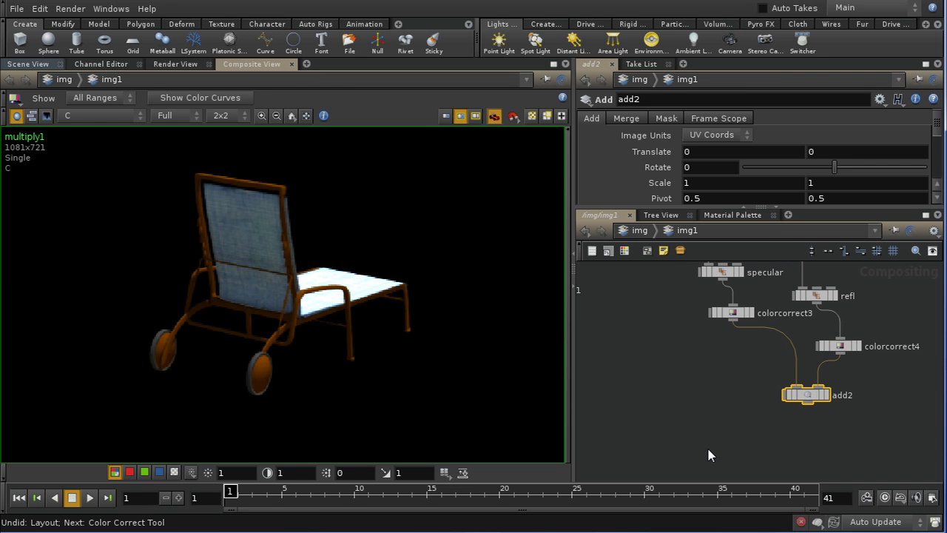
pyautogui.press('Tab')
pyautogui.write('Add')
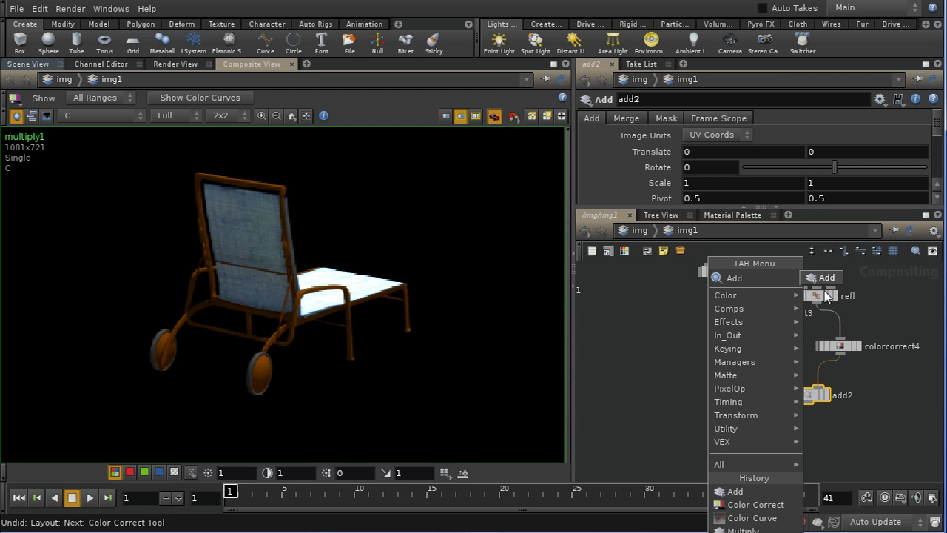
pyautogui.click(826, 278)
pyautogui.click(766, 444)
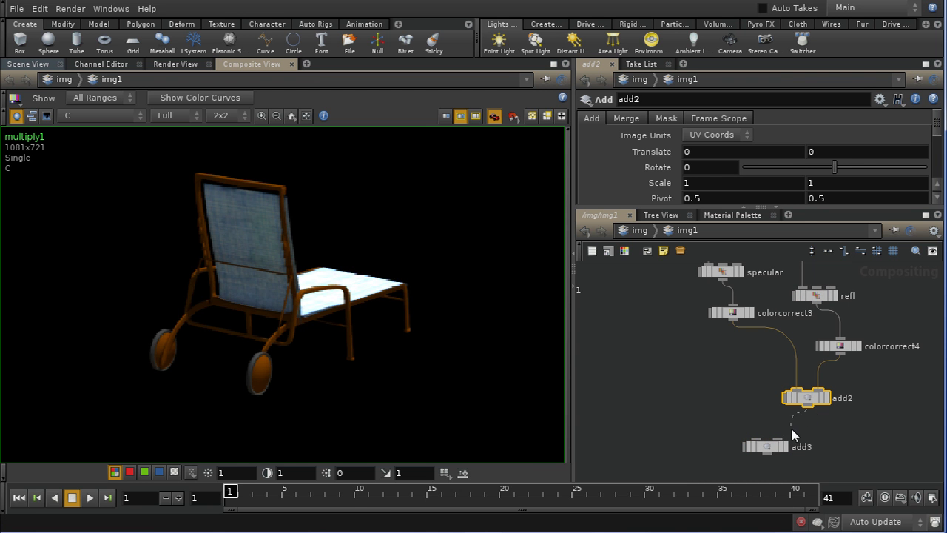
# Connect add2 to the first input and multiply1 to the second input of add3, and display add3.
pyautogui.moveTo(687, 398); pyautogui.dragTo(748, 494, button='middle')
pyautogui.moveTo(734, 415); pyautogui.dragTo(767, 334, button='middle')
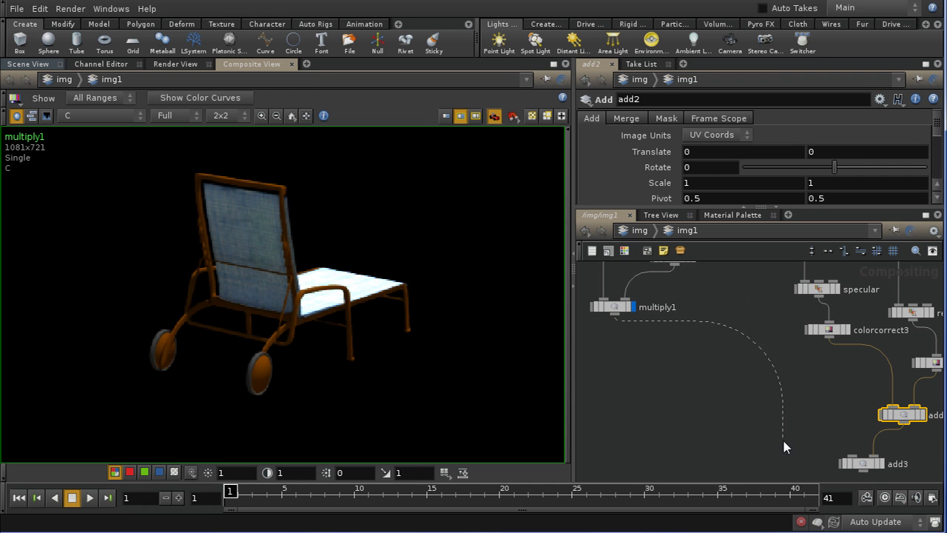
pyautogui.moveTo(785, 442); pyautogui.dragTo(863, 455)
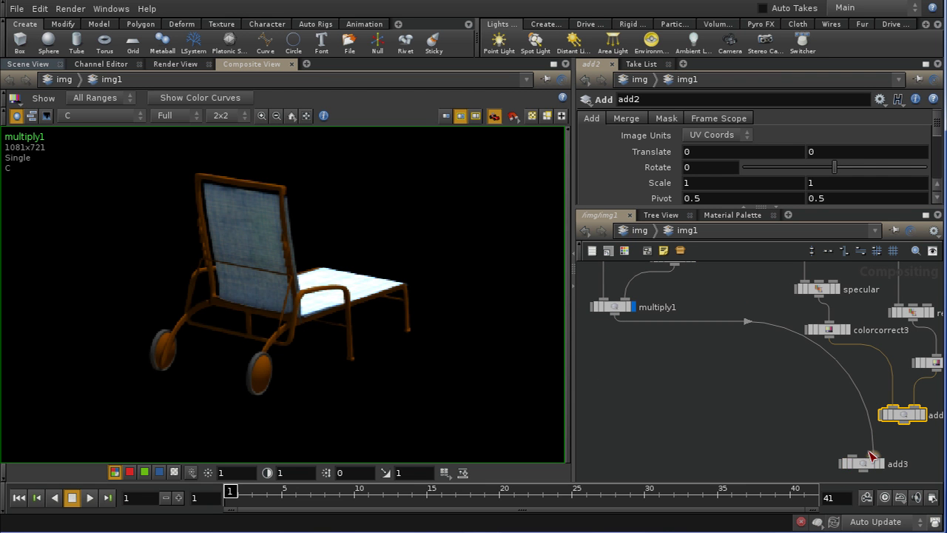
pyautogui.moveTo(916, 427); pyautogui.dragTo(853, 457)
pyautogui.click(882, 463)
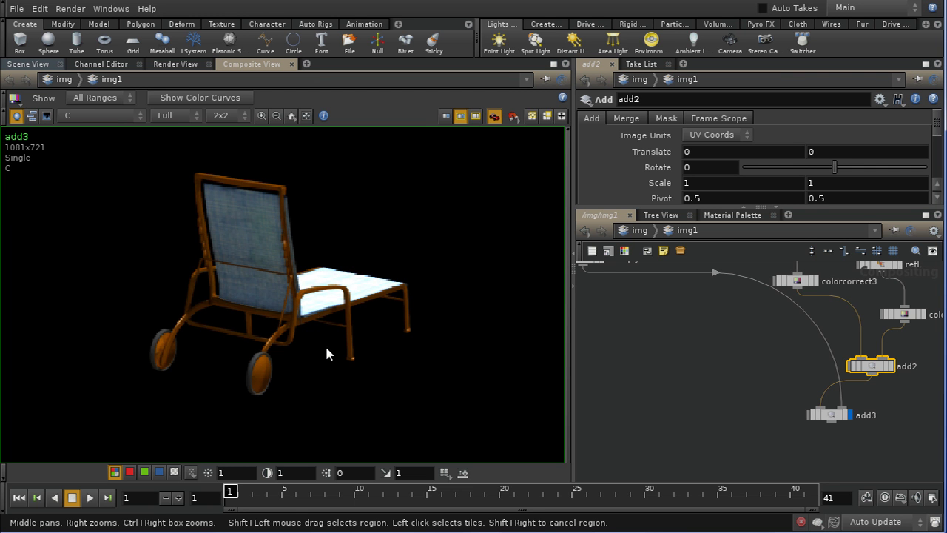
pyautogui.moveTo(834, 452); pyautogui.dragTo(799, 432, button='middle')
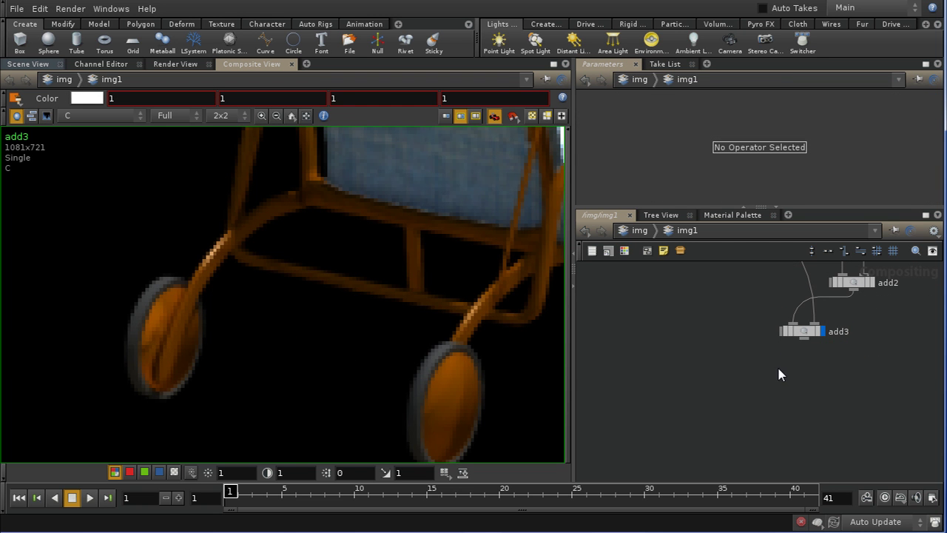
# Add a Color node to the network beside add3.
pyautogui.moveTo(737, 375); pyautogui.dragTo(739, 385, button='middle')
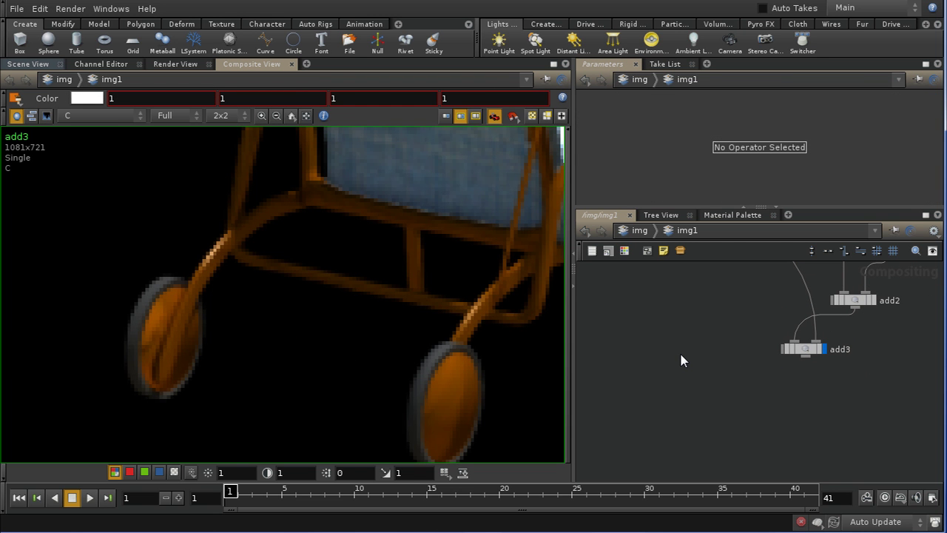
pyautogui.press('Tab')
pyautogui.write('c')
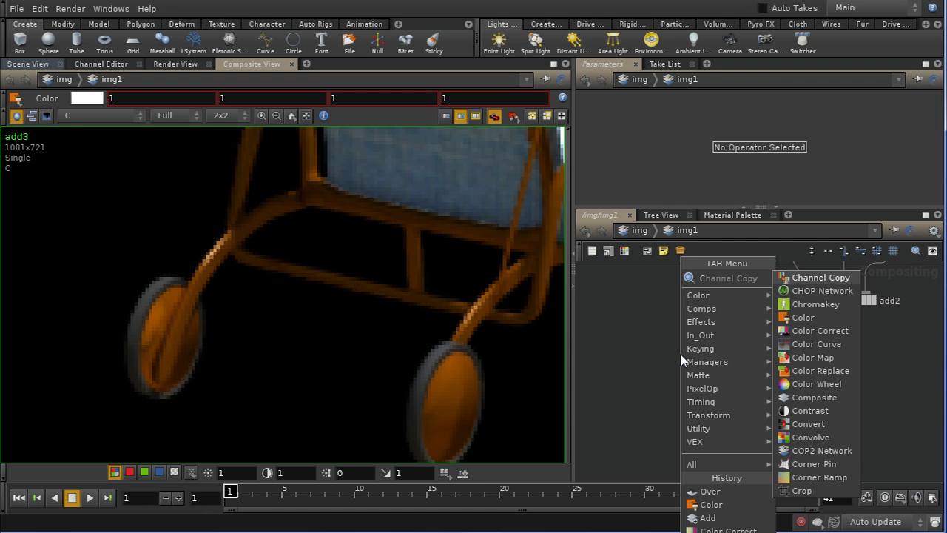
pyautogui.write('olor')
pyautogui.click(801, 277)
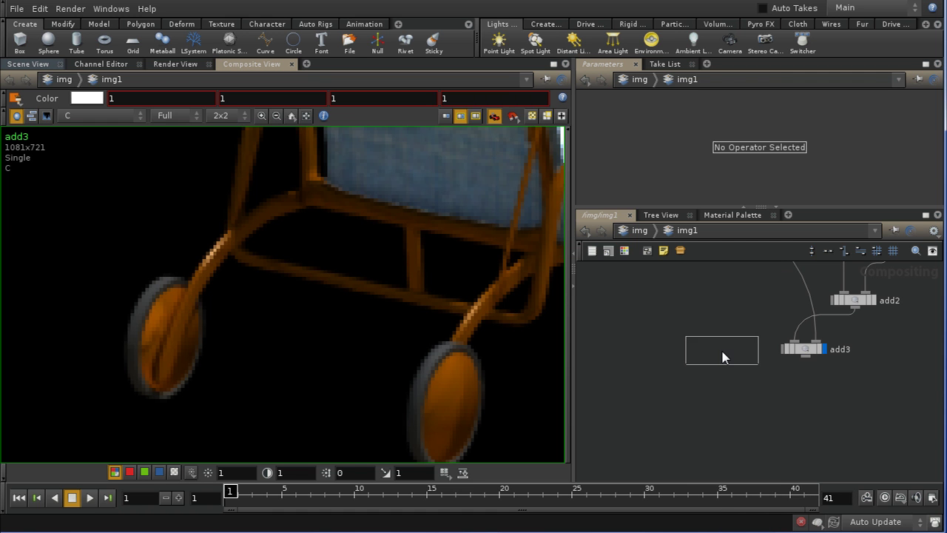
pyautogui.click(724, 357)
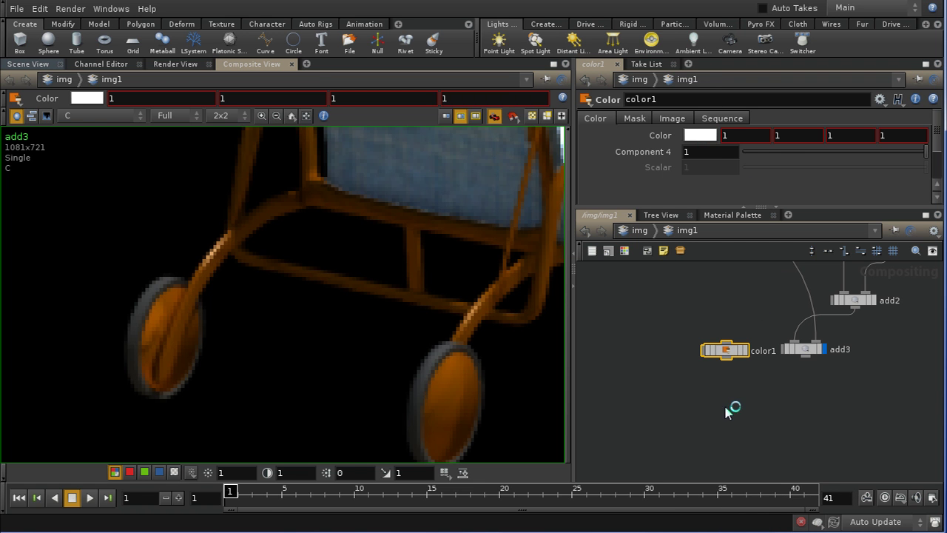
# Add an Over node below color1 and add3.
pyautogui.press('Tab')
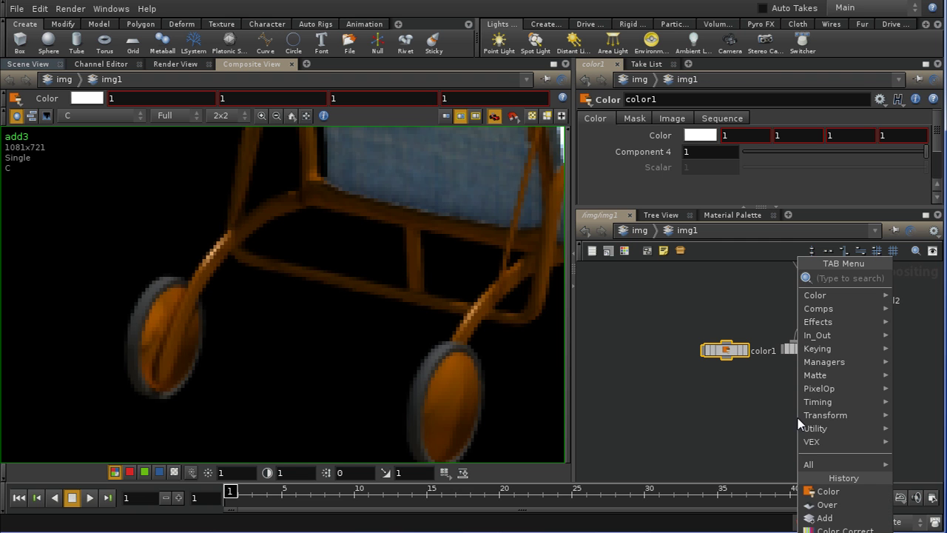
pyautogui.write('Over')
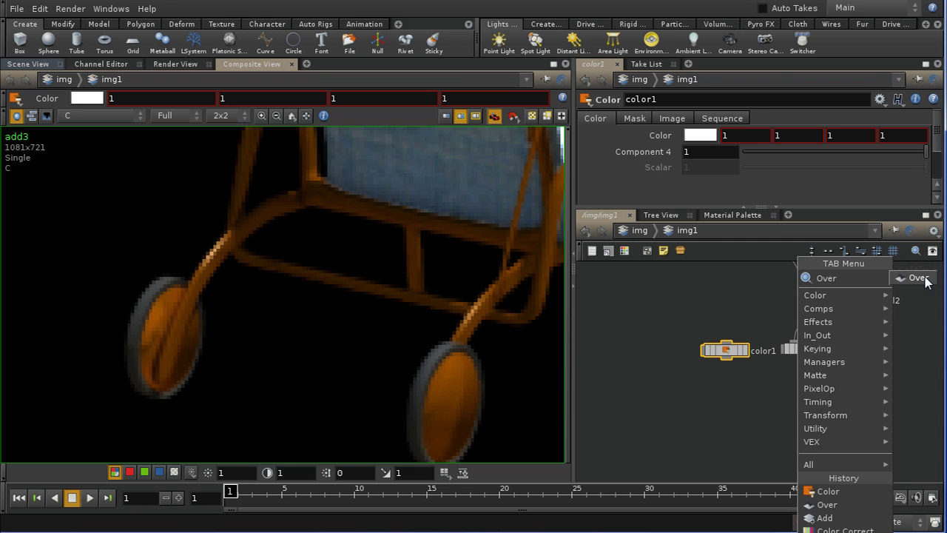
pyautogui.click(920, 278)
pyautogui.click(774, 412)
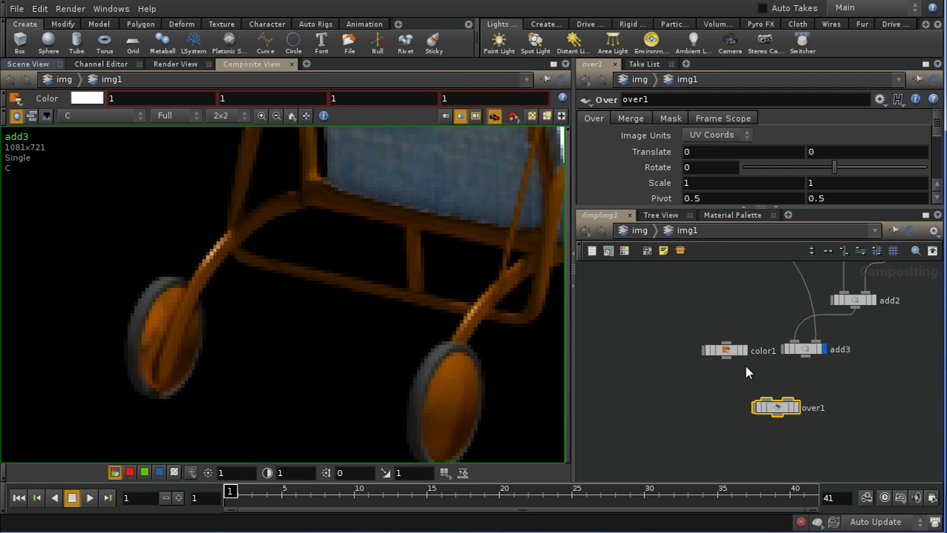
# Connect add3 to over1's first input and color1 to its second input, and display over1.
pyautogui.moveTo(725, 358); pyautogui.dragTo(787, 393)
pyautogui.moveTo(811, 361); pyautogui.dragTo(766, 401)
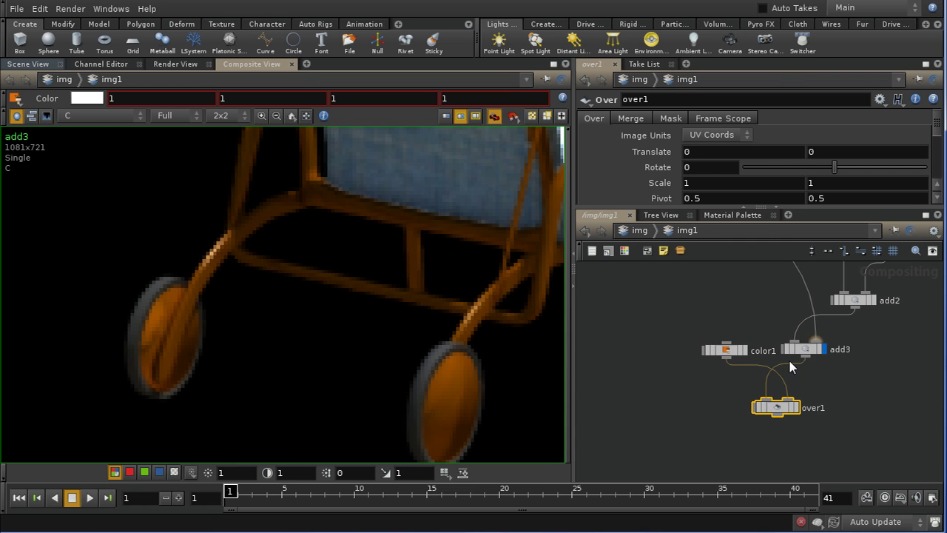
pyautogui.click(794, 407)
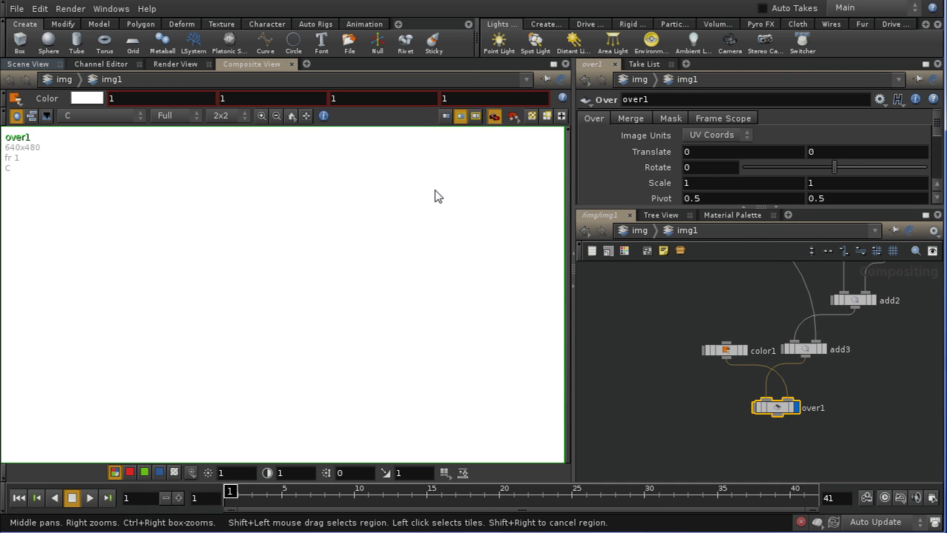
# Examine the full extents of the over1 composite and check the image information of add3 and color1.
pyautogui.moveTo(436, 194); pyautogui.dragTo(297, 261, button='middle')
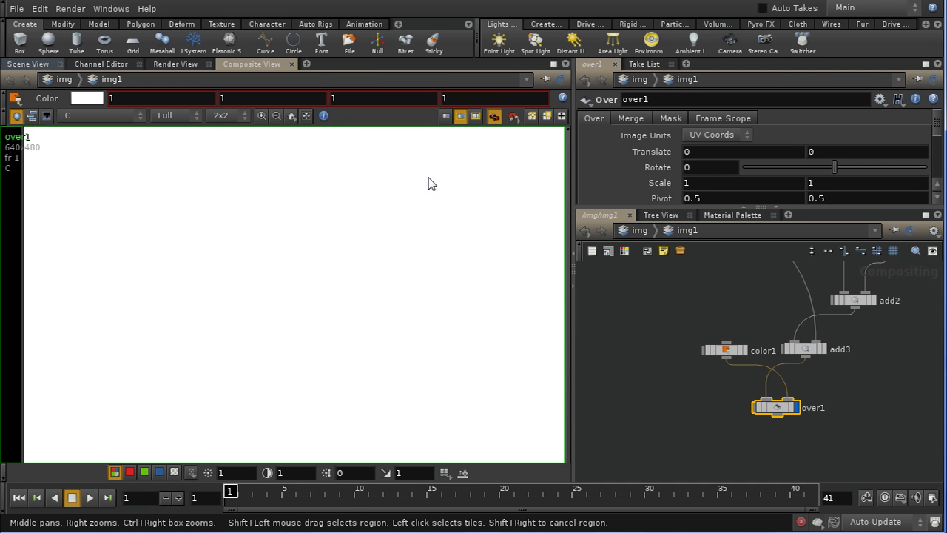
pyautogui.moveTo(429, 180); pyautogui.dragTo(362, 311, button='right')
pyautogui.moveTo(472, 229); pyautogui.dragTo(356, 306, button='middle')
pyautogui.moveTo(357, 306); pyautogui.dragTo(394, 264, button='right')
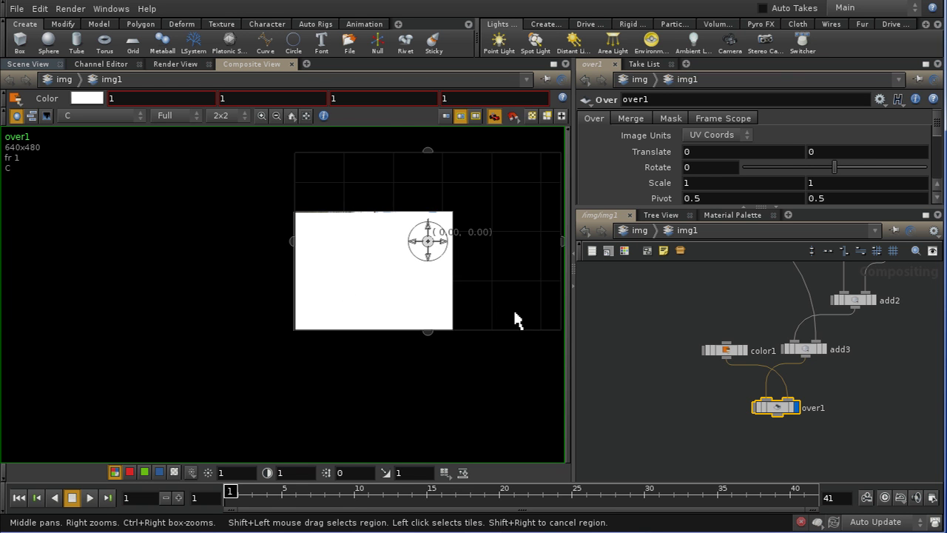
pyautogui.moveTo(513, 318); pyautogui.dragTo(387, 304, button='middle')
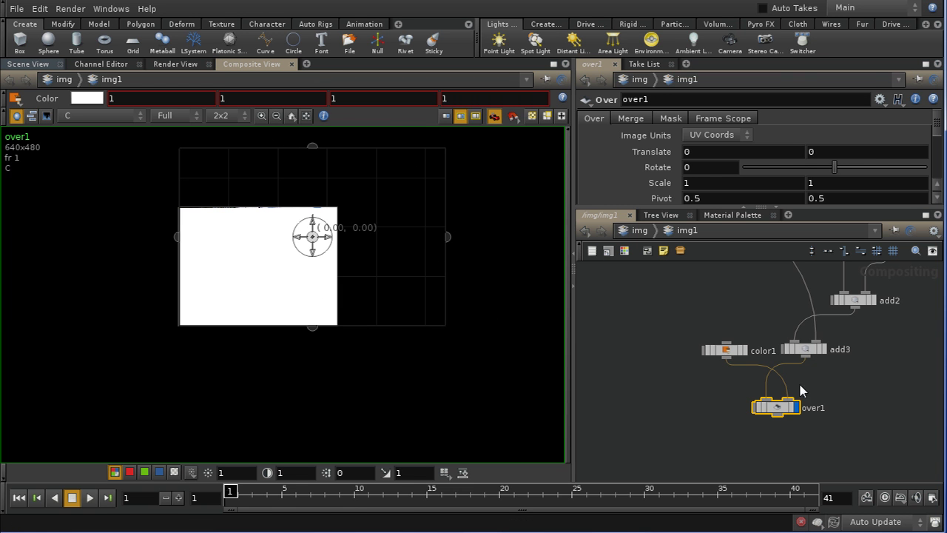
pyautogui.click(807, 349)
pyautogui.middleClick(807, 350)
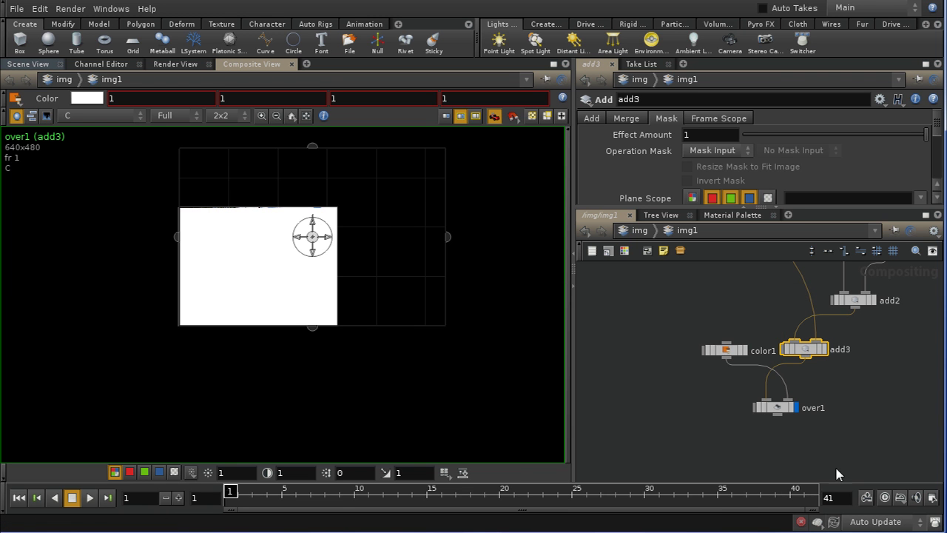
pyautogui.middleClick(725, 352)
pyautogui.moveTo(705, 329); pyautogui.dragTo(742, 374)
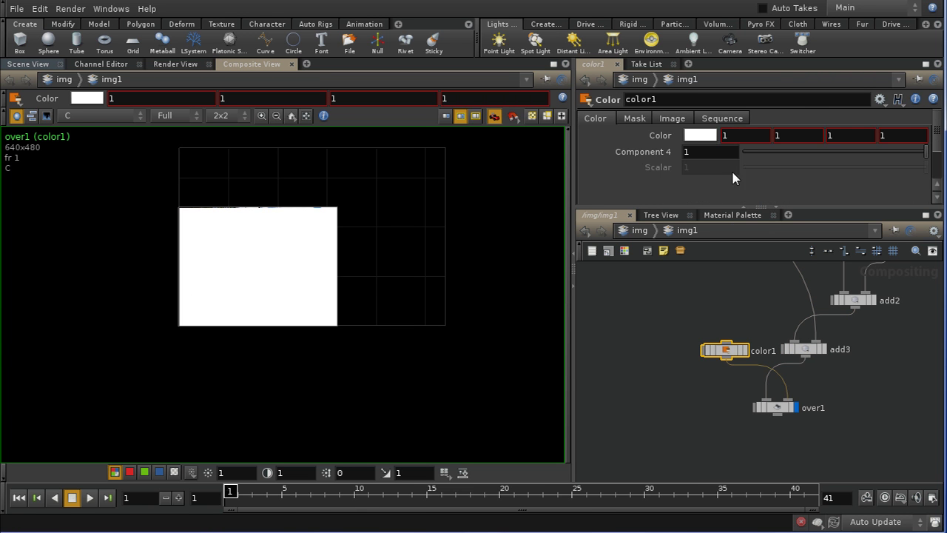
# Set the compositing project resolution to 1081 by 721 to match add3's size, and close the settings.
pyautogui.click(673, 119)
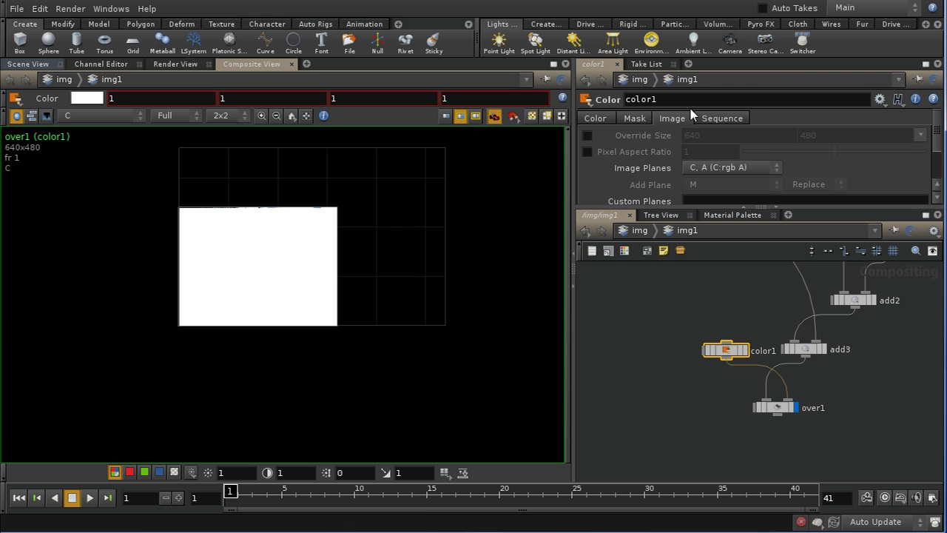
pyautogui.click(45, 9)
pyautogui.moveTo(74, 125)
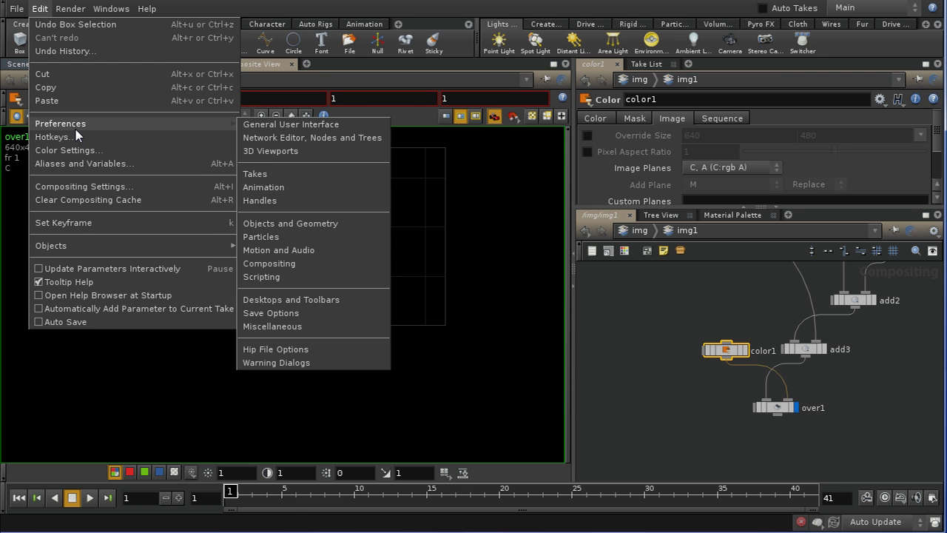
pyautogui.click(84, 192)
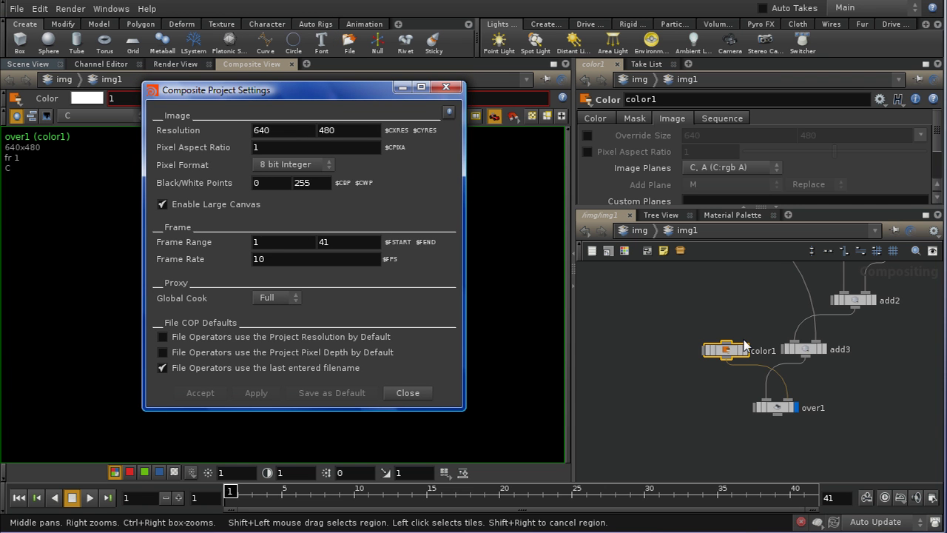
pyautogui.middleClick(813, 348)
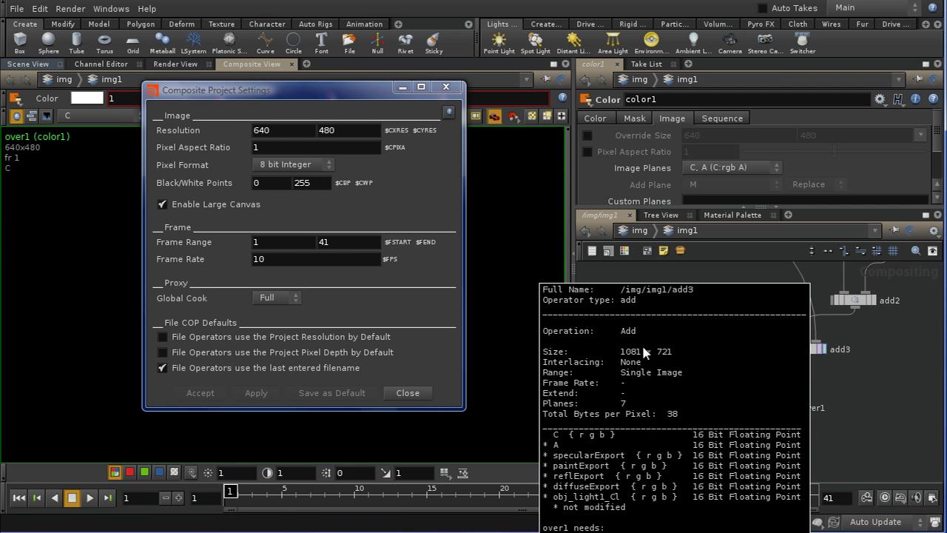
pyautogui.doubleClick(291, 132)
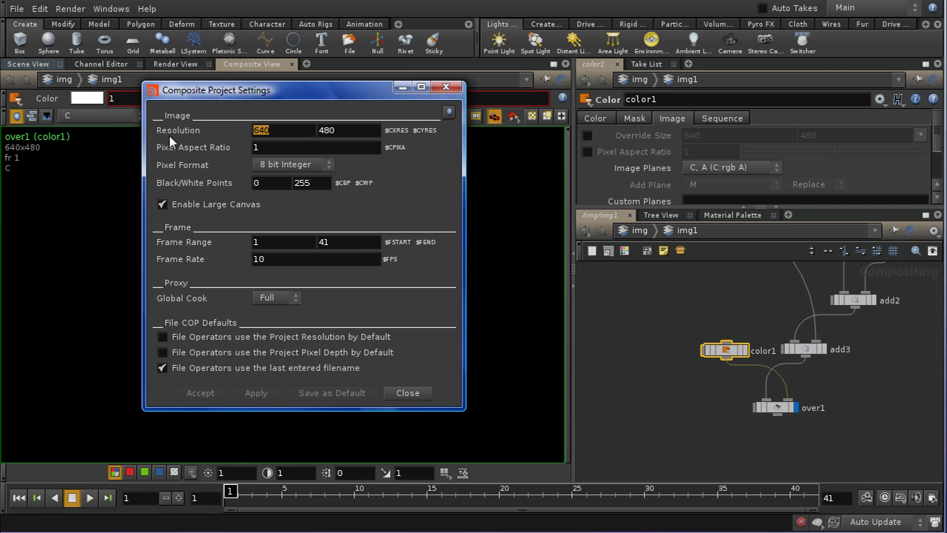
pyautogui.write('1081')
pyautogui.press('Tab')
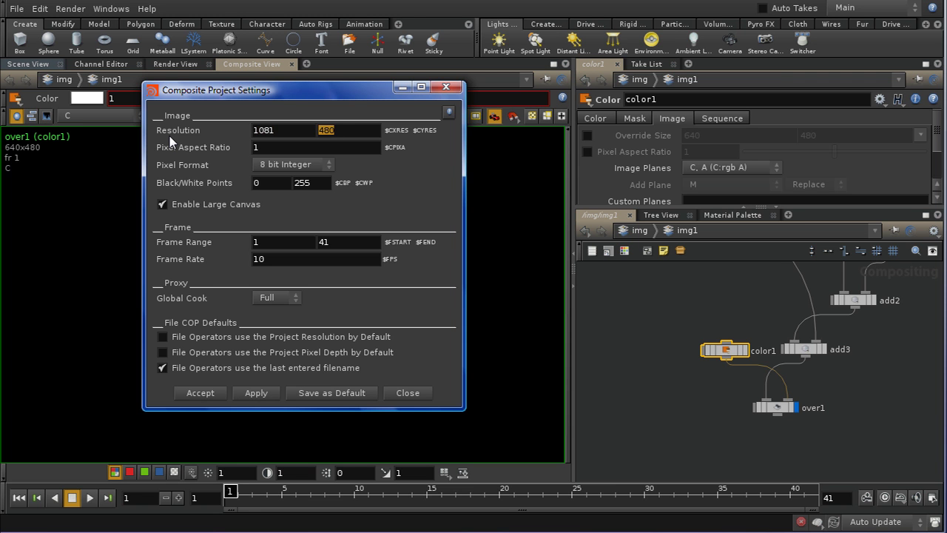
pyautogui.write('721')
pyautogui.click(214, 396)
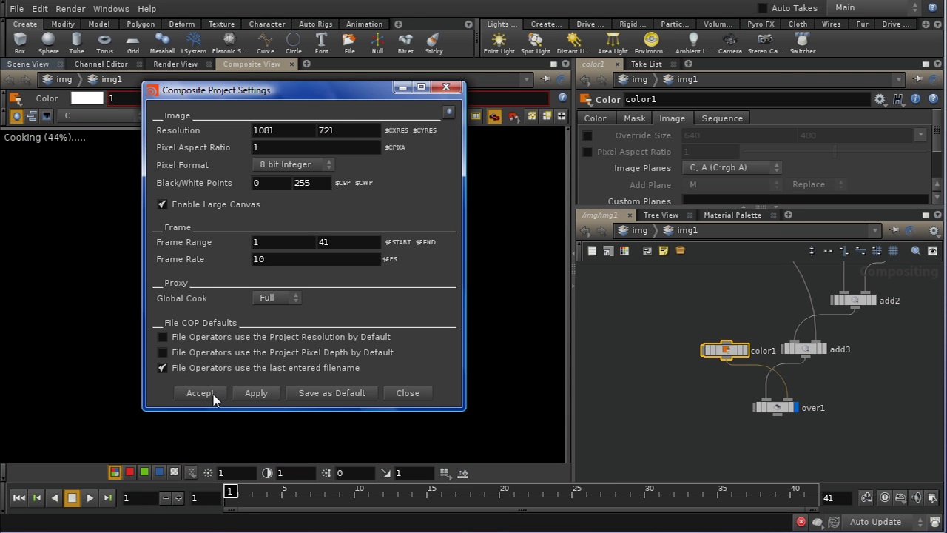
pyautogui.click(398, 393)
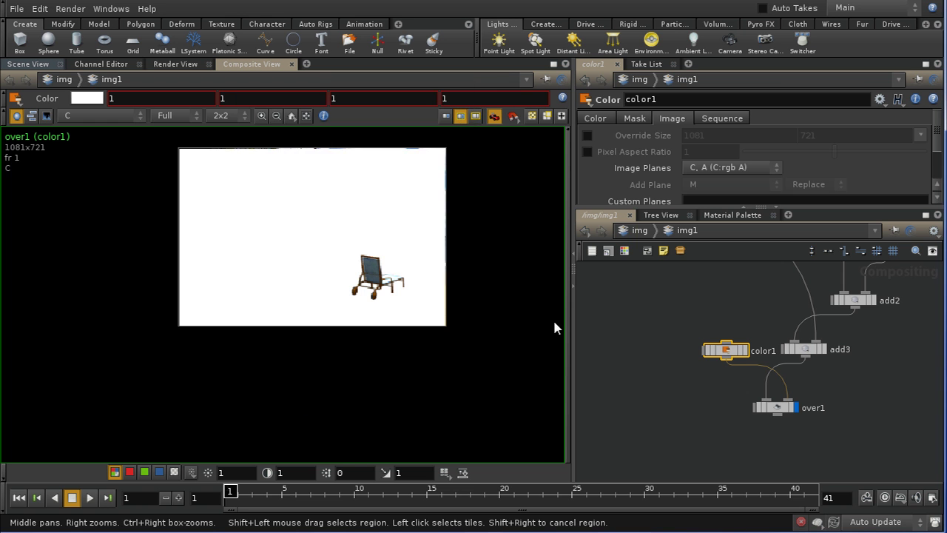
# Examine the chair's wheels, frame and edges against the white background in the over1 composite.
pyautogui.moveTo(450, 358); pyautogui.dragTo(432, 268, button='right')
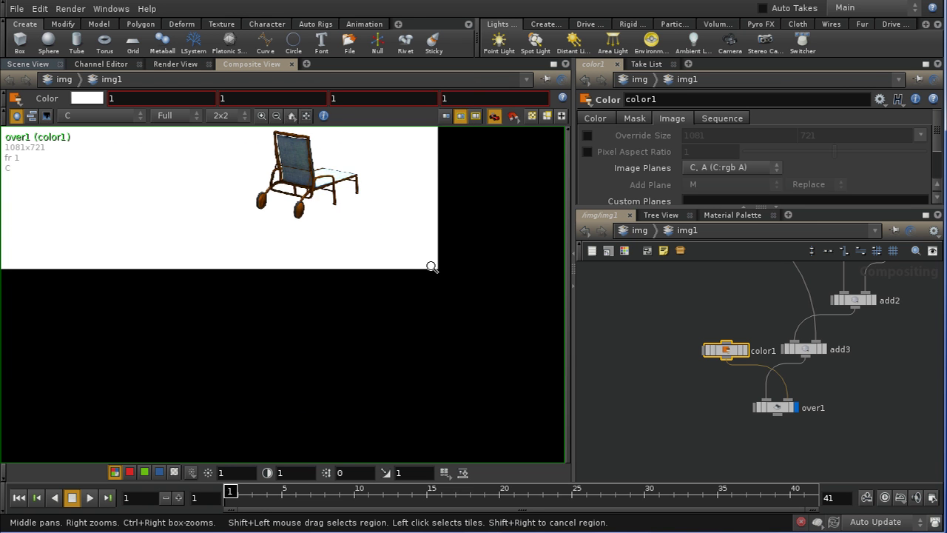
pyautogui.moveTo(439, 343); pyautogui.dragTo(462, 450, button='middle')
pyautogui.moveTo(388, 287); pyautogui.dragTo(383, 127, button='right')
pyautogui.moveTo(325, 342); pyautogui.dragTo(329, 268, button='right')
pyautogui.moveTo(151, 307); pyautogui.dragTo(383, 313, button='middle')
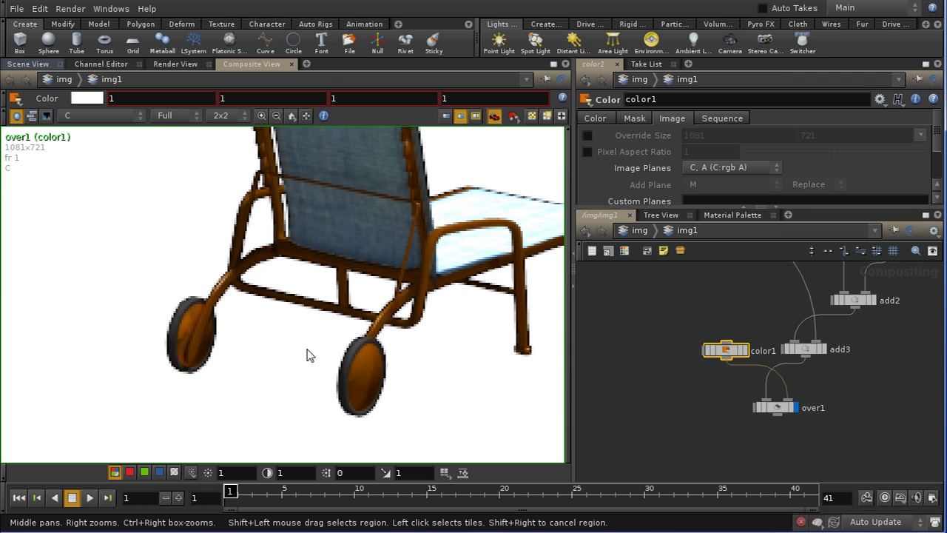
pyautogui.moveTo(262, 323); pyautogui.dragTo(245, 239, button='right')
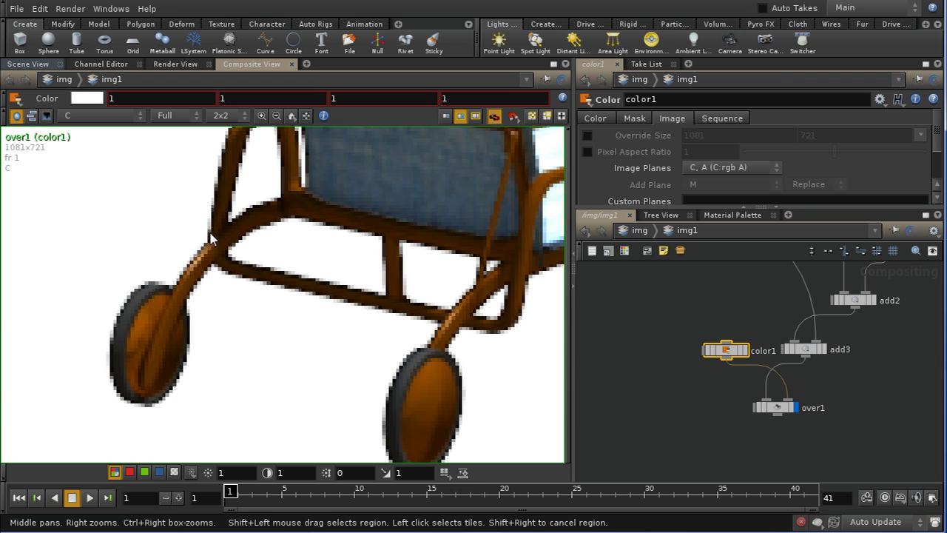
pyautogui.moveTo(266, 251); pyautogui.dragTo(418, 294, button='right')
pyautogui.moveTo(440, 306); pyautogui.dragTo(342, 336, button='middle')
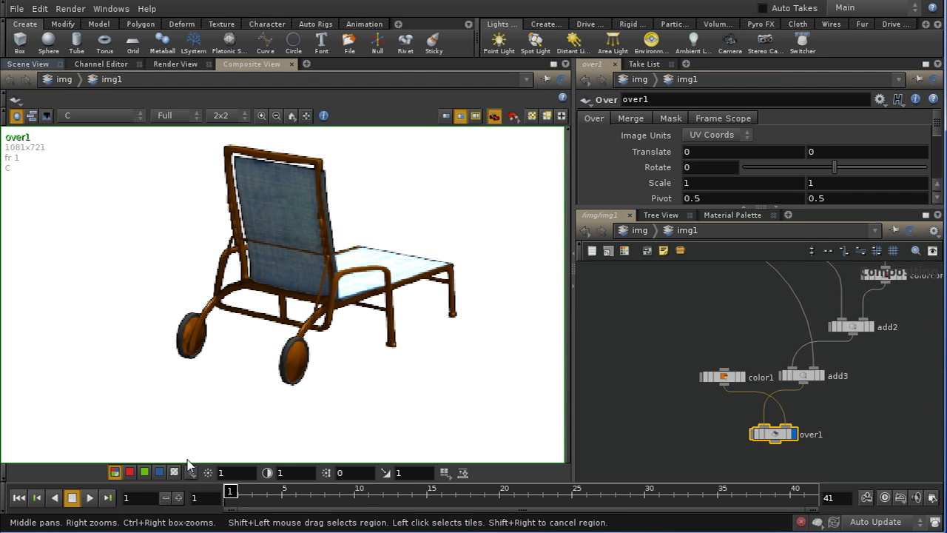
# Display add3's alpha channel and sample its pixel values on the chair's backrest.
pyautogui.click(809, 380)
pyautogui.click(823, 377)
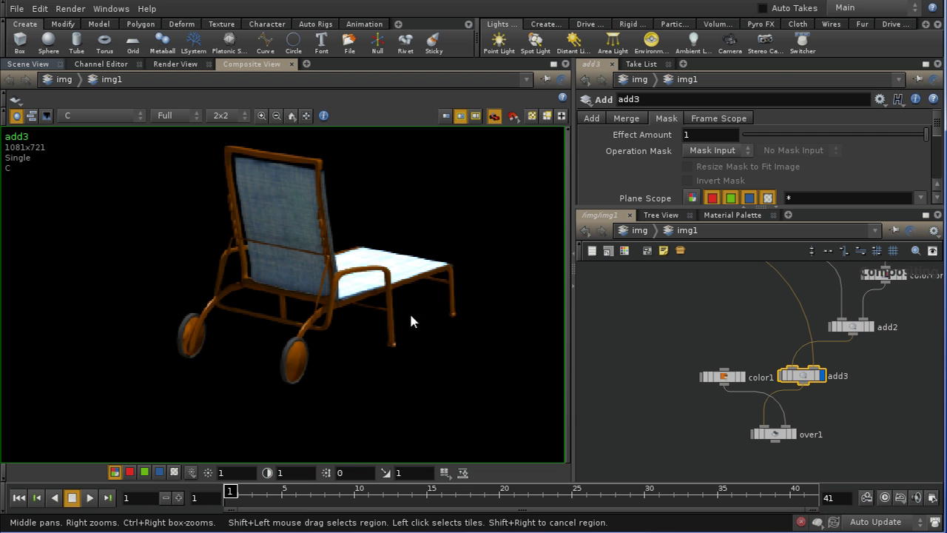
pyautogui.click(175, 473)
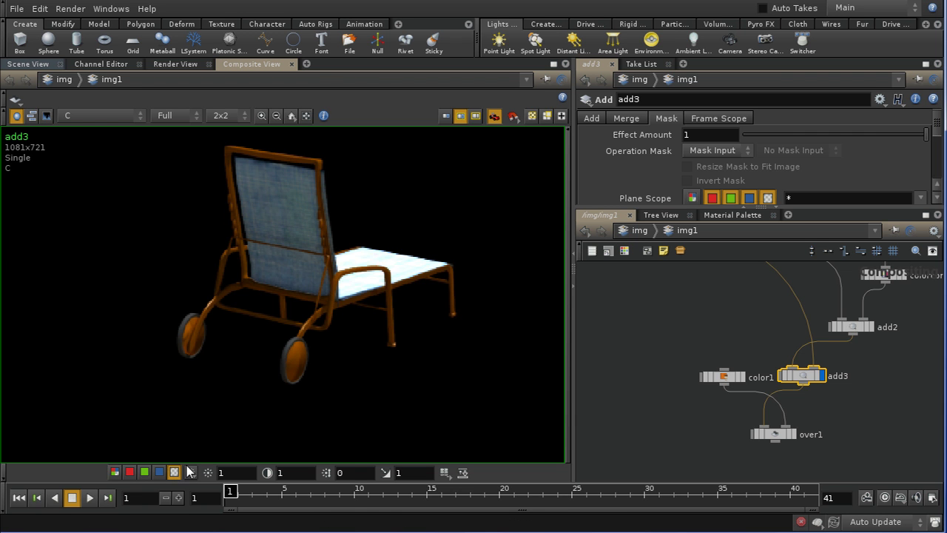
pyautogui.moveTo(389, 359); pyautogui.dragTo(286, 224)
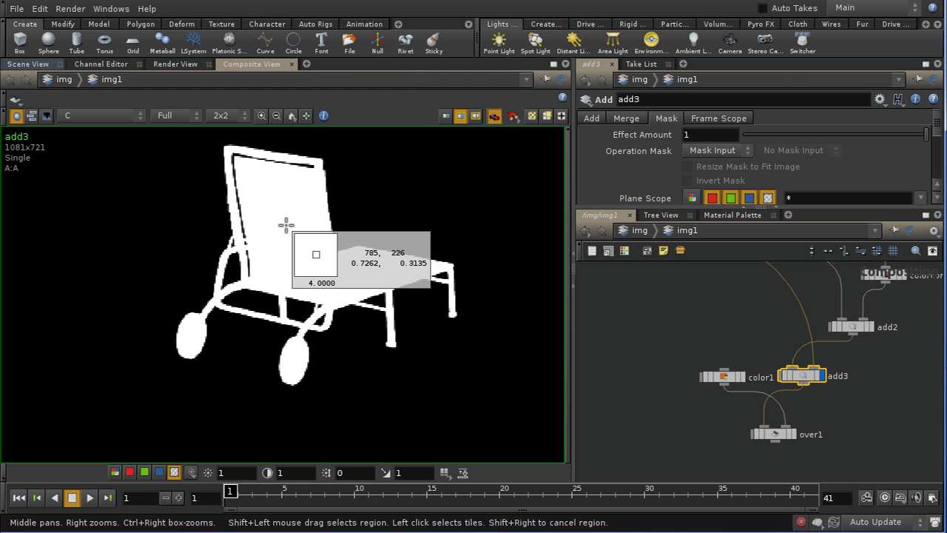
pyautogui.moveTo(287, 224); pyautogui.dragTo(282, 228)
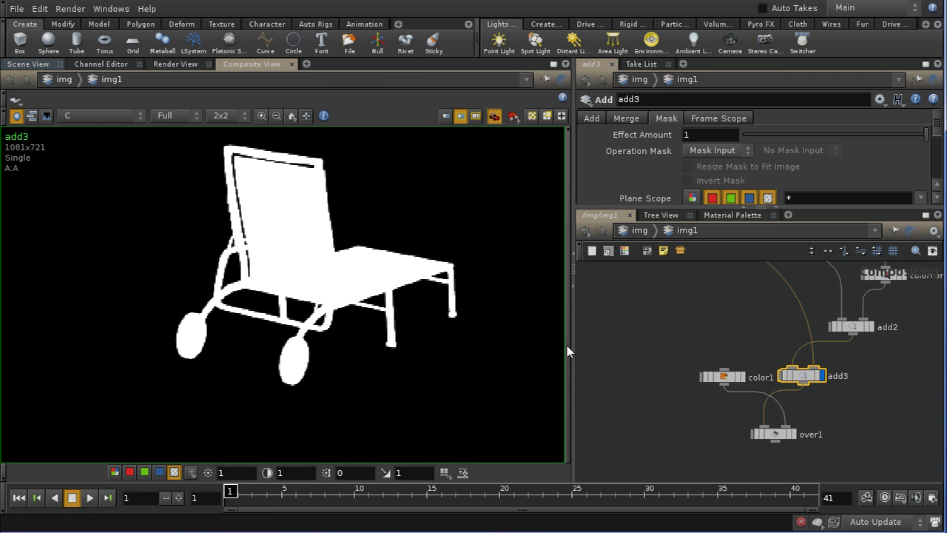
# Display main_1_pic's alpha channel and sample its pixel values on the chair.
pyautogui.moveTo(711, 304); pyautogui.dragTo(713, 420, button='middle')
pyautogui.moveTo(659, 336); pyautogui.dragTo(774, 417, button='middle')
pyautogui.moveTo(688, 311); pyautogui.dragTo(744, 448, button='middle')
pyautogui.moveTo(621, 366); pyautogui.dragTo(693, 401, button='middle')
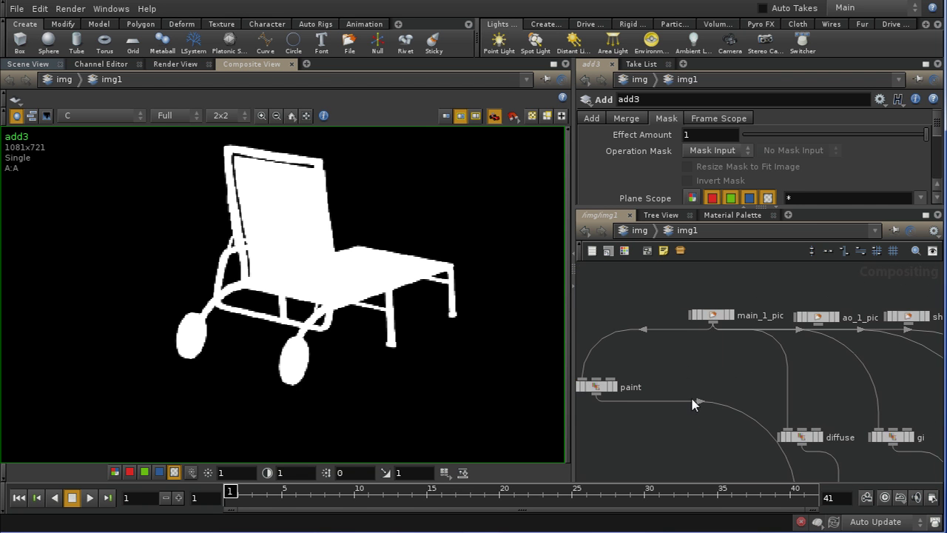
pyautogui.moveTo(687, 365); pyautogui.dragTo(701, 405, button='middle')
pyautogui.moveTo(727, 356); pyautogui.dragTo(730, 343)
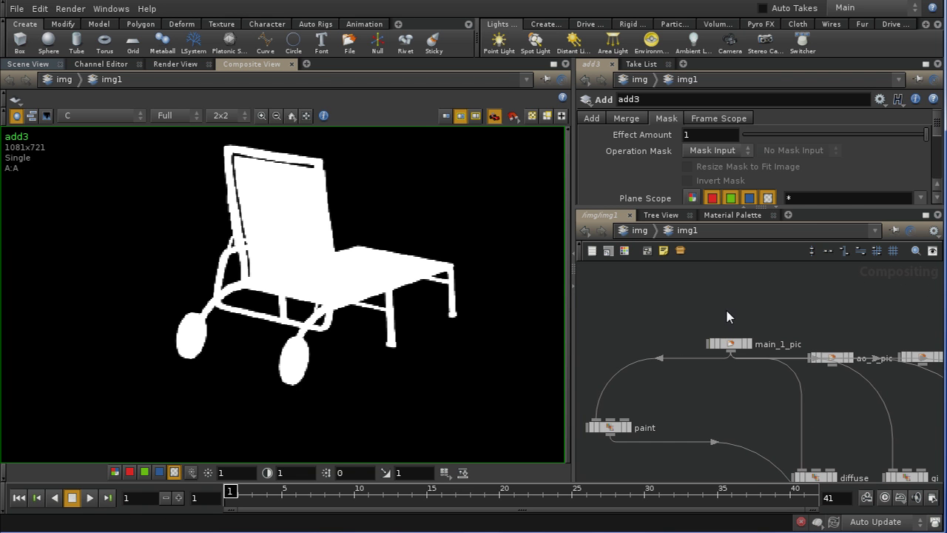
pyautogui.click(740, 344)
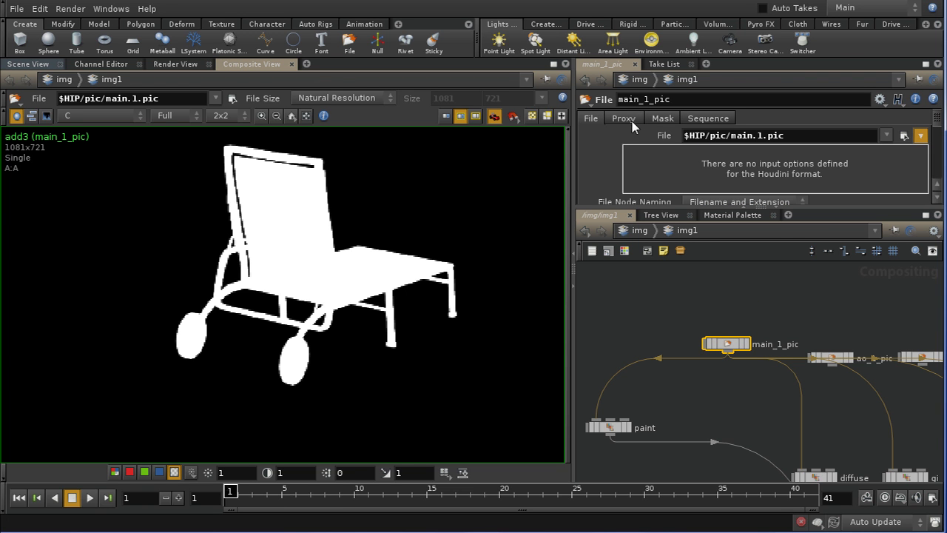
pyautogui.click(745, 344)
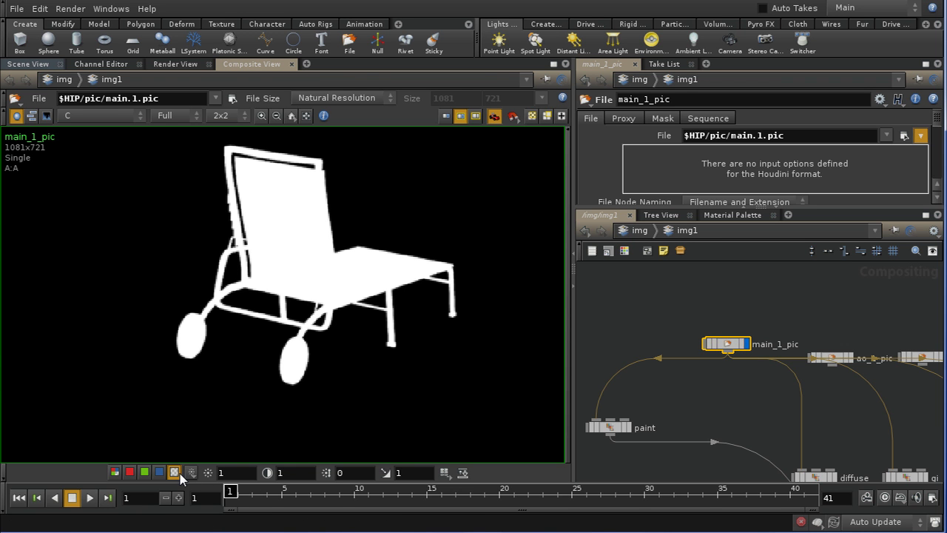
pyautogui.click(208, 472)
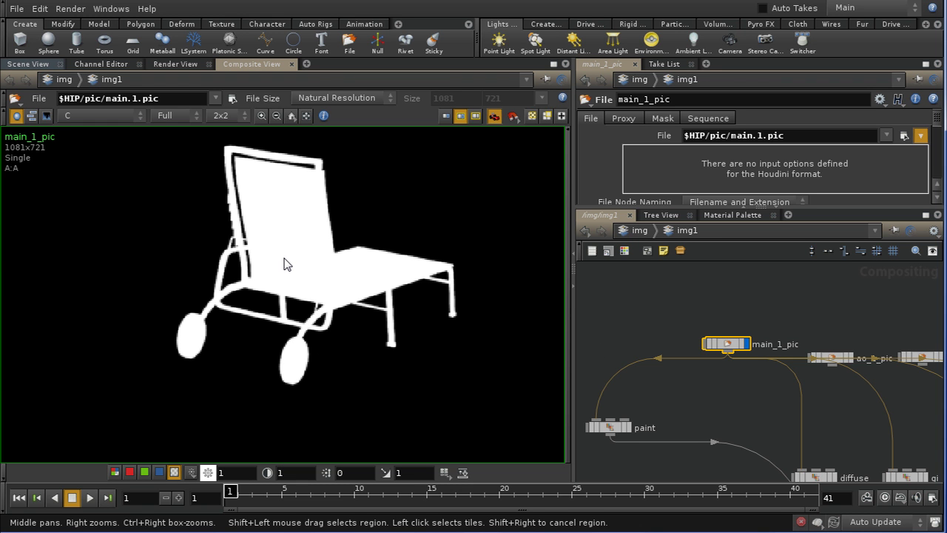
pyautogui.moveTo(285, 264); pyautogui.dragTo(741, 428)
pyautogui.moveTo(437, 325); pyautogui.dragTo(373, 271)
# Insert a Limit node directly after main_1_pic, ahead of all its outgoing branches, and space the two nodes apart.
pyautogui.moveTo(724, 343); pyautogui.dragTo(722, 312)
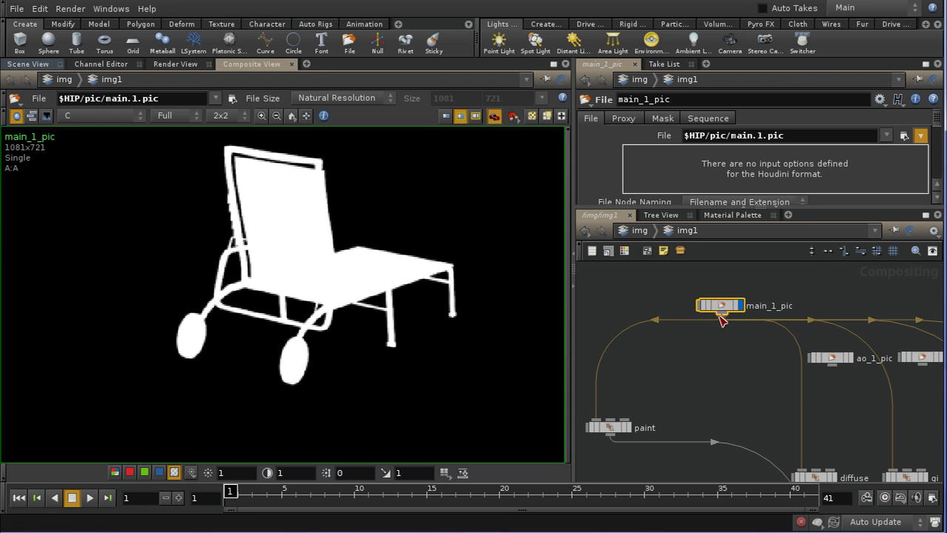
pyautogui.press('Tab')
pyautogui.write('li')
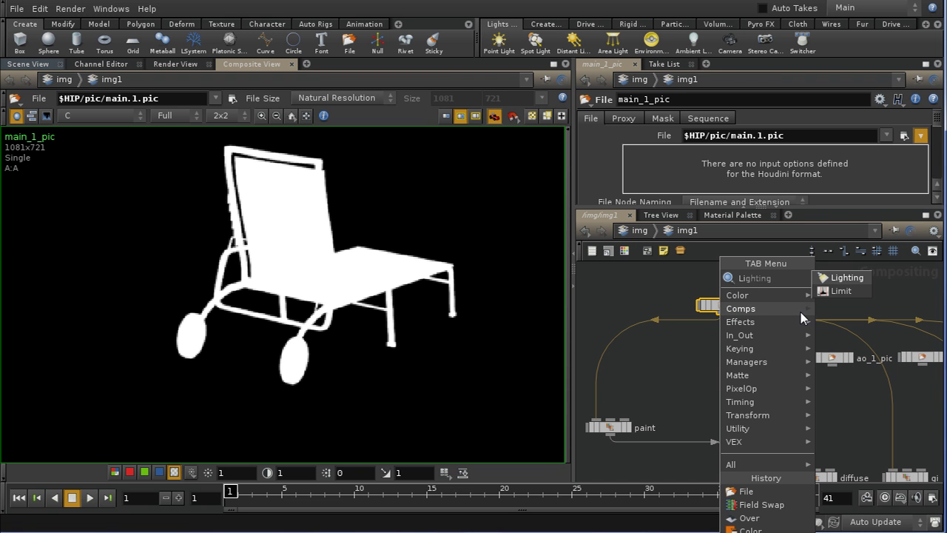
pyautogui.click(826, 292)
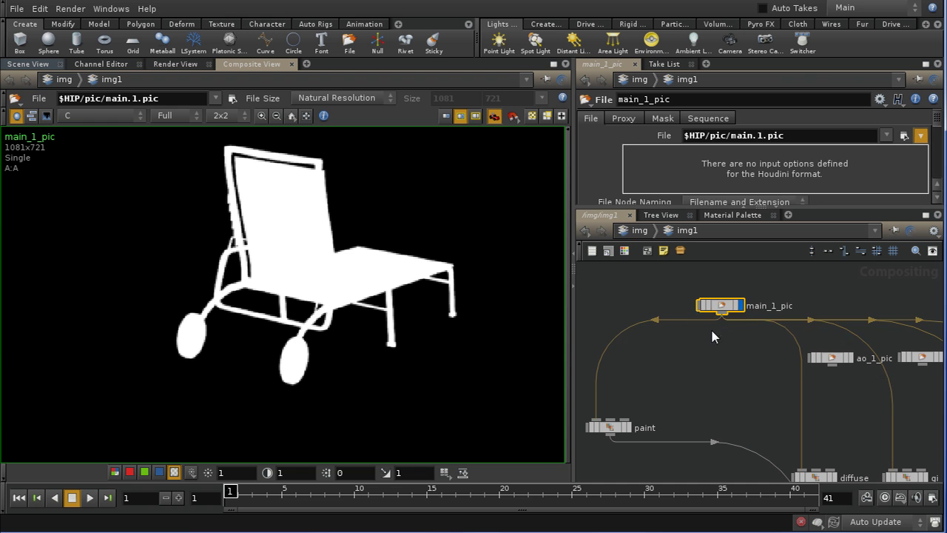
pyautogui.click(713, 328)
pyautogui.moveTo(718, 329); pyautogui.dragTo(713, 298)
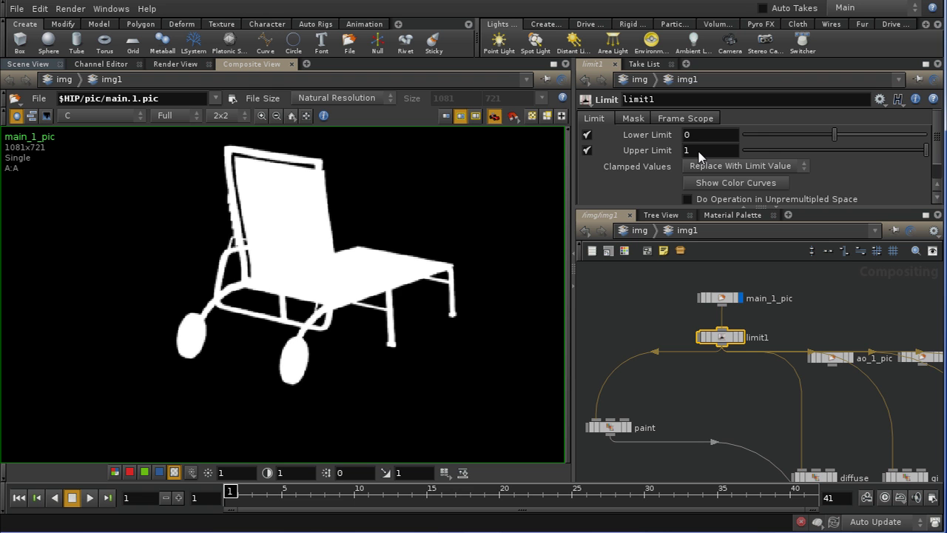
# Restrict limit1's plane scope to alpha by excluding red, green and blue, and clear its additional planes pattern.
pyautogui.click(633, 119)
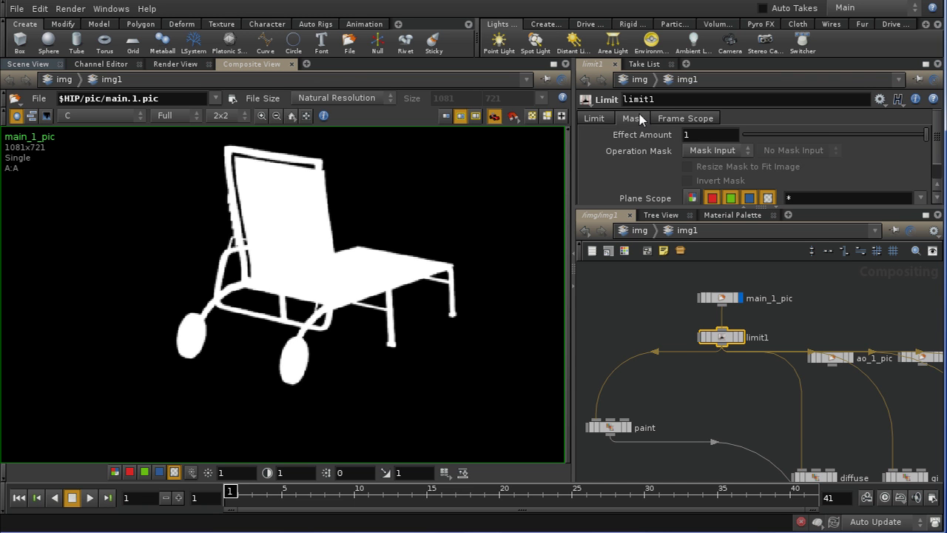
pyautogui.click(750, 198)
pyautogui.click(731, 198)
pyautogui.click(712, 198)
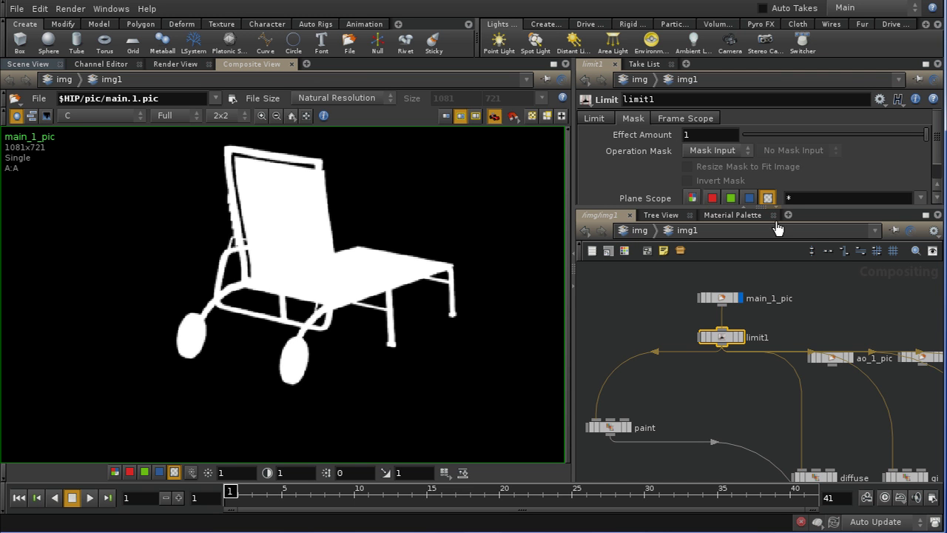
pyautogui.click(722, 339)
pyautogui.press('space')
pyautogui.moveTo(770, 441); pyautogui.dragTo(768, 441, button='middle')
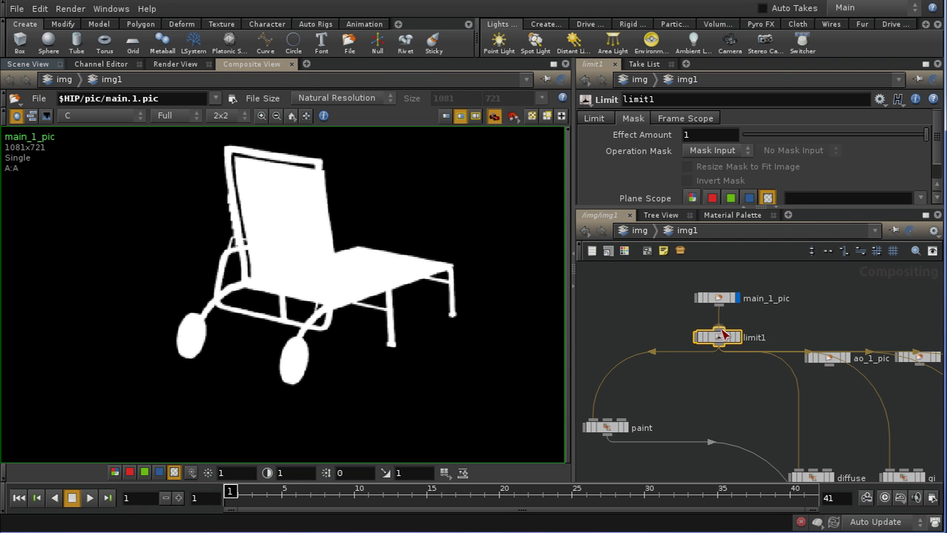
# Display add3's alpha channel and sample its pixel values on the chair's backrest.
pyautogui.moveTo(745, 422); pyautogui.dragTo(673, 310, button='middle')
pyautogui.moveTo(698, 421)
pyautogui.mouseDown(button='middle')
pyautogui.moveTo(686, 345)
pyautogui.moveTo(656, 317)
pyautogui.moveTo(708, 328)
pyautogui.moveTo(723, 354)
pyautogui.moveTo(705, 304)
pyautogui.moveTo(715, 303)
pyautogui.mouseUp(button='middle')
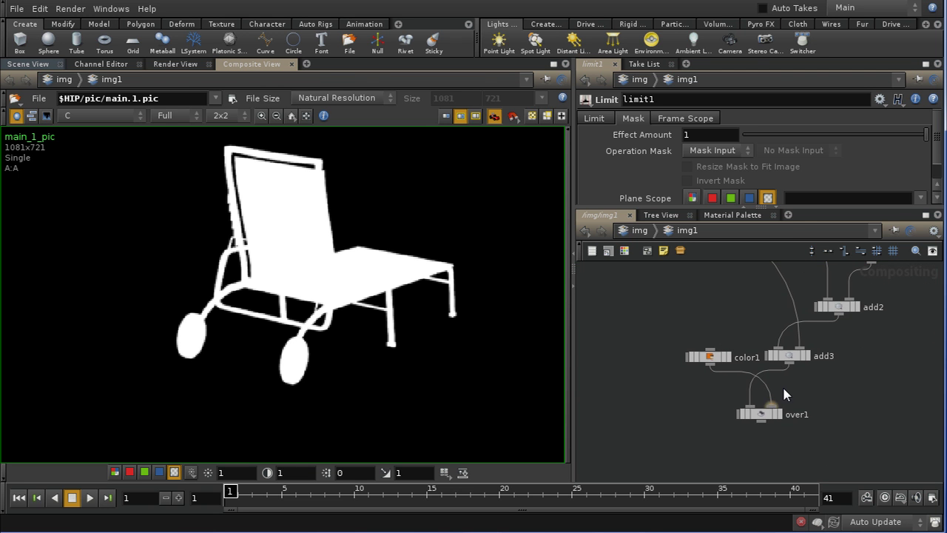
pyautogui.click(787, 357)
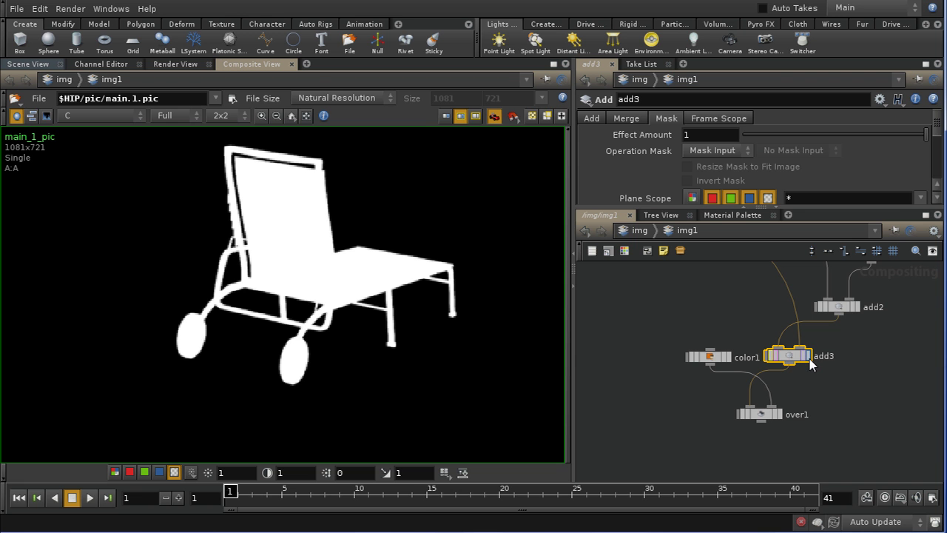
pyautogui.click(809, 358)
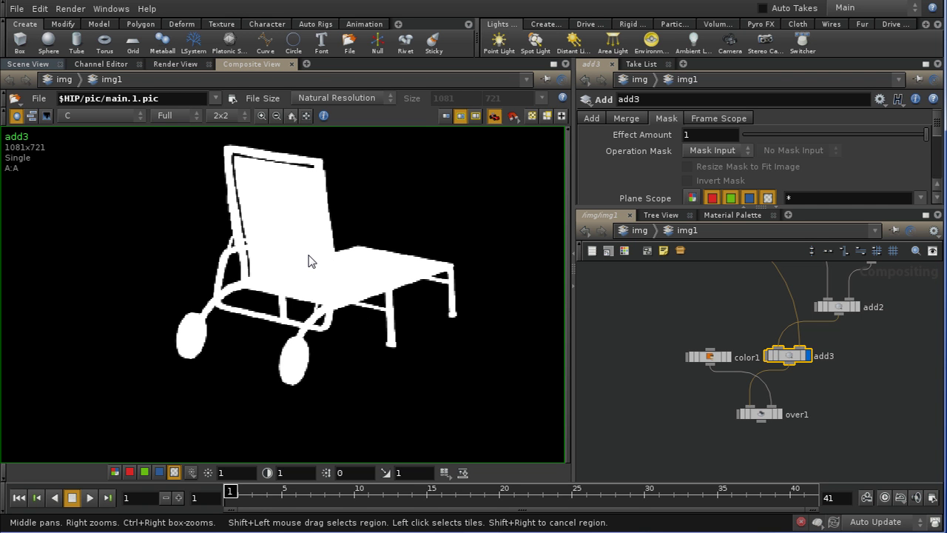
pyautogui.click(302, 227)
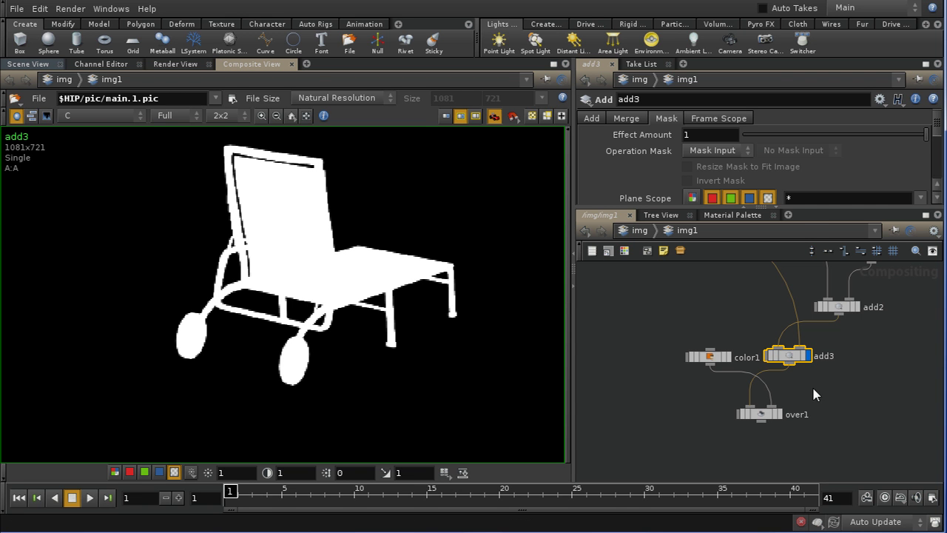
# Exclude alpha from add3's plane scope and clear its additional planes pattern.
pyautogui.moveTo(909, 375); pyautogui.dragTo(881, 441, button='middle')
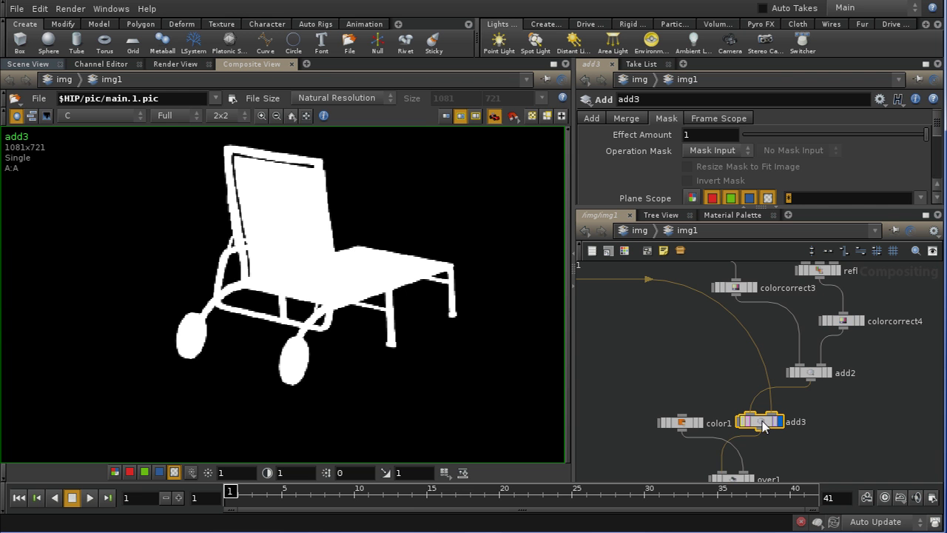
pyautogui.moveTo(828, 343); pyautogui.dragTo(727, 342, button='middle')
pyautogui.moveTo(819, 416); pyautogui.dragTo(677, 326, button='middle')
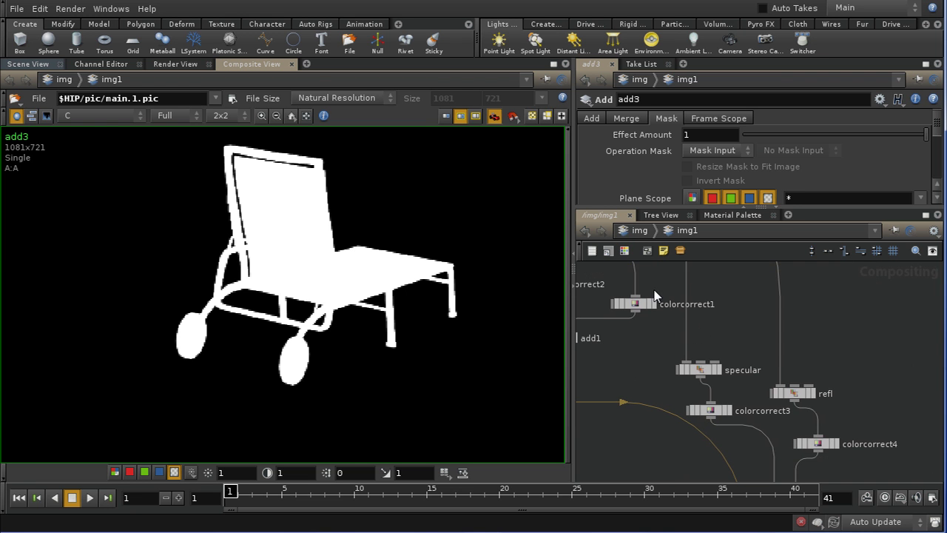
pyautogui.moveTo(857, 453); pyautogui.dragTo(840, 398, button='middle')
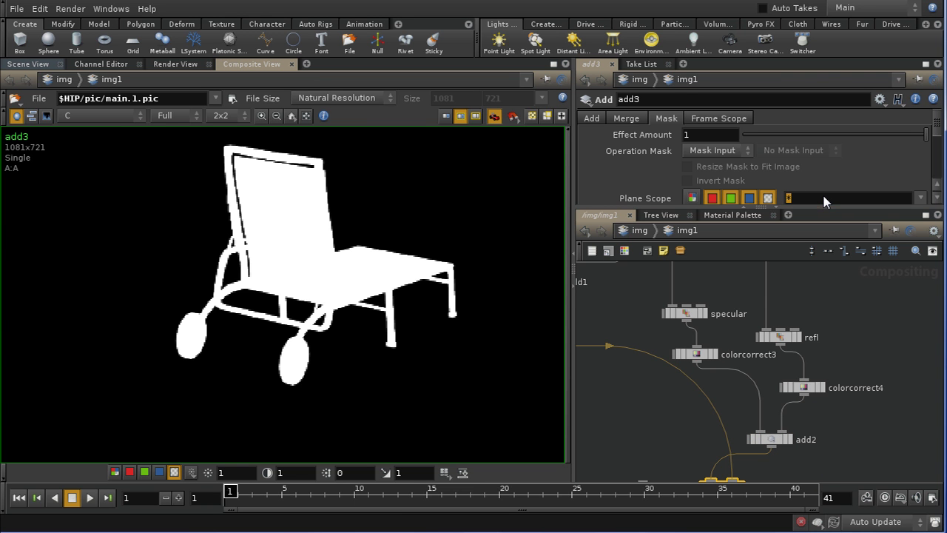
pyautogui.click(768, 198)
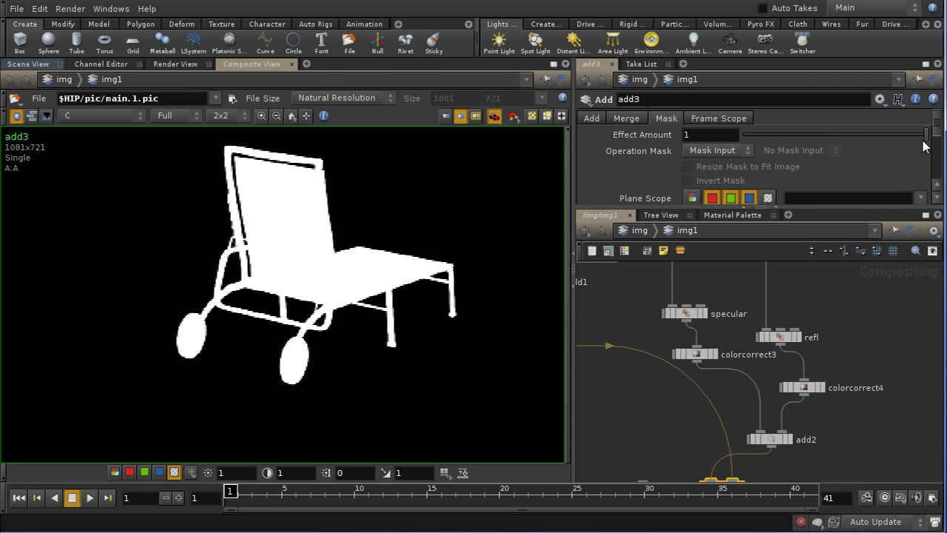
pyautogui.moveTo(936, 130); pyautogui.dragTo(937, 140)
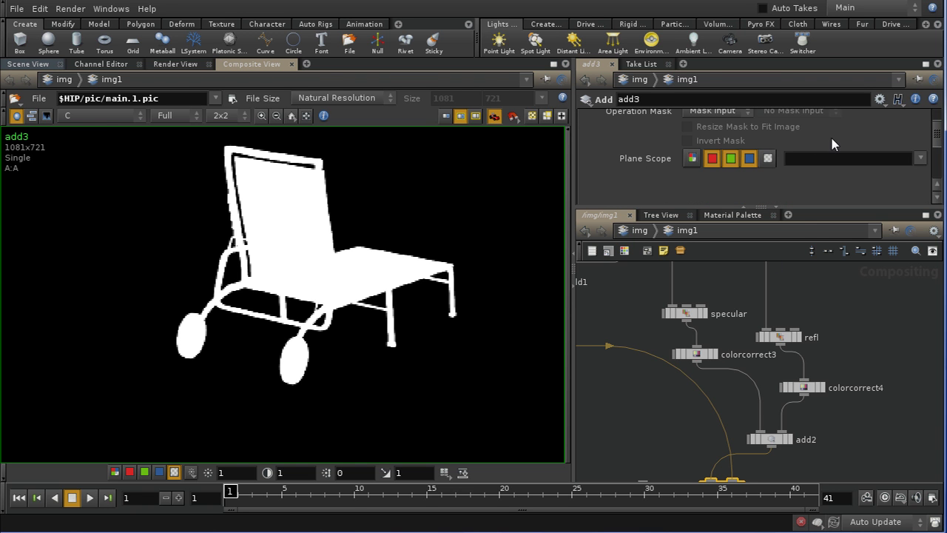
# Inspect the settings of add2 and add1 and sample the displayed alpha on the chair's backrest.
pyautogui.click(783, 440)
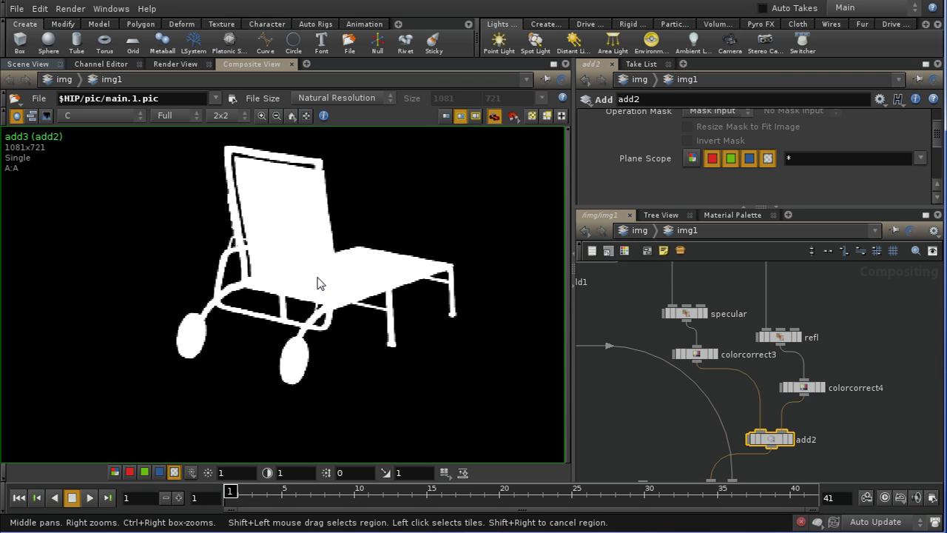
pyautogui.moveTo(317, 284); pyautogui.dragTo(282, 225)
pyautogui.moveTo(612, 360); pyautogui.dragTo(774, 463, button='middle')
pyautogui.moveTo(727, 436); pyautogui.dragTo(753, 454, button='middle')
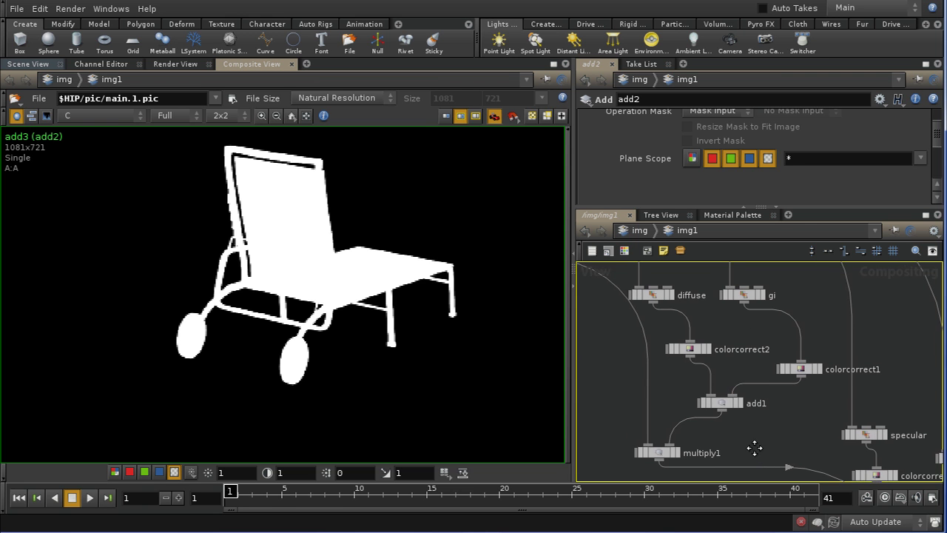
pyautogui.moveTo(691, 367); pyautogui.dragTo(724, 419)
pyautogui.moveTo(767, 451); pyautogui.dragTo(765, 440)
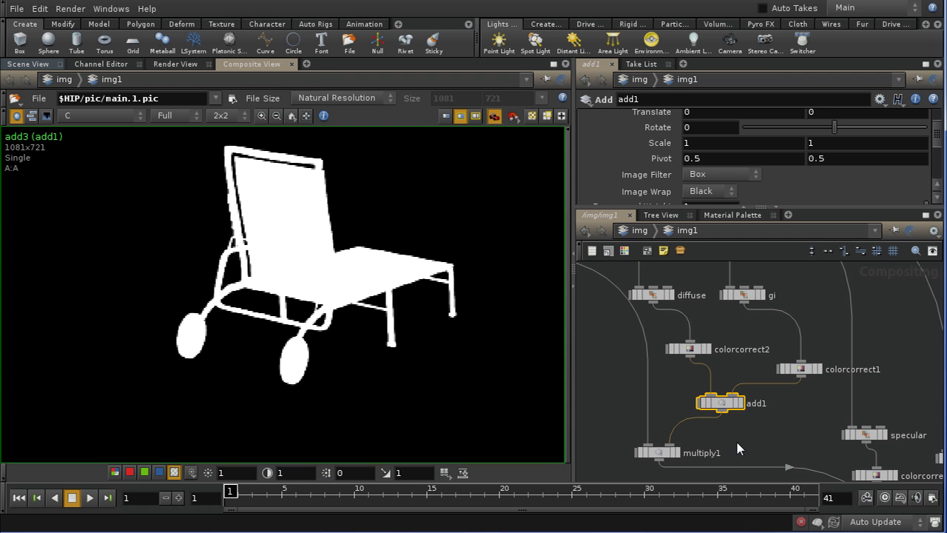
pyautogui.moveTo(739, 442); pyautogui.dragTo(747, 401, button='middle')
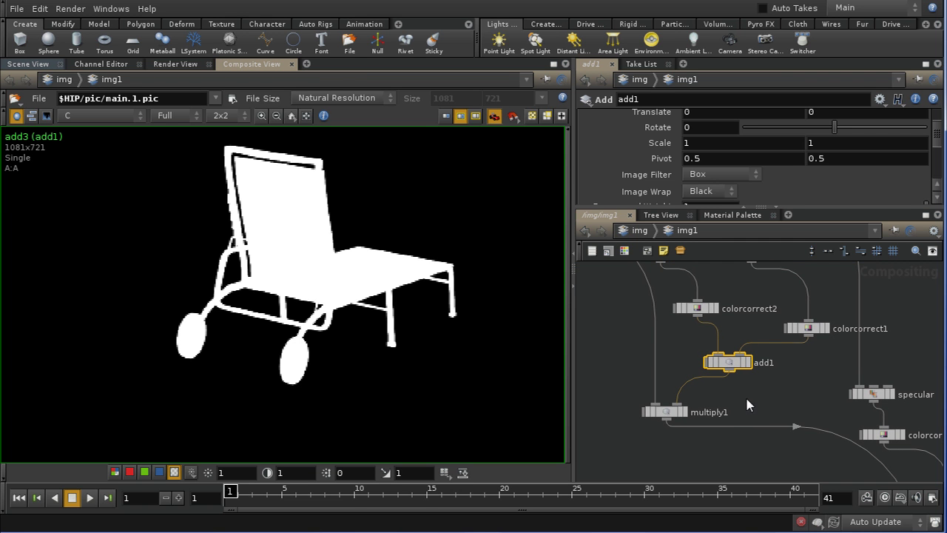
pyautogui.click(742, 337)
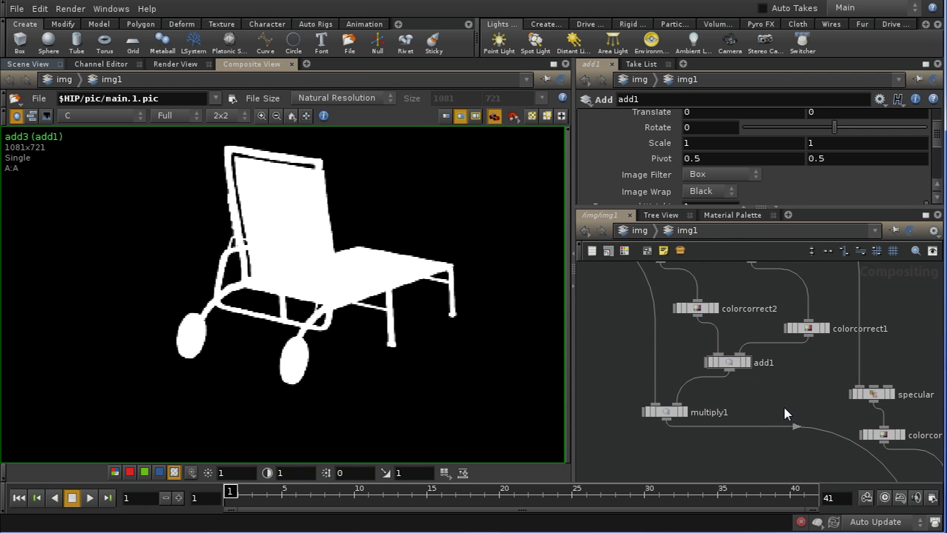
# Exclude alpha from multiply1's plane scope and clear its additional planes pattern.
pyautogui.click(668, 412)
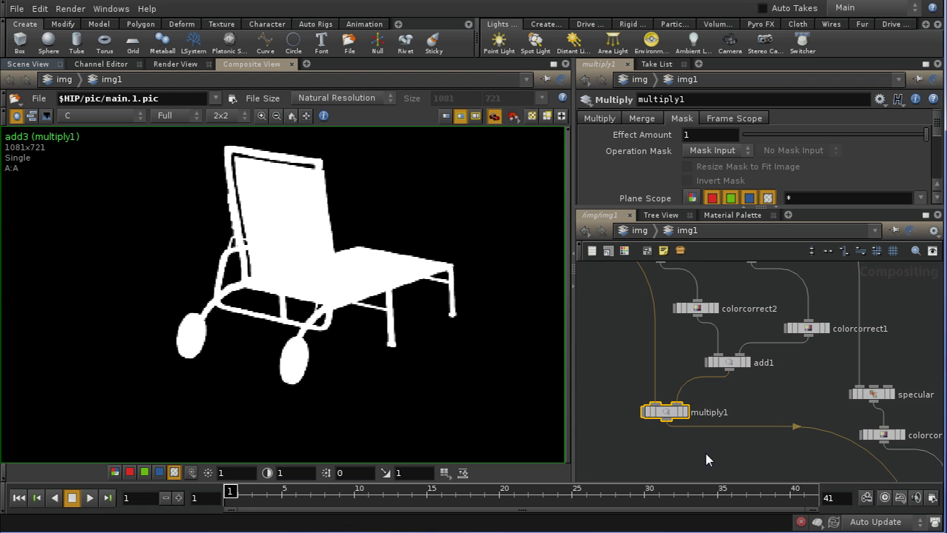
pyautogui.moveTo(704, 450); pyautogui.dragTo(723, 426, button='middle')
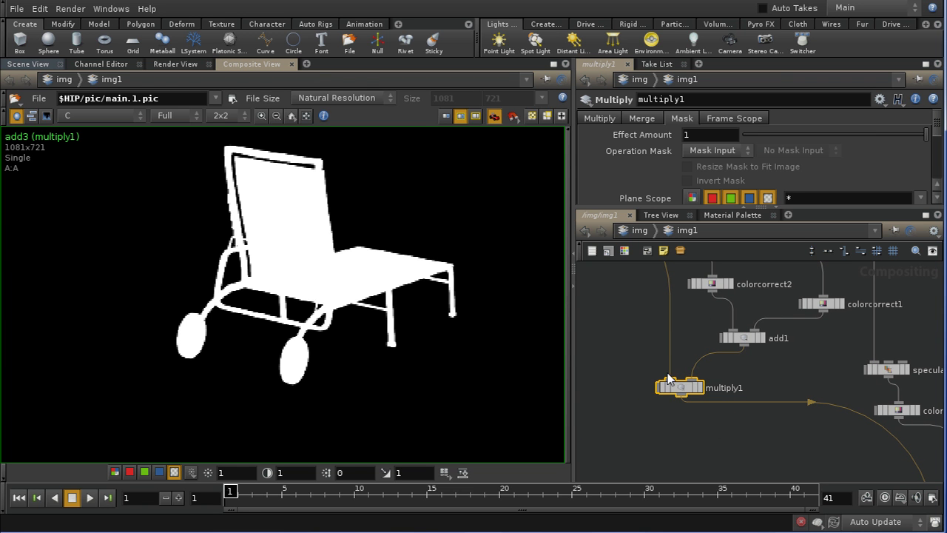
pyautogui.click(767, 195)
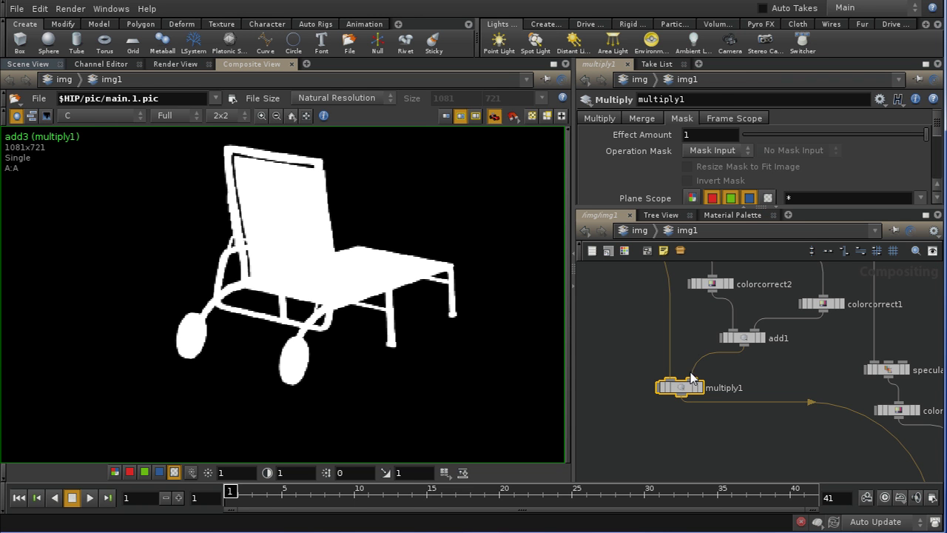
pyautogui.click(807, 198)
pyautogui.moveTo(938, 132); pyautogui.dragTo(938, 139)
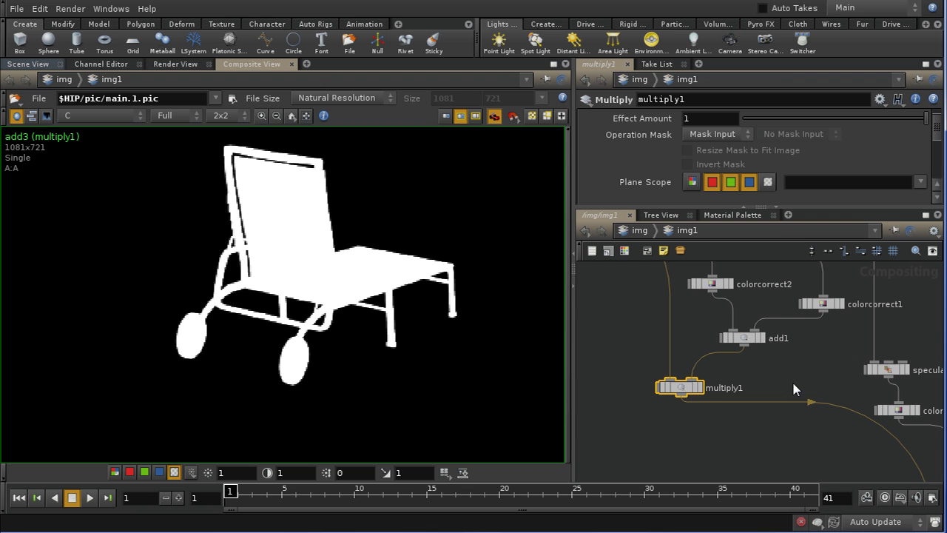
# Swap multiply1's inputs by wiring paint into the second input and add1 into the first.
pyautogui.moveTo(749, 377); pyautogui.dragTo(831, 454, button='middle')
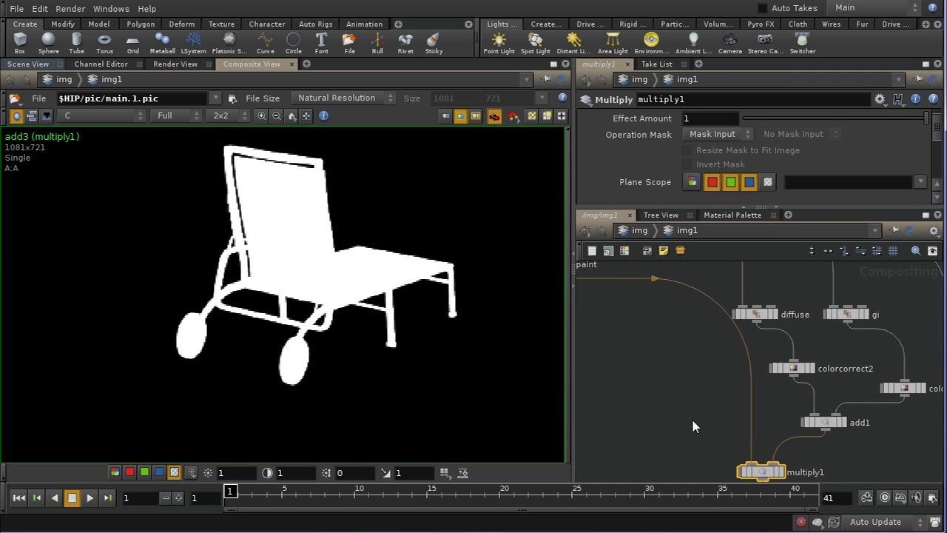
pyautogui.moveTo(693, 425)
pyautogui.mouseDown(button='middle')
pyautogui.moveTo(733, 447)
pyautogui.moveTo(717, 395)
pyautogui.moveTo(701, 401)
pyautogui.moveTo(743, 414)
pyautogui.moveTo(652, 335)
pyautogui.mouseUp(button='middle')
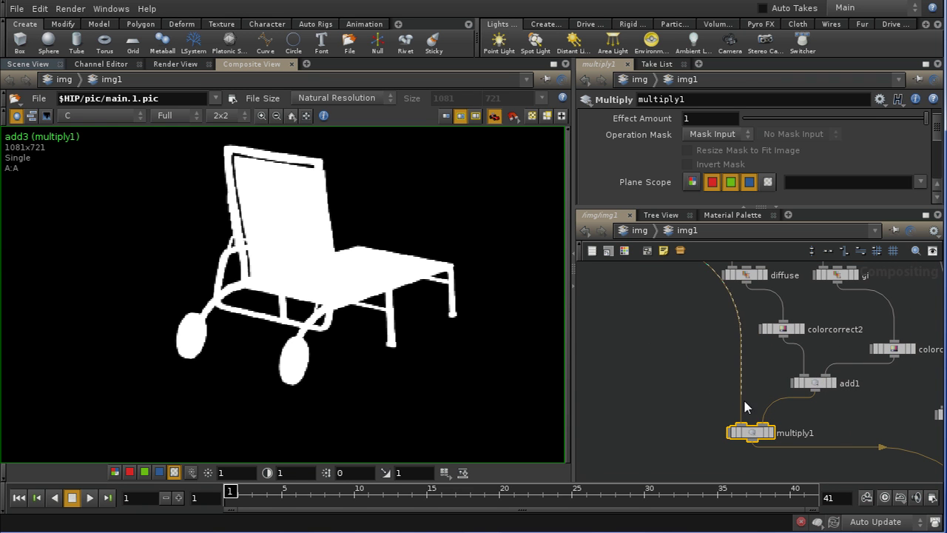
pyautogui.click(763, 429)
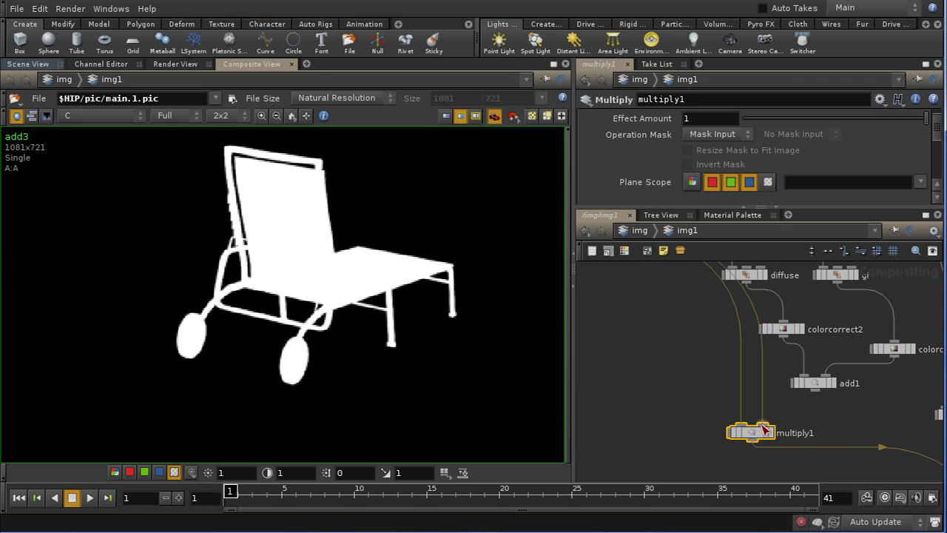
pyautogui.click(813, 392)
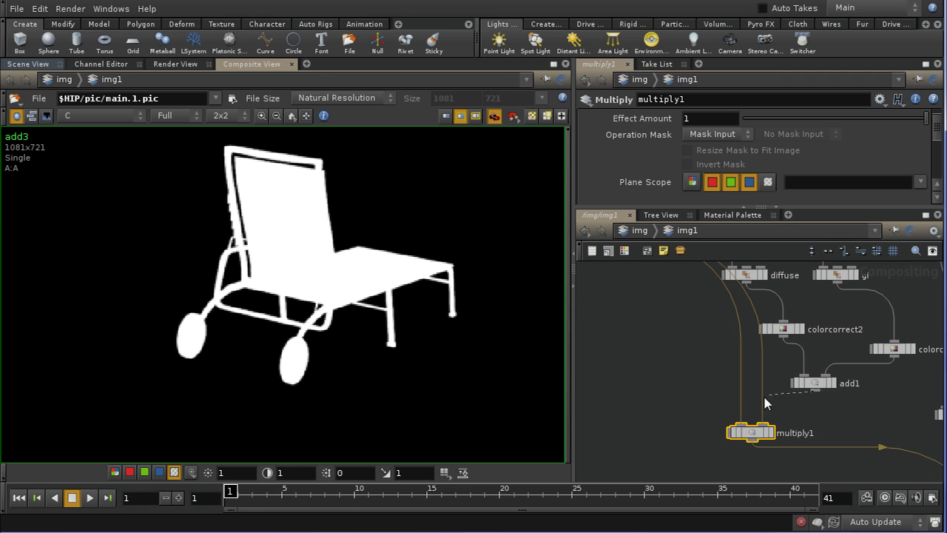
pyautogui.click(743, 426)
pyautogui.moveTo(806, 448); pyautogui.dragTo(804, 423, button='middle')
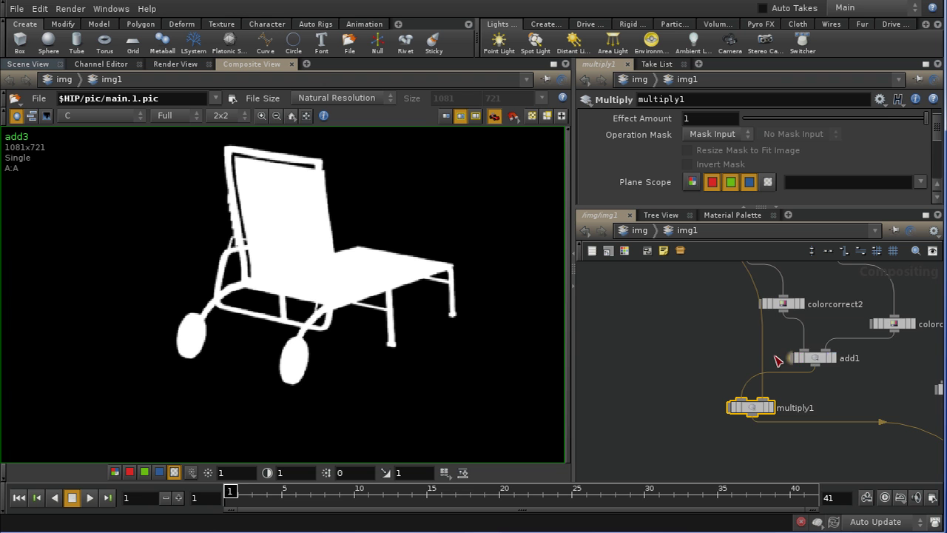
# Display multiply1's alpha and sample its values on the chair.
pyautogui.moveTo(808, 358)
pyautogui.mouseDown(button='middle')
pyautogui.moveTo(810, 395)
pyautogui.moveTo(913, 508)
pyautogui.mouseUp(button='middle')
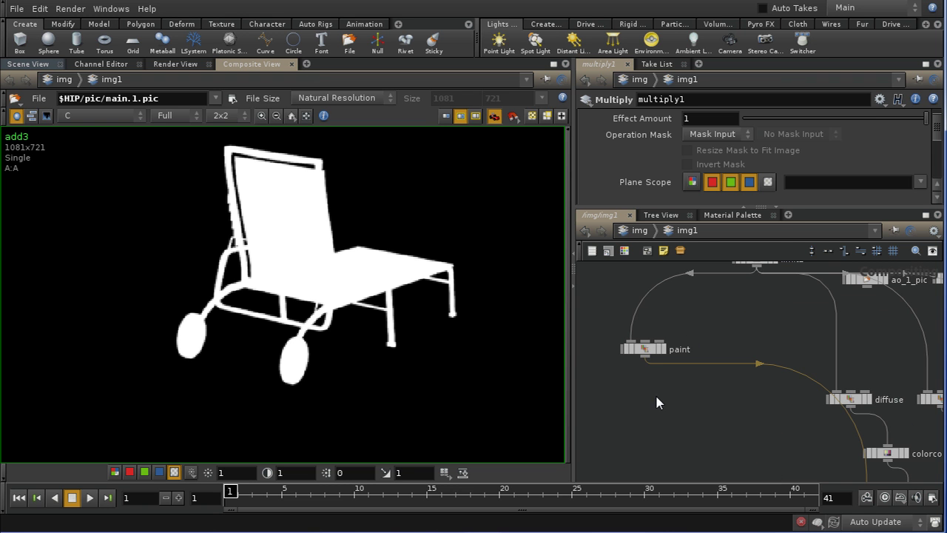
pyautogui.moveTo(780, 453); pyautogui.dragTo(690, 362, button='middle')
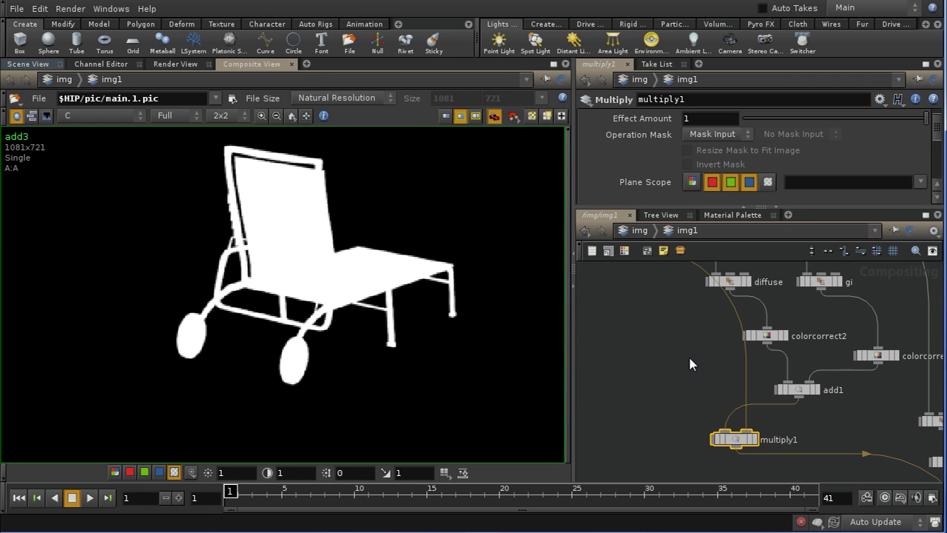
pyautogui.click(754, 438)
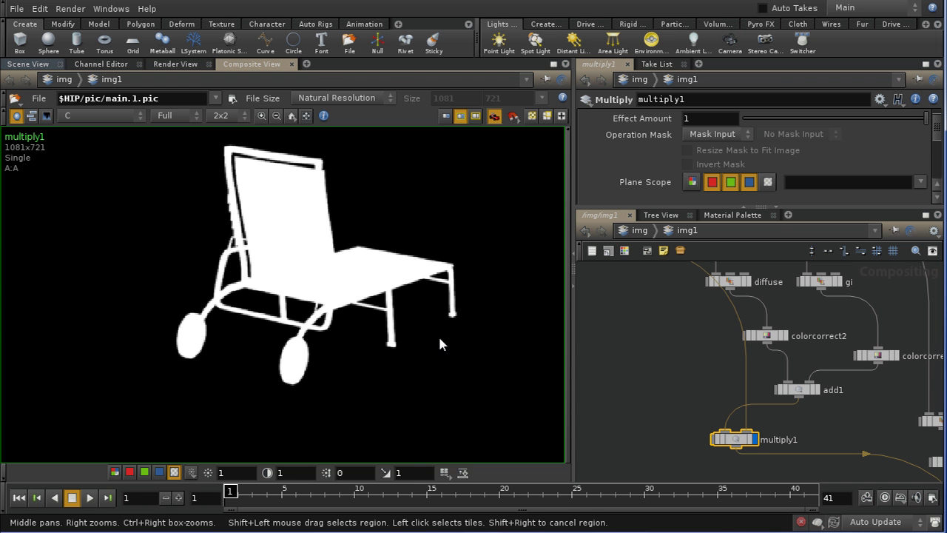
pyautogui.moveTo(361, 287); pyautogui.dragTo(266, 279)
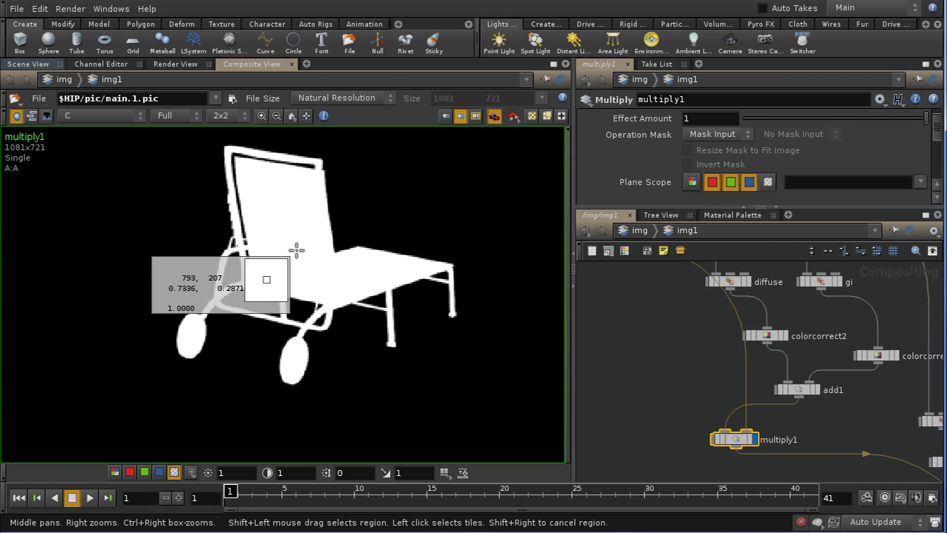
pyautogui.moveTo(296, 251); pyautogui.dragTo(298, 252)
# Display the over1 composite in full colour and inspect the chair's wheel and frame edges up close.
pyautogui.moveTo(817, 461); pyautogui.dragTo(651, 338, button='middle')
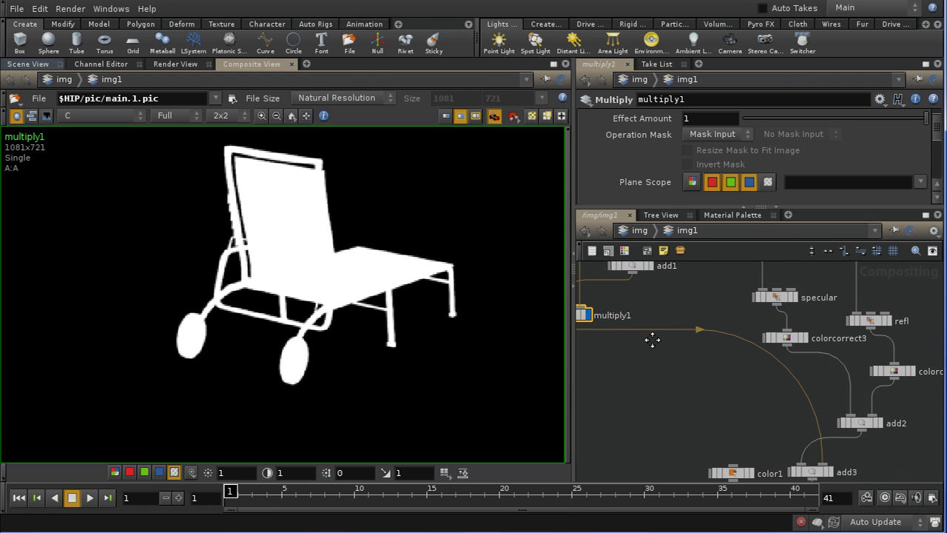
pyautogui.moveTo(774, 429); pyautogui.dragTo(711, 366, button='middle')
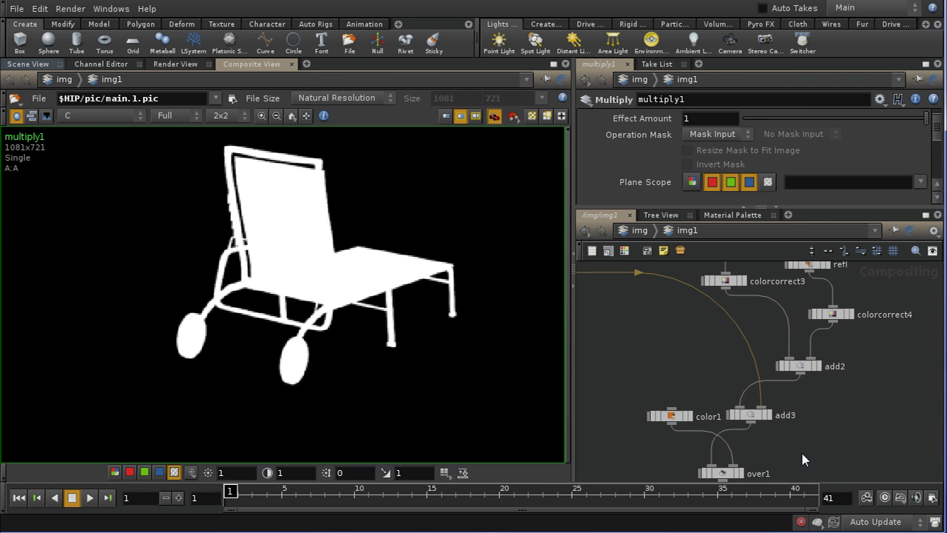
pyautogui.moveTo(802, 453); pyautogui.dragTo(840, 397, button='middle')
pyautogui.click(777, 422)
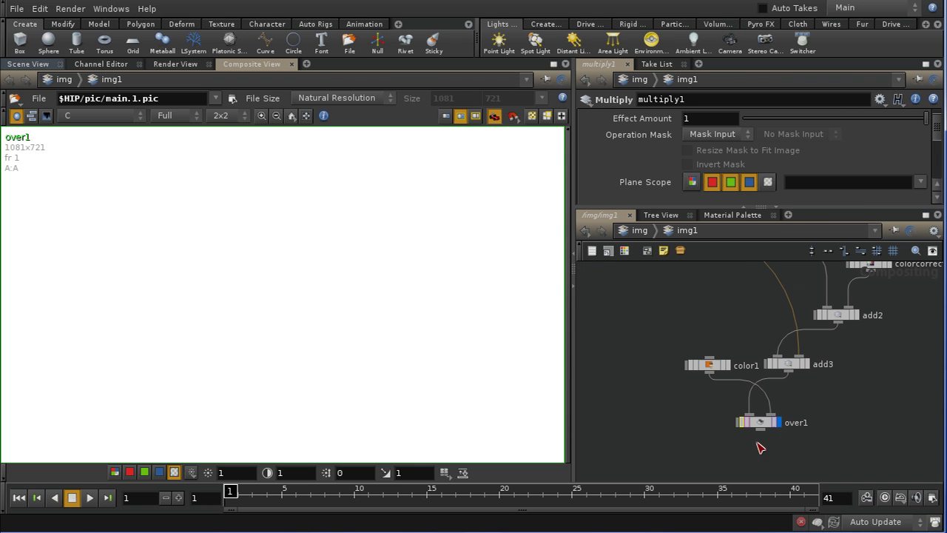
pyautogui.click(761, 428)
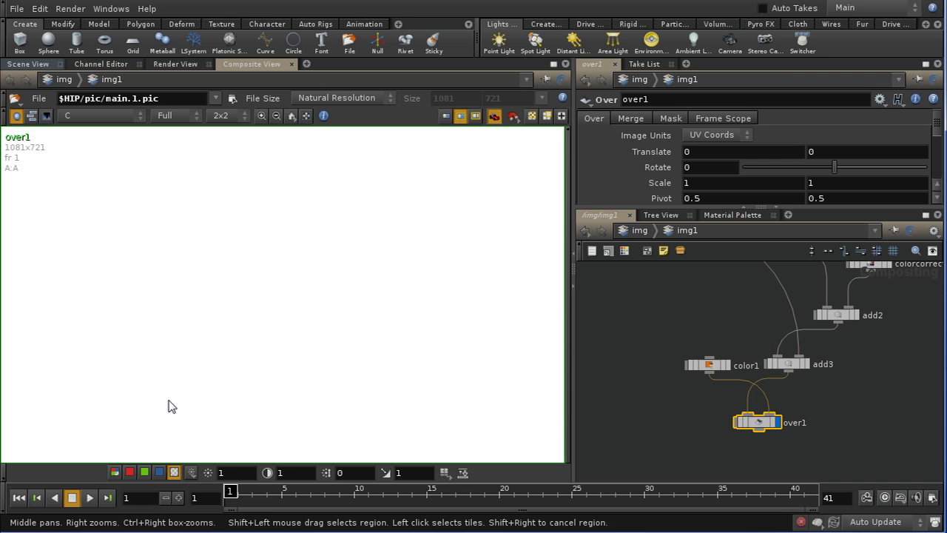
pyautogui.click(114, 473)
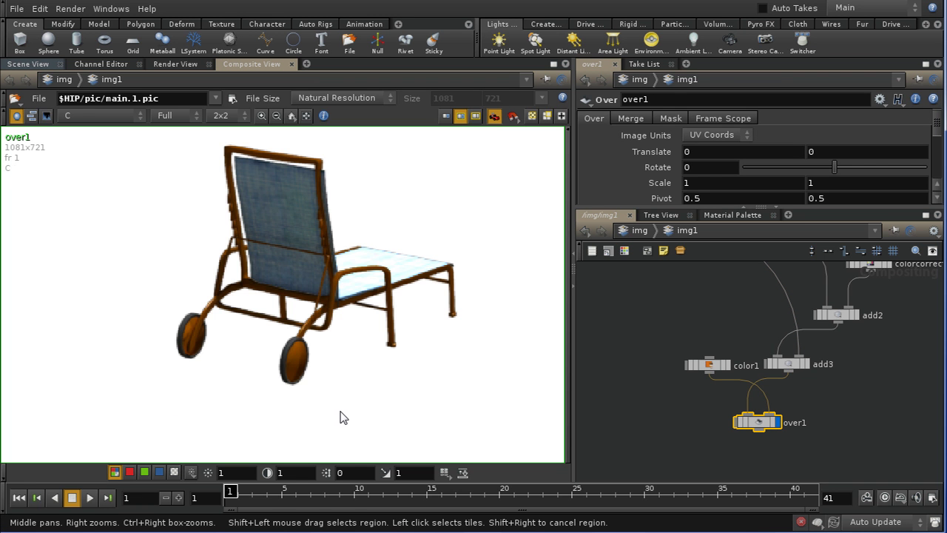
pyautogui.moveTo(336, 410); pyautogui.dragTo(329, 271, button='right')
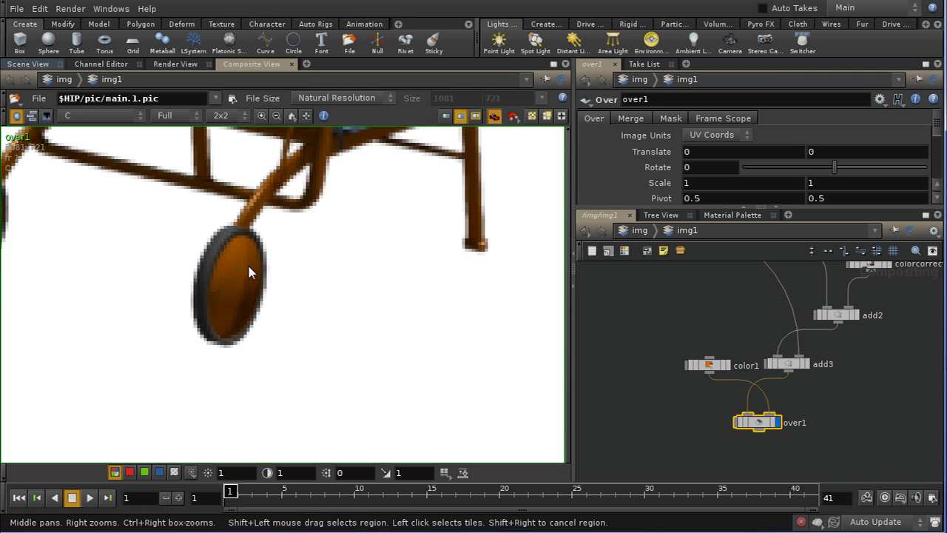
pyautogui.moveTo(288, 280); pyautogui.dragTo(434, 367, button='middle')
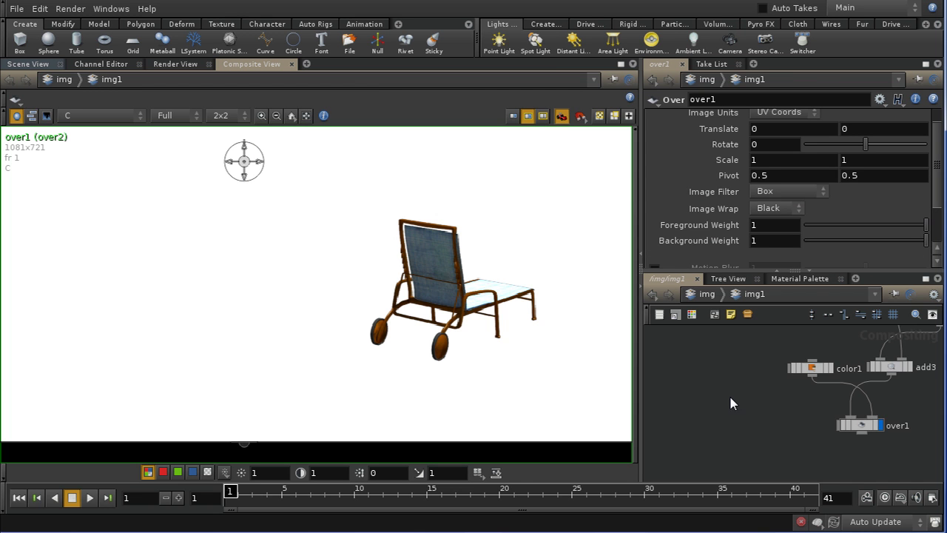
# Move the shadows_floor_1_pic node down the network to the free area beside over1.
pyautogui.moveTo(730, 403); pyautogui.dragTo(737, 431, button='middle')
pyautogui.moveTo(789, 355); pyautogui.dragTo(746, 376, button='middle')
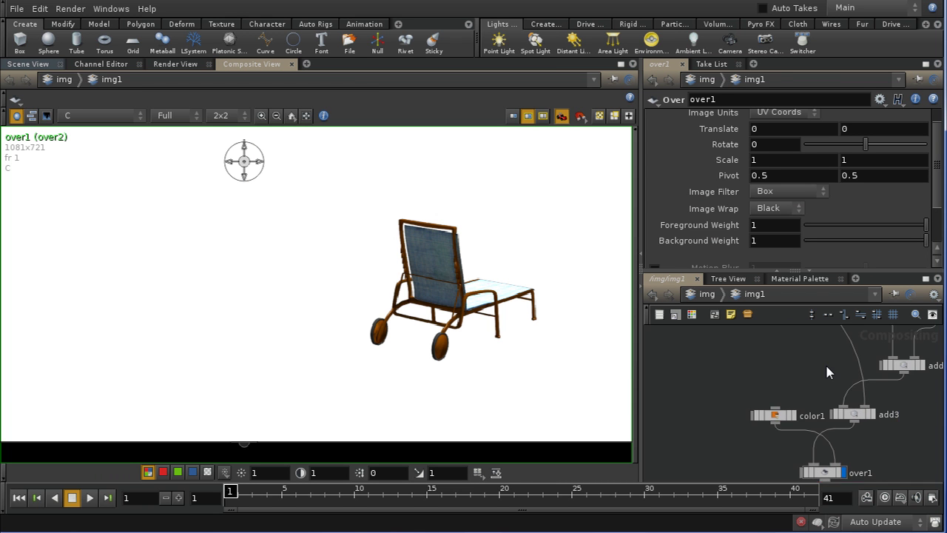
pyautogui.moveTo(828, 373); pyautogui.dragTo(787, 408, button='middle')
pyautogui.moveTo(935, 375); pyautogui.dragTo(922, 407, button='right')
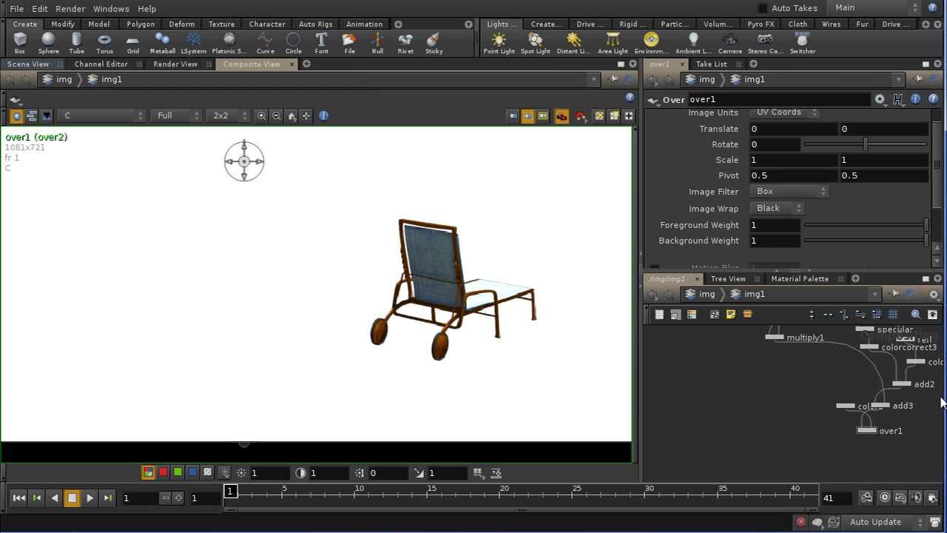
pyautogui.moveTo(930, 406); pyautogui.dragTo(895, 481, button='middle')
pyautogui.moveTo(903, 381); pyautogui.dragTo(905, 474, button='middle')
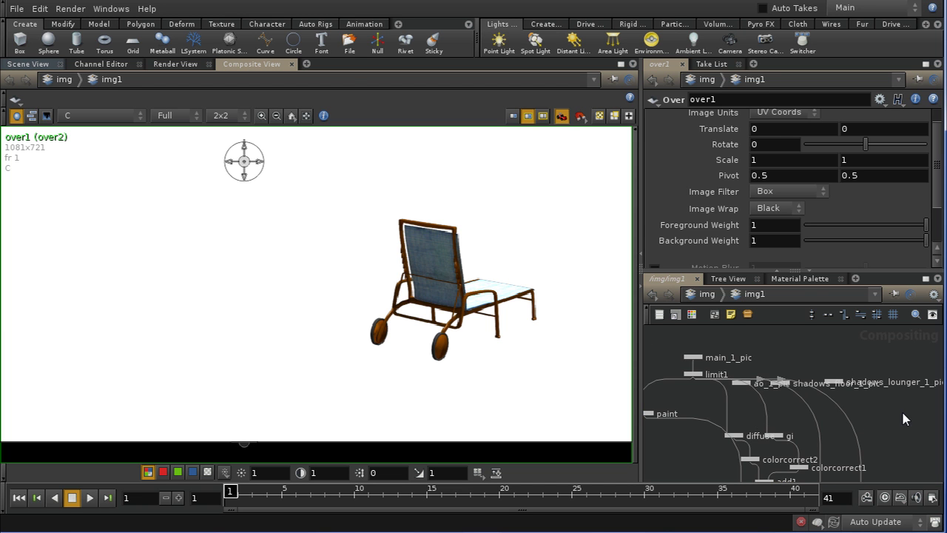
pyautogui.click(780, 383)
pyautogui.moveTo(879, 430); pyautogui.dragTo(878, 381, button='middle')
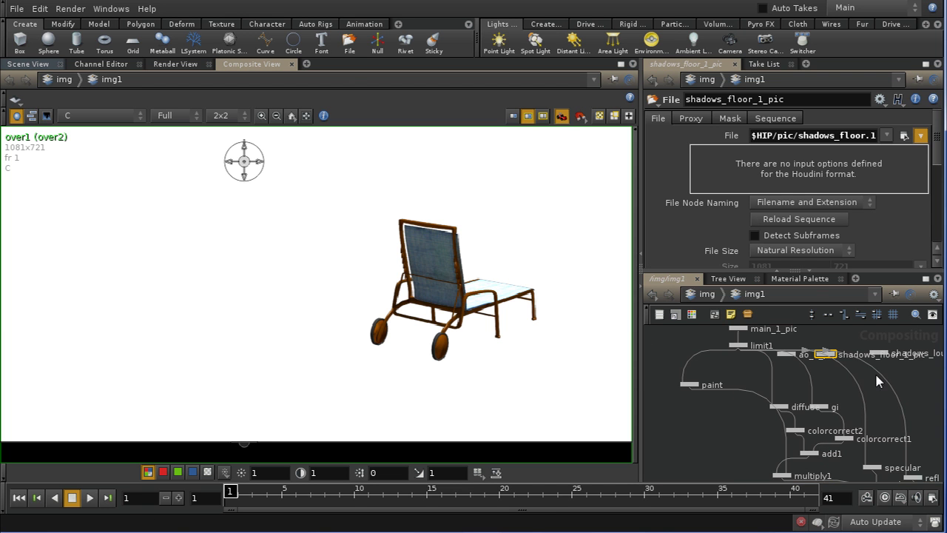
pyautogui.moveTo(829, 357); pyautogui.dragTo(704, 456)
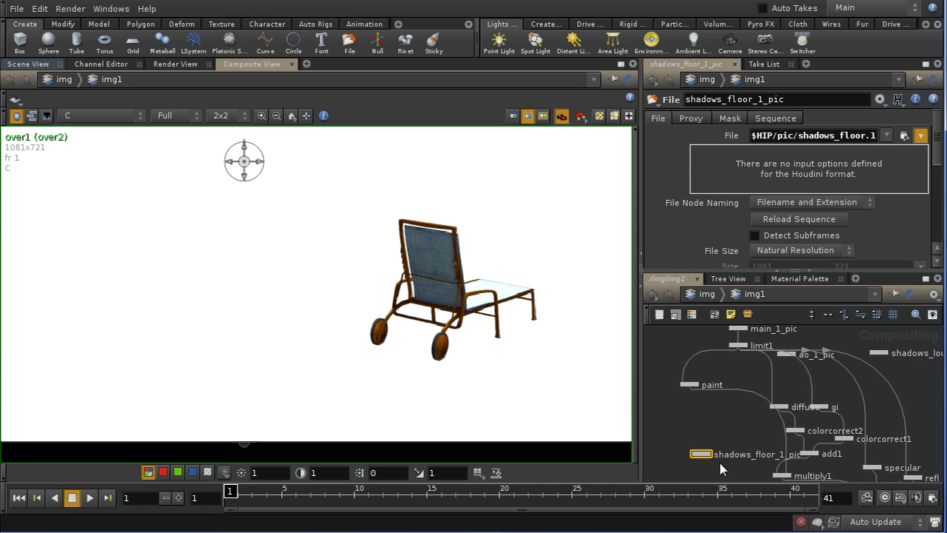
pyautogui.moveTo(720, 464); pyautogui.dragTo(742, 387, button='middle')
pyautogui.moveTo(730, 379); pyautogui.dragTo(720, 451)
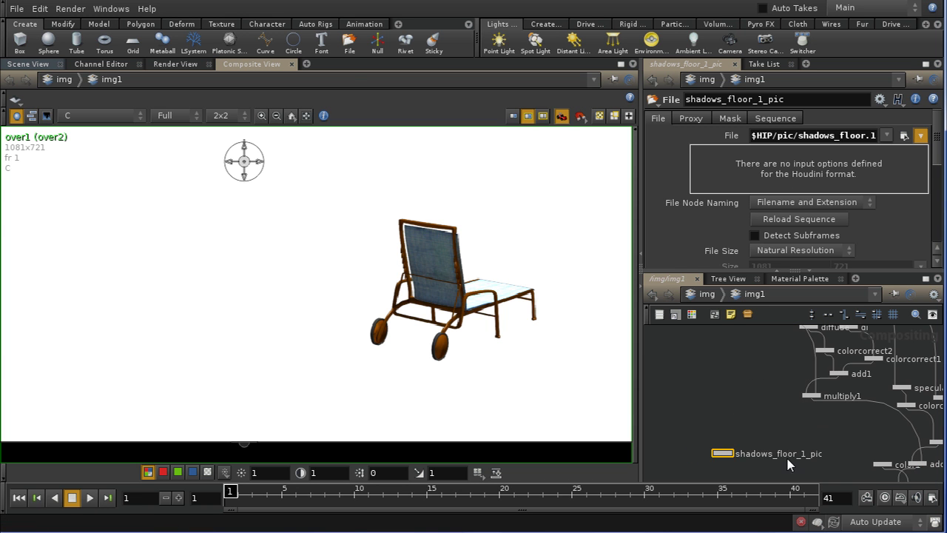
pyautogui.moveTo(813, 471); pyautogui.dragTo(805, 397, button='middle')
pyautogui.moveTo(888, 459); pyautogui.dragTo(816, 446, button='middle')
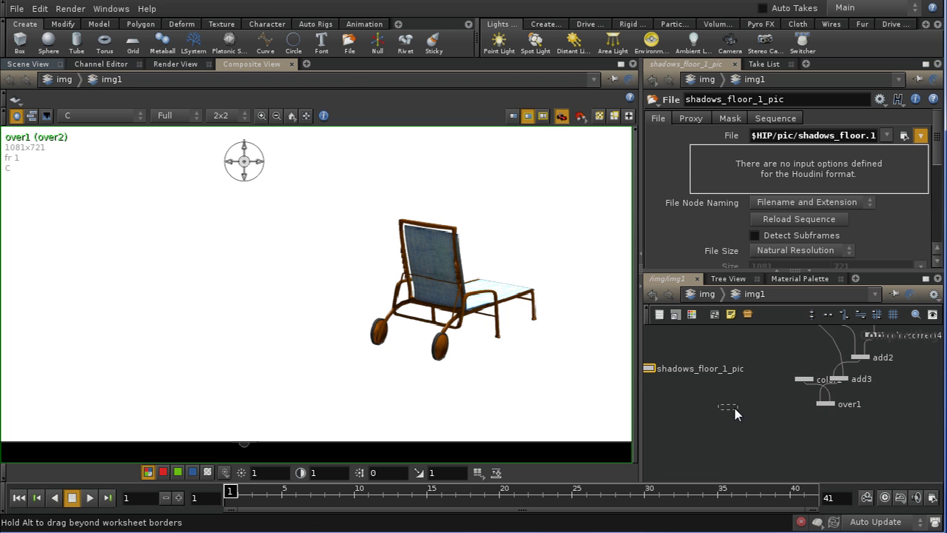
pyautogui.moveTo(735, 414); pyautogui.dragTo(732, 412)
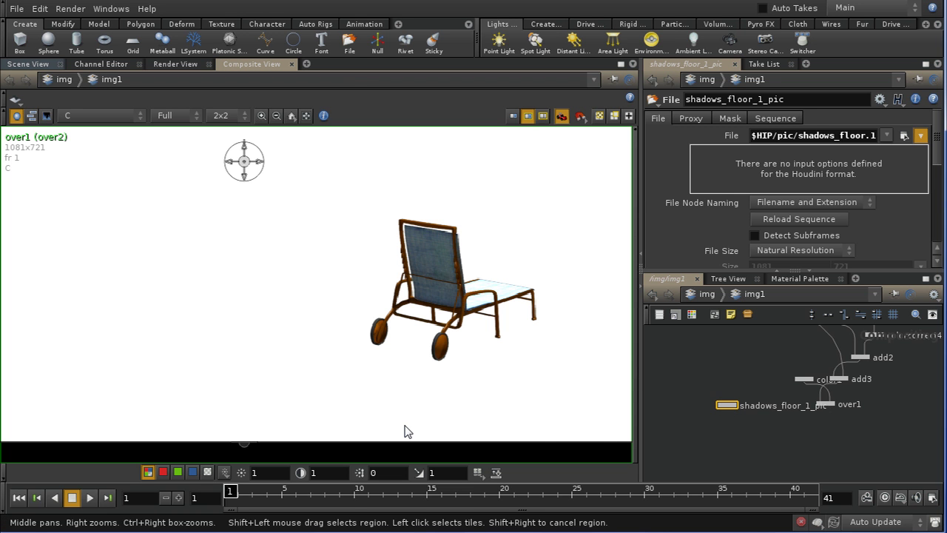
# Display shadows_floor_1_pic and view its alpha channel.
pyautogui.scroll(5, 736, 416)
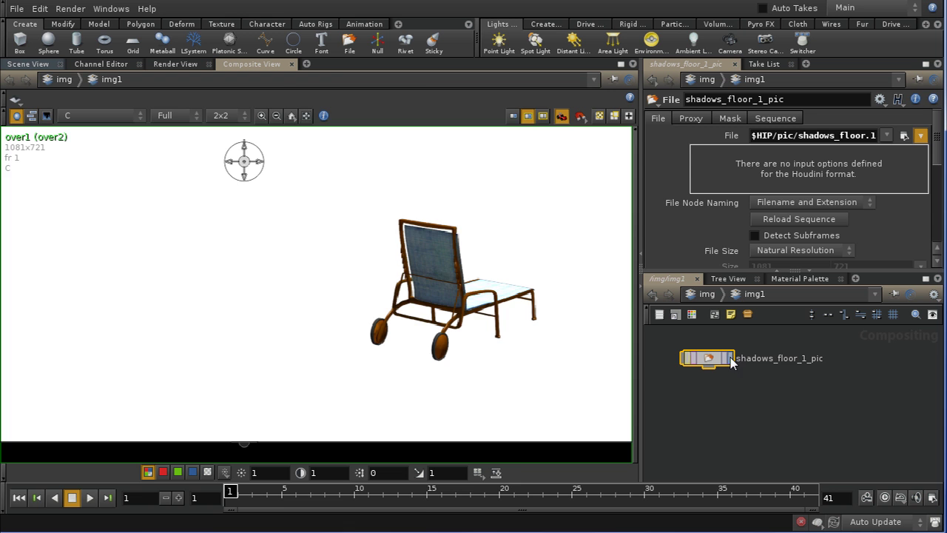
pyautogui.click(730, 358)
pyautogui.click(207, 472)
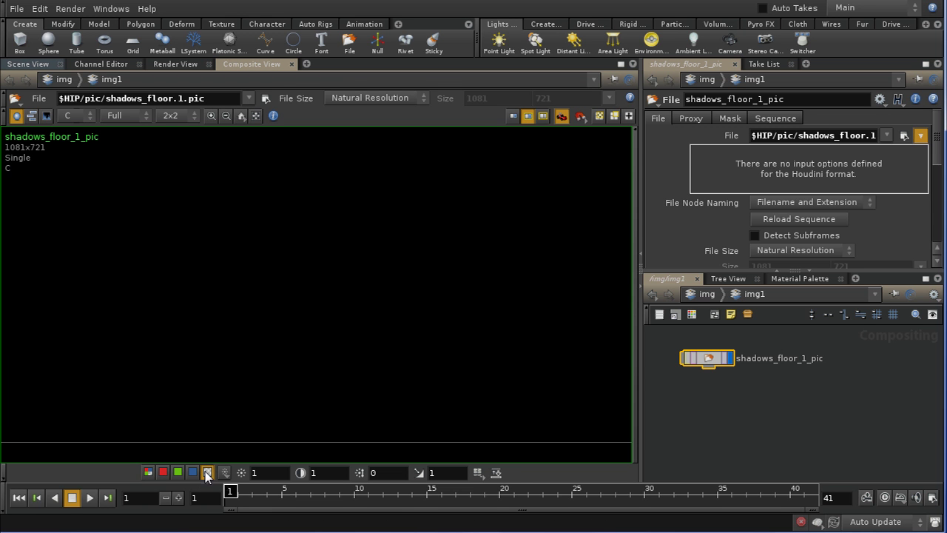
pyautogui.click(207, 472)
pyautogui.click(209, 472)
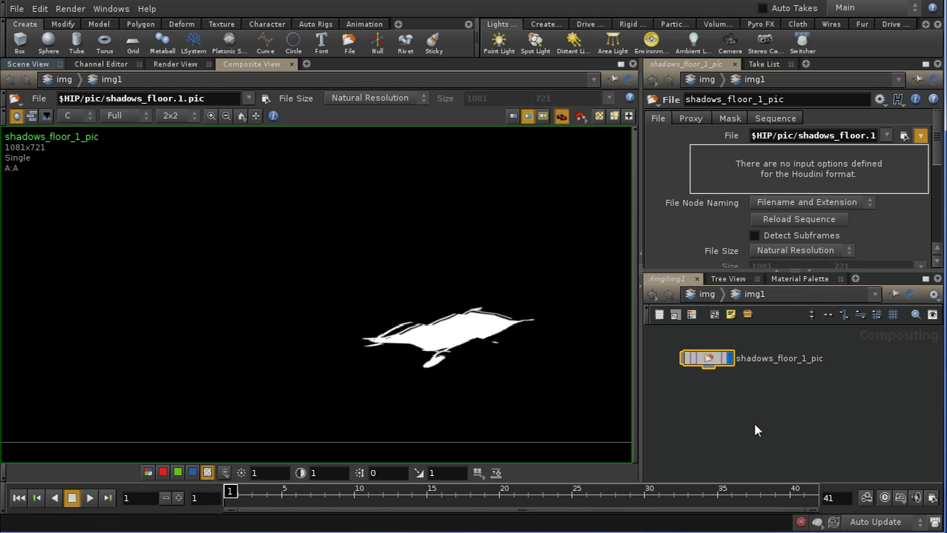
# Add a Blur node fed by shadows_floor_1_pic and display its output.
pyautogui.press('Tab')
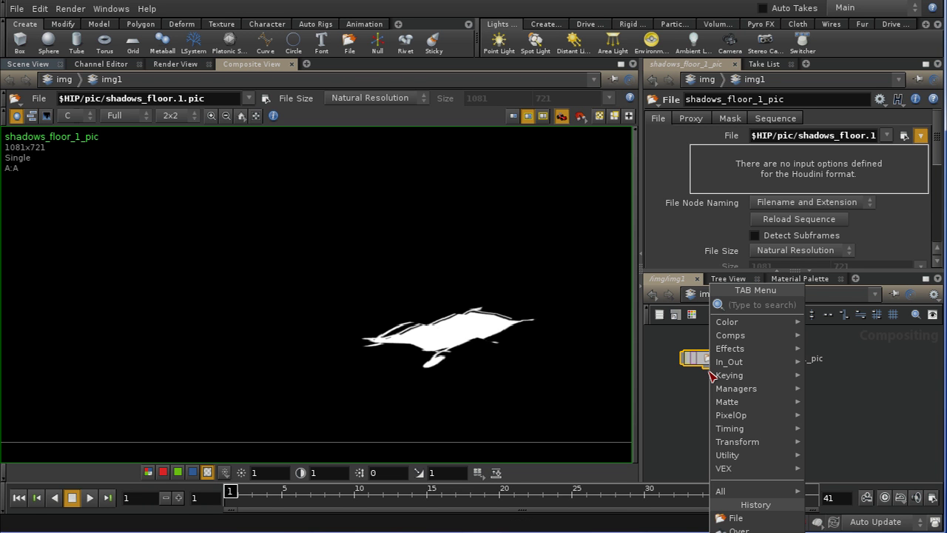
pyautogui.write('bl')
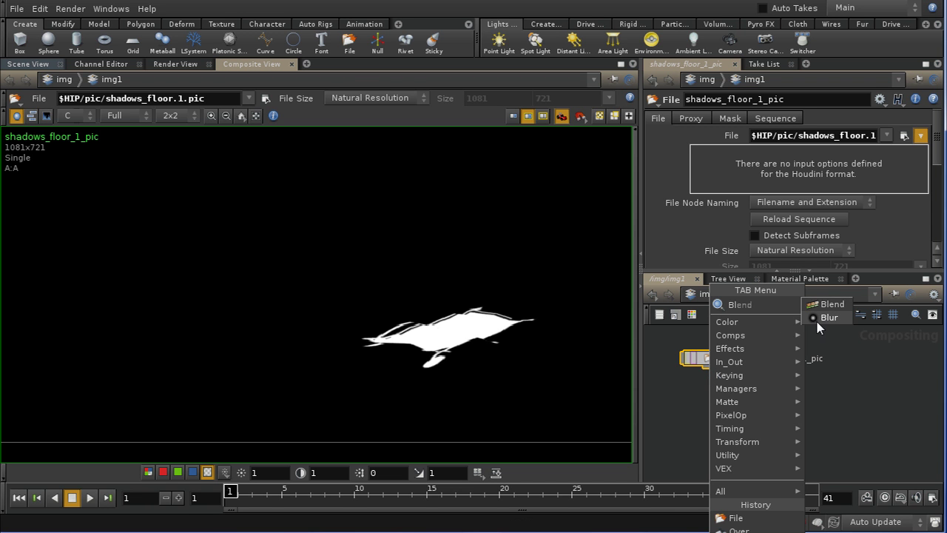
pyautogui.click(816, 319)
pyautogui.click(707, 406)
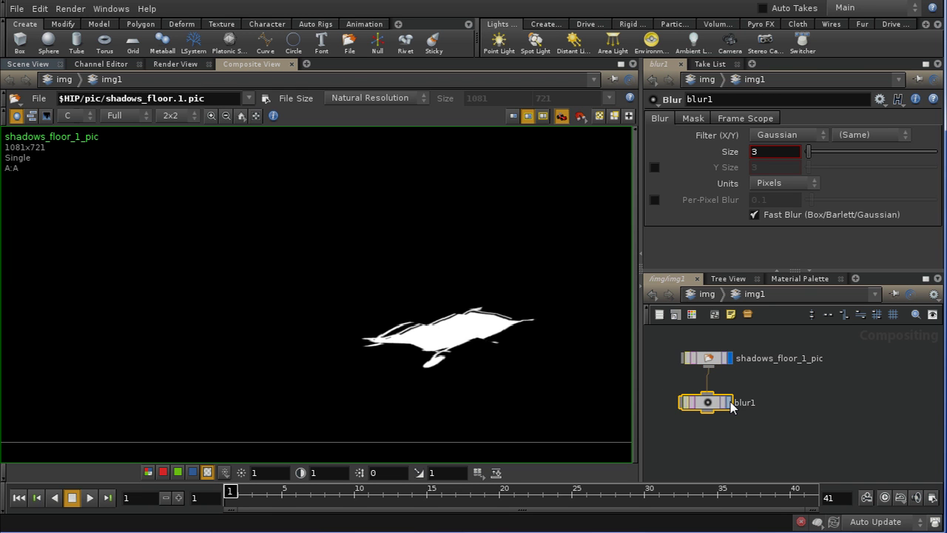
pyautogui.click(730, 402)
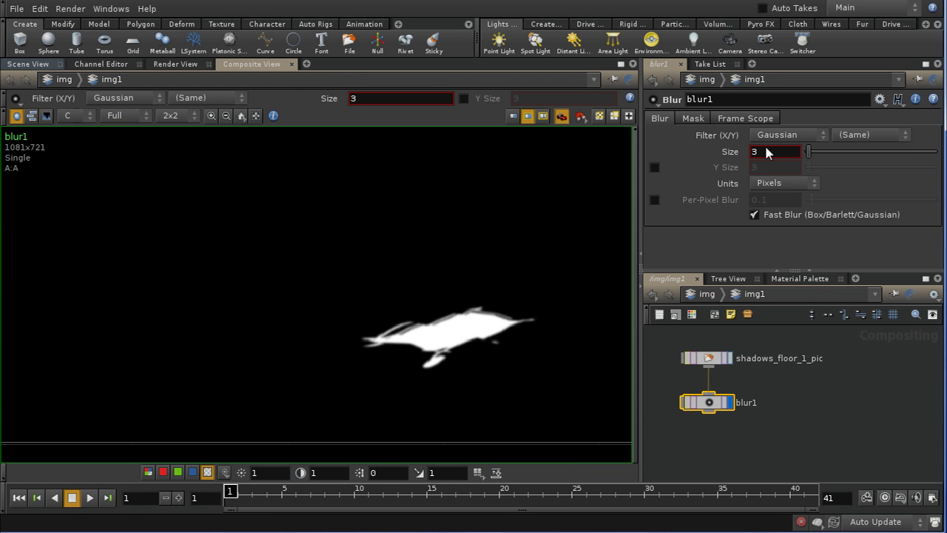
# Add a second Over node below over1, with blur1 wired into its first input and over1 into its second.
pyautogui.moveTo(815, 450)
pyautogui.mouseDown(button='middle')
pyautogui.moveTo(803, 438)
pyautogui.moveTo(803, 458)
pyautogui.mouseUp(button='middle')
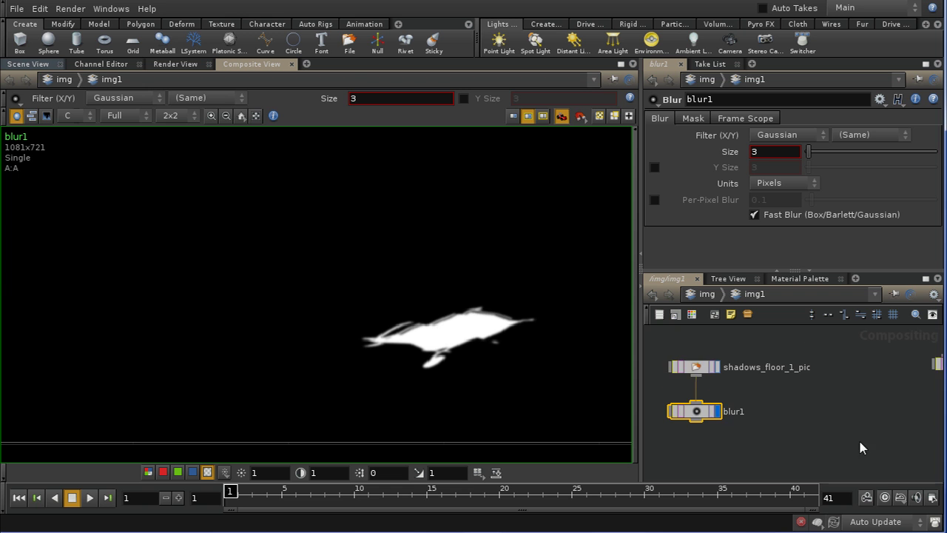
pyautogui.moveTo(856, 437); pyautogui.dragTo(778, 429, button='middle')
pyautogui.press('Tab')
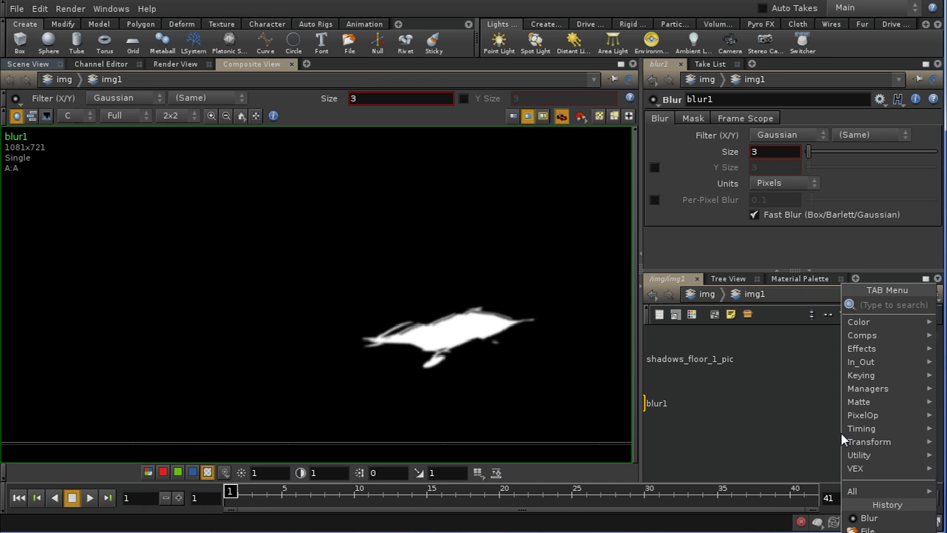
pyautogui.click(802, 333)
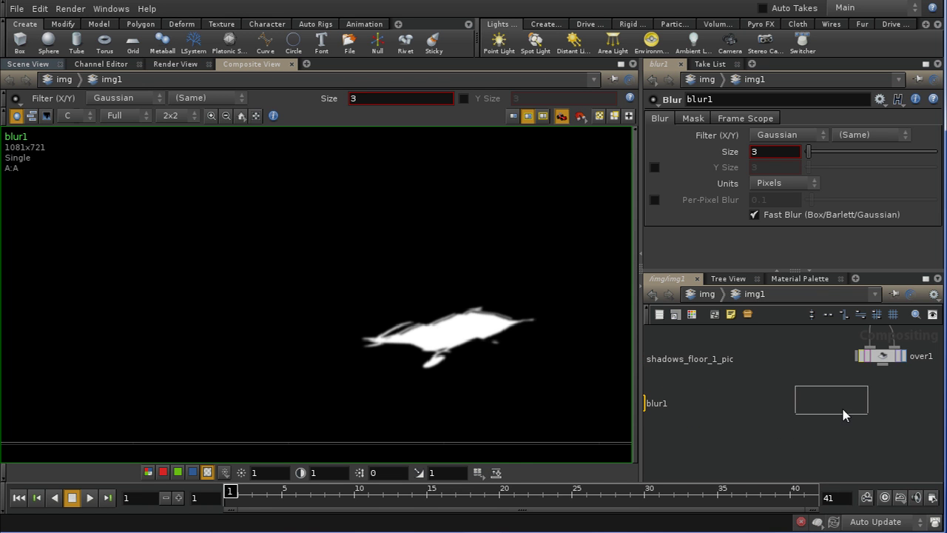
pyautogui.click(876, 418)
pyautogui.moveTo(758, 417); pyautogui.dragTo(821, 427, button='middle')
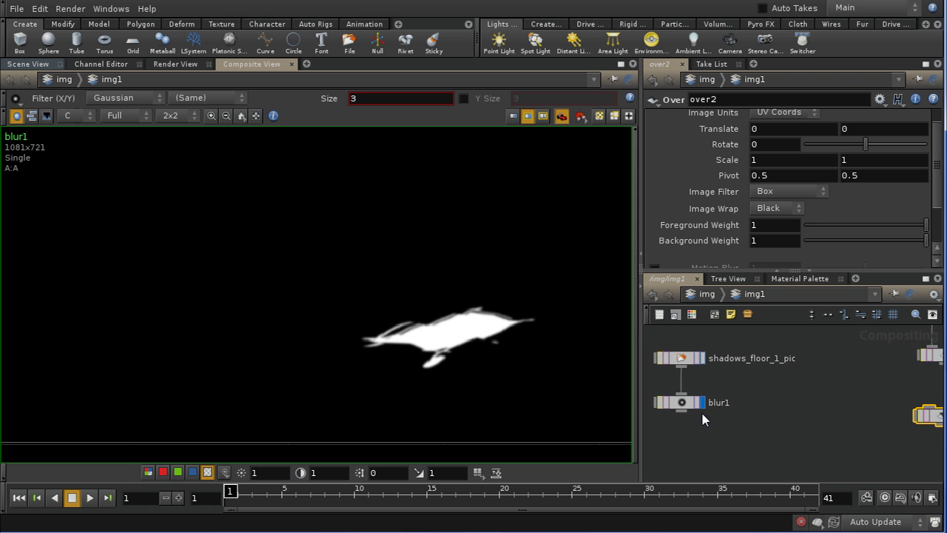
pyautogui.moveTo(689, 416); pyautogui.dragTo(894, 437)
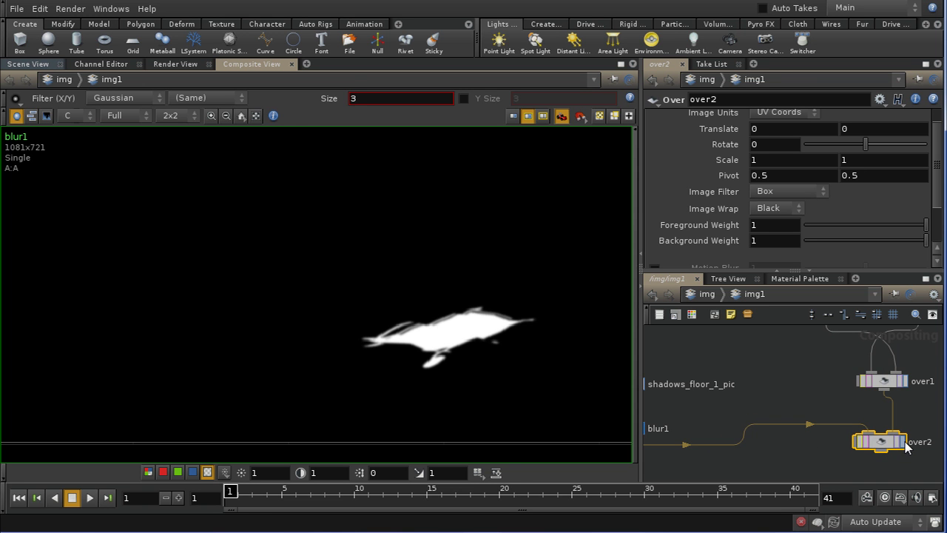
# Display over2 in full colour and examine the blurred floor shadow around the chair's wheels and legs.
pyautogui.click(903, 442)
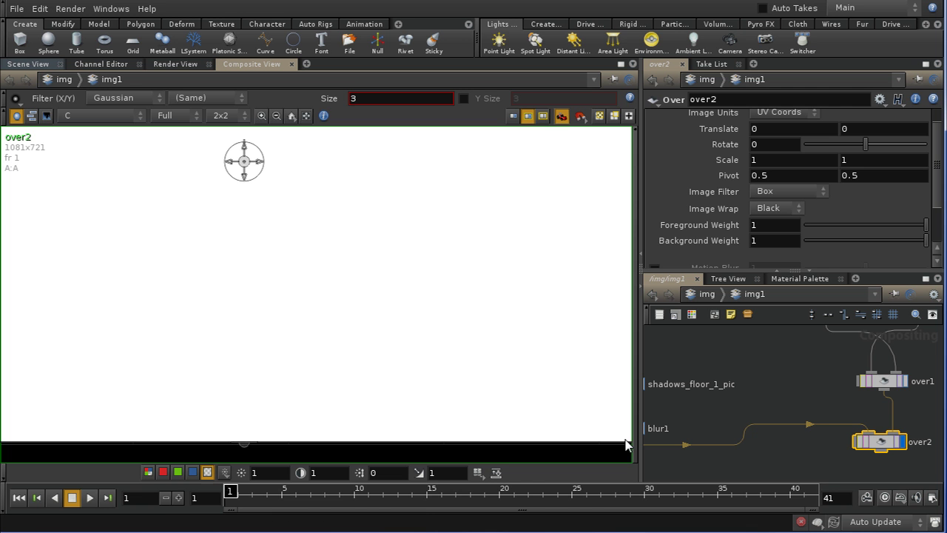
pyautogui.click(147, 473)
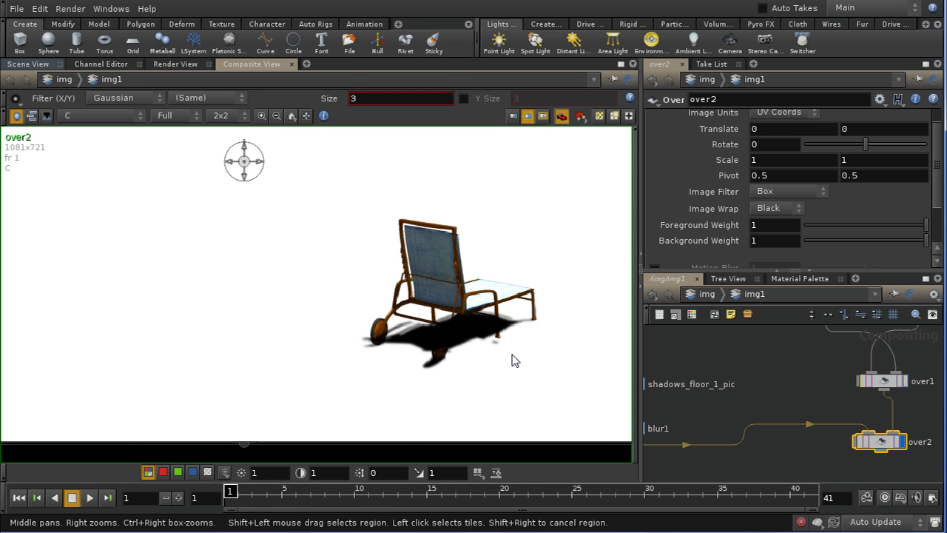
pyautogui.moveTo(510, 352); pyautogui.dragTo(514, 211, button='right')
pyautogui.moveTo(421, 334); pyautogui.dragTo(431, 270, button='right')
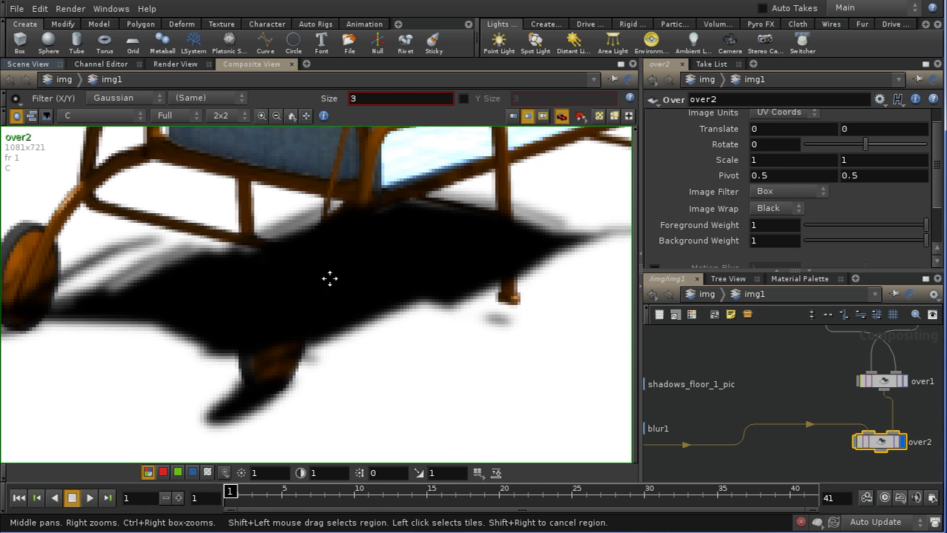
pyautogui.moveTo(330, 278); pyautogui.dragTo(435, 318, button='middle')
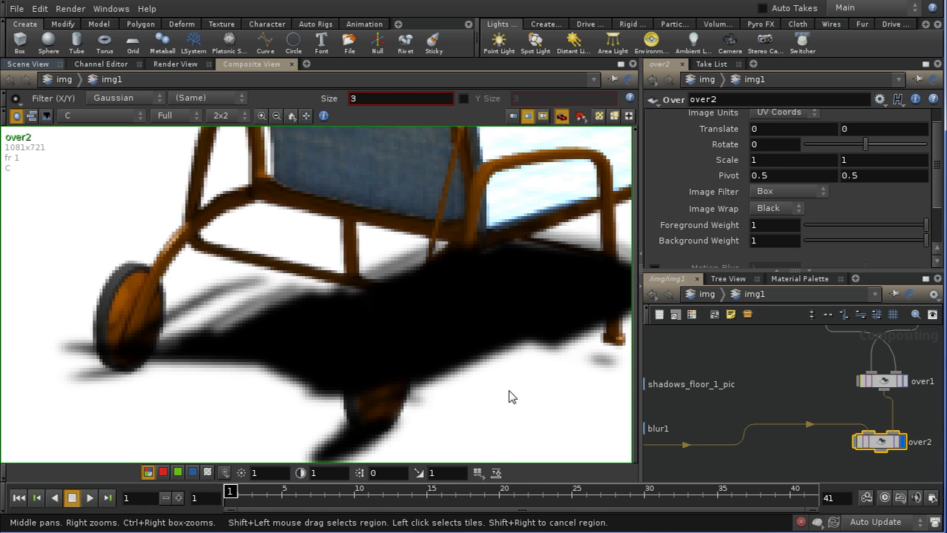
# Swap over2's inputs, wiring over1 into its first input and blur1 into its second.
pyautogui.moveTo(828, 437); pyautogui.dragTo(881, 401, button='middle')
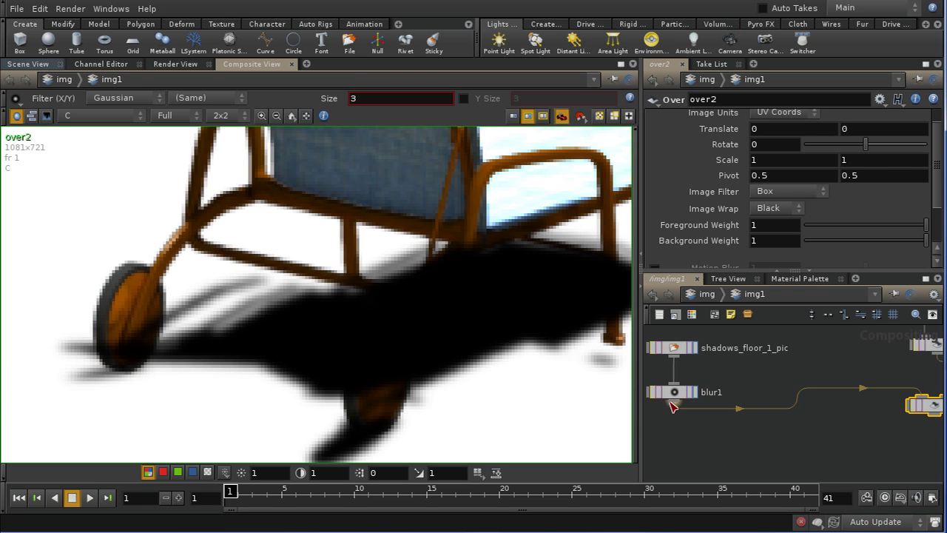
pyautogui.moveTo(854, 356); pyautogui.dragTo(823, 370, button='middle')
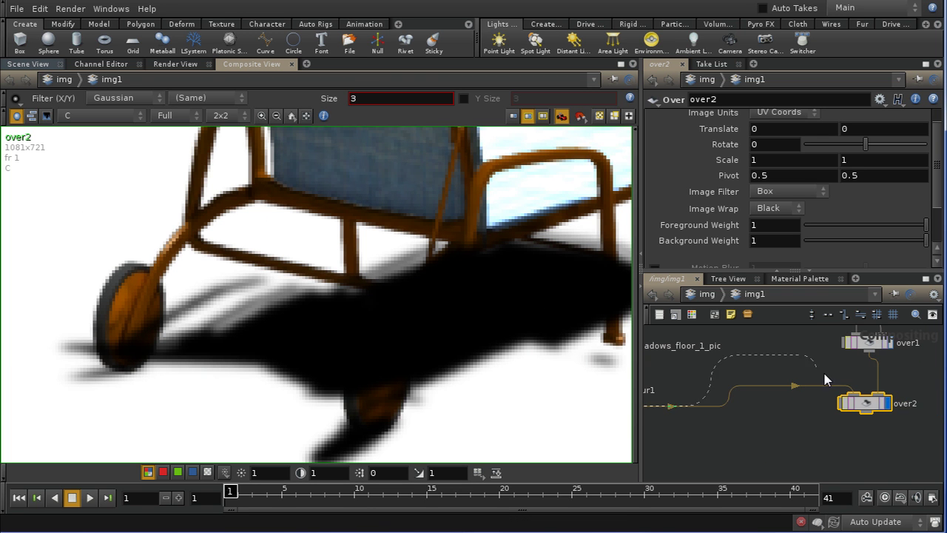
pyautogui.click(878, 395)
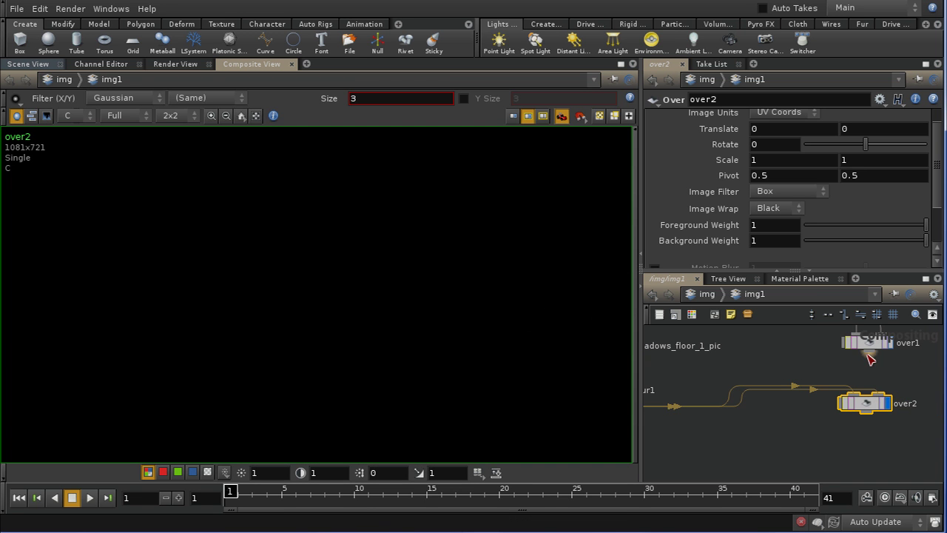
pyautogui.moveTo(869, 357); pyautogui.dragTo(850, 400)
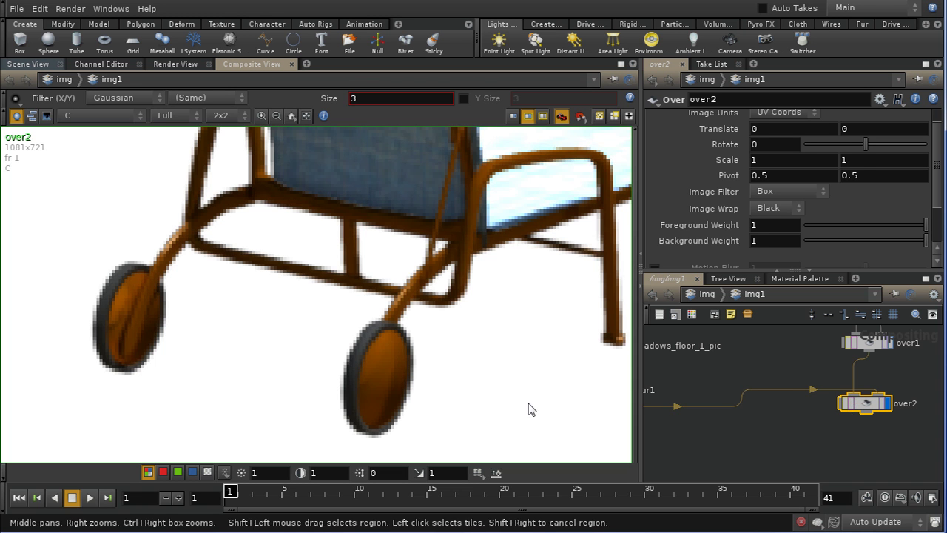
pyautogui.moveTo(867, 410); pyautogui.dragTo(871, 409)
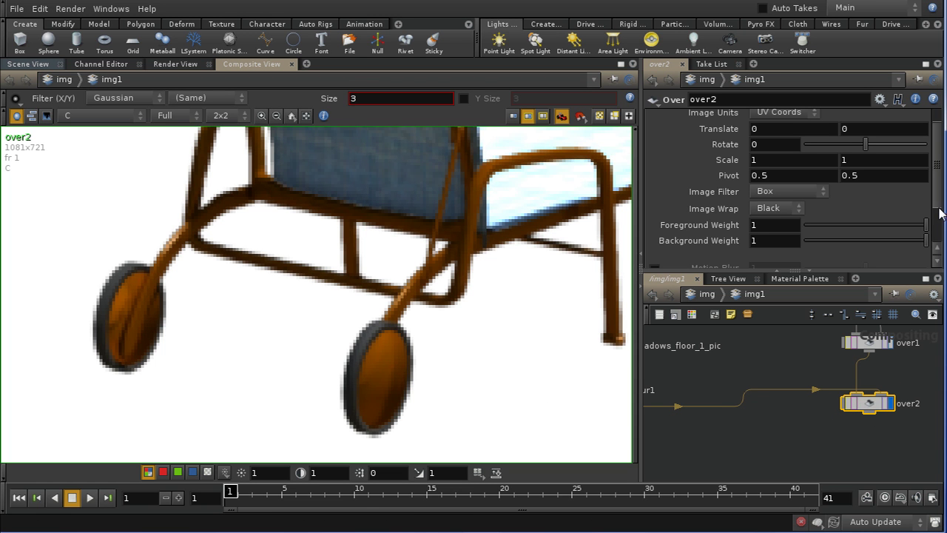
# Check over1's alpha channel in the composite view, and return to the full-colour display.
pyautogui.moveTo(939, 207); pyautogui.dragTo(940, 242)
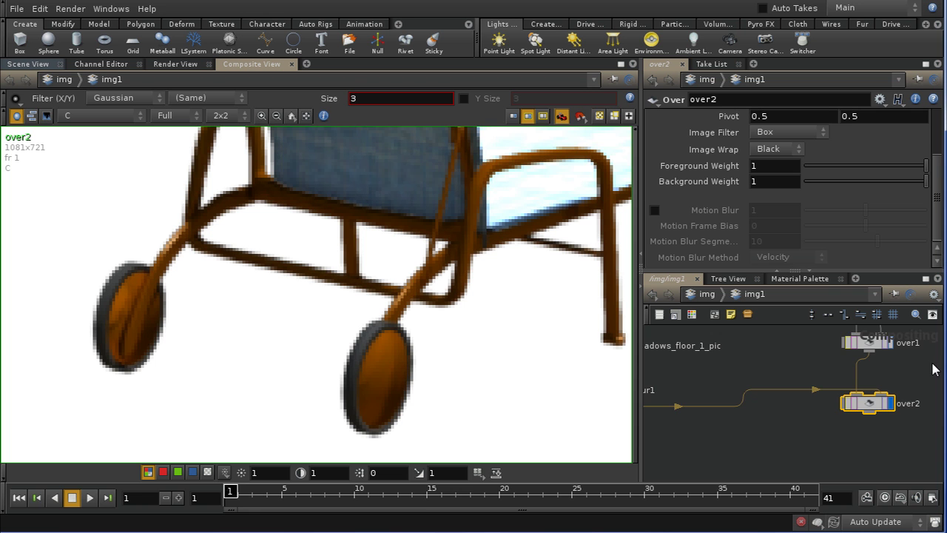
pyautogui.moveTo(932, 370); pyautogui.dragTo(870, 387, button='middle')
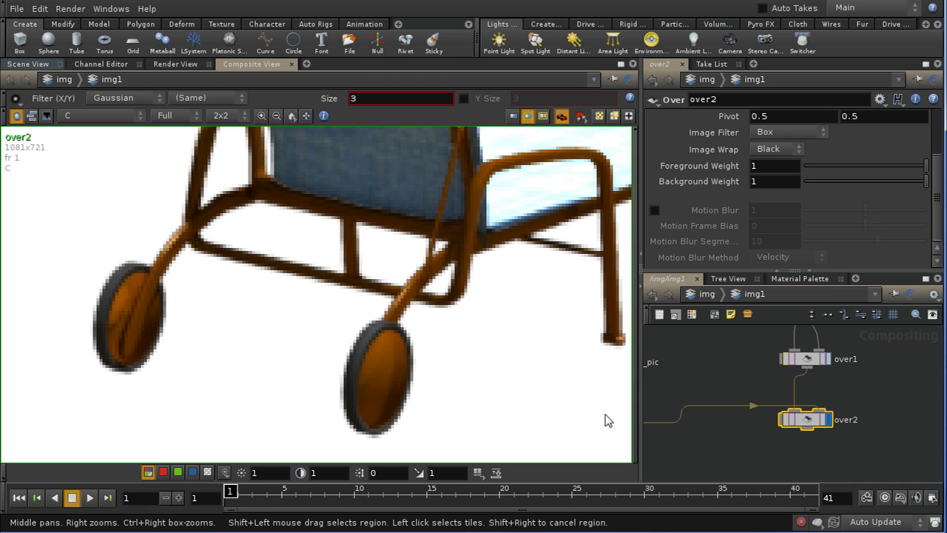
pyautogui.click(811, 362)
pyautogui.moveTo(883, 416); pyautogui.dragTo(874, 509, button='middle')
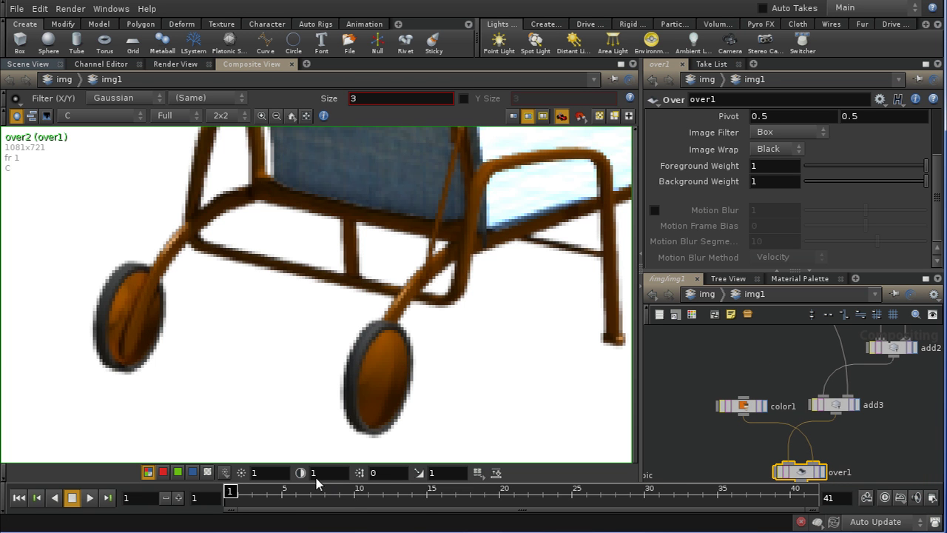
pyautogui.click(207, 473)
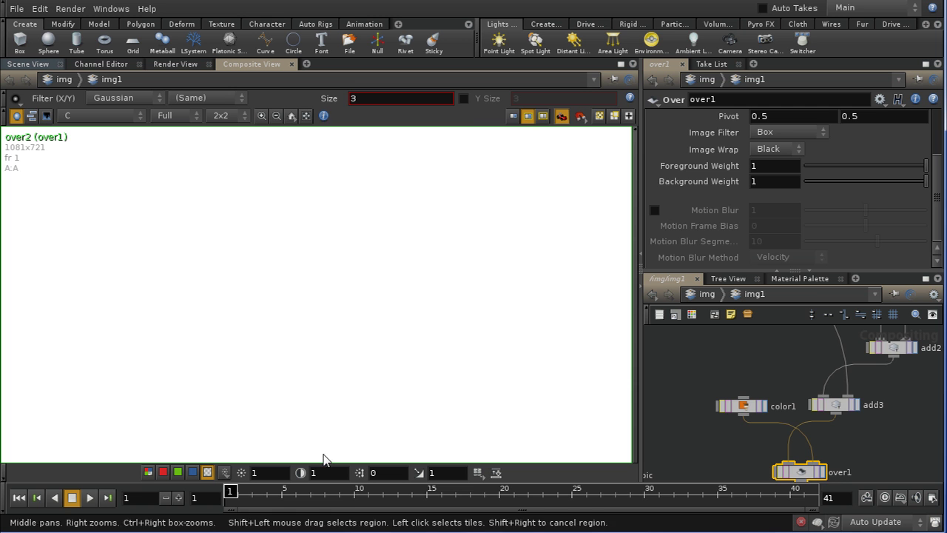
pyautogui.click(148, 472)
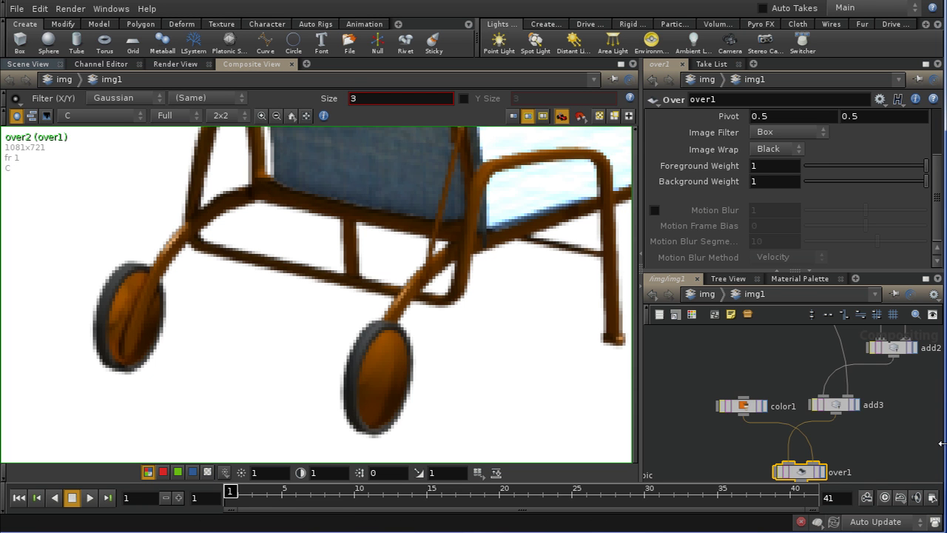
# Move over1 and color1 clear of over2 in the network, and wire add3 into over2's first input.
pyautogui.moveTo(892, 431); pyautogui.dragTo(856, 357, button='middle')
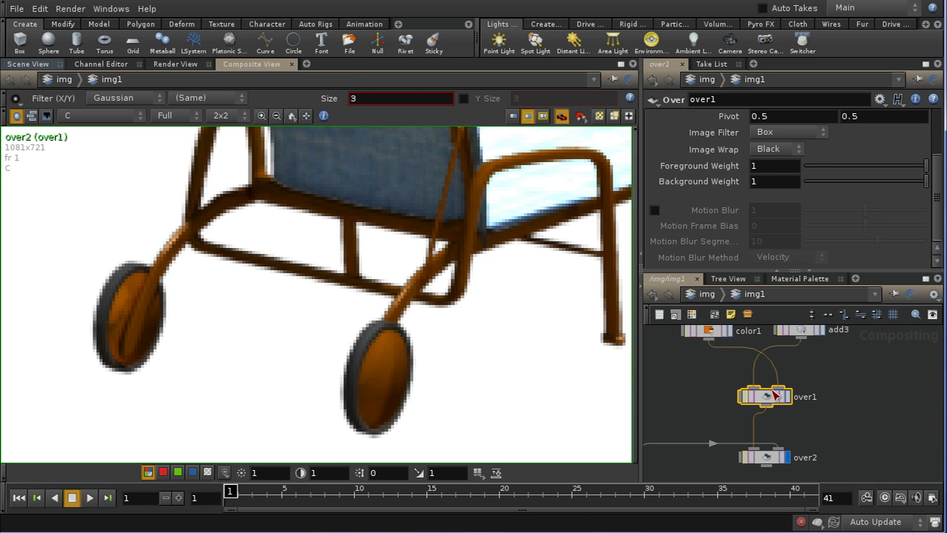
pyautogui.moveTo(770, 396); pyautogui.dragTo(891, 476)
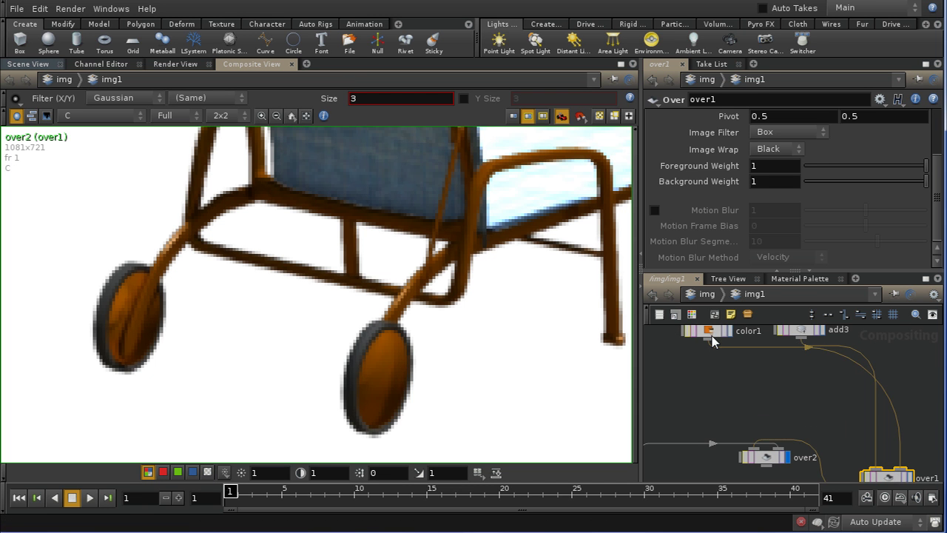
pyautogui.moveTo(715, 338); pyautogui.dragTo(833, 407)
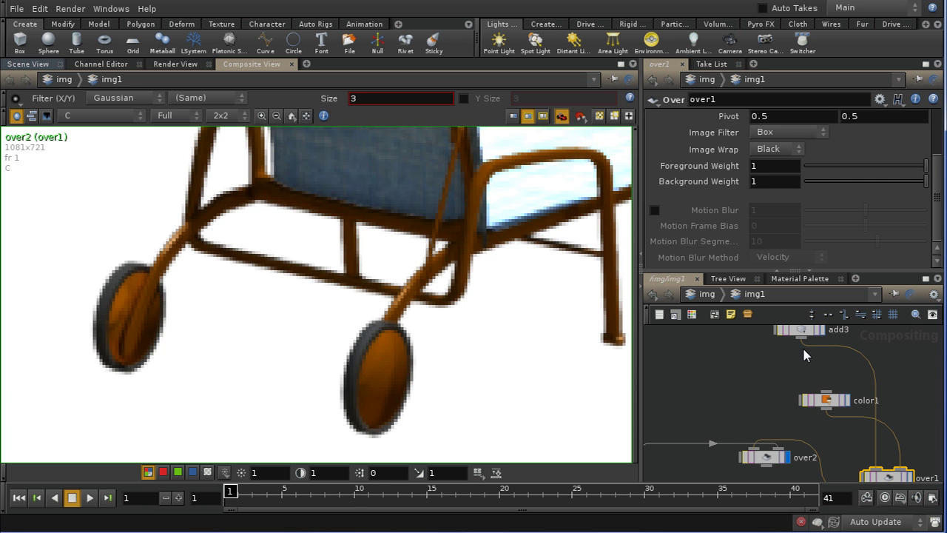
pyautogui.moveTo(800, 337); pyautogui.dragTo(760, 446)
pyautogui.moveTo(806, 457); pyautogui.dragTo(763, 433, button='middle')
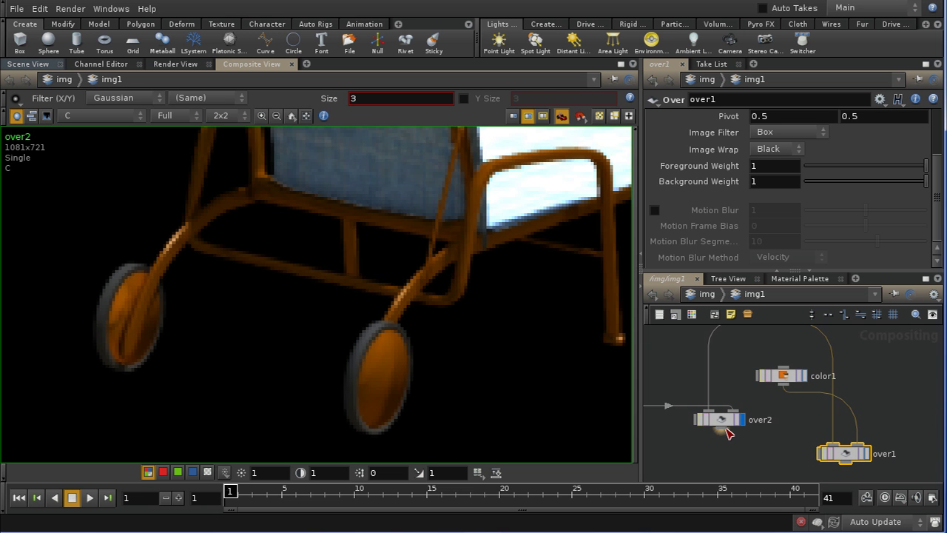
# Wire over2 into over1's first input, display over1 and examine the floor shadow beneath the chair.
pyautogui.moveTo(728, 433); pyautogui.dragTo(845, 463)
pyautogui.click(866, 454)
pyautogui.moveTo(451, 303); pyautogui.dragTo(451, 341, button='right')
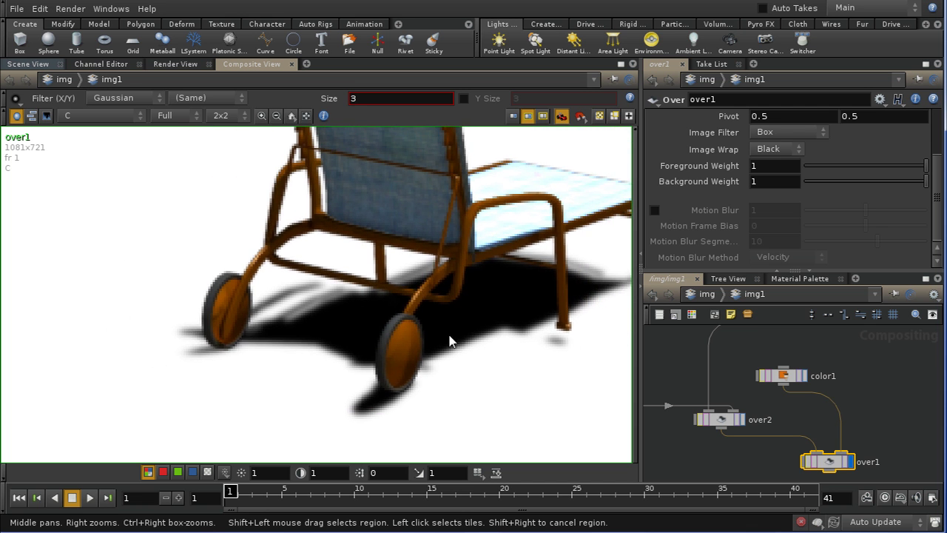
pyautogui.moveTo(488, 303); pyautogui.dragTo(343, 264, button='middle')
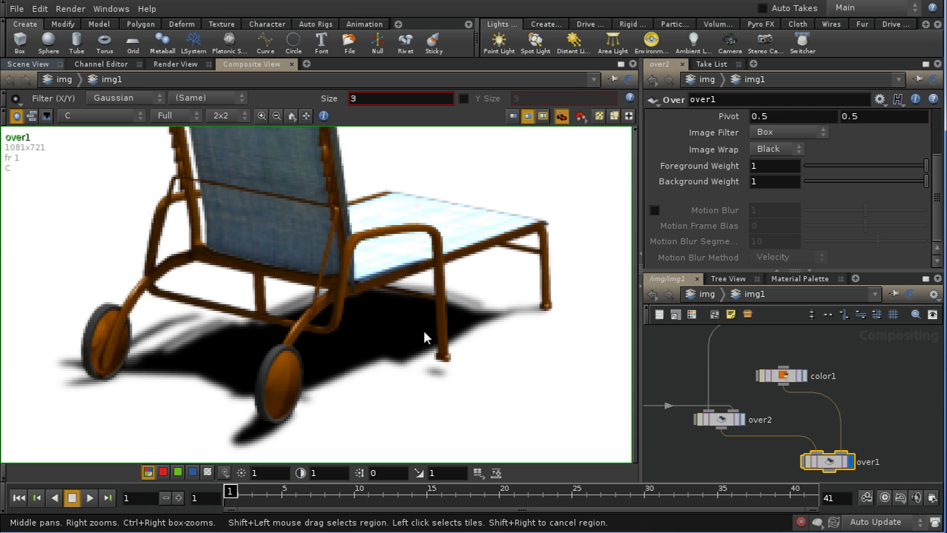
pyautogui.scroll(3, 417, 388)
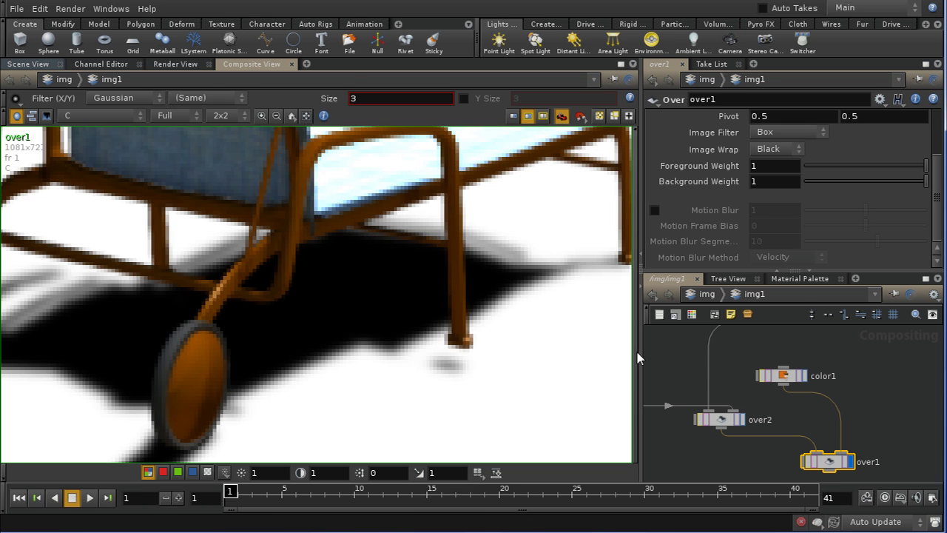
pyautogui.moveTo(322, 318); pyautogui.dragTo(404, 310, button='right')
pyautogui.moveTo(412, 262); pyautogui.dragTo(418, 295, button='middle')
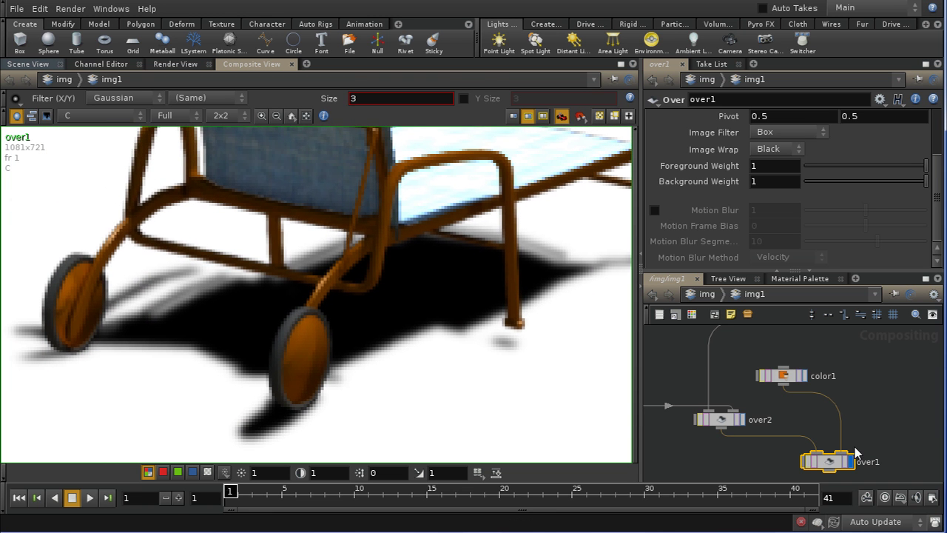
# Locate the shadows_lounger_1_pic node and move it down near the floor shadow nodes.
pyautogui.moveTo(881, 424); pyautogui.dragTo(879, 407, button='middle')
pyautogui.moveTo(857, 407); pyautogui.dragTo(858, 459, button='middle')
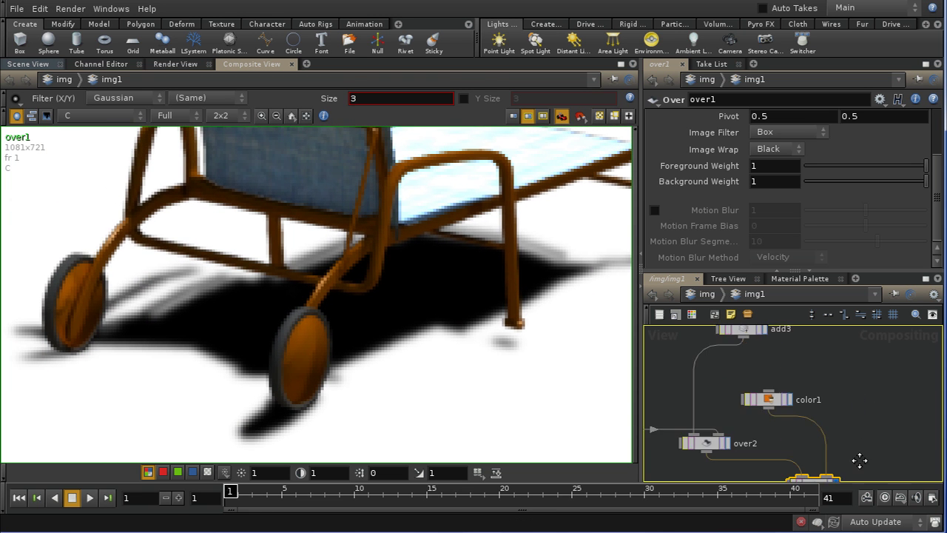
pyautogui.moveTo(837, 329); pyautogui.dragTo(848, 459, button='middle')
pyautogui.moveTo(899, 330); pyautogui.dragTo(844, 414, button='middle')
pyautogui.moveTo(825, 352); pyautogui.dragTo(789, 429, button='middle')
pyautogui.moveTo(785, 355); pyautogui.dragTo(817, 469, button='middle')
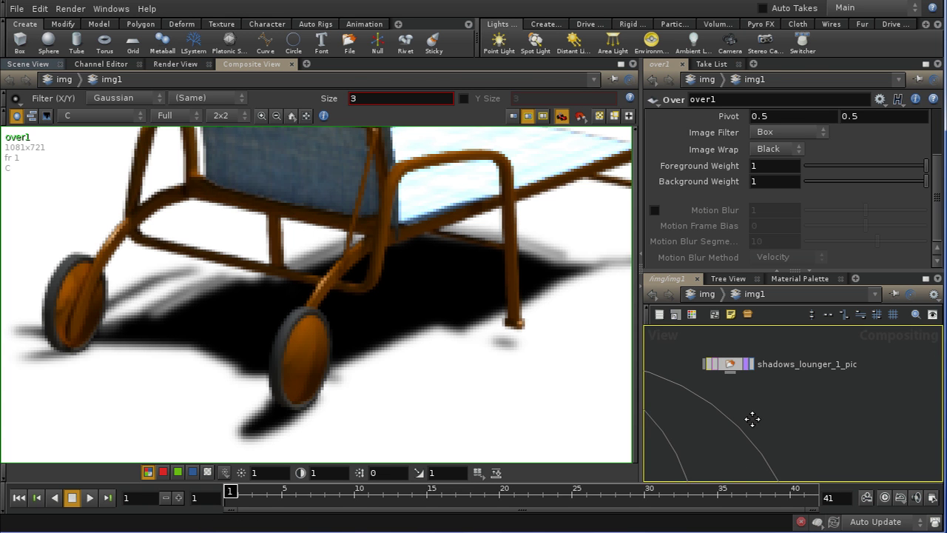
pyautogui.click(733, 364)
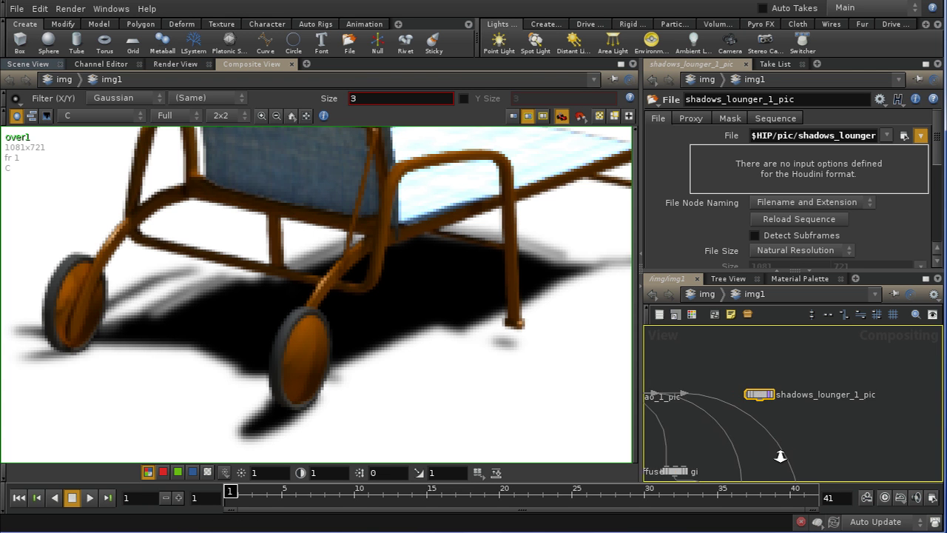
pyautogui.scroll(-5, 806, 400)
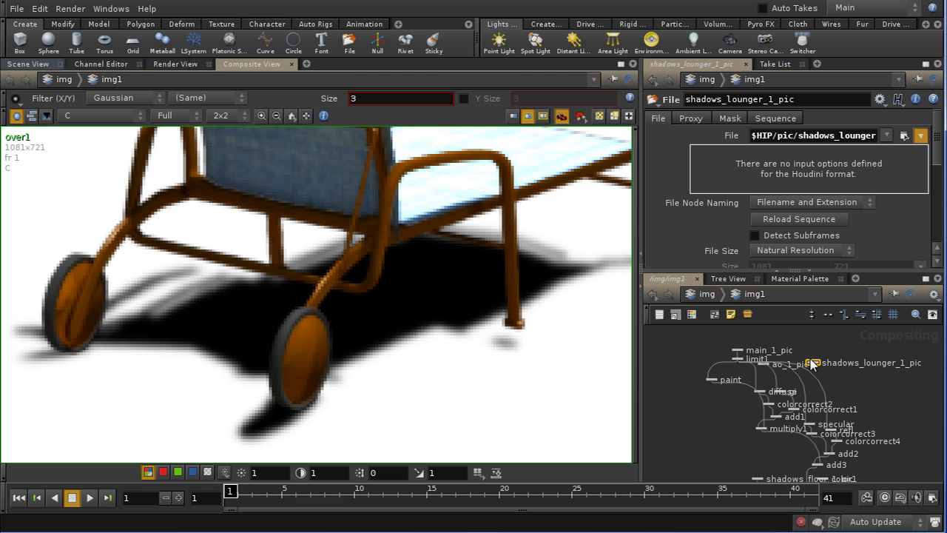
pyautogui.moveTo(812, 364); pyautogui.dragTo(721, 480)
# Move over1 further down and insert a new Over node between over2 and over1.
pyautogui.moveTo(746, 414); pyautogui.dragTo(738, 365, button='middle')
pyautogui.moveTo(827, 455); pyautogui.dragTo(856, 379, button='right')
pyautogui.moveTo(832, 379); pyautogui.dragTo(842, 462, button='middle')
pyautogui.moveTo(806, 402); pyautogui.dragTo(799, 432, button='middle')
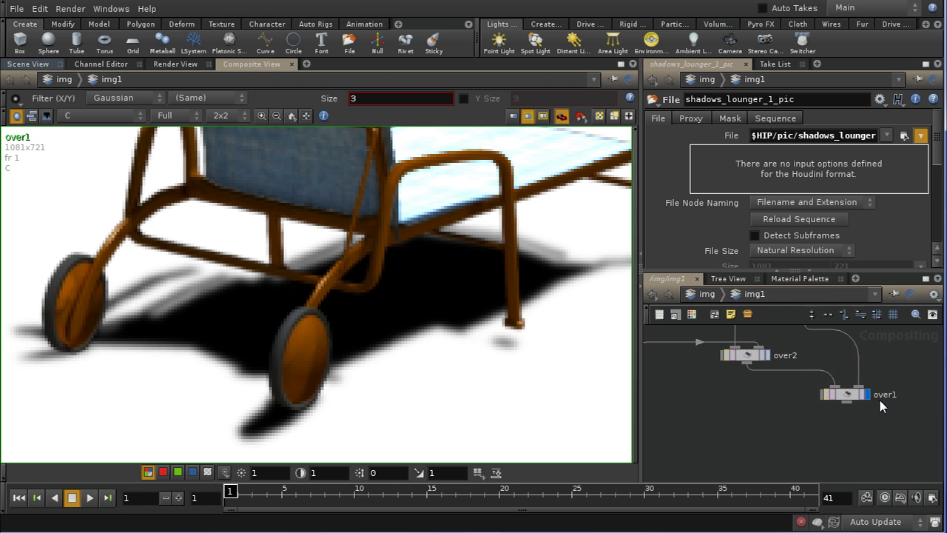
pyautogui.moveTo(854, 394); pyautogui.dragTo(853, 471)
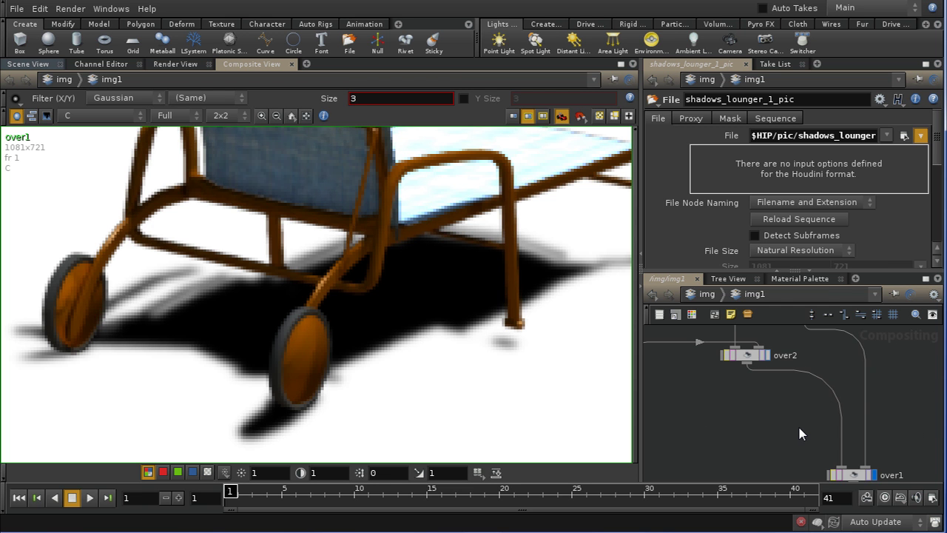
pyautogui.press('Tab')
pyautogui.write('o')
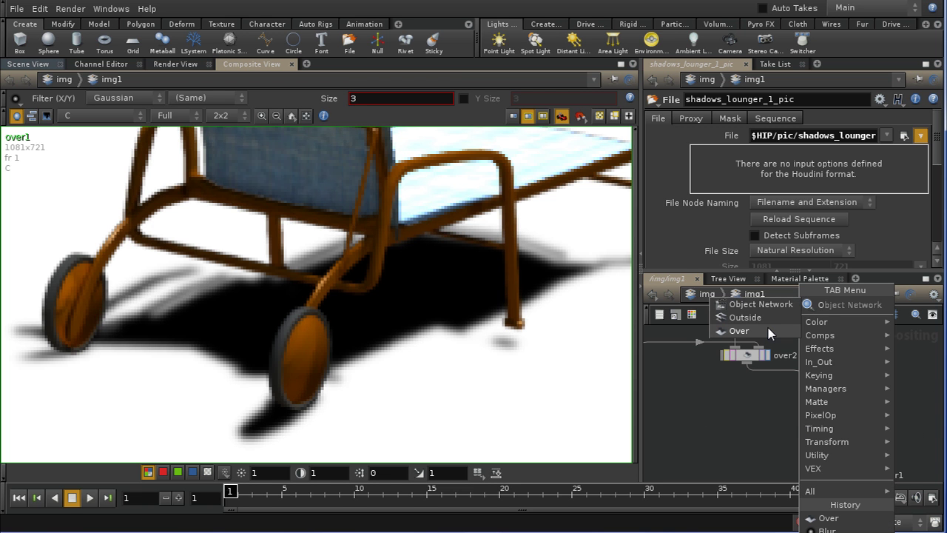
pyautogui.click(769, 332)
pyautogui.click(828, 412)
pyautogui.moveTo(828, 412); pyautogui.dragTo(809, 432)
# Position the shadows_lounger_1_pic node directly below blur1.
pyautogui.moveTo(777, 423); pyautogui.dragTo(931, 426, button='middle')
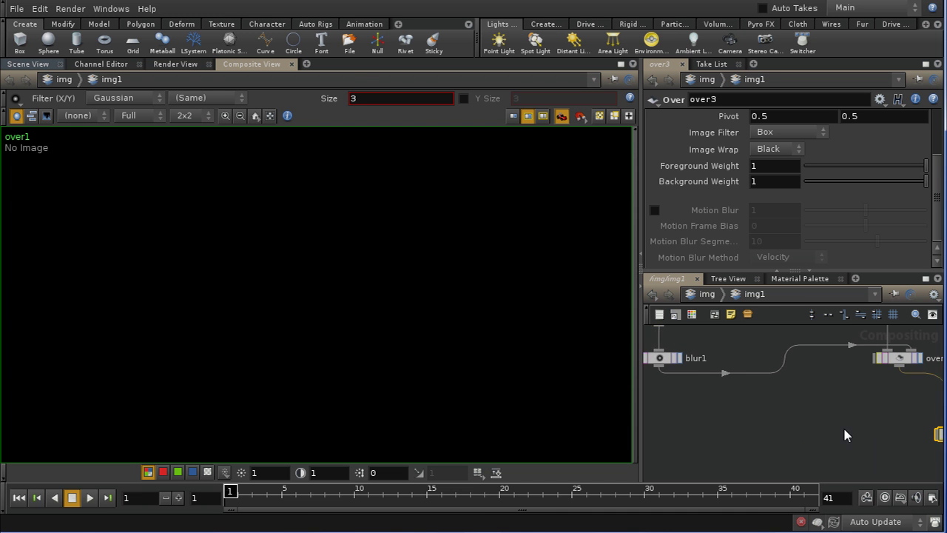
pyautogui.moveTo(727, 425); pyautogui.dragTo(856, 480, button='middle')
pyautogui.moveTo(674, 414); pyautogui.dragTo(785, 410, button='middle')
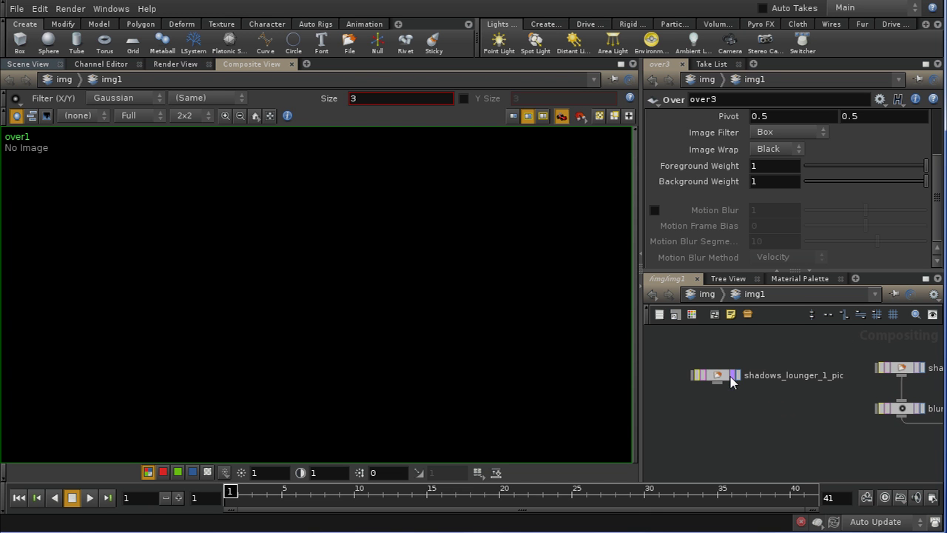
pyautogui.moveTo(722, 377); pyautogui.dragTo(841, 461)
pyautogui.moveTo(876, 461); pyautogui.dragTo(731, 383, button='middle')
pyautogui.moveTo(833, 402); pyautogui.dragTo(794, 400)
# Add a Blur node fed by shadows_lounger_1_pic.
pyautogui.press('Tab')
pyautogui.write('Blur')
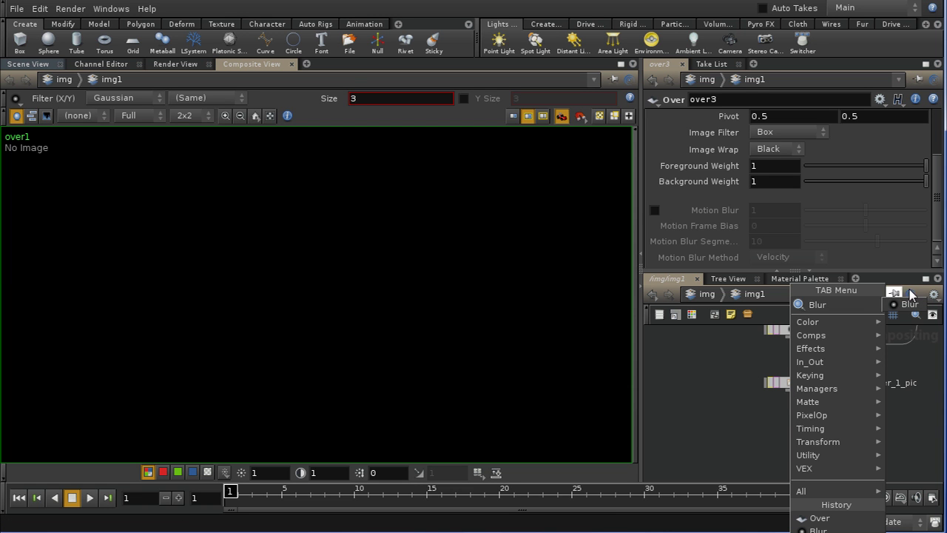
pyautogui.click(909, 305)
pyautogui.click(797, 425)
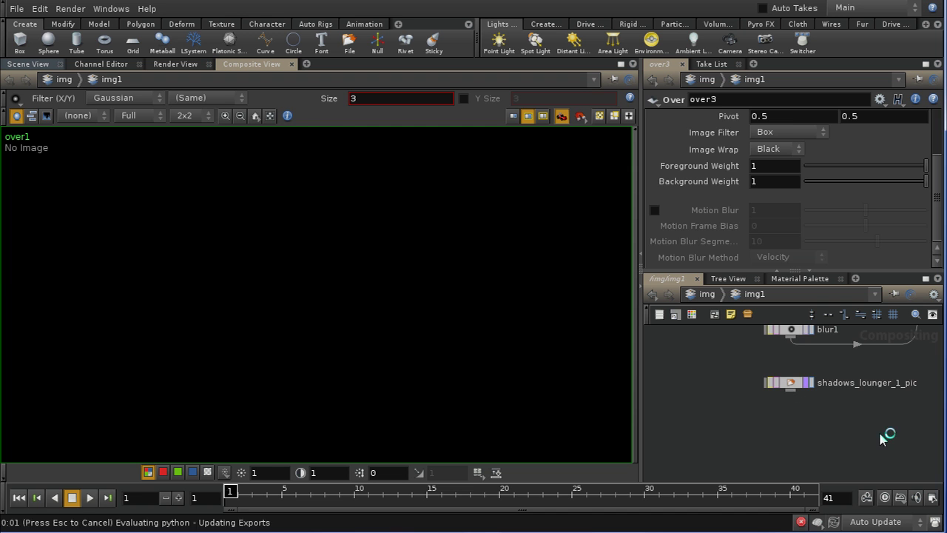
# Wire blur2 into over3's first input and over2 into its second, and review the whole chair with its shadows.
pyautogui.click(754, 410)
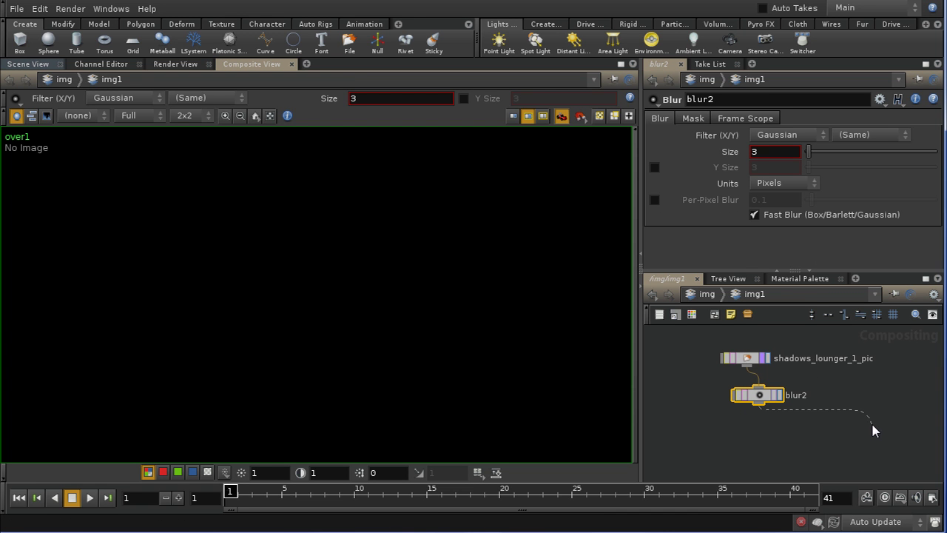
pyautogui.moveTo(872, 426); pyautogui.dragTo(742, 397, button='middle')
pyautogui.moveTo(815, 382); pyautogui.dragTo(782, 443, button='middle')
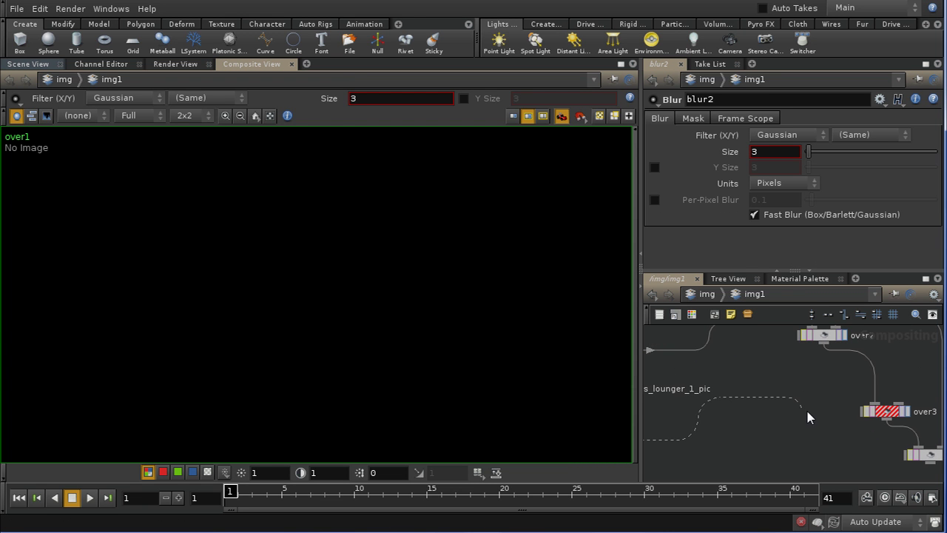
pyautogui.click(873, 403)
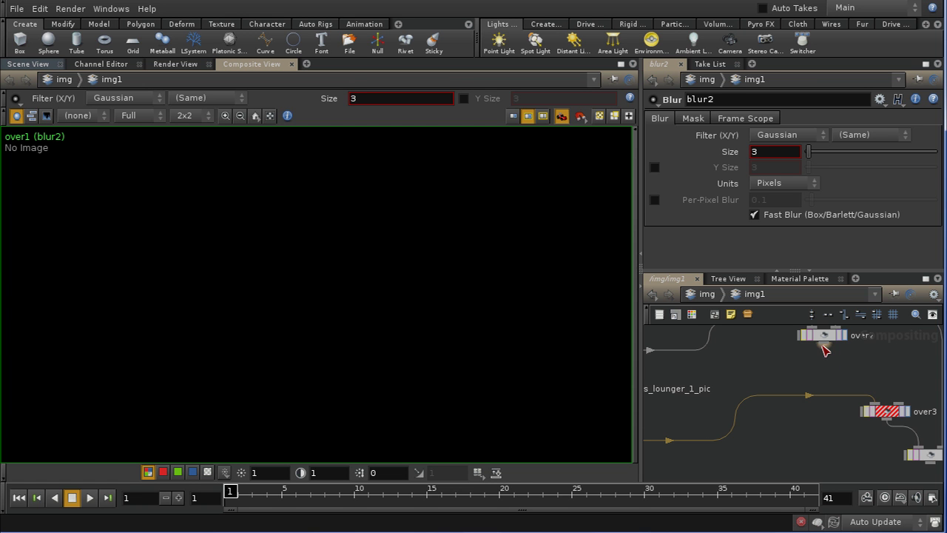
pyautogui.click(897, 348)
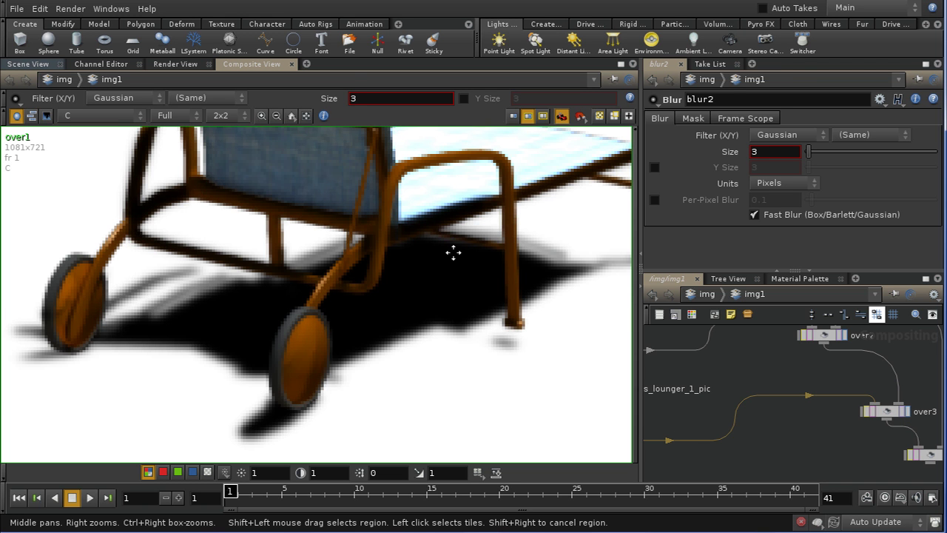
pyautogui.scroll(-3, 453, 252)
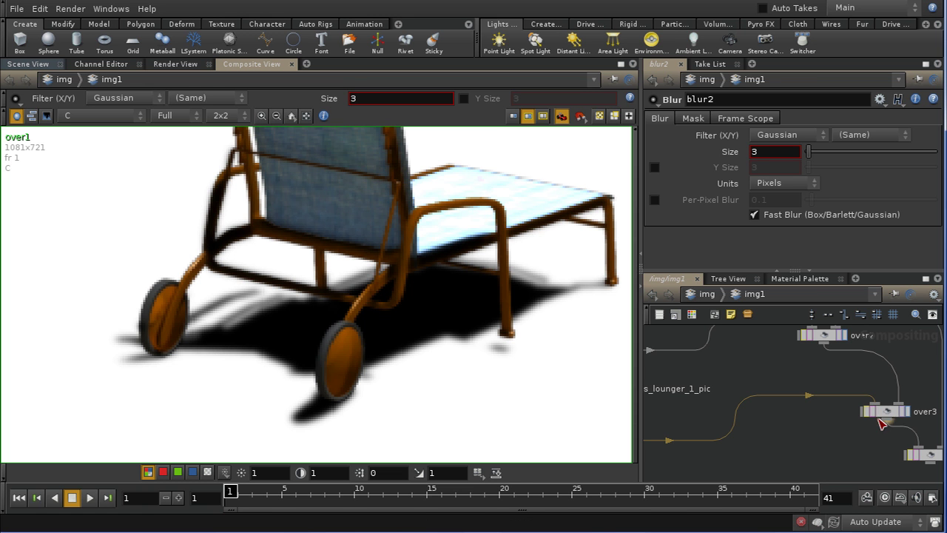
pyautogui.moveTo(876, 443); pyautogui.dragTo(851, 450, button='middle')
pyautogui.moveTo(806, 398)
pyautogui.mouseDown(button='middle')
pyautogui.moveTo(818, 419)
pyautogui.moveTo(807, 395)
pyautogui.mouseUp(button='middle')
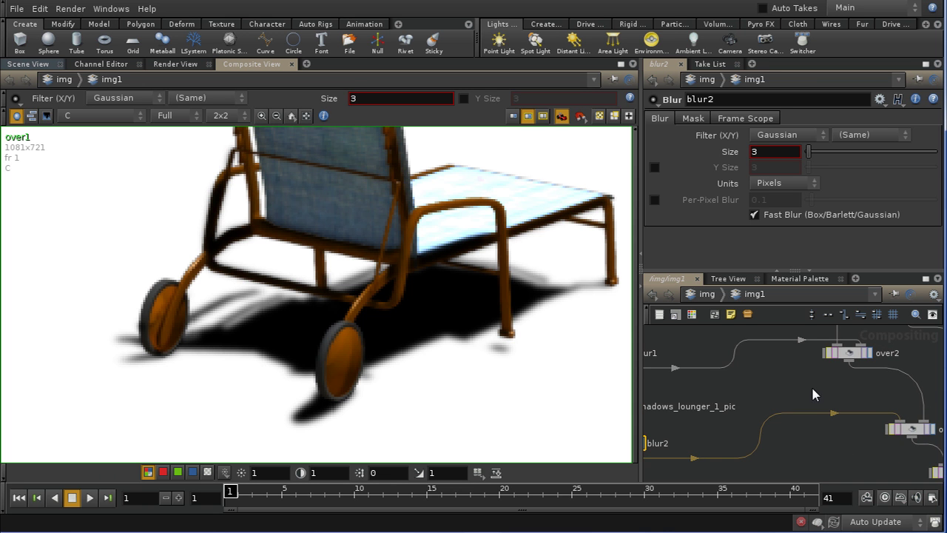
# Try lowering the Background Weight of the over2 node.
pyautogui.click(849, 354)
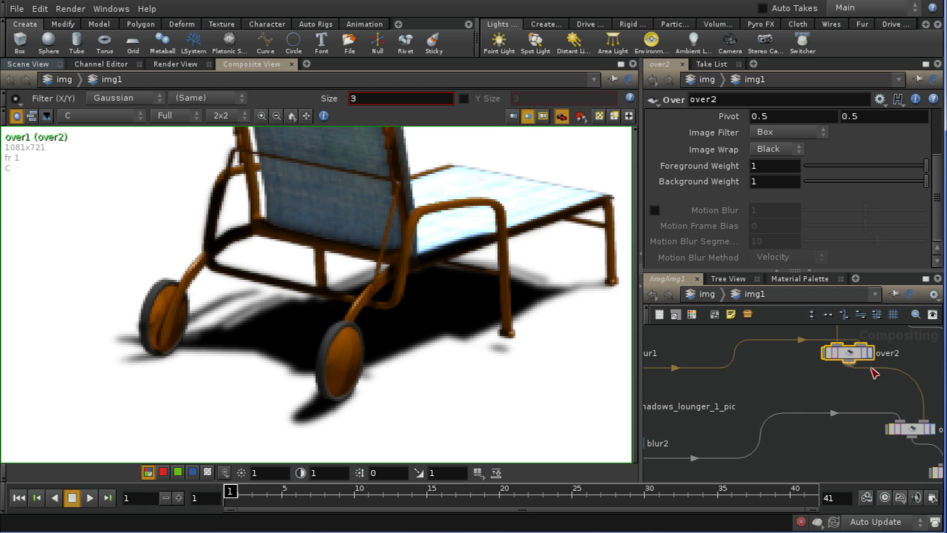
pyautogui.scroll(3, 936, 186)
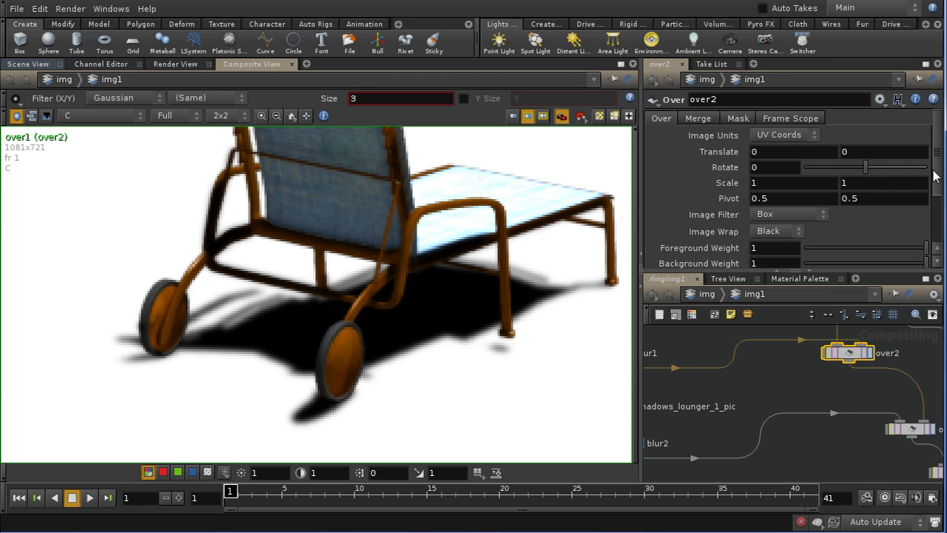
pyautogui.moveTo(935, 171); pyautogui.dragTo(935, 172)
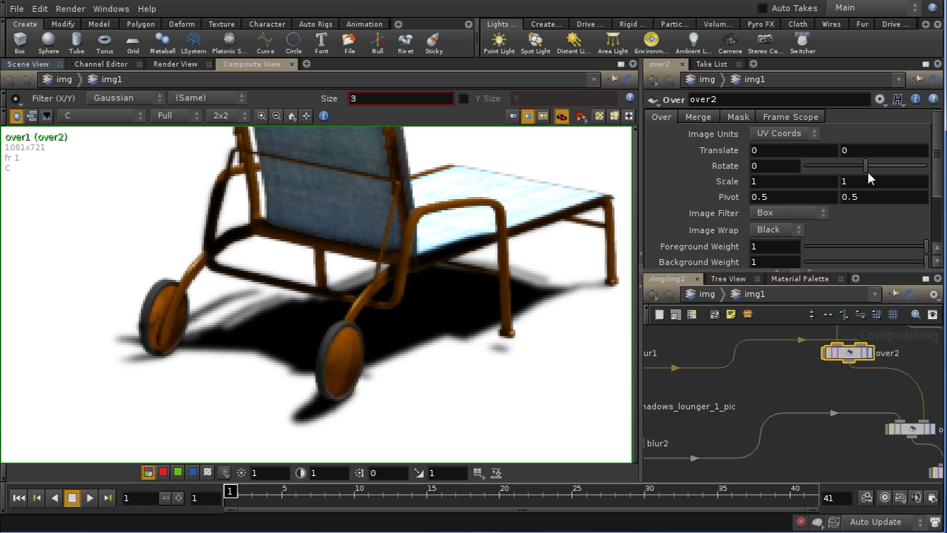
pyautogui.scroll(-2, 930, 187)
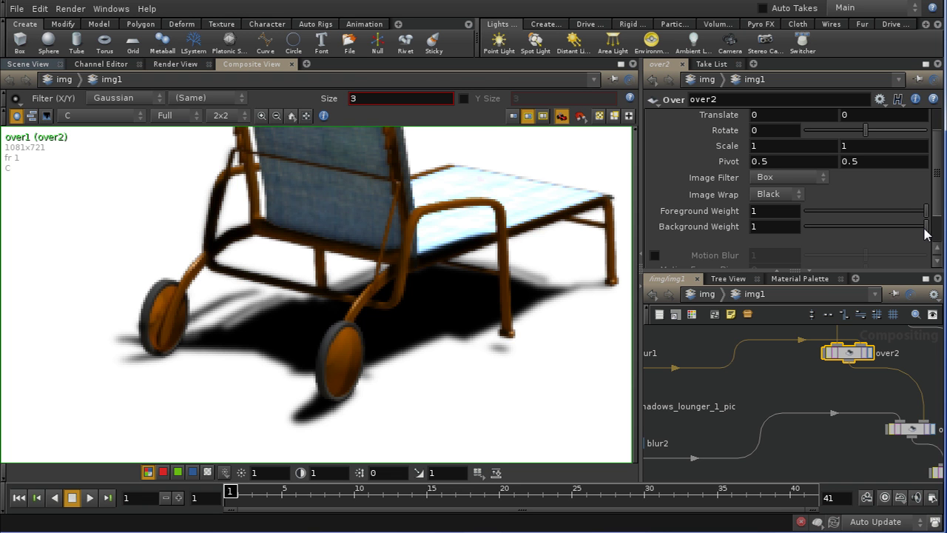
pyautogui.moveTo(925, 230); pyautogui.dragTo(879, 230)
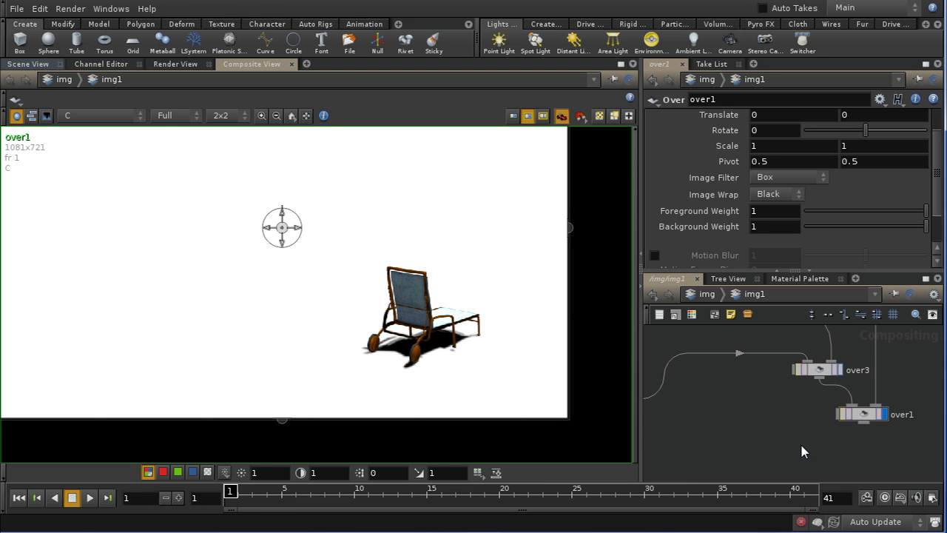
# Add a File node above and beside over1 in the compositing network.
pyautogui.moveTo(800, 442); pyautogui.dragTo(729, 448, button='middle')
pyautogui.moveTo(851, 355); pyautogui.dragTo(834, 382, button='middle')
pyautogui.press('Tab')
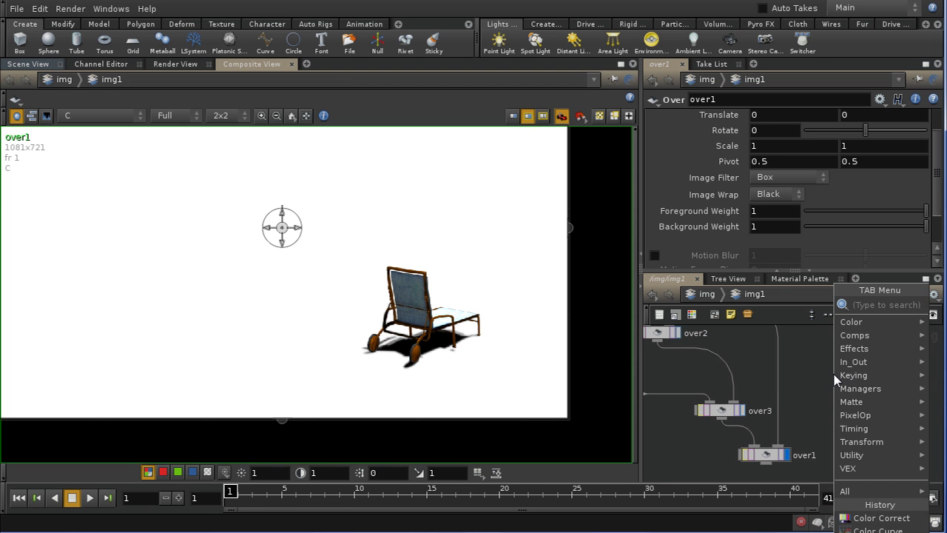
pyautogui.write('f')
pyautogui.click(786, 357)
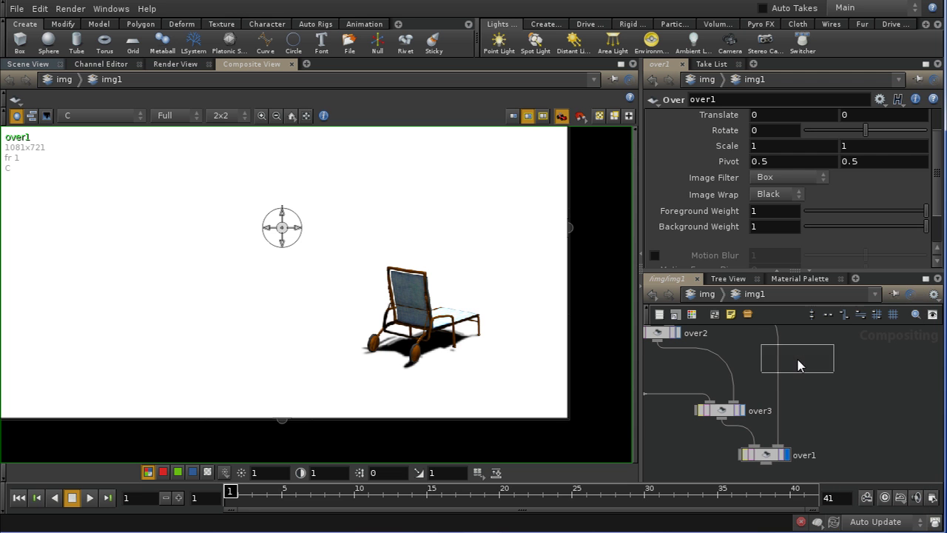
pyautogui.click(851, 392)
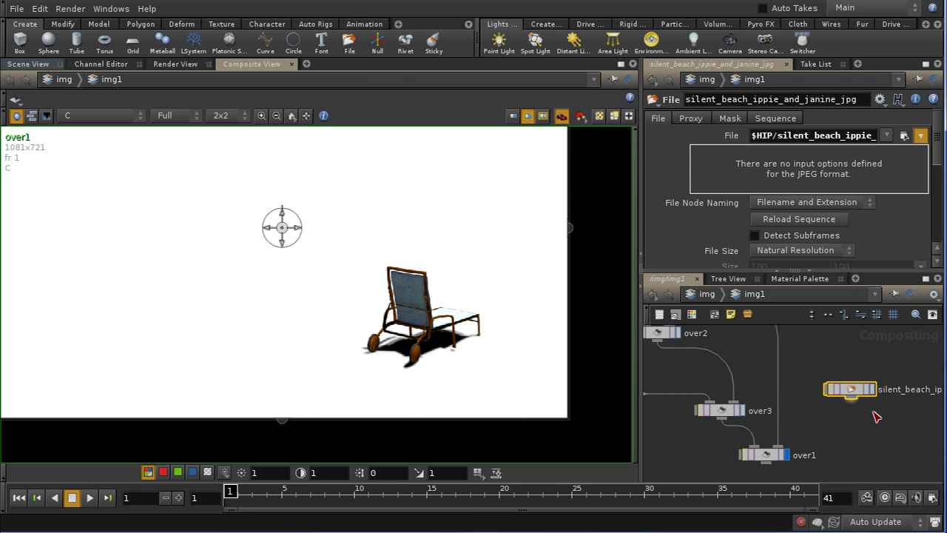
# Load the 1084x721 silent_beach JPEG into the new File node and wire it into over1's second input as the background.
pyautogui.click(904, 136)
pyautogui.click(652, 237)
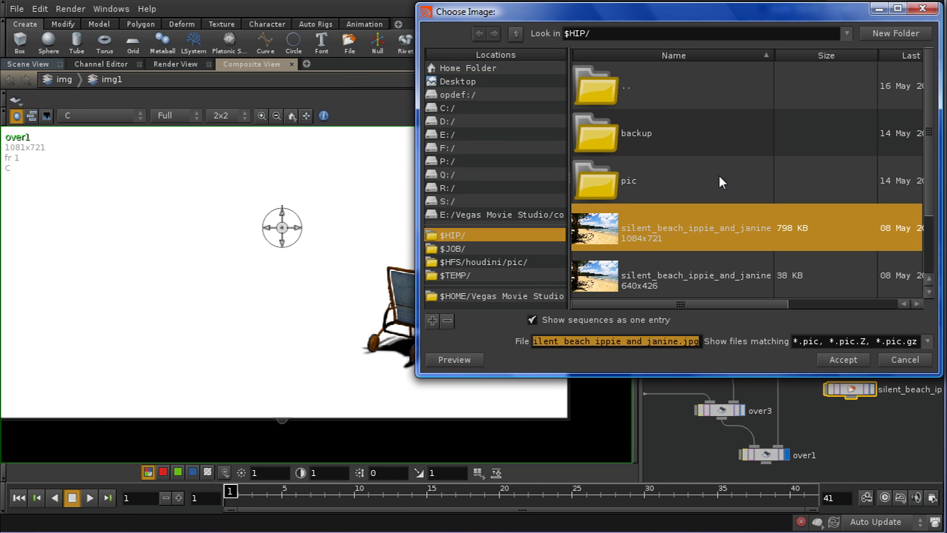
pyautogui.click(835, 360)
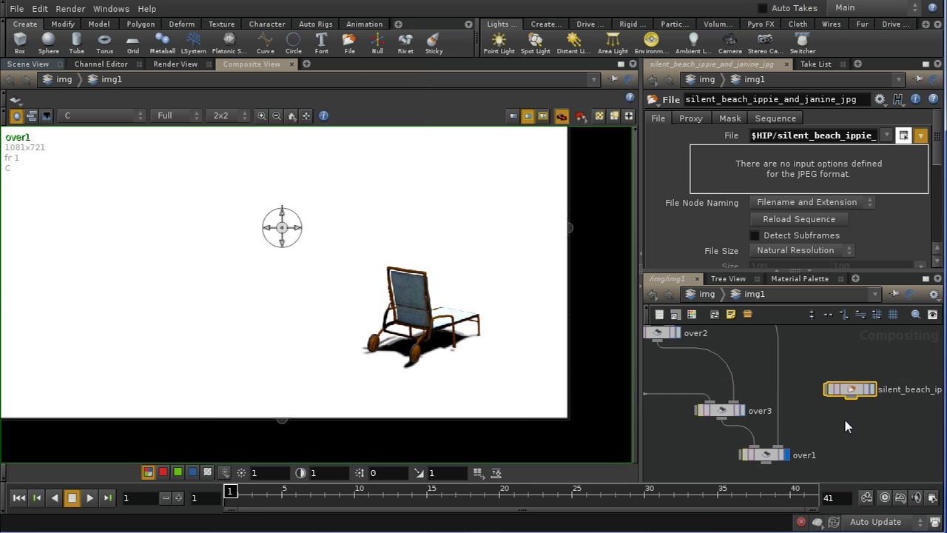
pyautogui.moveTo(851, 398); pyautogui.dragTo(780, 452)
pyautogui.moveTo(855, 444); pyautogui.dragTo(868, 414, button='middle')
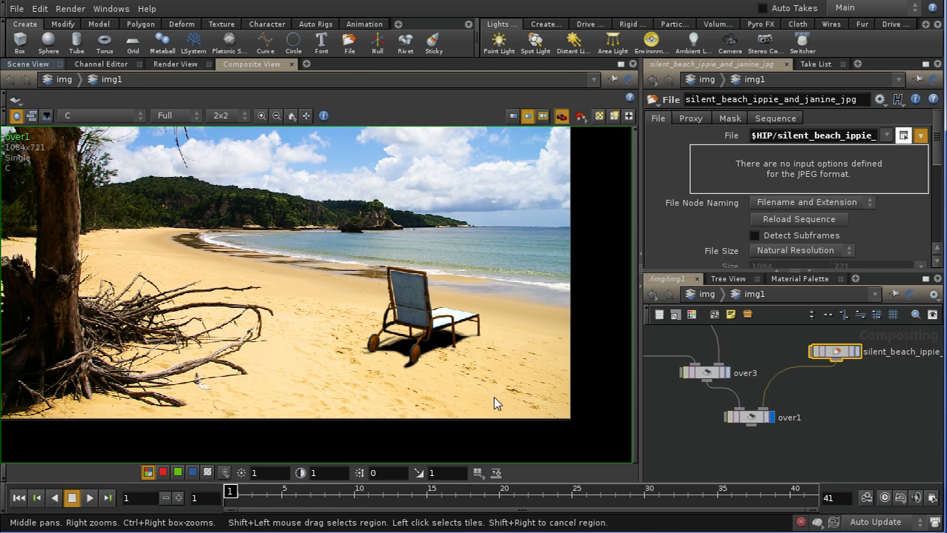
# Set over2's Background Weight to 0.8 to lighten the floor shadows.
pyautogui.moveTo(804, 431); pyautogui.dragTo(860, 475, button='middle')
pyautogui.moveTo(798, 380); pyautogui.dragTo(851, 441, button='middle')
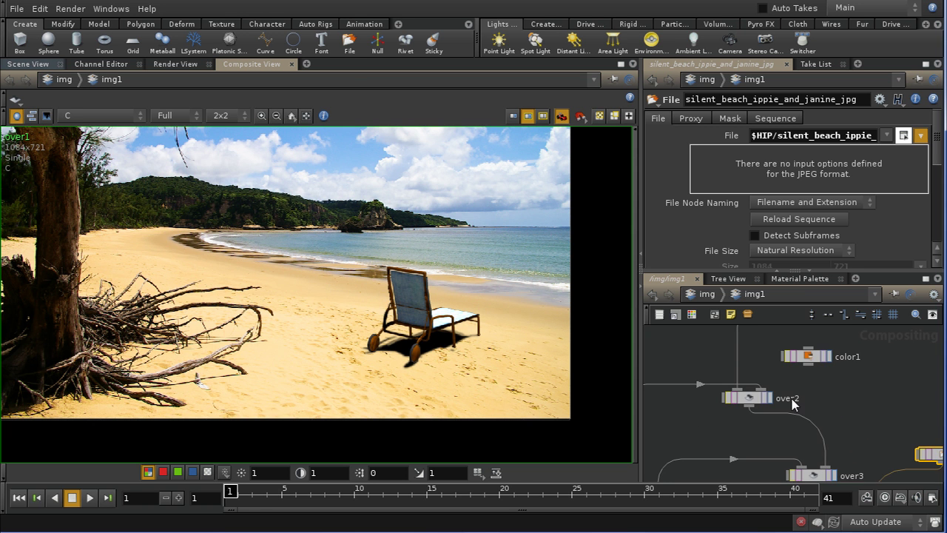
pyautogui.moveTo(802, 397); pyautogui.dragTo(865, 432, button='middle')
pyautogui.moveTo(753, 354); pyautogui.dragTo(765, 389, button='right')
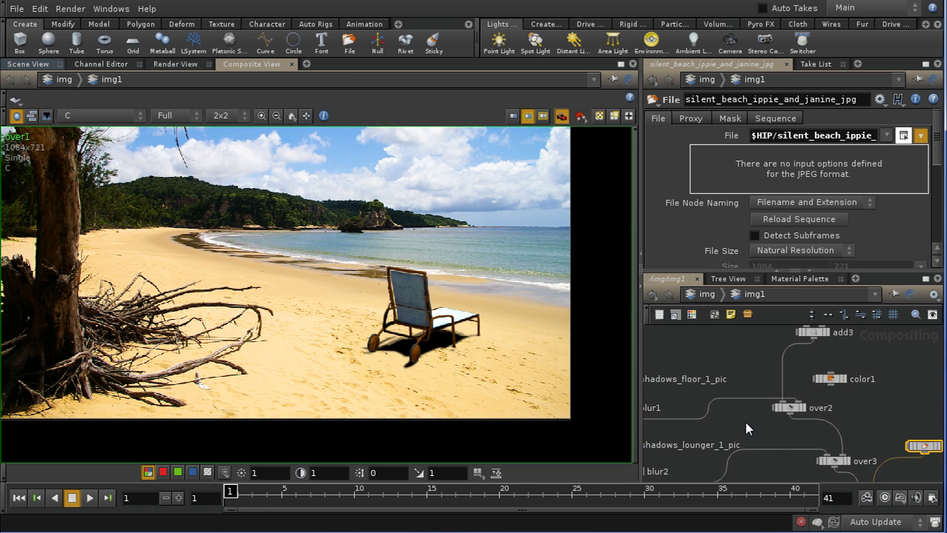
pyautogui.moveTo(745, 421); pyautogui.dragTo(796, 416, button='middle')
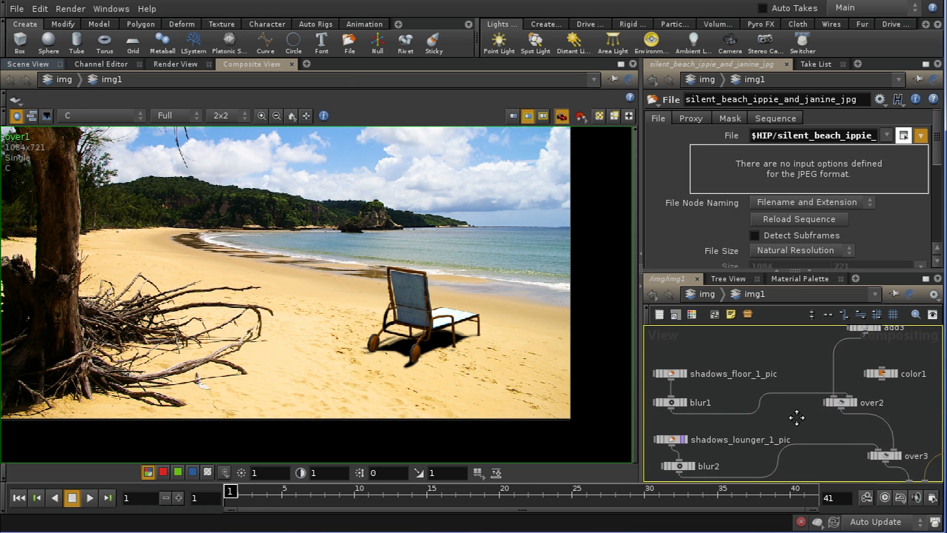
pyautogui.click(839, 402)
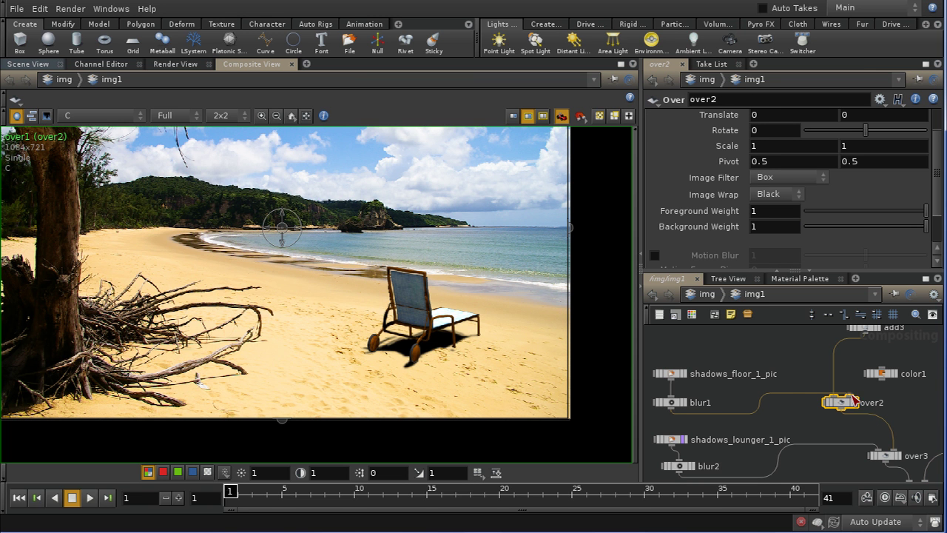
pyautogui.moveTo(773, 226); pyautogui.dragTo(745, 236, button='middle')
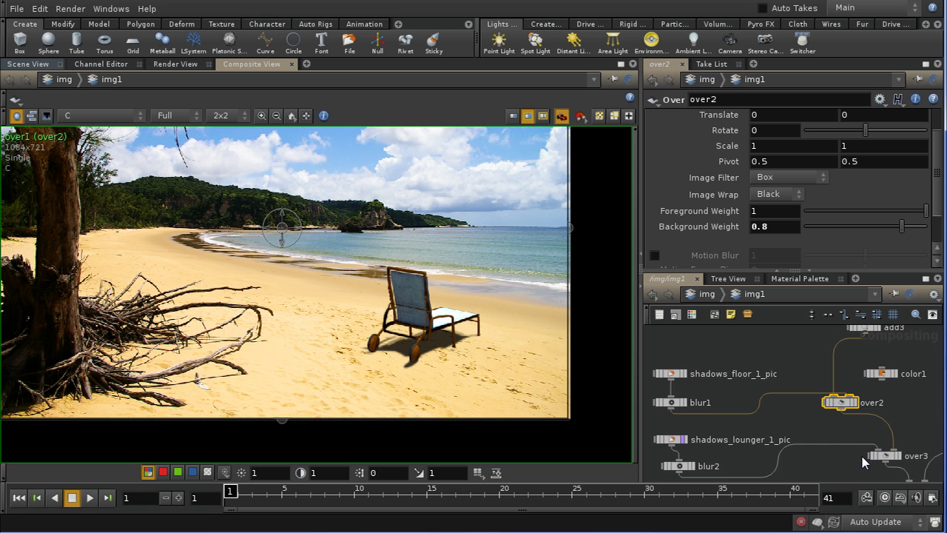
# Set over3's Foreground Weight to 0.8 to lighten the lounger shadows.
pyautogui.moveTo(836, 424); pyautogui.dragTo(813, 386, button='middle')
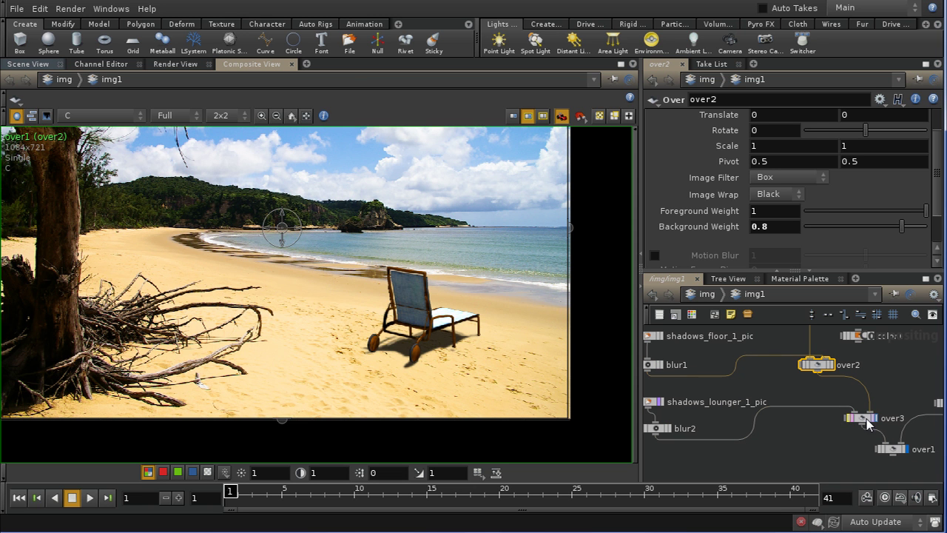
pyautogui.click(858, 418)
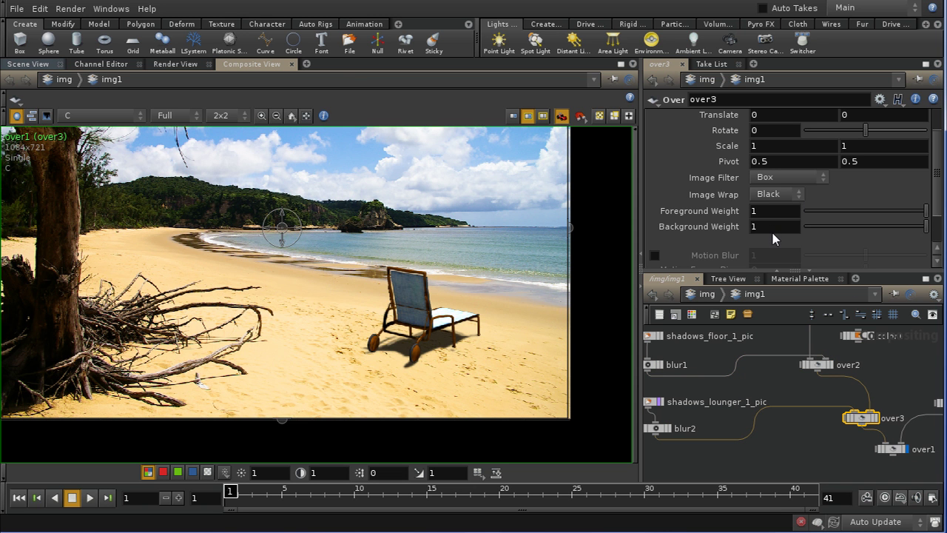
pyautogui.moveTo(772, 234); pyautogui.dragTo(759, 235, button='middle')
pyautogui.moveTo(757, 212); pyautogui.dragTo(736, 222, button='middle')
# Revert colorcorrect2's Master Mult, below the diffuse pass, to its default values.
pyautogui.moveTo(772, 338); pyautogui.dragTo(814, 438, button='middle')
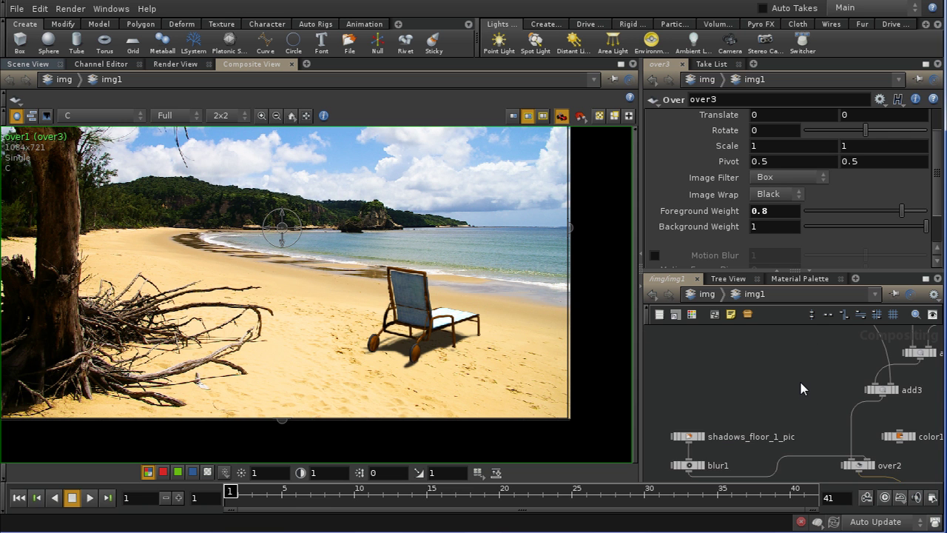
pyautogui.moveTo(800, 380); pyautogui.dragTo(837, 482, button='middle')
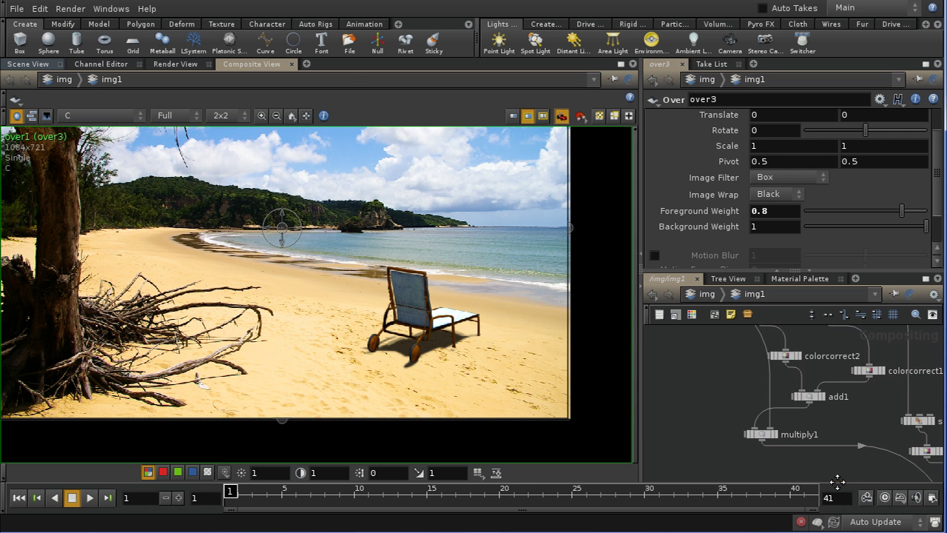
pyautogui.moveTo(830, 437); pyautogui.dragTo(812, 471, button='middle')
pyautogui.moveTo(814, 427); pyautogui.dragTo(834, 467, button='middle')
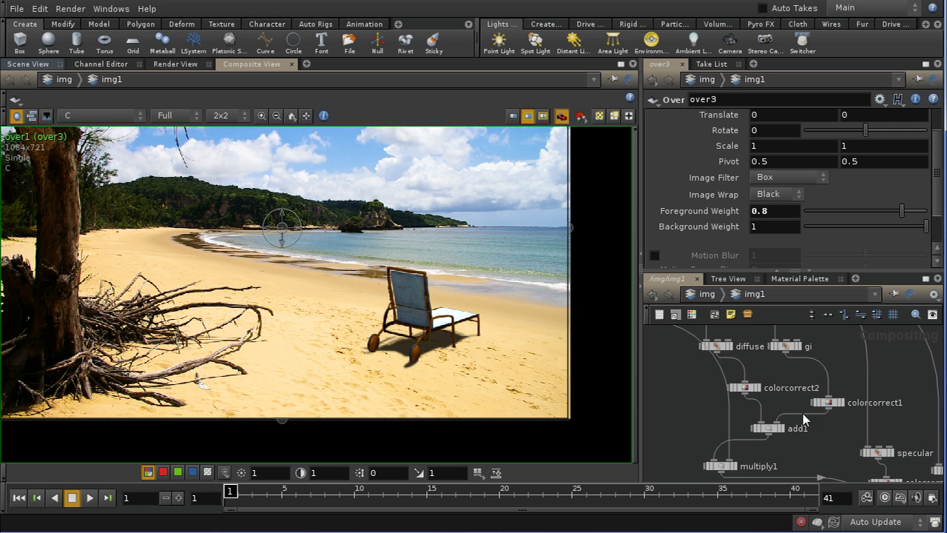
pyautogui.click(745, 385)
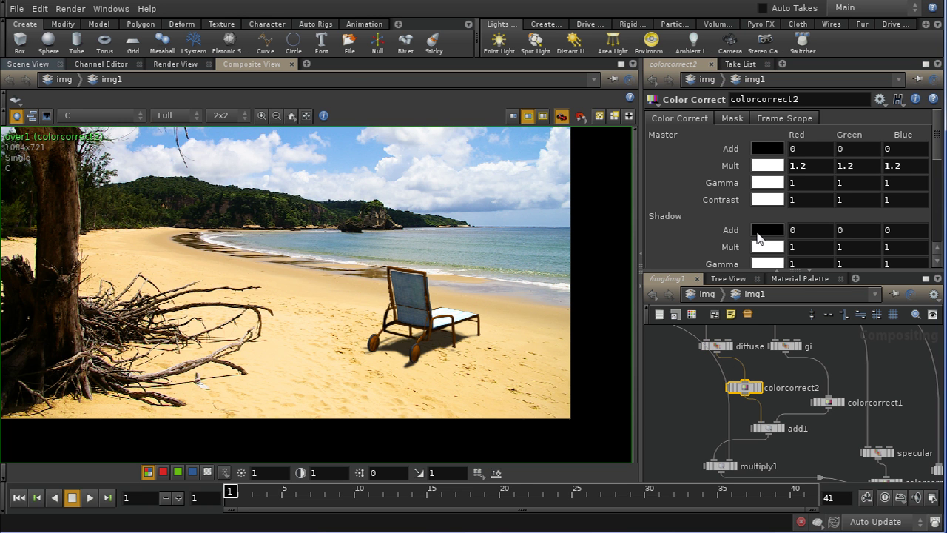
pyautogui.rightClick(729, 164)
pyautogui.click(779, 358)
# Tint colorcorrect2's Master Mult pale yellow with hue 54 and saturation 0.132.
pyautogui.click(766, 167)
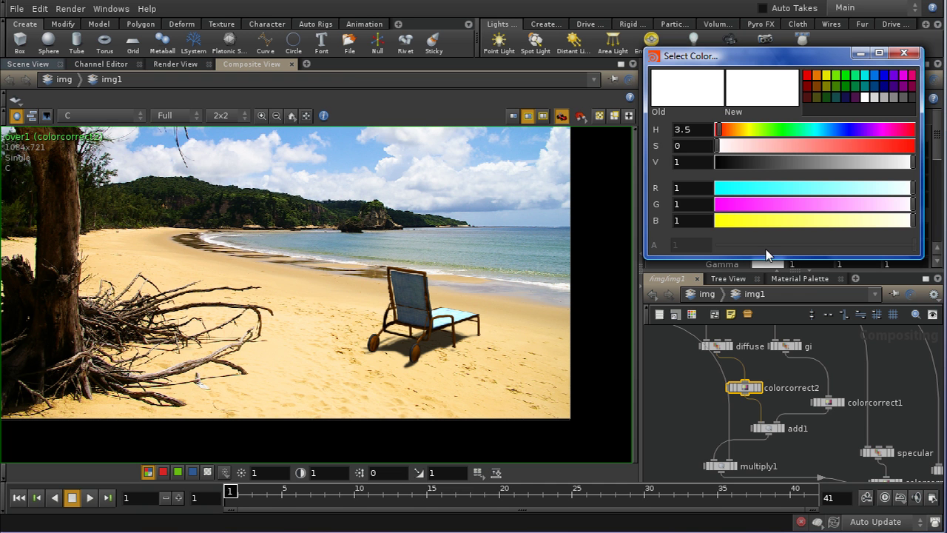
pyautogui.click(747, 131)
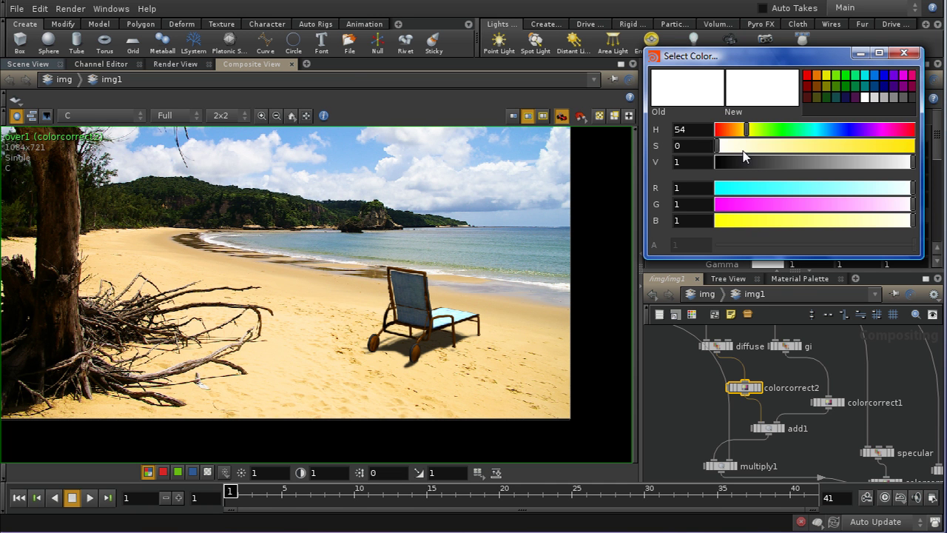
pyautogui.click(743, 147)
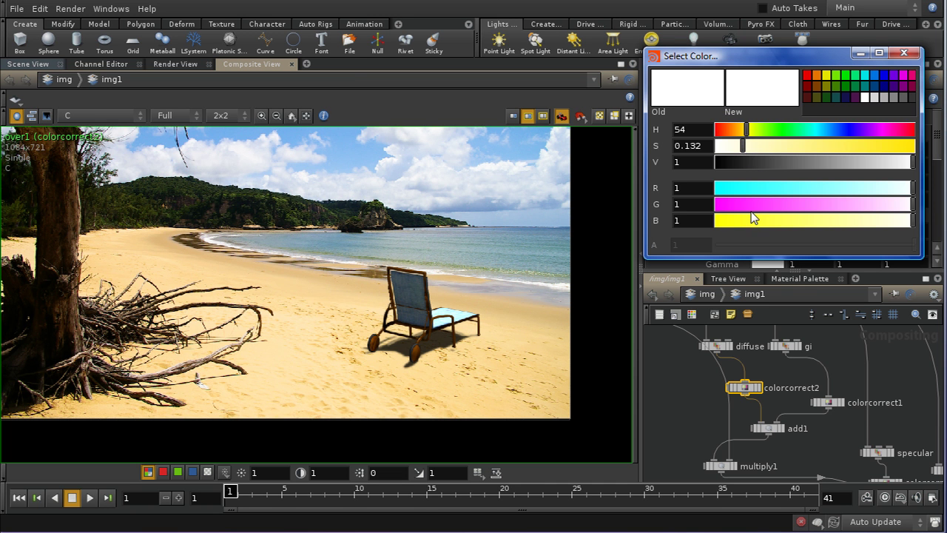
pyautogui.click(904, 52)
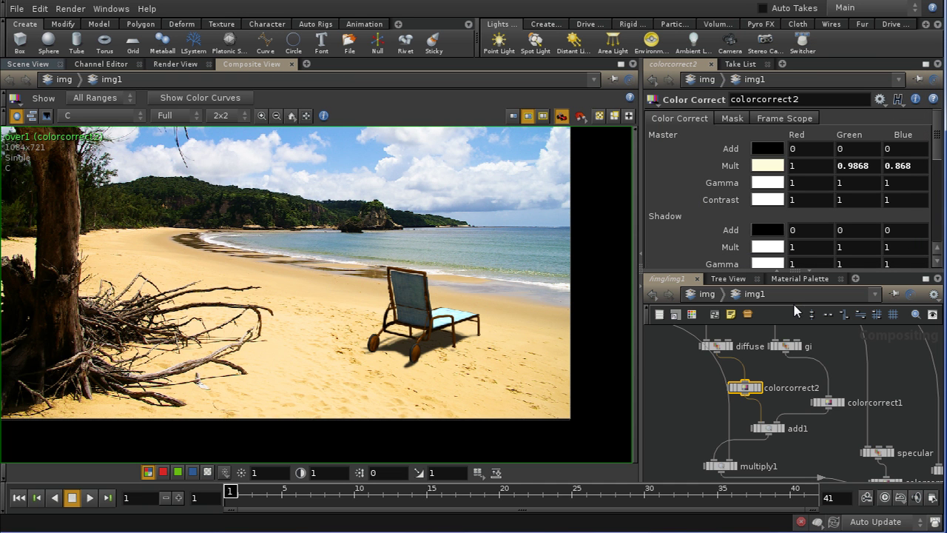
# Move over1 further down and the beach image node to the side to make room below over3.
pyautogui.moveTo(828, 450); pyautogui.dragTo(749, 345, button='middle')
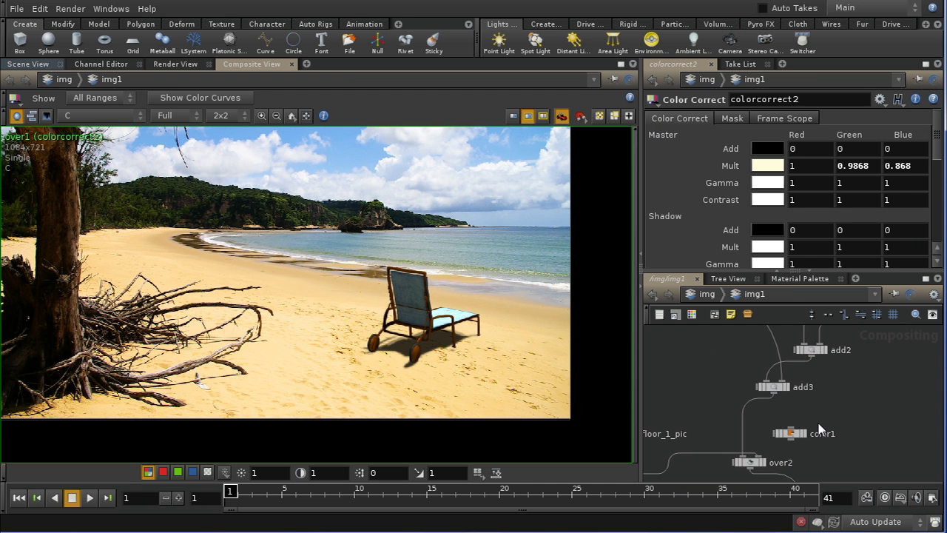
pyautogui.moveTo(827, 438); pyautogui.dragTo(834, 384, button='middle')
pyautogui.moveTo(786, 407); pyautogui.dragTo(822, 466)
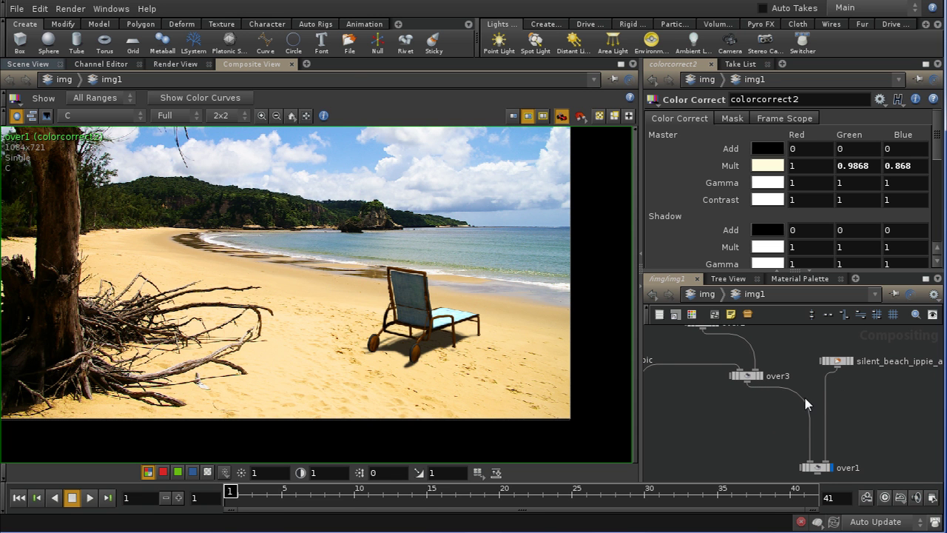
pyautogui.moveTo(837, 361); pyautogui.dragTo(897, 400)
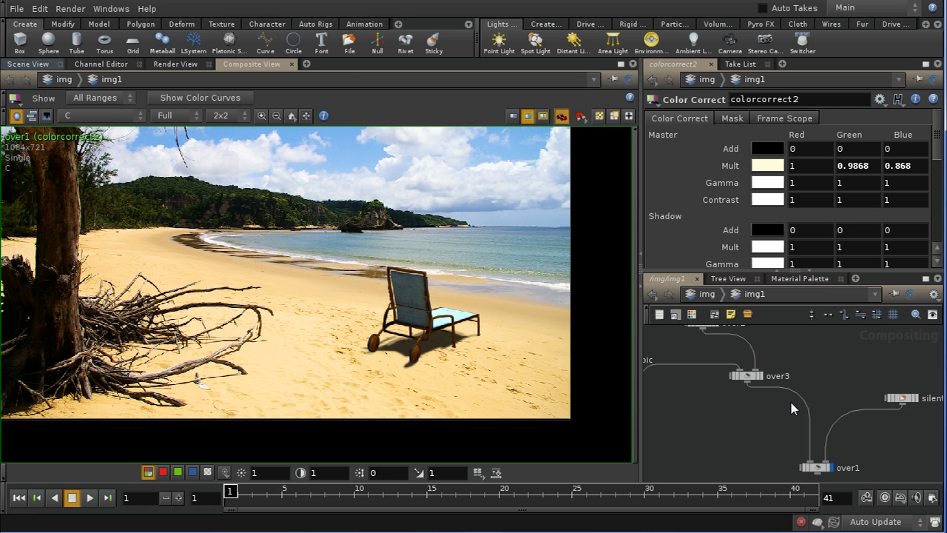
# Insert an HSV node on the connection between over3 and over1.
pyautogui.press('Tab')
pyautogui.write('d')
pyautogui.press('Escape')
pyautogui.press('Tab')
pyautogui.write('HSV')
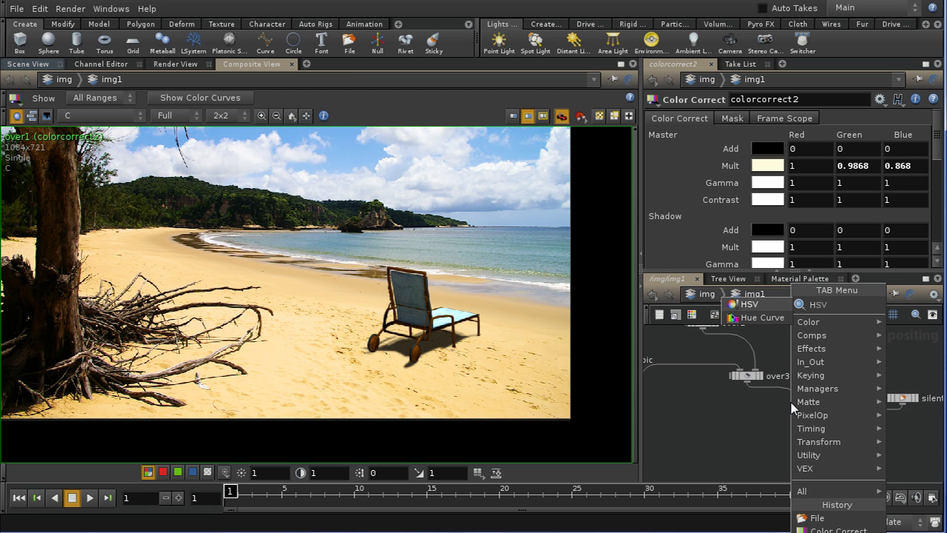
pyautogui.click(813, 306)
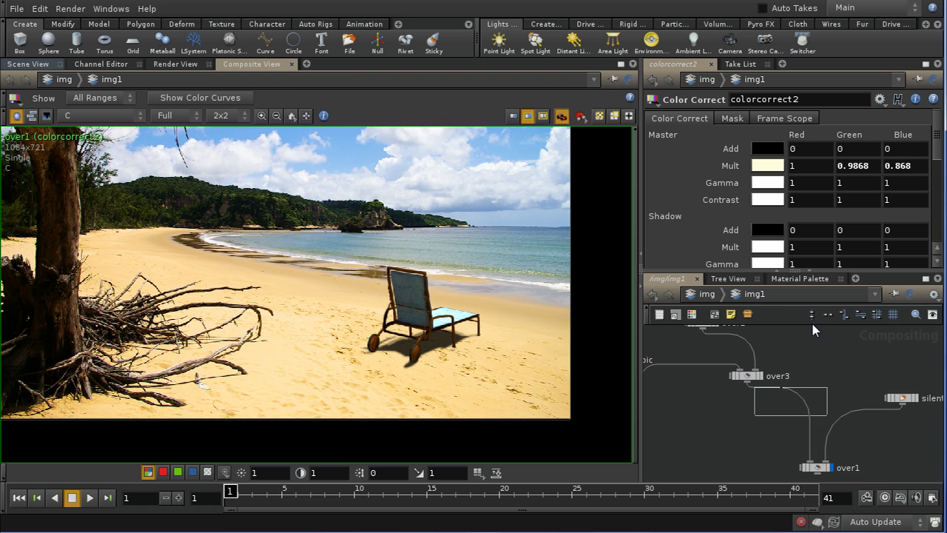
pyautogui.click(803, 403)
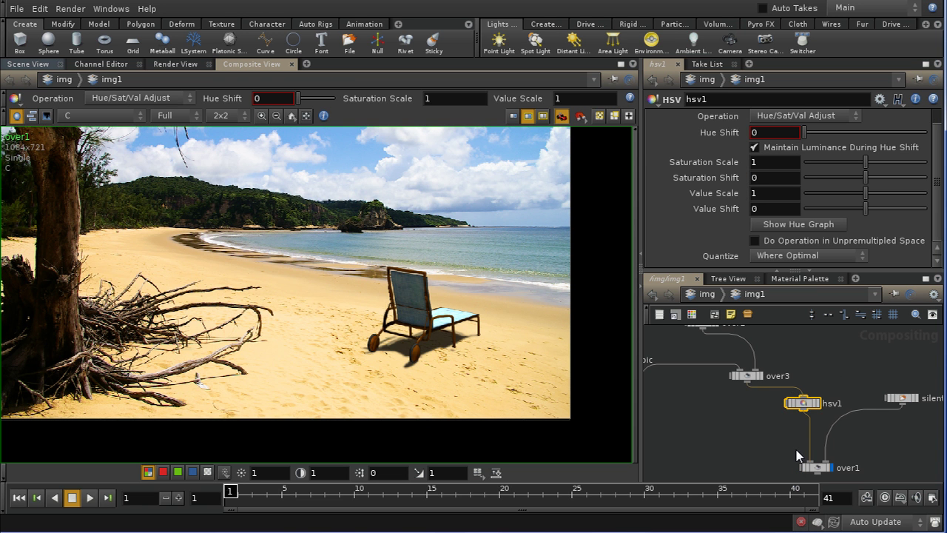
pyautogui.moveTo(802, 403); pyautogui.dragTo(787, 406)
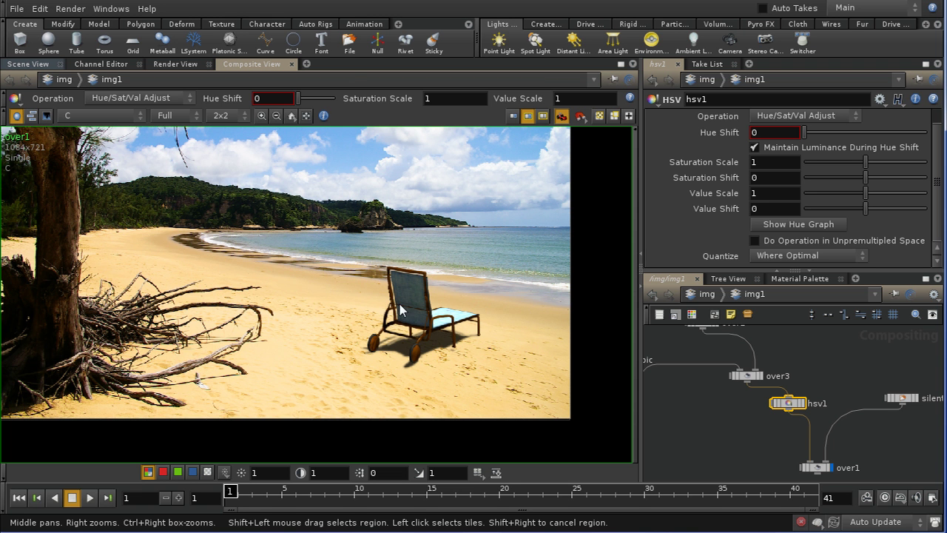
# Set hsv1's Saturation Scale to 0.8 and examine the chair's colour against the beach.
pyautogui.moveTo(486, 348); pyautogui.dragTo(436, 262, button='right')
pyautogui.moveTo(435, 262); pyautogui.dragTo(497, 336, button='middle')
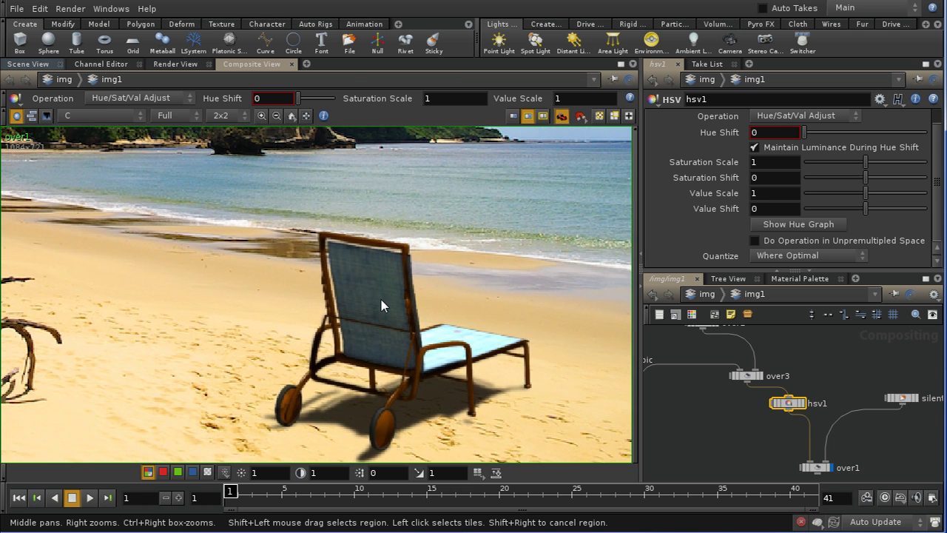
pyautogui.moveTo(430, 390); pyautogui.dragTo(434, 305, button='right')
pyautogui.moveTo(415, 347); pyautogui.dragTo(418, 324, button='middle')
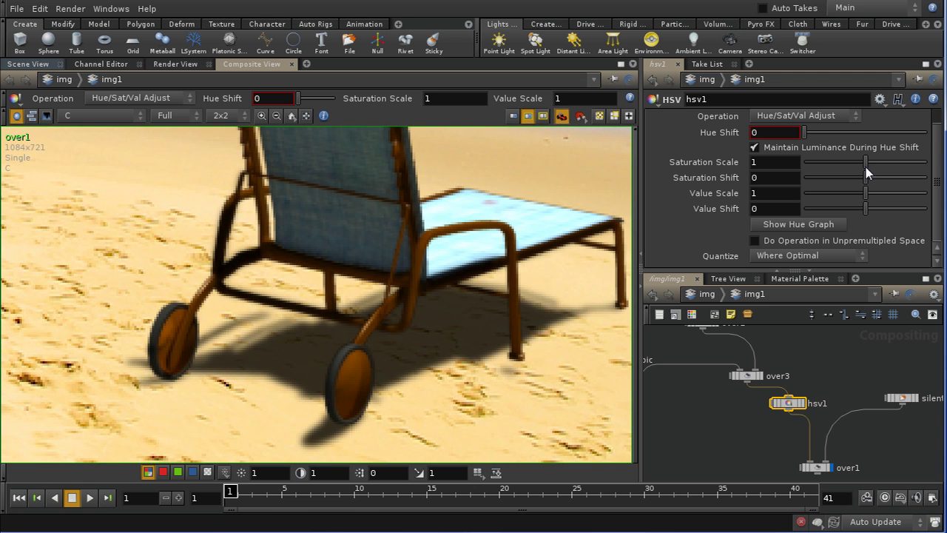
pyautogui.moveTo(867, 172); pyautogui.dragTo(769, 172)
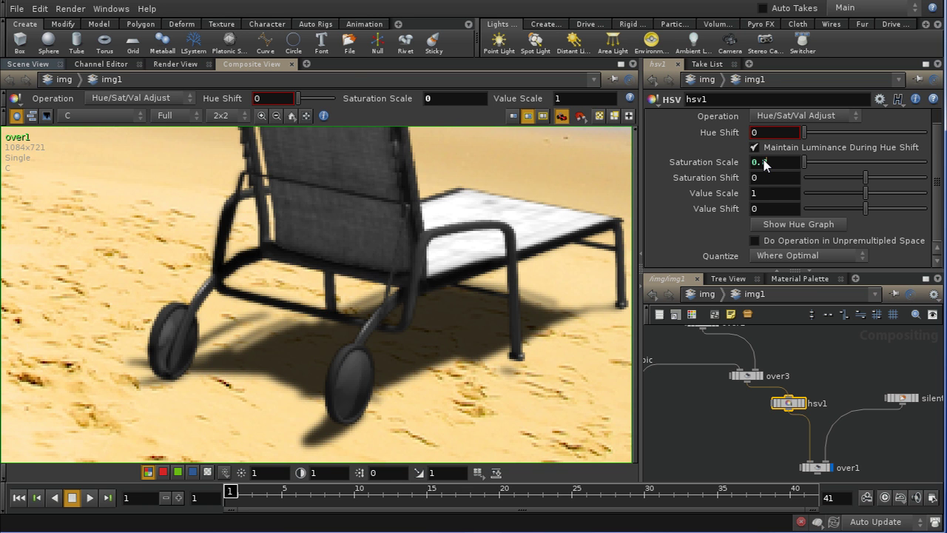
pyautogui.press('Return')
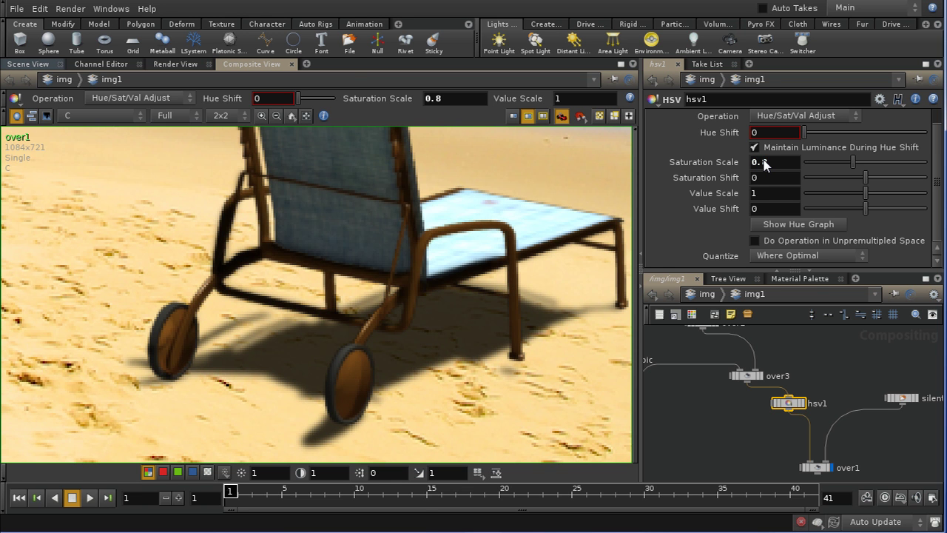
pyautogui.scroll(-3, 545, 208)
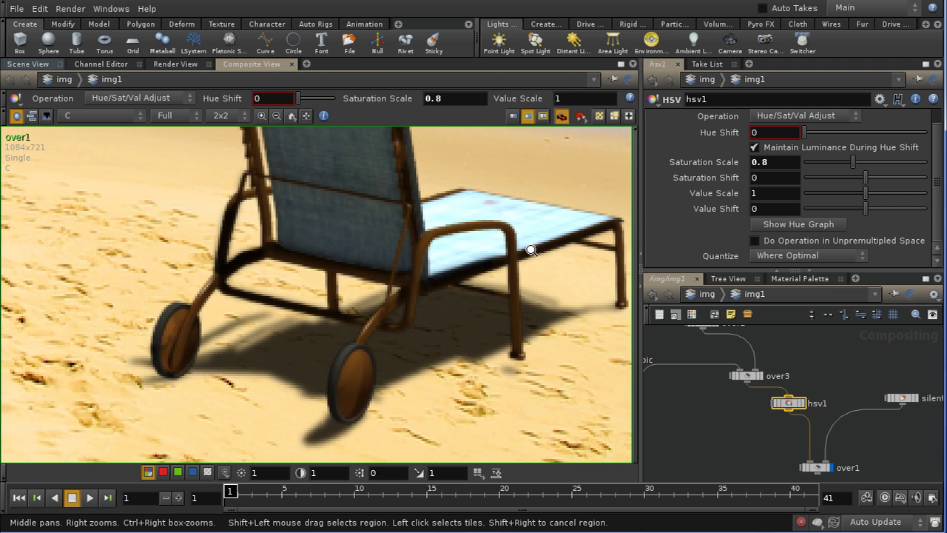
pyautogui.moveTo(533, 195); pyautogui.dragTo(493, 302, button='middle')
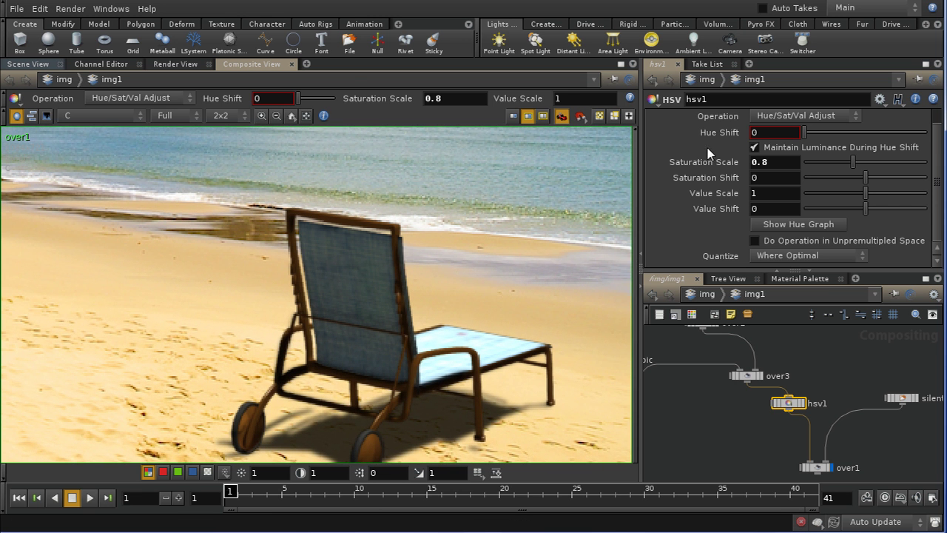
# Set hsv1's Saturation Scale to 0.6 to desaturate the chair further.
pyautogui.press('BackSpace')
pyautogui.write('6')
pyautogui.press('Return')
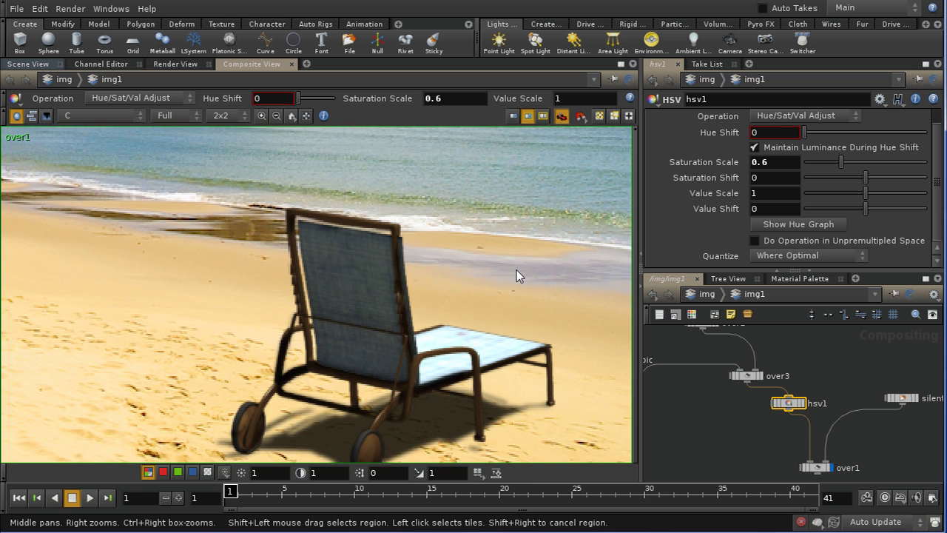
pyautogui.scroll(-5, 488, 283)
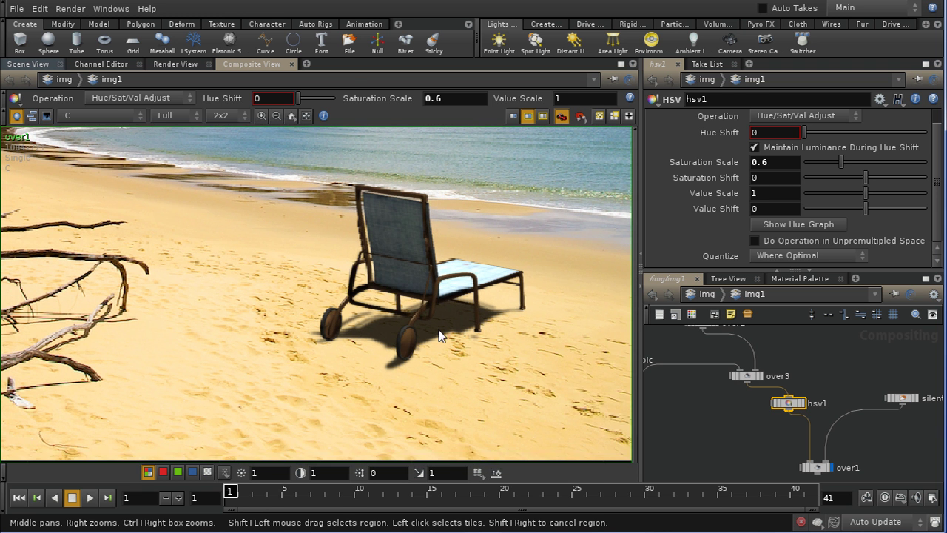
pyautogui.moveTo(439, 335); pyautogui.dragTo(439, 360, button='middle')
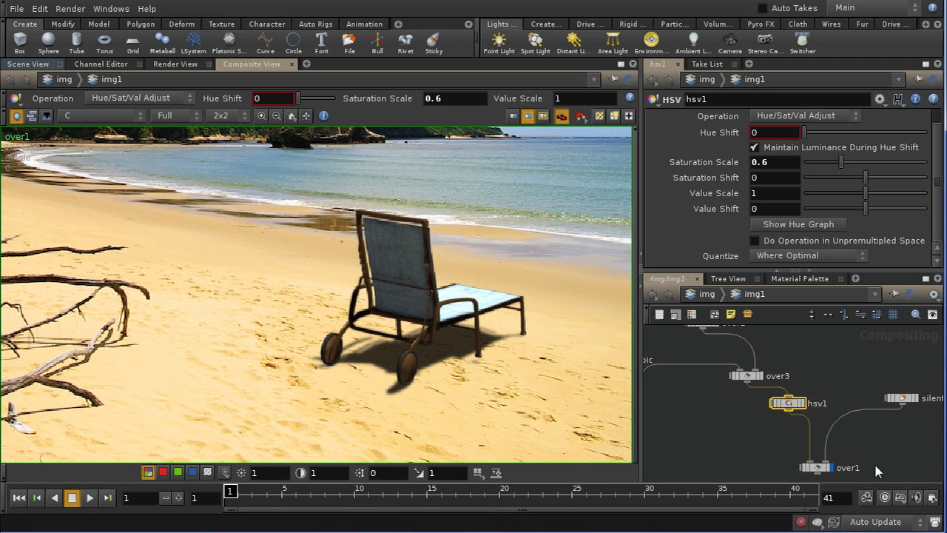
# Move over1 and the beach image node further down to make room below hsv1.
pyautogui.moveTo(876, 466); pyautogui.dragTo(856, 387, button='middle')
pyautogui.moveTo(800, 404); pyautogui.dragTo(821, 445)
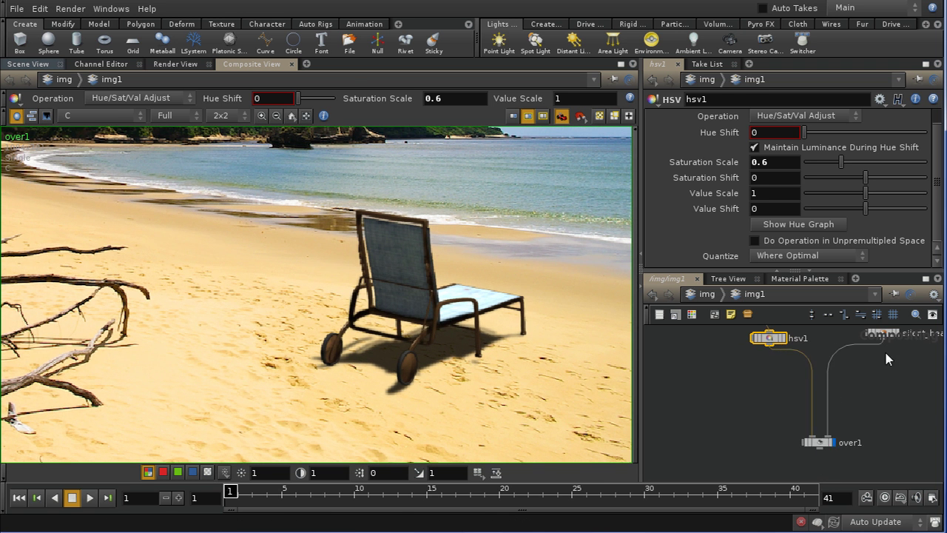
pyautogui.moveTo(892, 338); pyautogui.dragTo(921, 396)
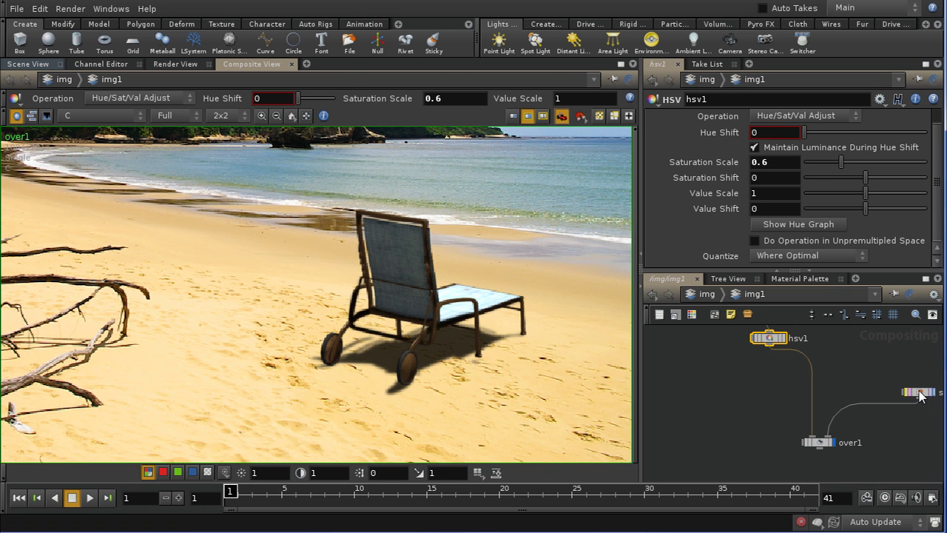
pyautogui.press('Tab')
pyautogui.moveTo(784, 322)
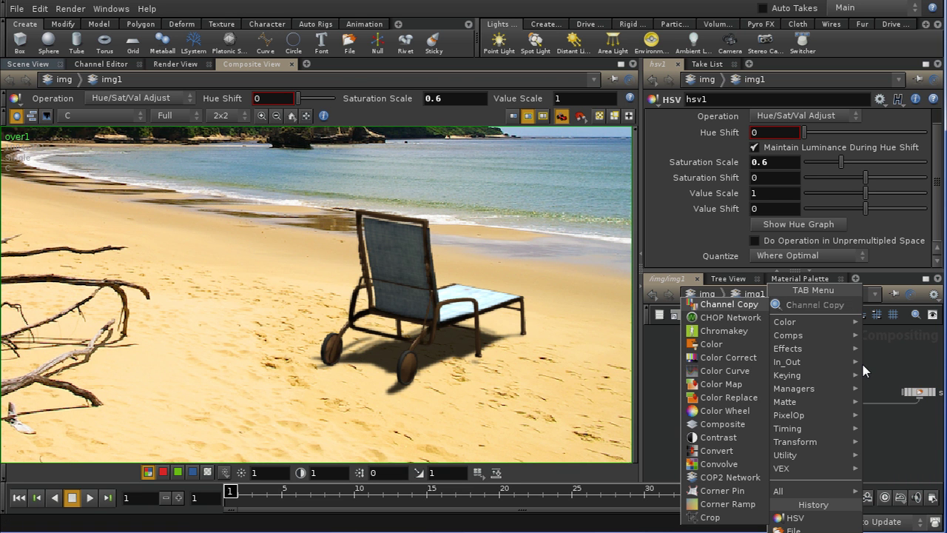
pyautogui.click(755, 372)
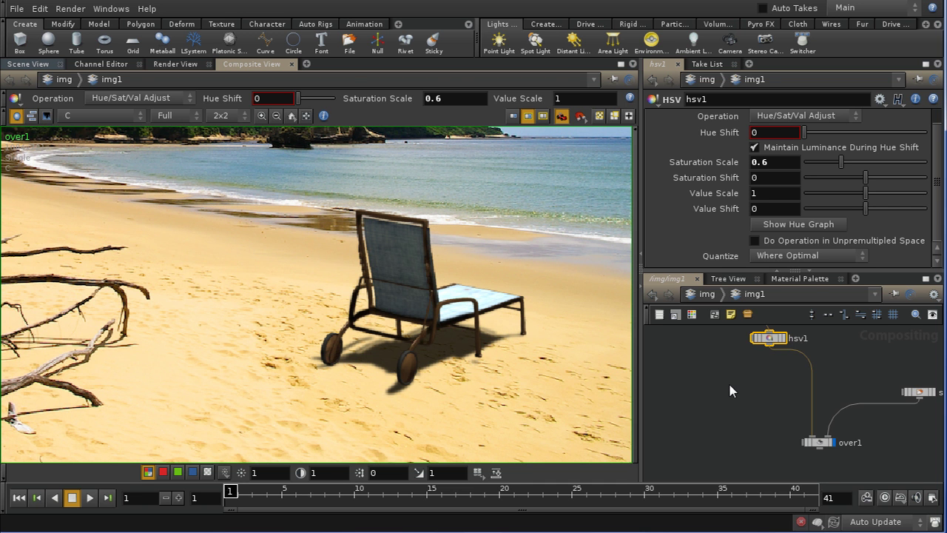
# Insert a Color Curve node on the connection between hsv1 and over1.
pyautogui.press('Tab')
pyautogui.write('co')
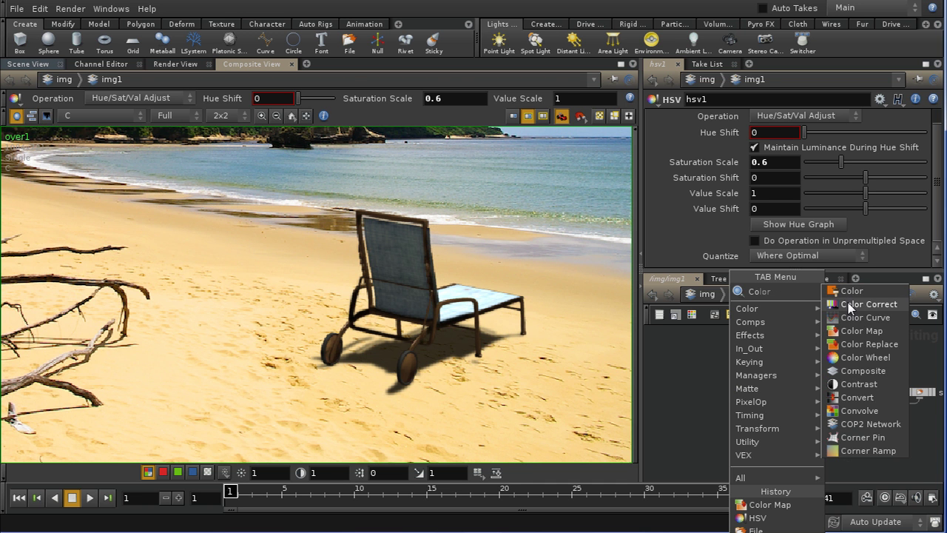
pyautogui.click(848, 318)
pyautogui.click(814, 377)
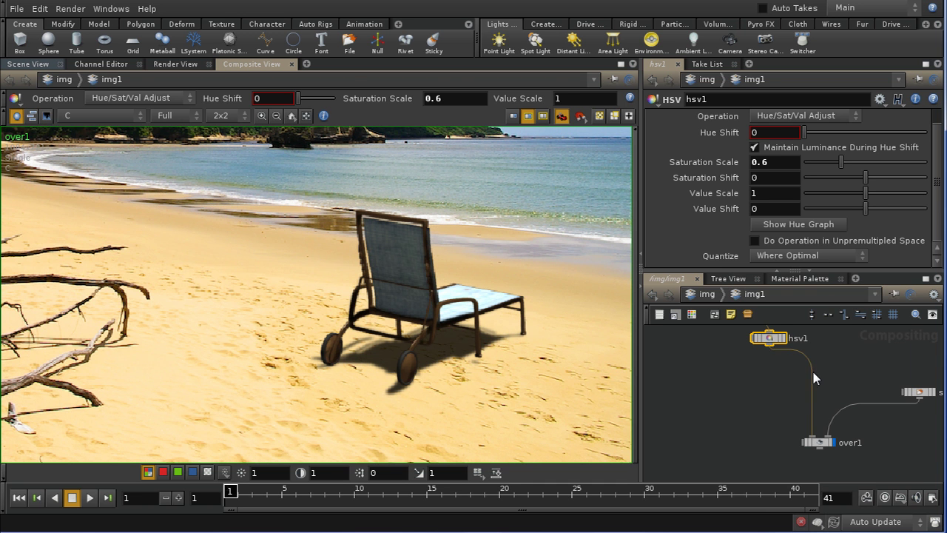
pyautogui.click(791, 374)
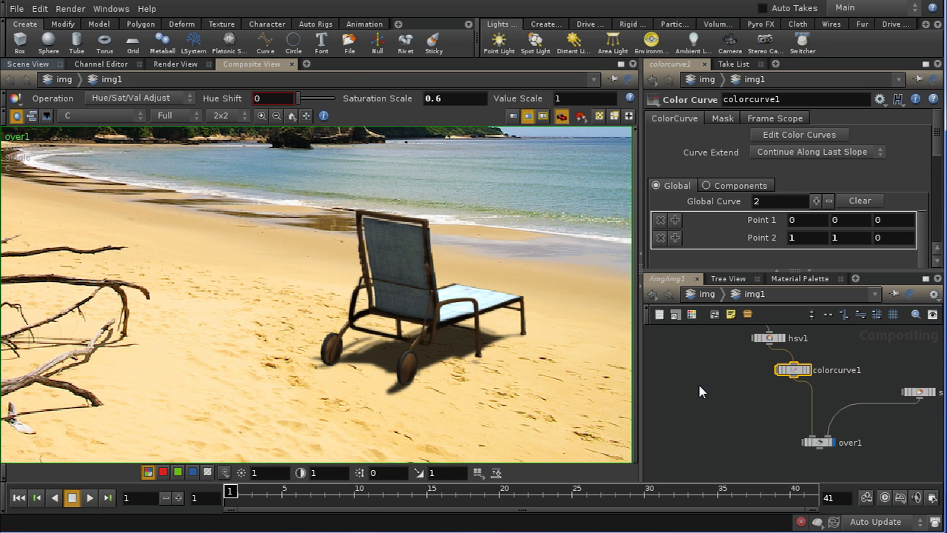
# Add a middle point to colorcurve1's red curve and lower it to about 0.437 at position 0.508.
pyautogui.keyDown('alt'); pyautogui.moveTo(699, 385); pyautogui.dragTo(703, 361, button='right'); pyautogui.keyUp('alt')
pyautogui.moveTo(702, 360); pyautogui.dragTo(704, 404, button='middle')
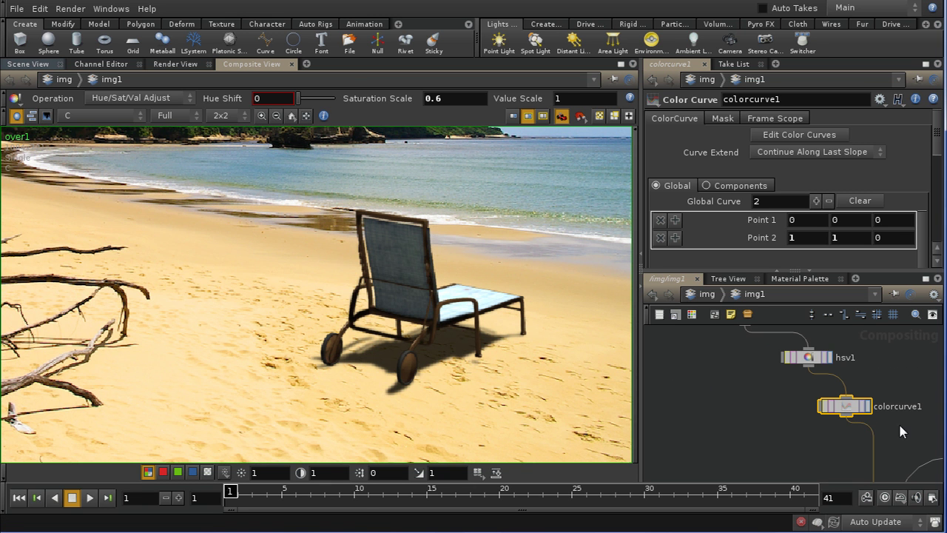
pyautogui.click(822, 134)
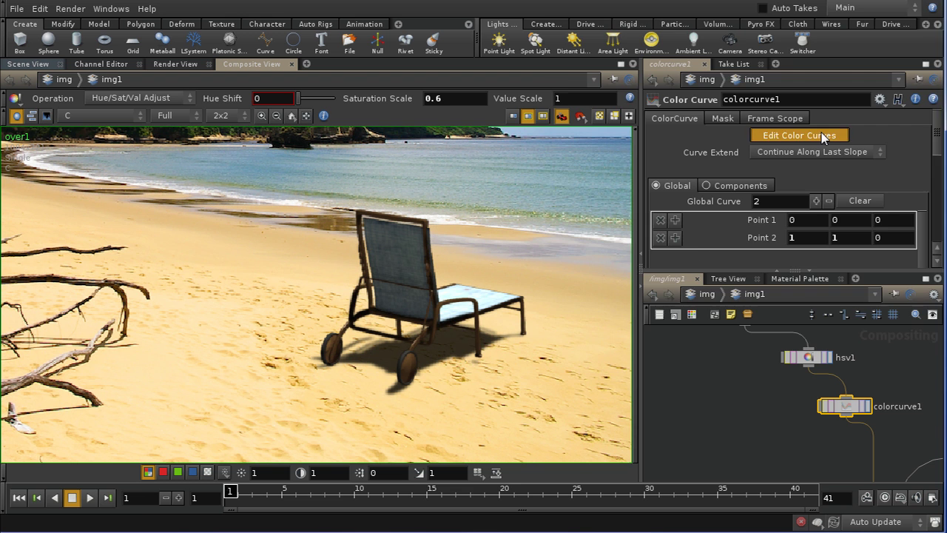
pyautogui.moveTo(736, 11); pyautogui.dragTo(625, 49)
pyautogui.click(481, 348)
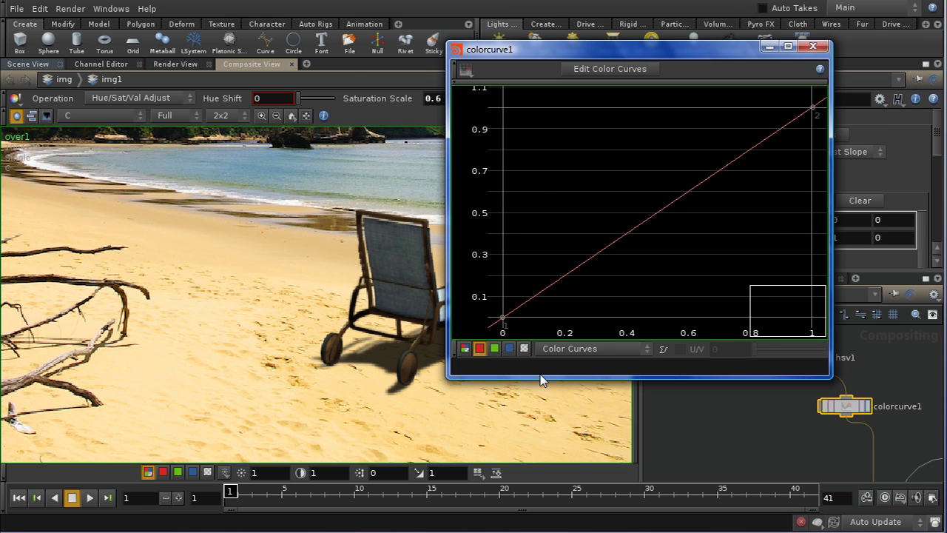
pyautogui.click(660, 214)
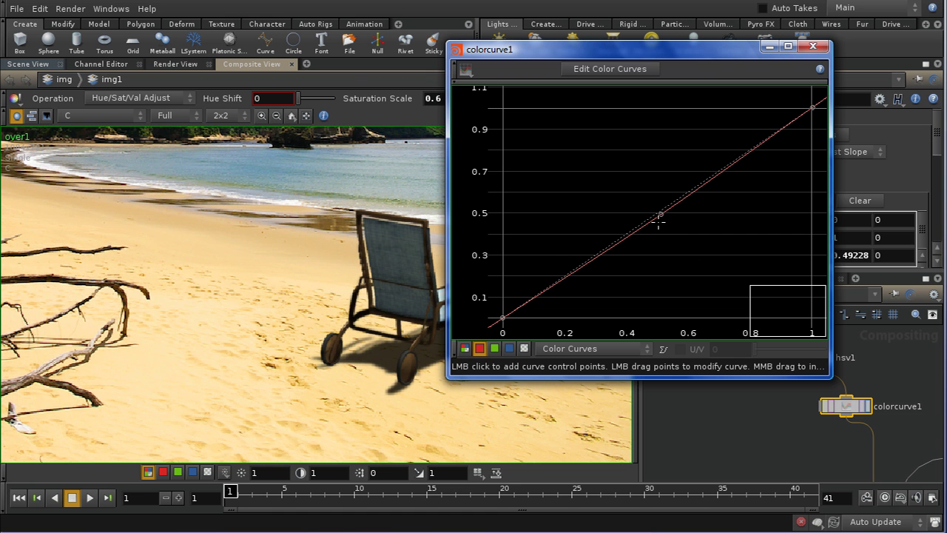
pyautogui.click(662, 216)
pyautogui.moveTo(662, 223); pyautogui.dragTo(667, 244)
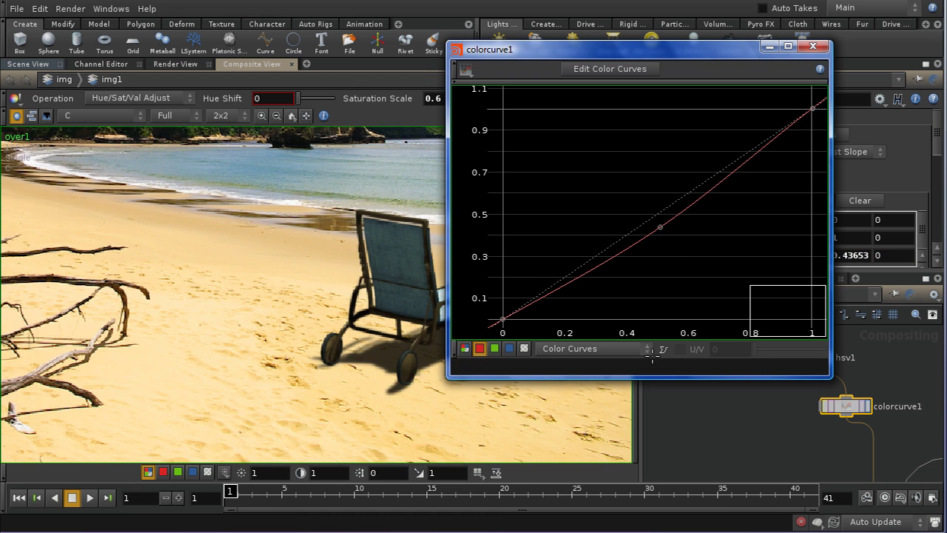
pyautogui.moveTo(621, 52); pyautogui.dragTo(750, 55)
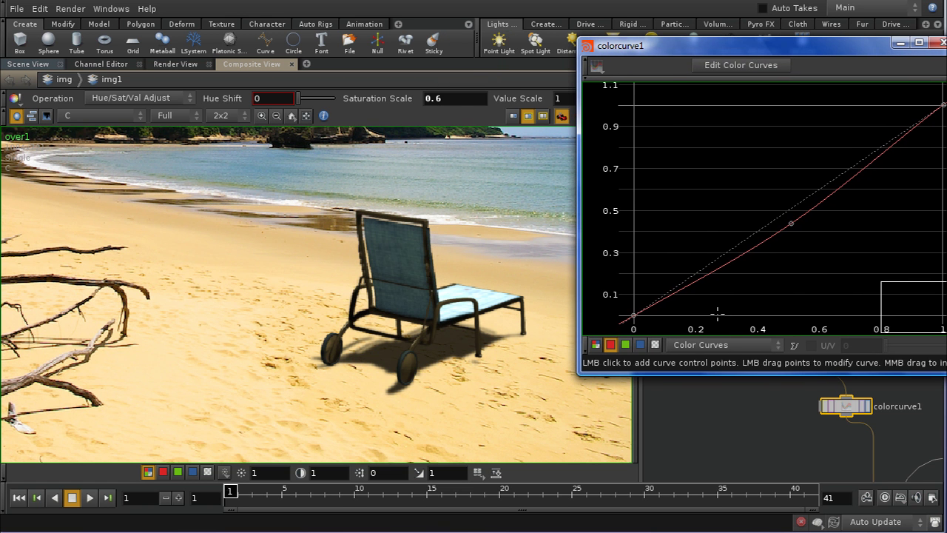
# Add a middle point to colorcurve1's blue curve at about 0.43, lower it to about 0.32, and close the curve editor.
pyautogui.click(640, 345)
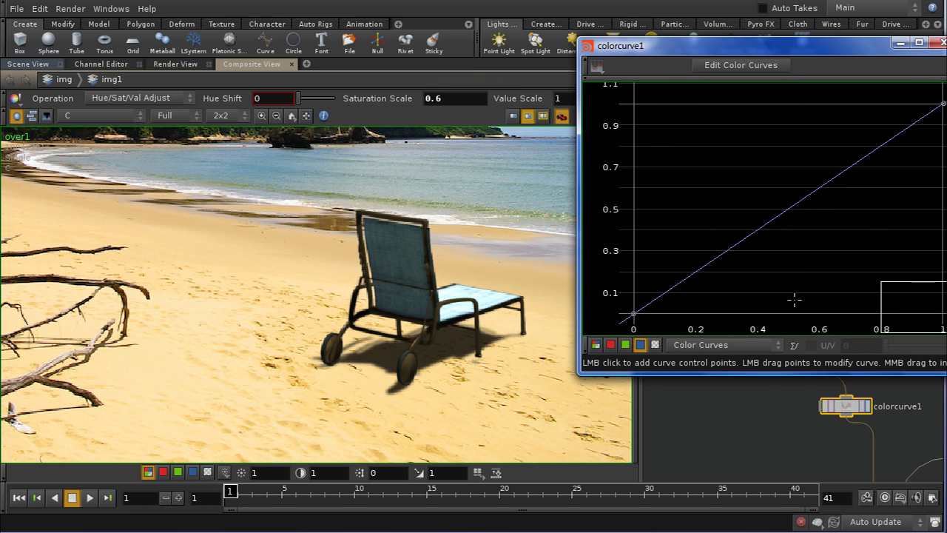
pyautogui.click(768, 227)
pyautogui.moveTo(769, 234); pyautogui.dragTo(770, 250)
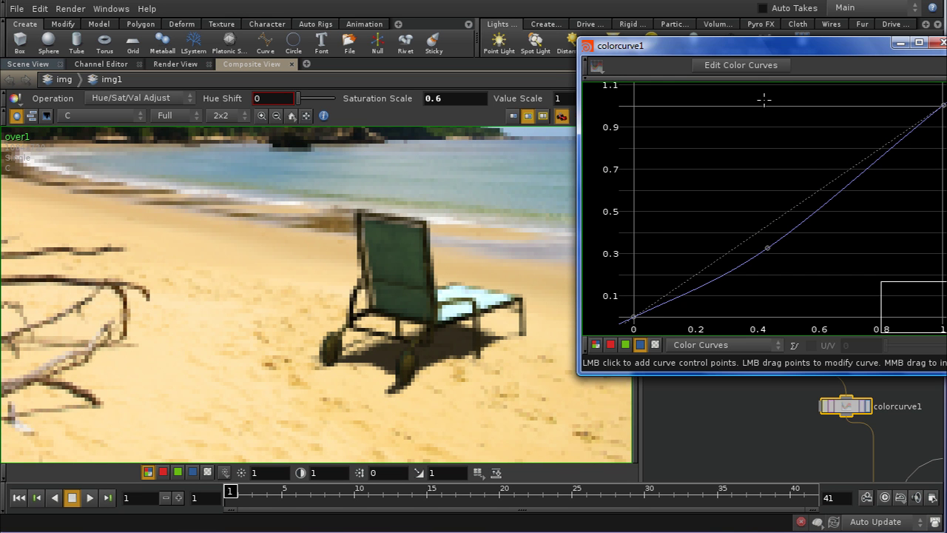
pyautogui.moveTo(762, 45); pyautogui.dragTo(552, 64)
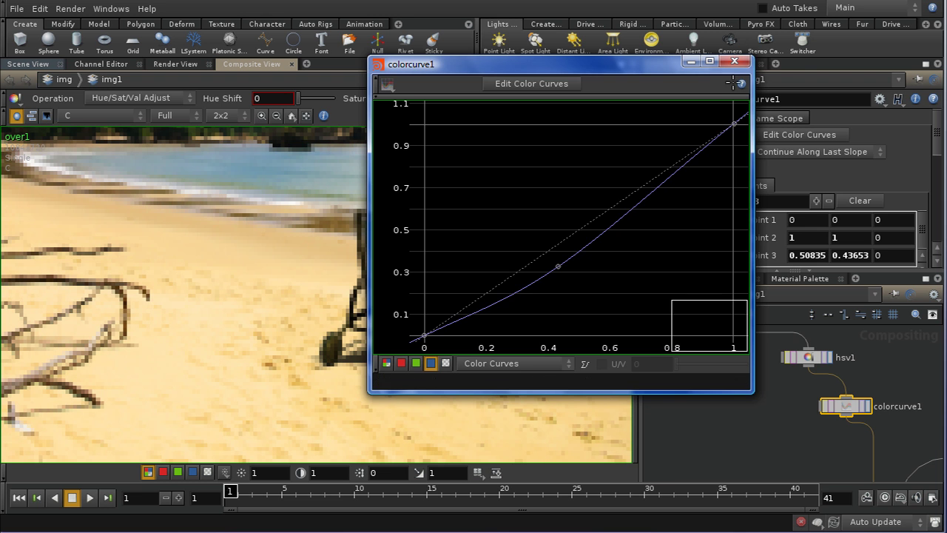
pyautogui.click(735, 61)
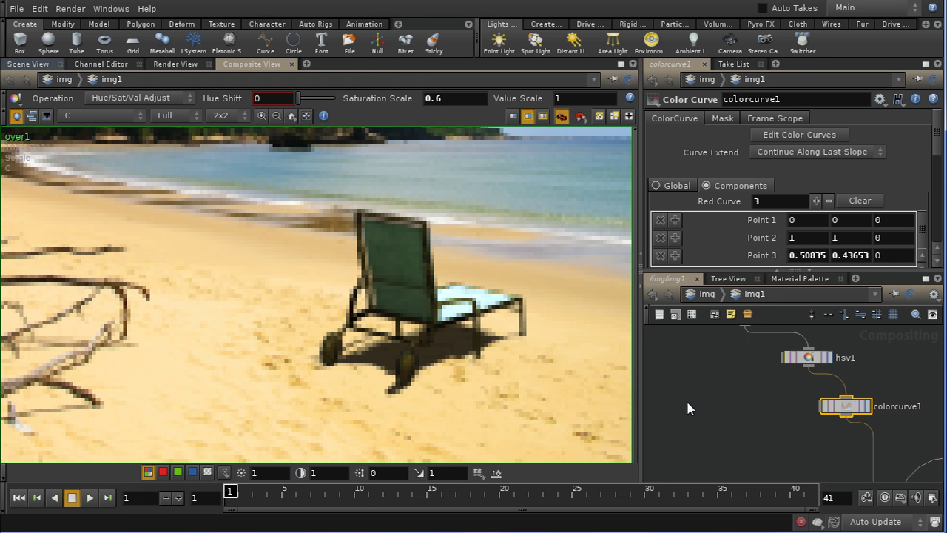
# Insert a Color Correct node on the connection between colorcurve1 and over1.
pyautogui.moveTo(755, 419); pyautogui.dragTo(721, 404, button='middle')
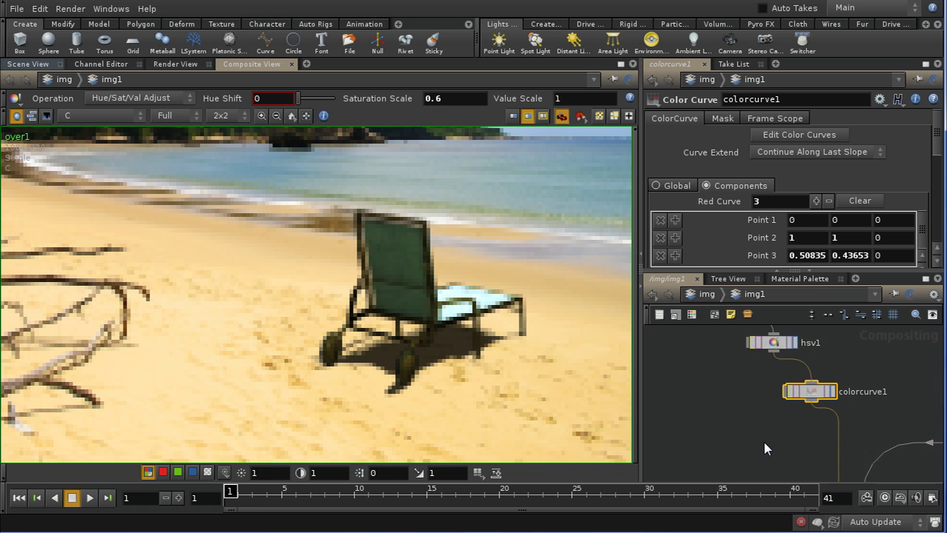
pyautogui.moveTo(763, 438); pyautogui.dragTo(742, 407, button='middle')
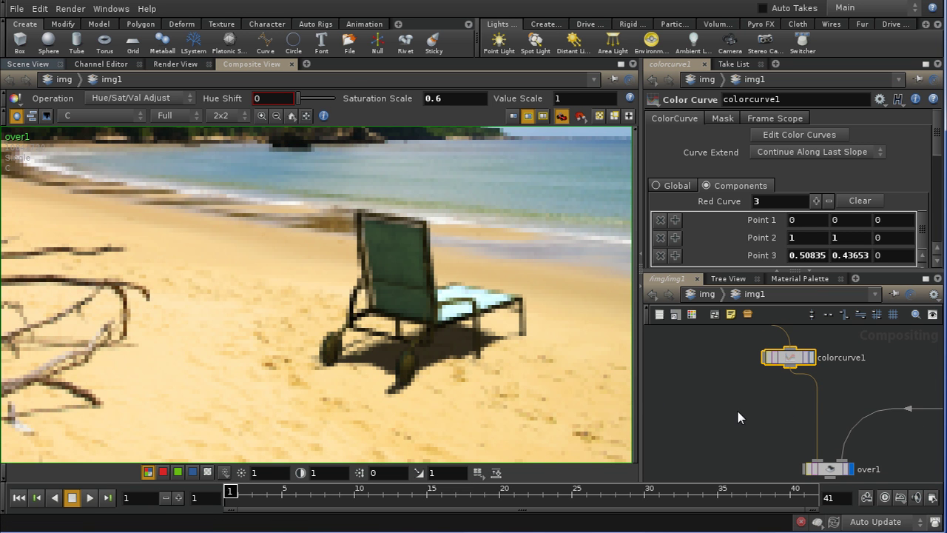
pyautogui.moveTo(737, 417); pyautogui.dragTo(752, 454, button='middle')
pyautogui.moveTo(859, 460); pyautogui.dragTo(846, 430, button='middle')
pyautogui.press('Tab')
pyautogui.moveTo(858, 308)
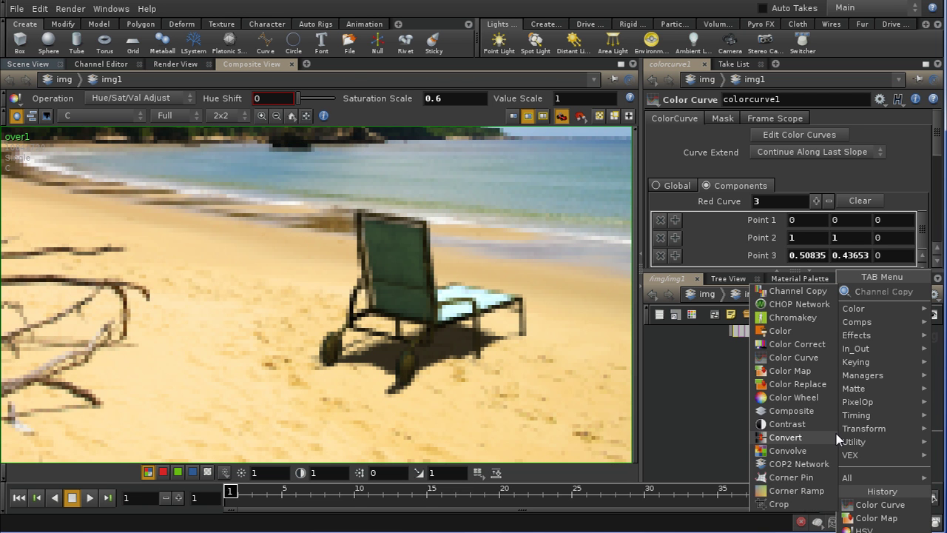
pyautogui.click(798, 304)
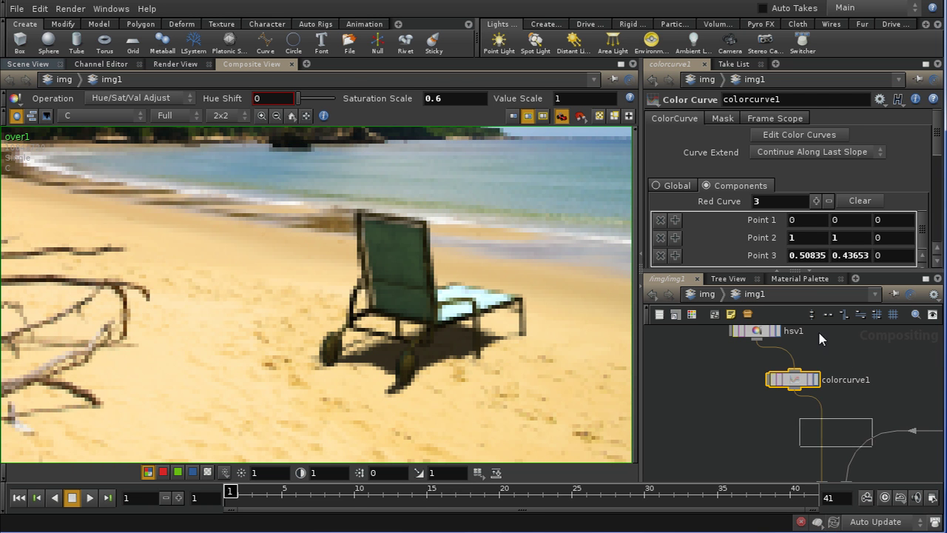
pyautogui.click(827, 442)
pyautogui.moveTo(827, 435); pyautogui.dragTo(830, 428)
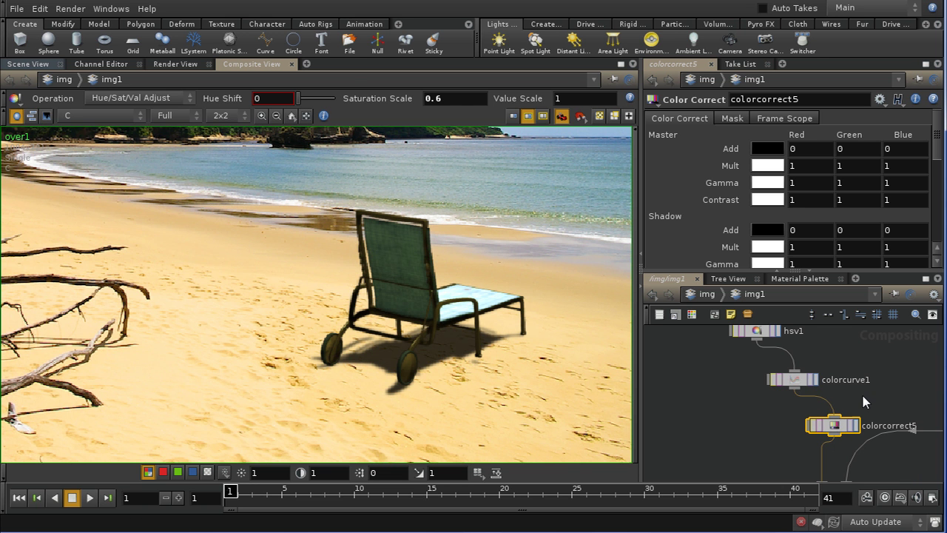
# Raise the middle point of colorcurve1's blue curve to about 0.39 and close the curve editor.
pyautogui.click(799, 381)
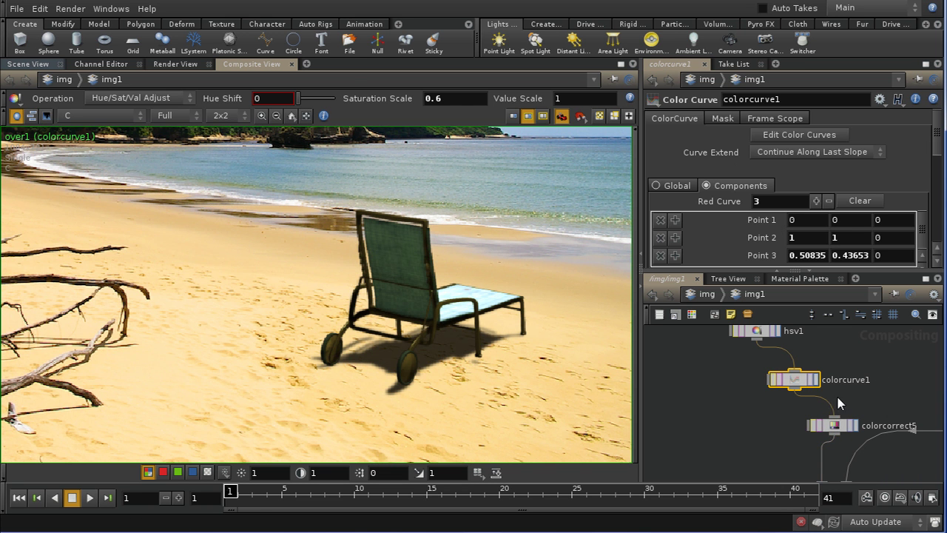
pyautogui.click(831, 137)
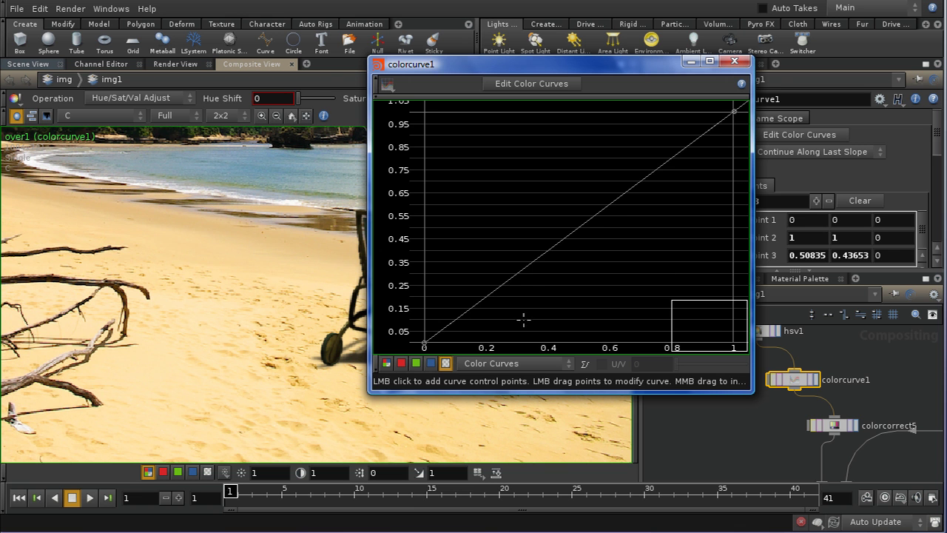
pyautogui.click(431, 363)
pyautogui.moveTo(559, 267); pyautogui.dragTo(563, 255)
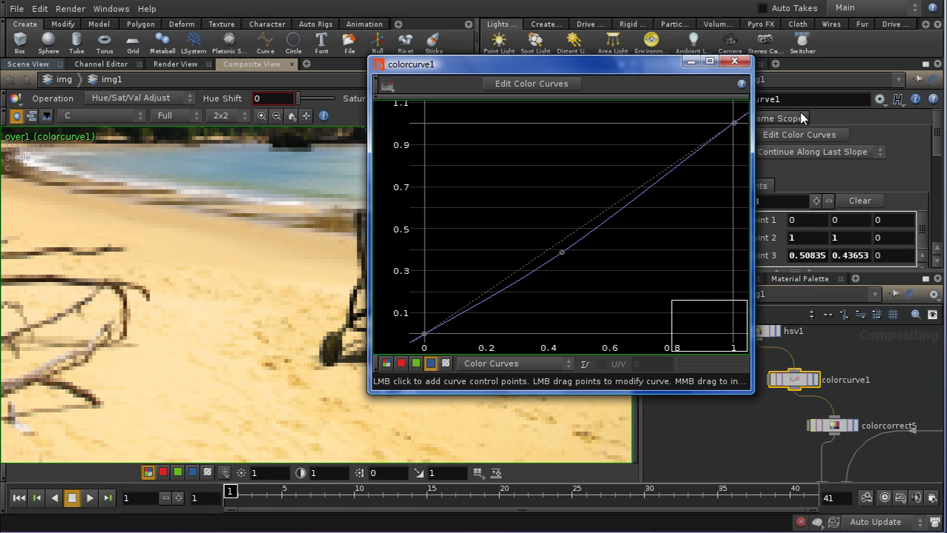
pyautogui.click(735, 61)
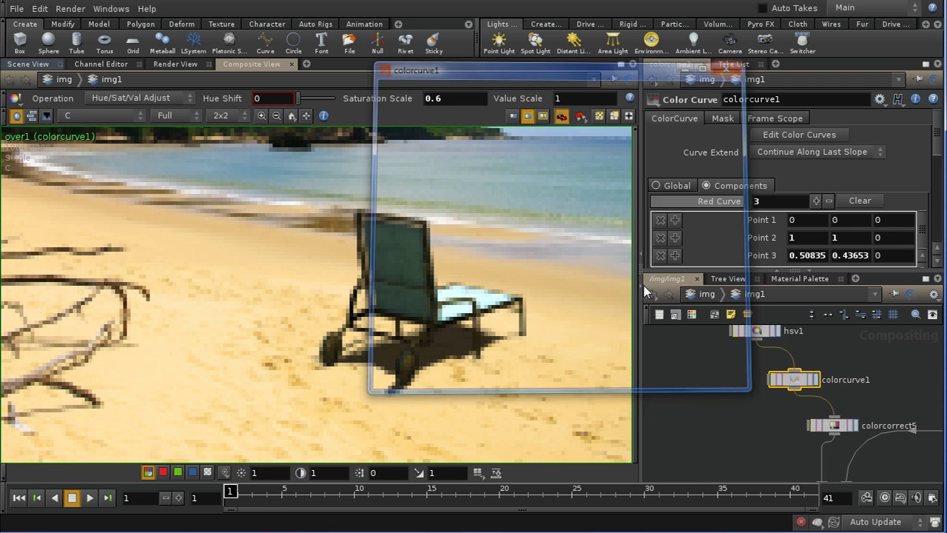
# Lower colorcorrect5's master Mult to 0.8 on all channels and check the chair in the over1 composite.
pyautogui.click(829, 433)
pyautogui.click(855, 425)
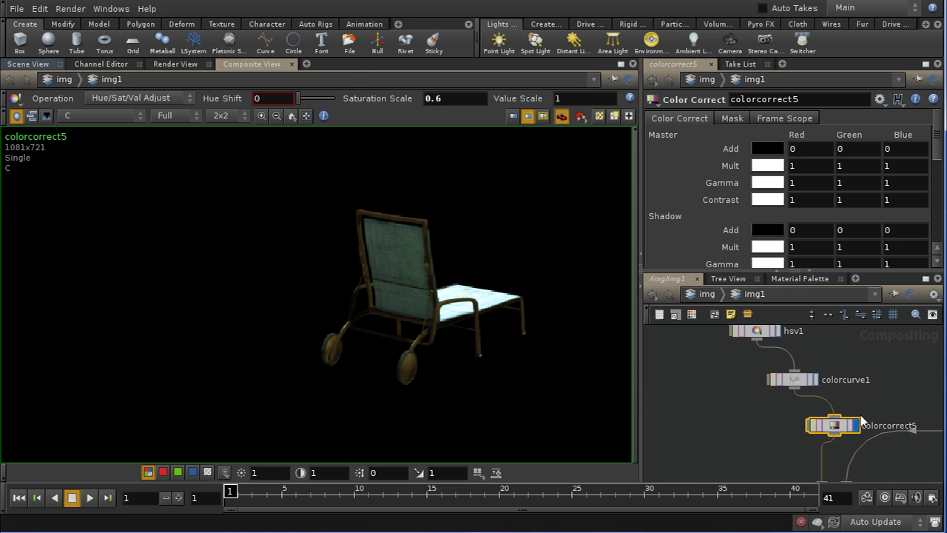
pyautogui.moveTo(880, 454); pyautogui.dragTo(818, 362, button='middle')
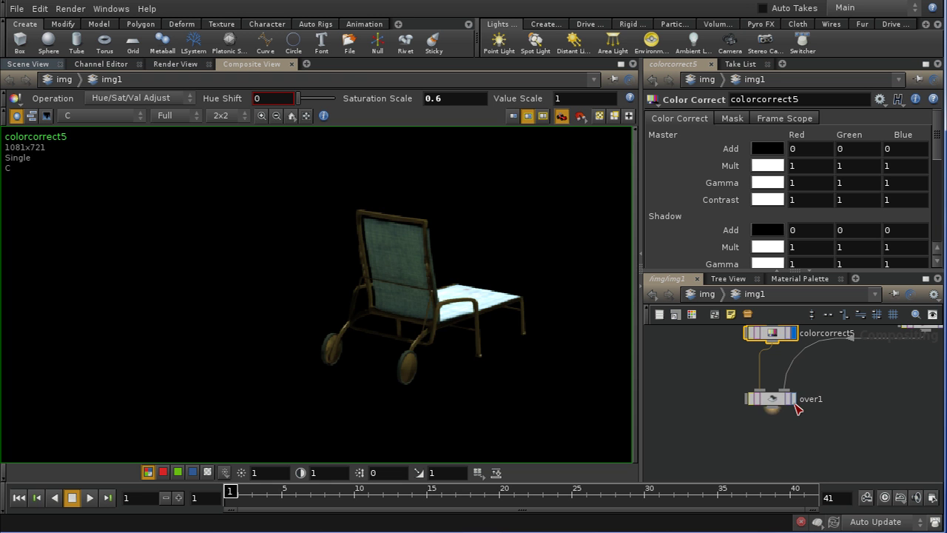
pyautogui.click(792, 400)
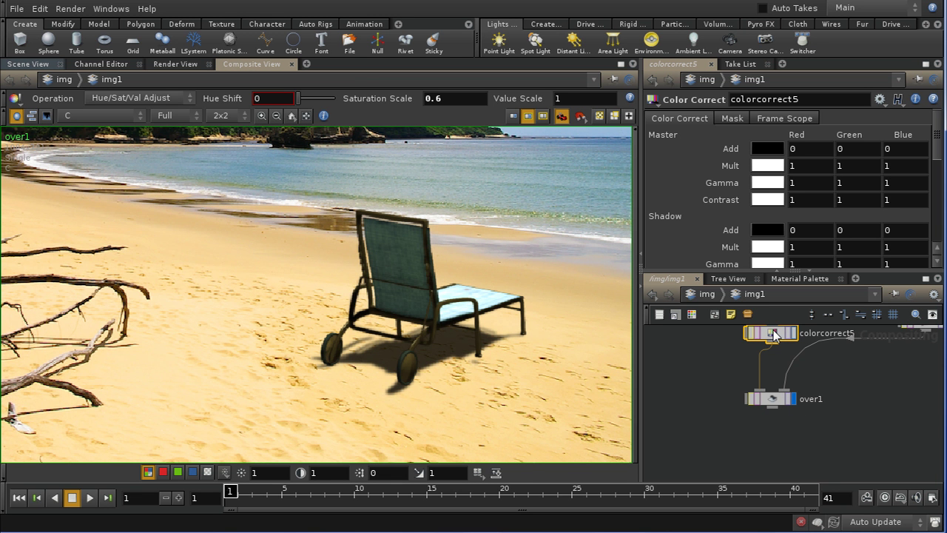
pyautogui.middleClick(731, 165)
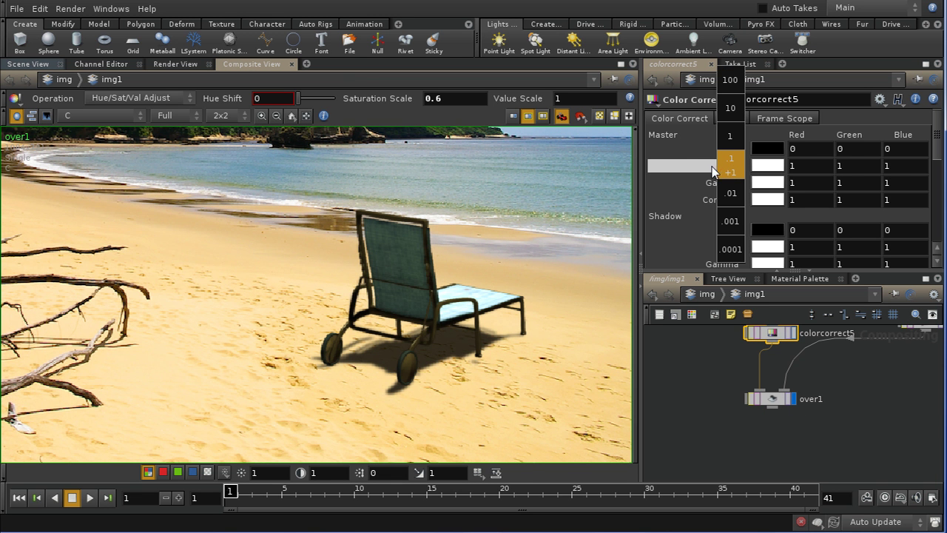
pyautogui.moveTo(712, 166)
pyautogui.mouseDown(button='middle')
pyautogui.moveTo(677, 169)
pyautogui.moveTo(705, 170)
pyautogui.mouseUp(button='middle')
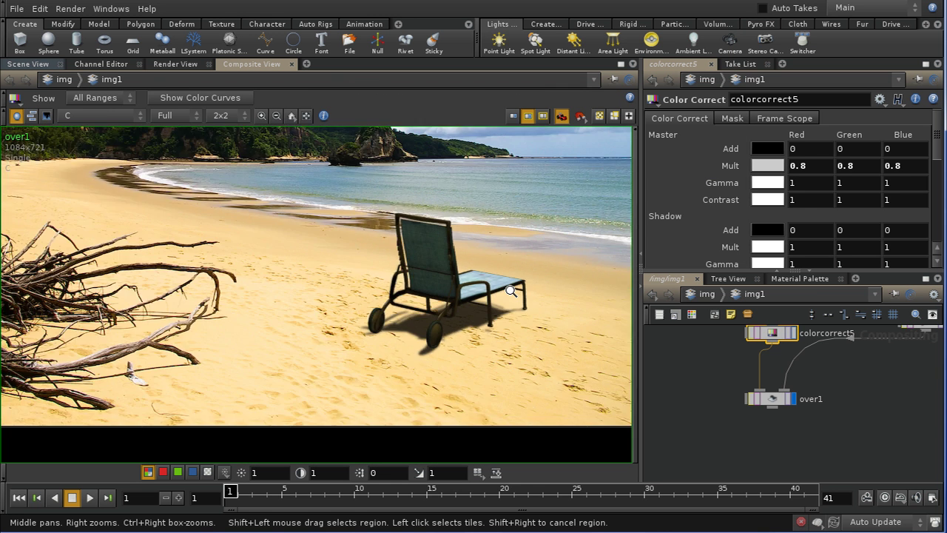
pyautogui.moveTo(510, 291); pyautogui.dragTo(503, 264, button='right')
pyautogui.moveTo(478, 201); pyautogui.dragTo(479, 277, button='middle')
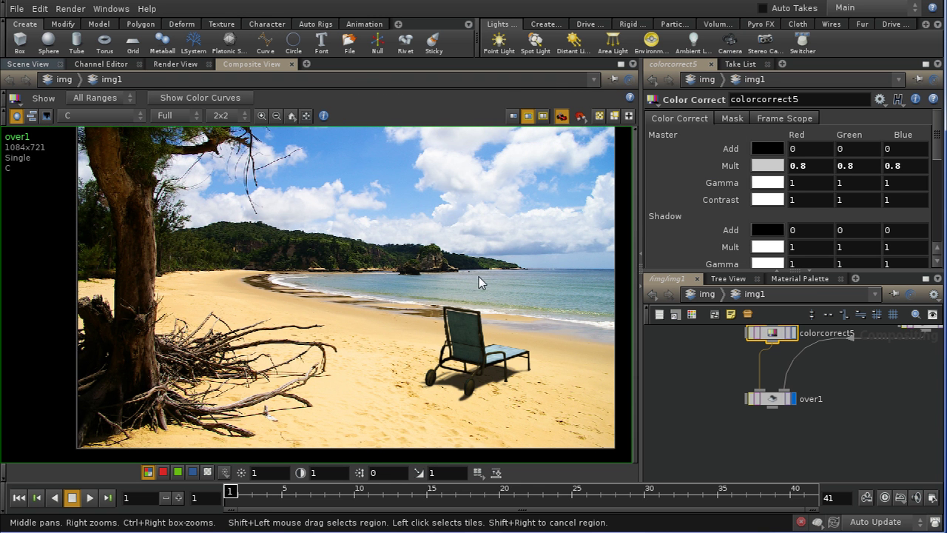
# Revert colorcorrect5's master Mult to its default and adjust it again.
pyautogui.rightClick(730, 169)
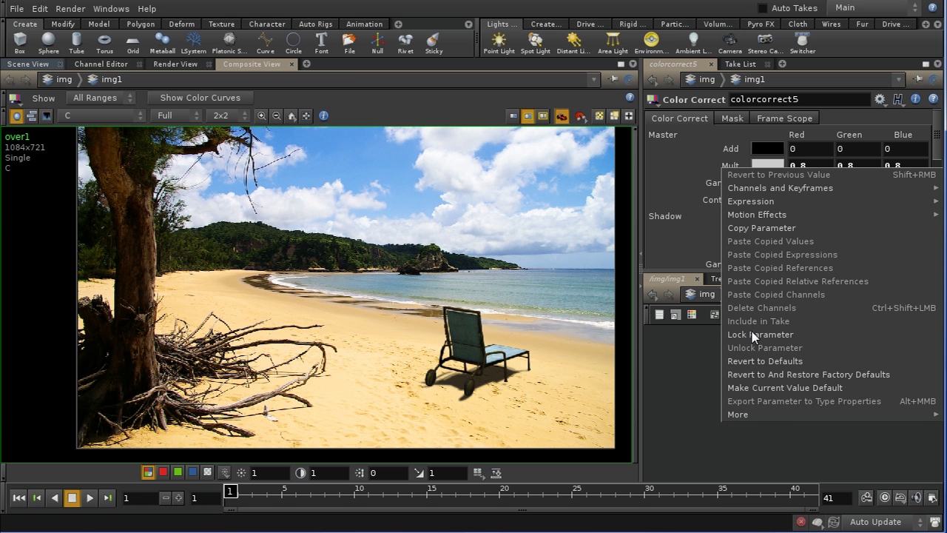
pyautogui.click(755, 361)
pyautogui.moveTo(735, 167); pyautogui.dragTo(760, 170, button='middle')
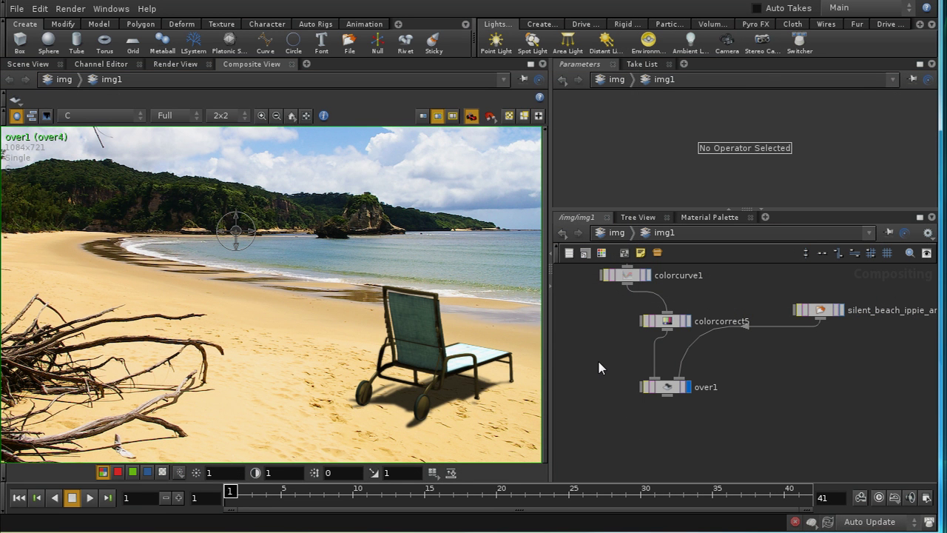
# Find the ao_1_pic node among the render pass inputs and move it down the network below over3, beside blur2.
pyautogui.moveTo(605, 366); pyautogui.dragTo(704, 411, button='middle')
pyautogui.moveTo(649, 348); pyautogui.dragTo(714, 415, button='middle')
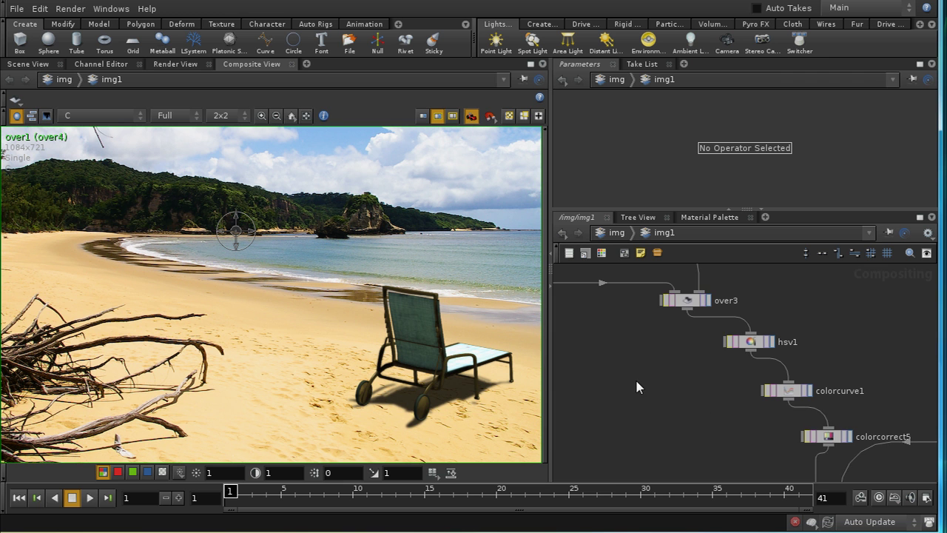
pyautogui.moveTo(636, 385); pyautogui.dragTo(710, 410, button='middle')
pyautogui.moveTo(850, 293); pyautogui.dragTo(851, 414, button='middle')
pyautogui.moveTo(837, 318); pyautogui.dragTo(836, 380, button='middle')
pyautogui.moveTo(769, 385); pyautogui.dragTo(774, 444, button='middle')
pyautogui.moveTo(809, 386); pyautogui.dragTo(752, 529, button='middle')
pyautogui.moveTo(777, 377); pyautogui.dragTo(831, 476, button='middle')
pyautogui.moveTo(802, 336); pyautogui.dragTo(794, 414, button='right')
pyautogui.moveTo(799, 323); pyautogui.dragTo(815, 398, button='middle')
pyautogui.moveTo(819, 398); pyautogui.dragTo(826, 354, button='right')
pyautogui.moveTo(702, 375); pyautogui.dragTo(878, 349, button='middle')
pyautogui.click(765, 322)
pyautogui.moveTo(766, 323); pyautogui.dragTo(608, 453)
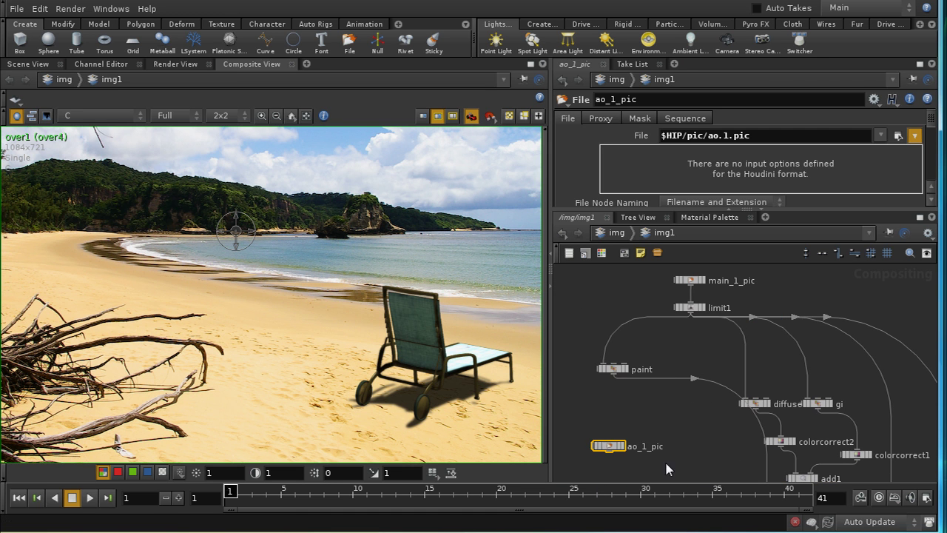
pyautogui.moveTo(664, 455); pyautogui.dragTo(700, 303, button='middle')
pyautogui.moveTo(646, 295); pyautogui.dragTo(721, 470)
pyautogui.moveTo(753, 396); pyautogui.dragTo(611, 228, button='middle')
pyautogui.moveTo(581, 304); pyautogui.dragTo(729, 458)
pyautogui.moveTo(788, 439); pyautogui.dragTo(680, 339, button='middle')
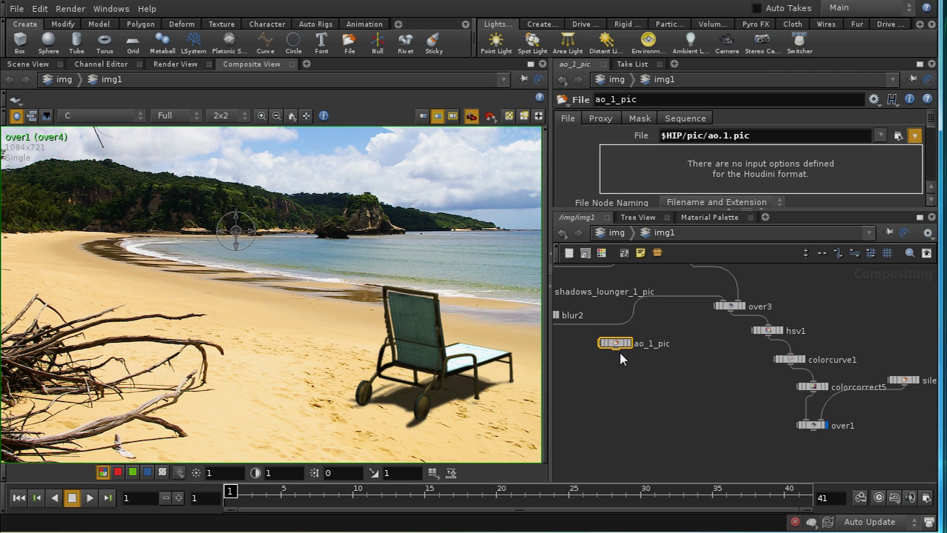
# Move the nodes from hsv1 to over1 with the beach image further down, and place ao_1_pic just below over3.
pyautogui.moveTo(738, 327); pyautogui.dragTo(900, 448)
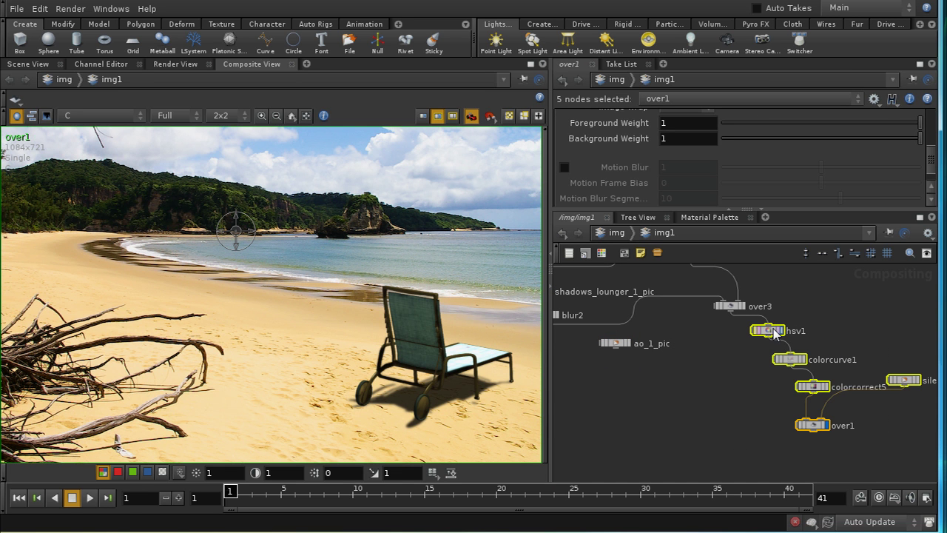
pyautogui.moveTo(823, 388); pyautogui.dragTo(890, 478)
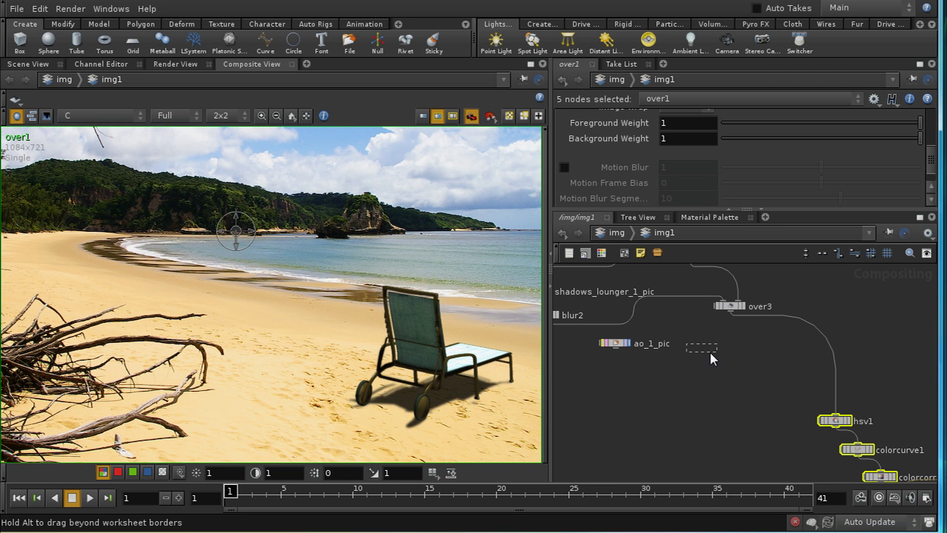
pyautogui.moveTo(710, 352); pyautogui.dragTo(713, 356)
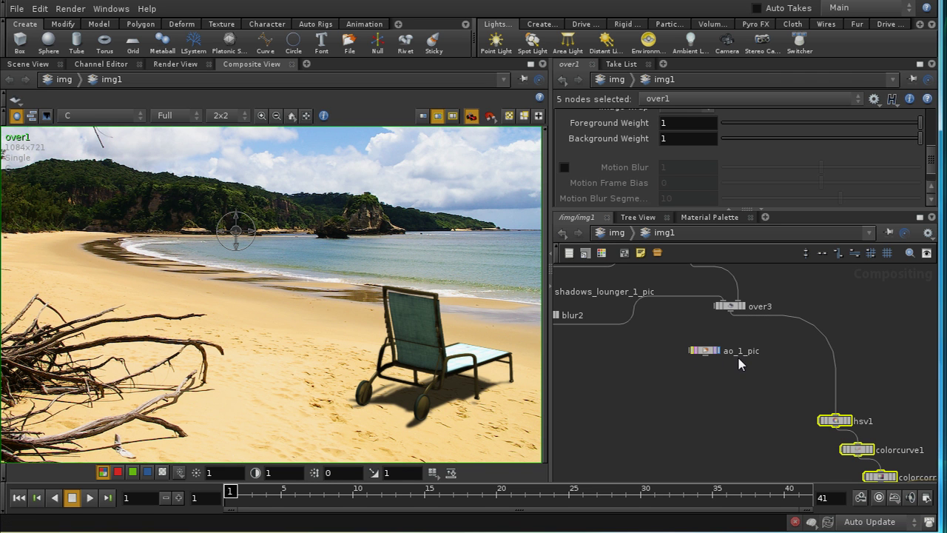
# Insert an Over node between over3 and hsv1 and connect ao_1_pic as its foreground input.
pyautogui.click(788, 371)
pyautogui.press('Tab')
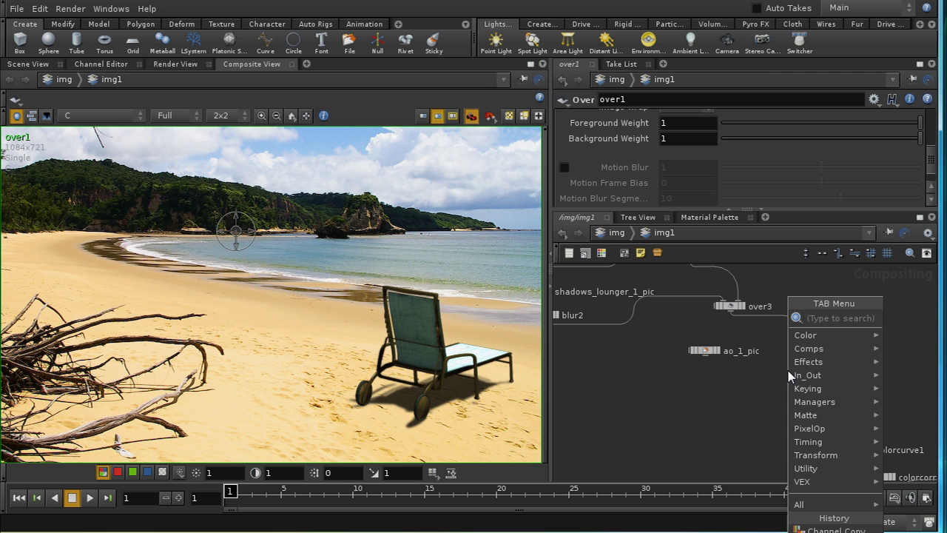
pyautogui.write('Over')
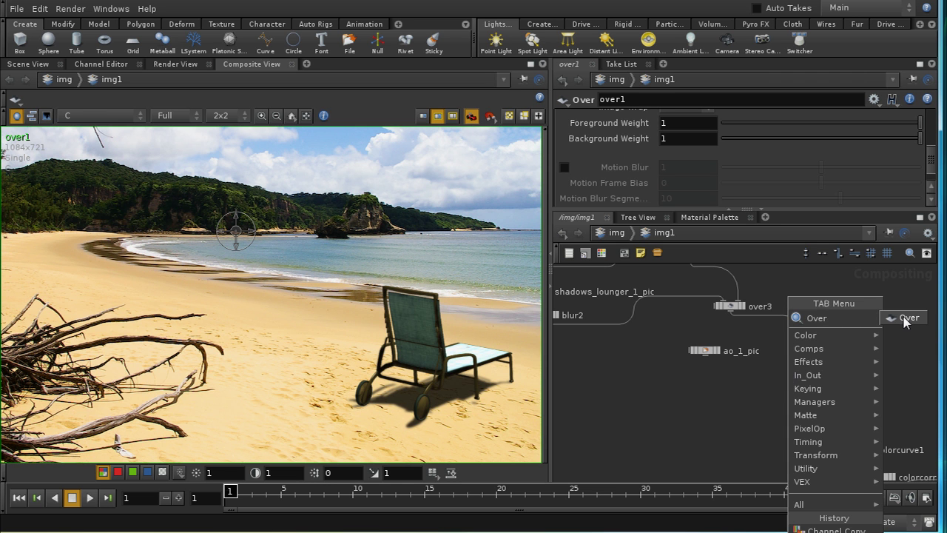
pyautogui.click(908, 318)
pyautogui.click(835, 377)
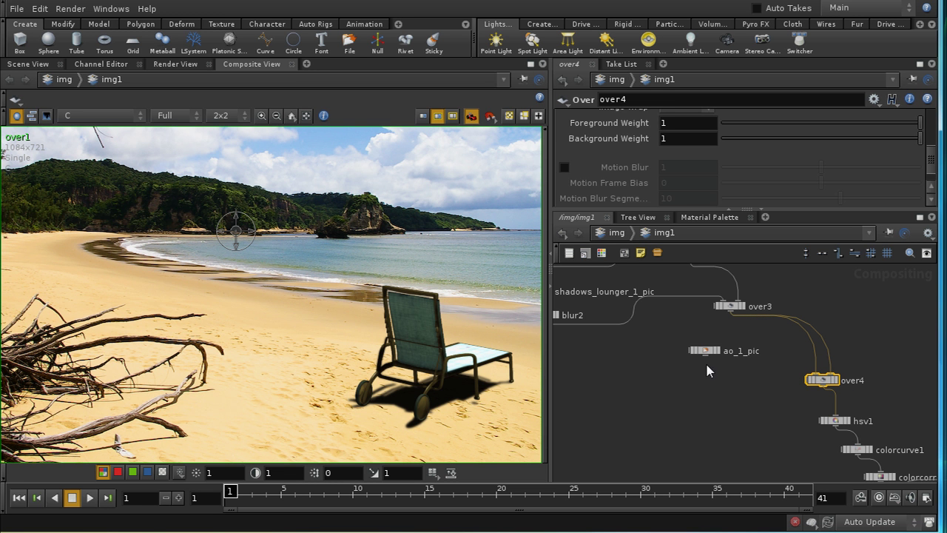
pyautogui.moveTo(703, 359); pyautogui.dragTo(818, 379)
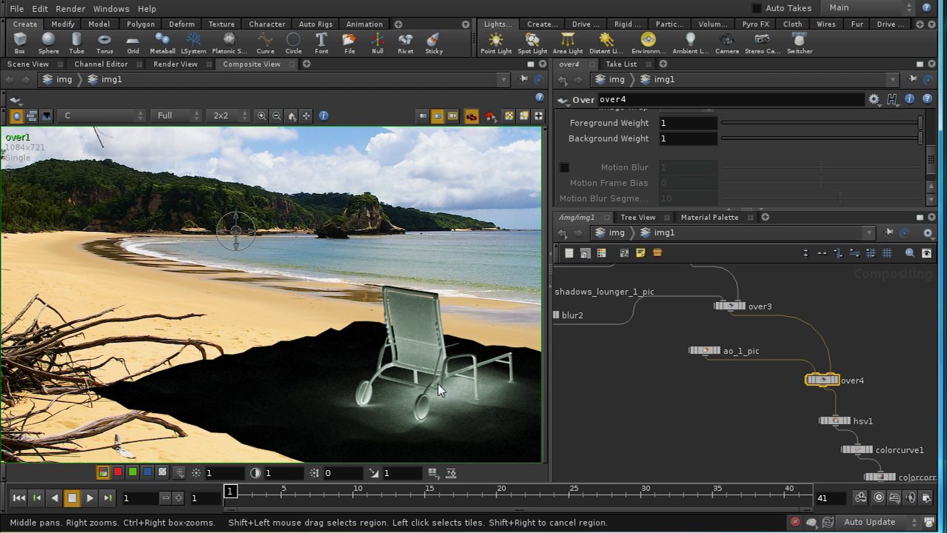
# Inspect the alpha channel of over1 and ao_1_pic, and return to the colour view of over1.
pyautogui.click(162, 472)
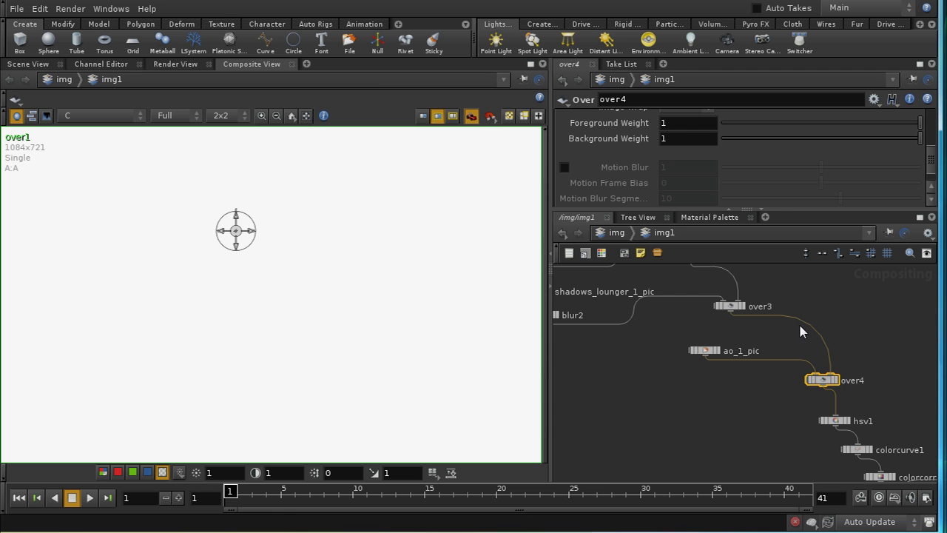
pyautogui.click(714, 354)
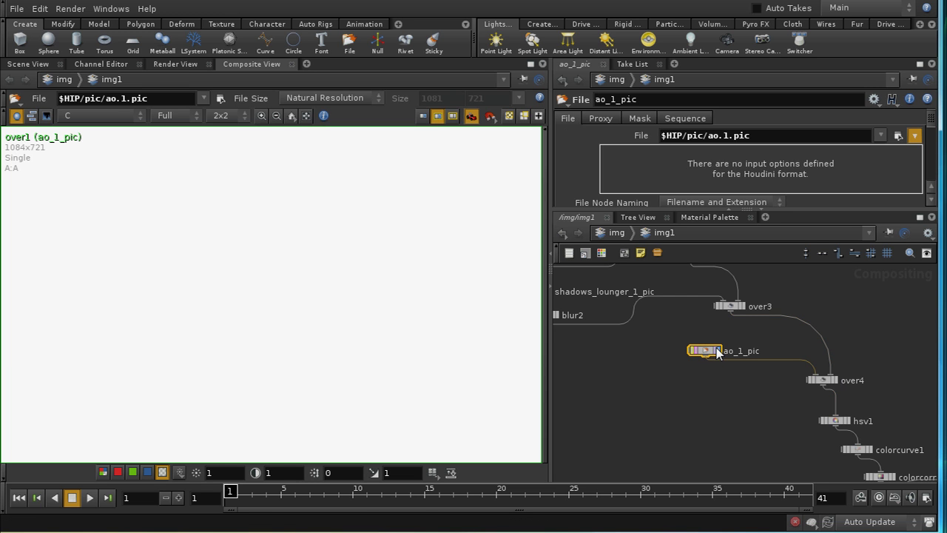
pyautogui.click(715, 351)
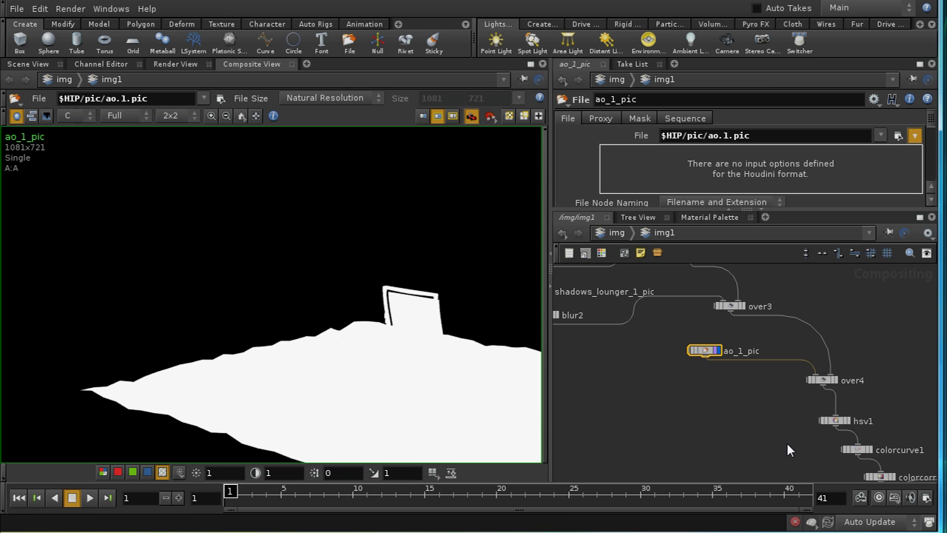
pyautogui.moveTo(787, 449); pyautogui.dragTo(683, 370, button='middle')
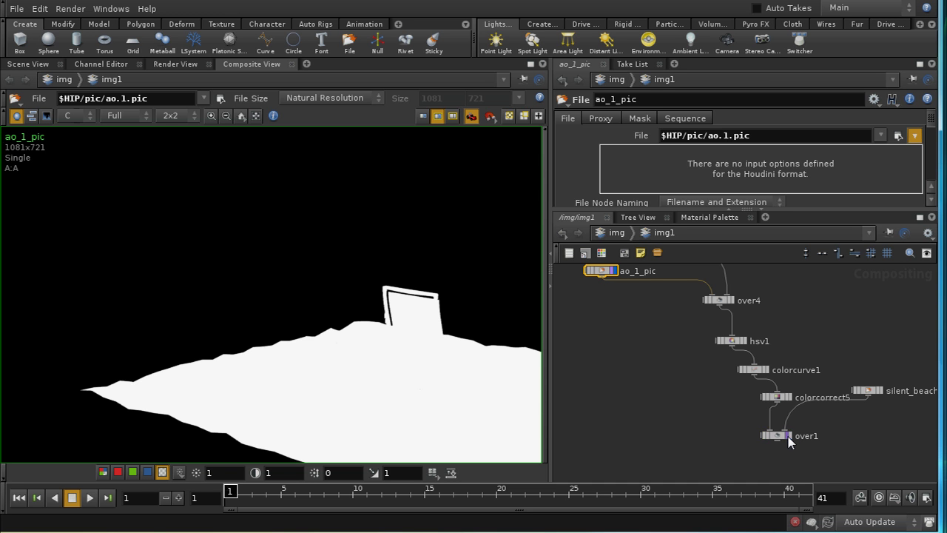
pyautogui.click(788, 436)
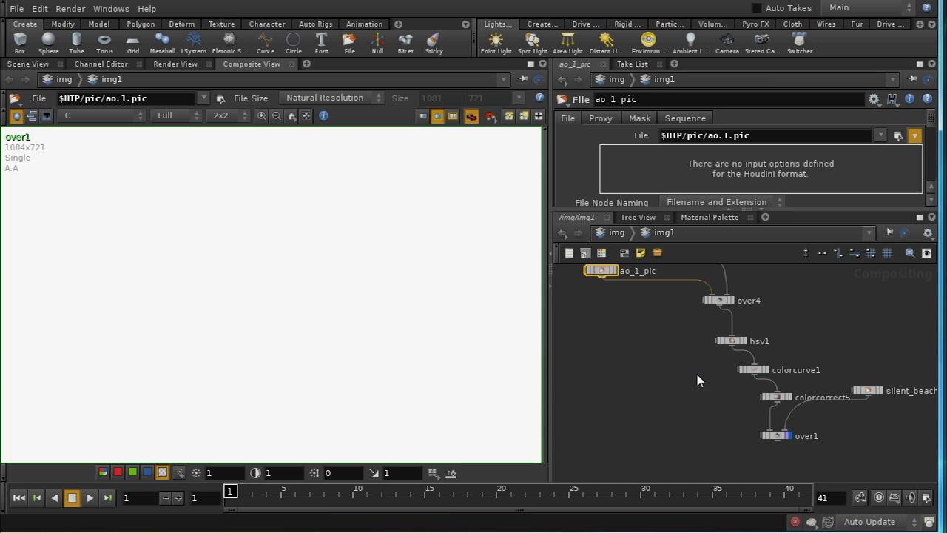
pyautogui.moveTo(681, 390); pyautogui.dragTo(682, 422, button='middle')
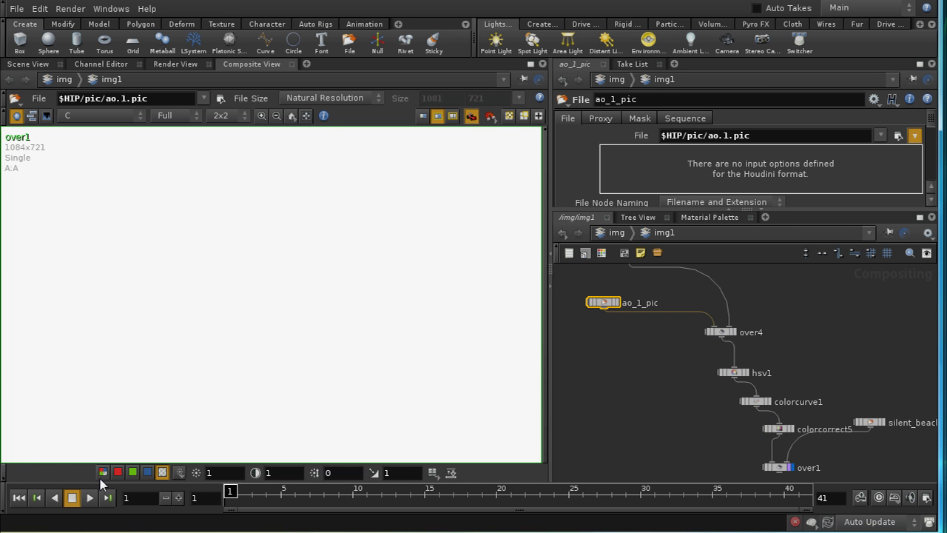
pyautogui.click(103, 471)
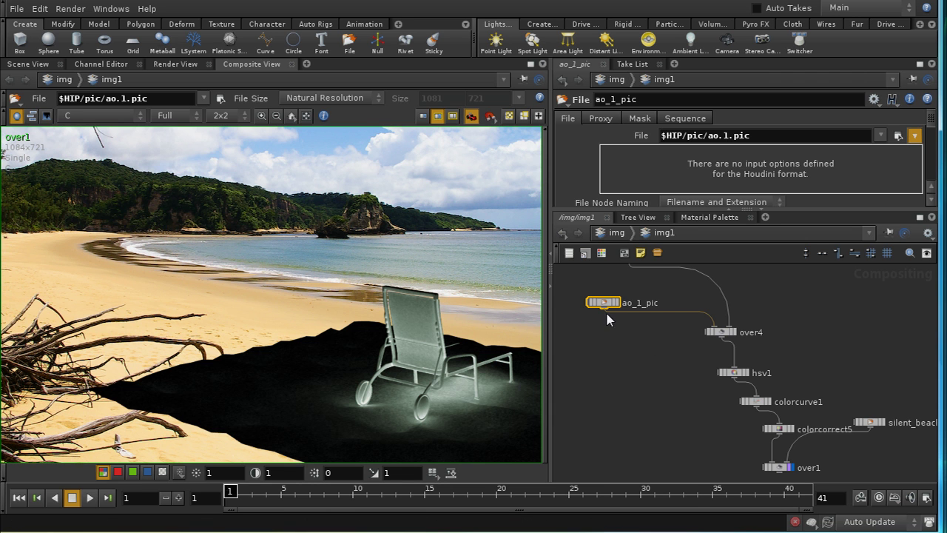
# Insert a Channel Copy node between ao_1_pic and over4.
pyautogui.press('Tab')
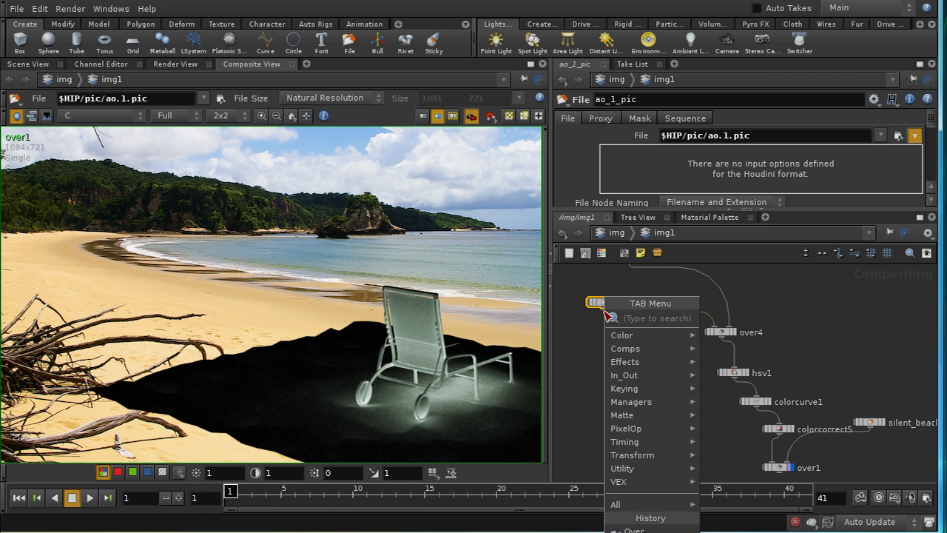
pyautogui.write('ch')
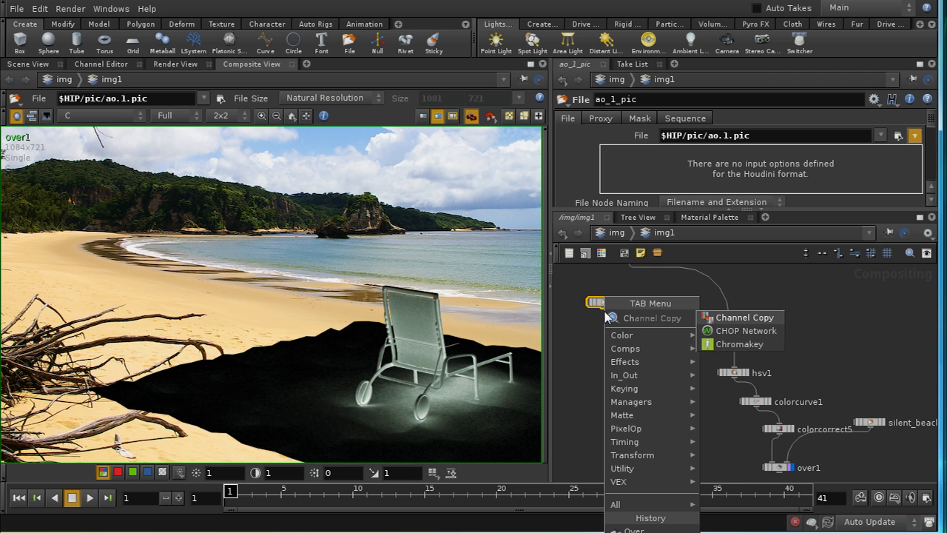
pyautogui.click(736, 318)
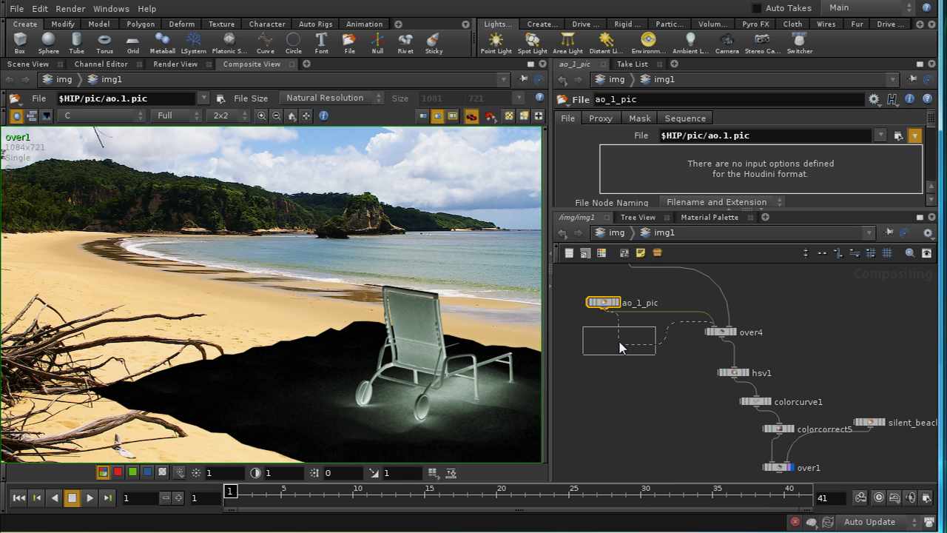
pyautogui.click(623, 340)
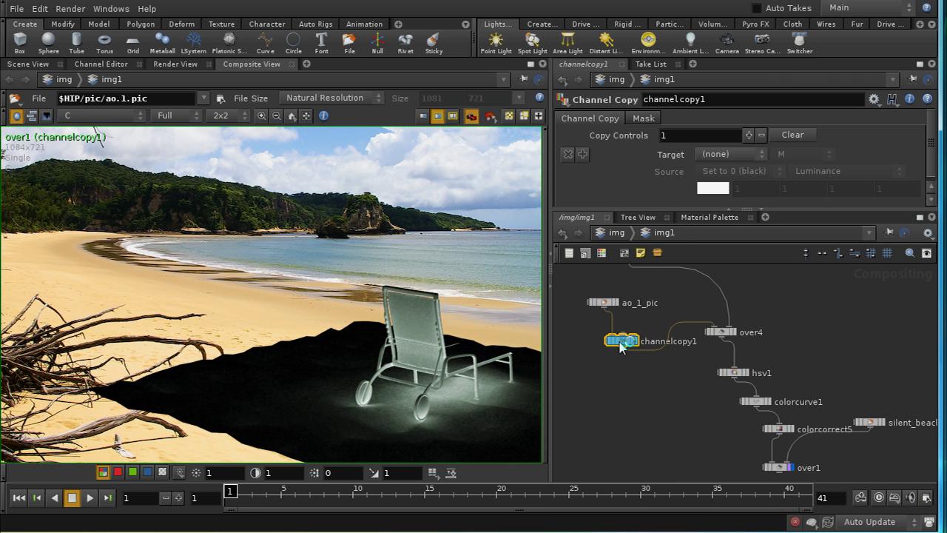
# Set channelcopy1's target to A with source Input 1 : C.r, and align the node under ao_1_pic.
pyautogui.click(712, 155)
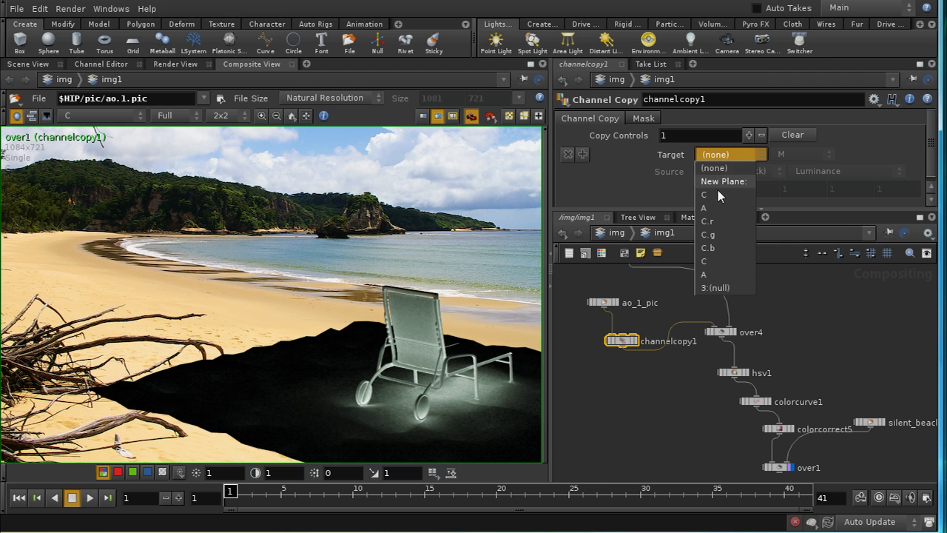
pyautogui.click(720, 208)
pyautogui.click(716, 171)
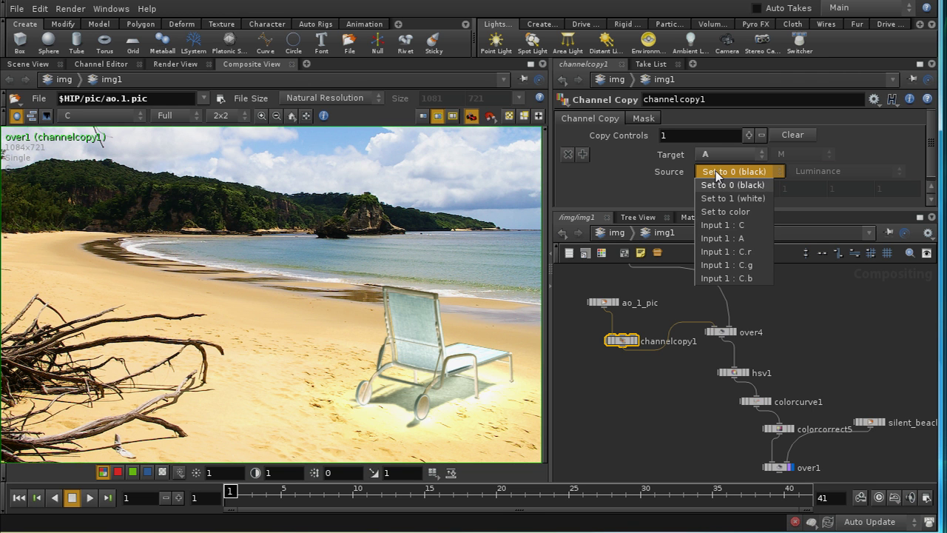
pyautogui.click(718, 253)
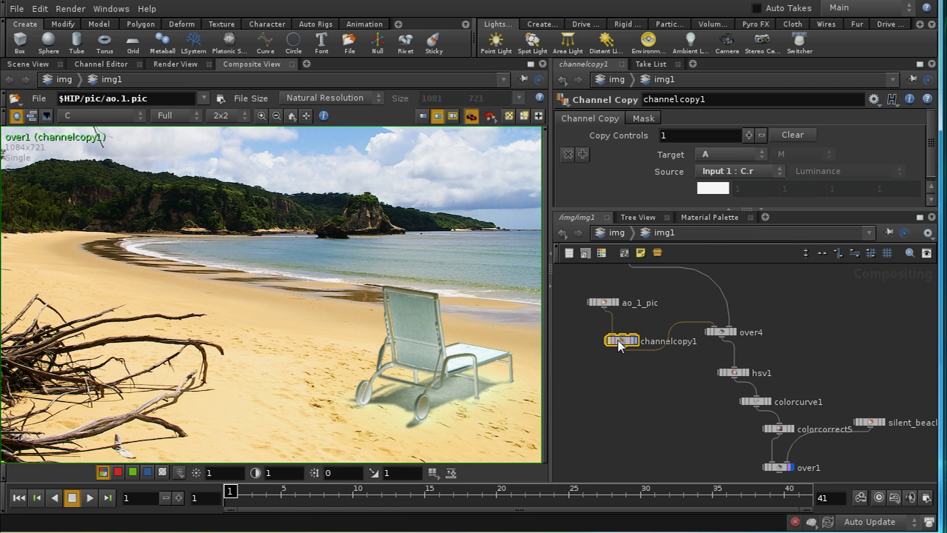
pyautogui.moveTo(622, 345); pyautogui.dragTo(611, 341)
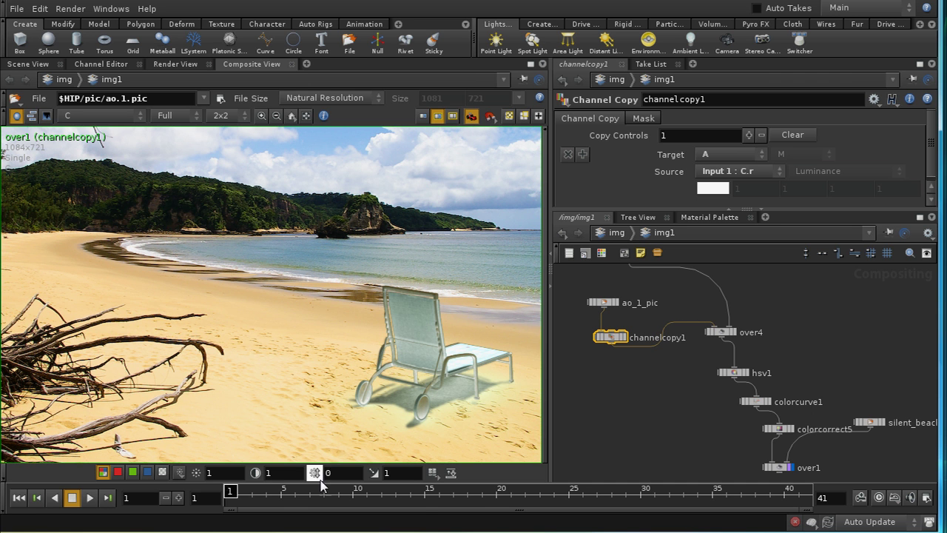
# Display channelcopy1 and examine its alpha channel.
pyautogui.click(630, 337)
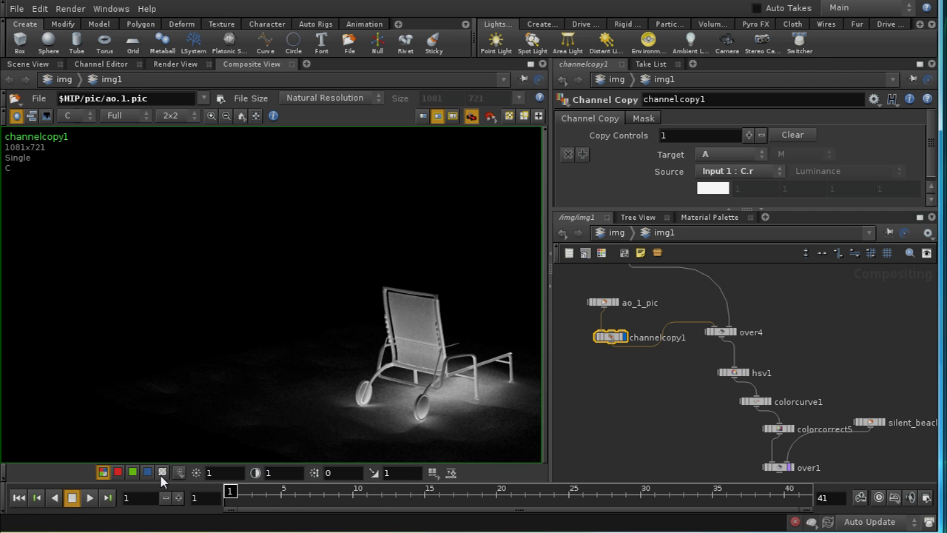
pyautogui.click(162, 473)
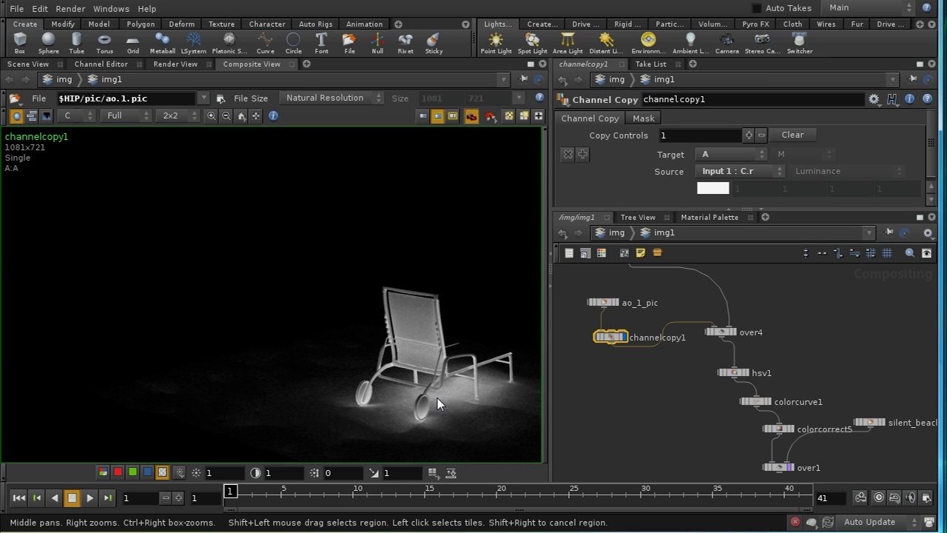
# Display over1 in the colour view again and tuck channelcopy1 closer beneath ao_1_pic.
pyautogui.click(103, 472)
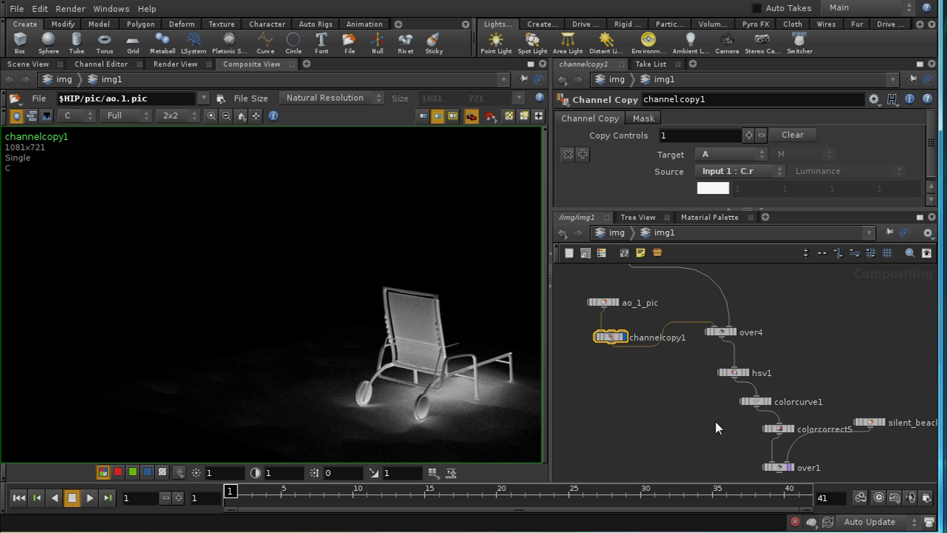
pyautogui.moveTo(714, 418); pyautogui.dragTo(738, 432, button='middle')
pyautogui.click(731, 407)
pyautogui.moveTo(702, 377); pyautogui.dragTo(708, 412, button='middle')
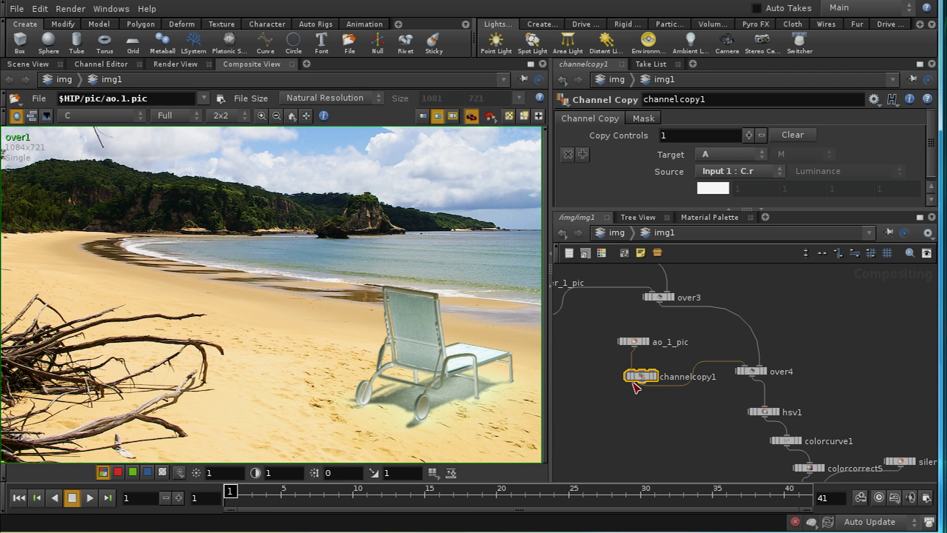
pyautogui.moveTo(642, 381)
pyautogui.mouseDown()
pyautogui.moveTo(644, 416)
pyautogui.moveTo(635, 368)
pyautogui.mouseUp()
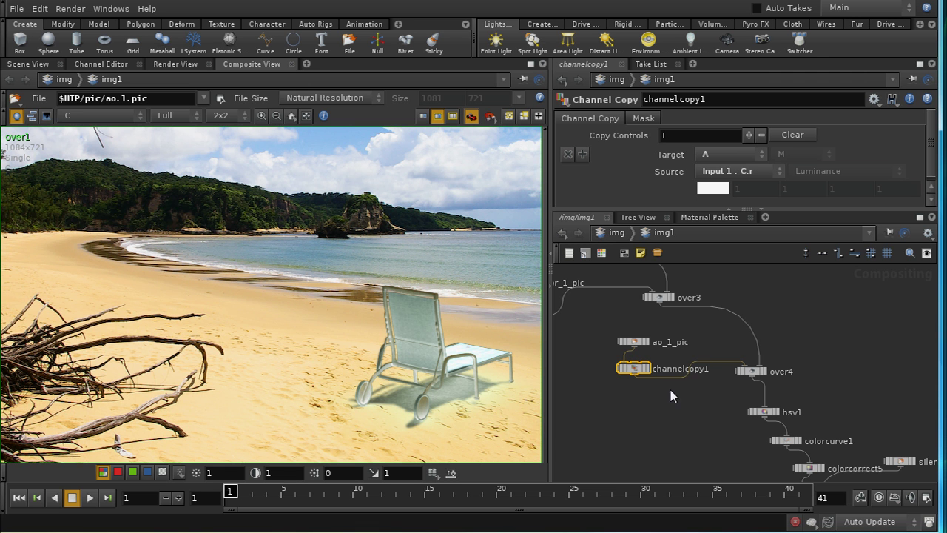
# Add a Color node below channelcopy1 with channelcopy1 as its input.
pyautogui.press('Tab')
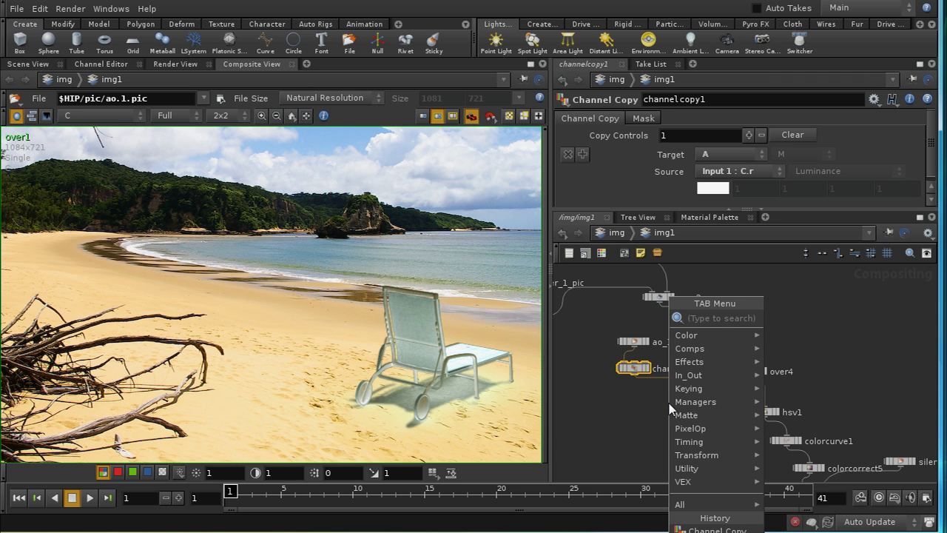
pyautogui.write('Color')
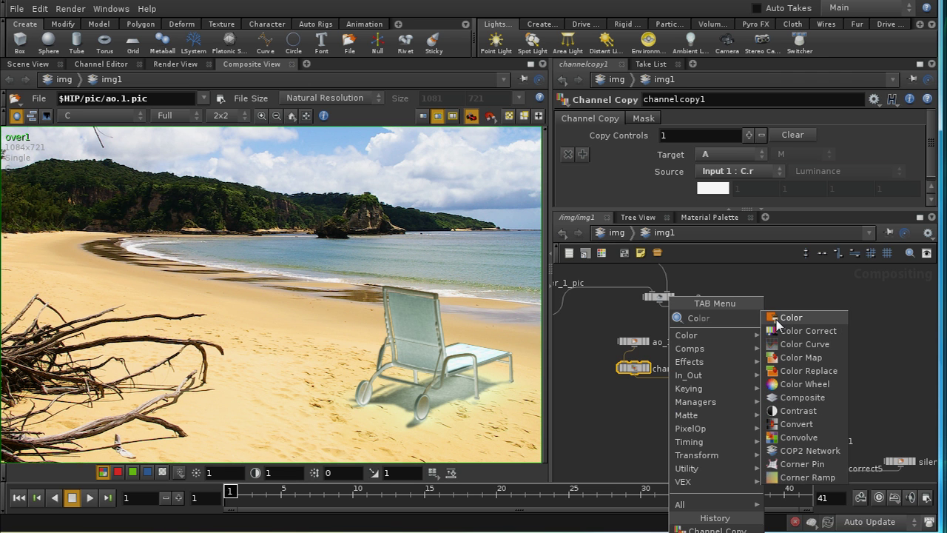
pyautogui.click(776, 321)
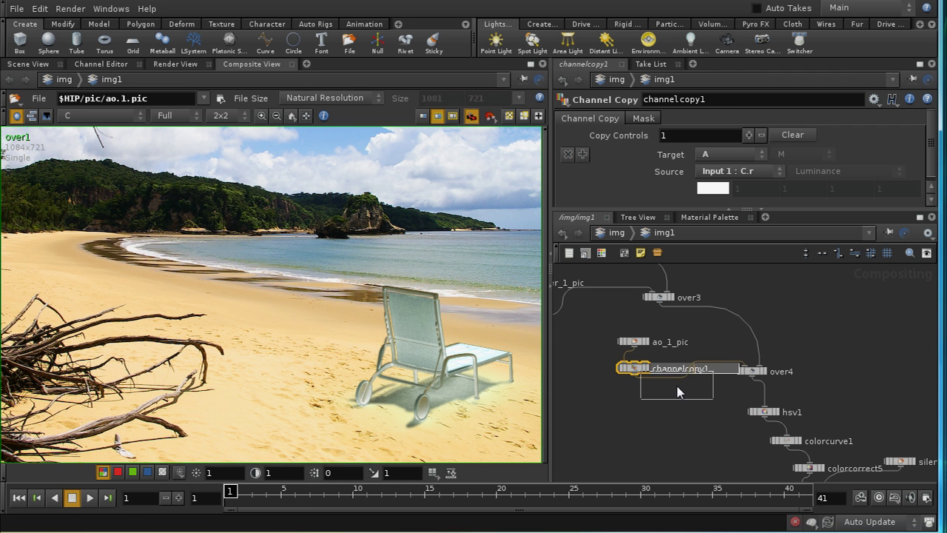
pyautogui.click(678, 392)
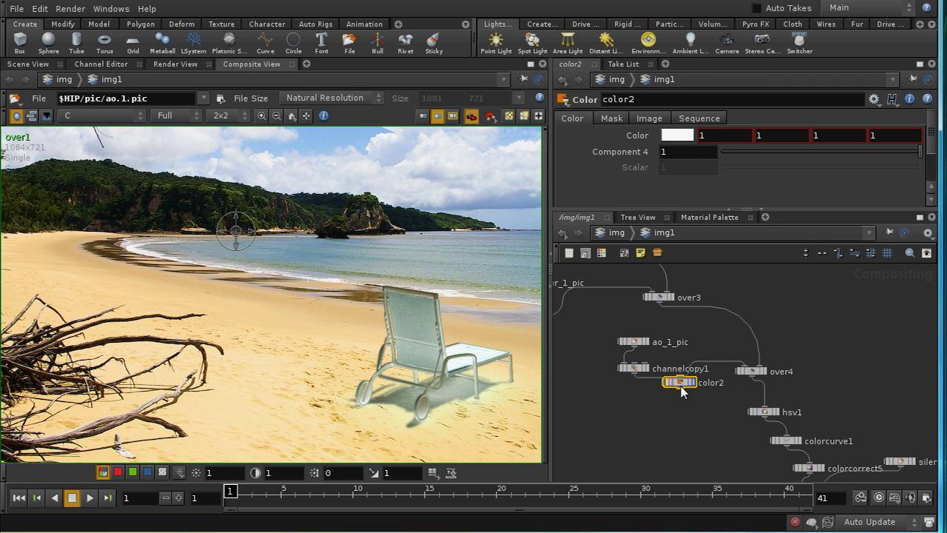
pyautogui.moveTo(682, 387); pyautogui.dragTo(677, 410)
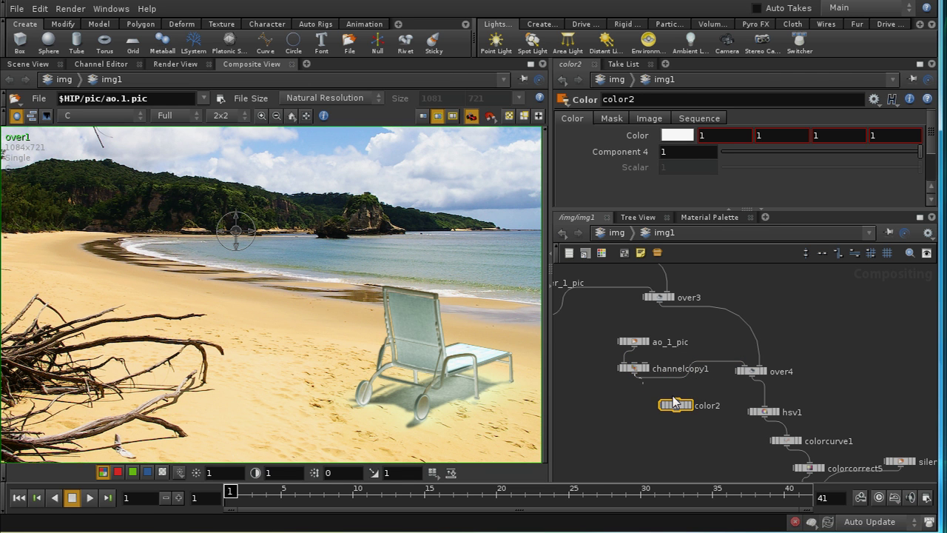
pyautogui.click(676, 399)
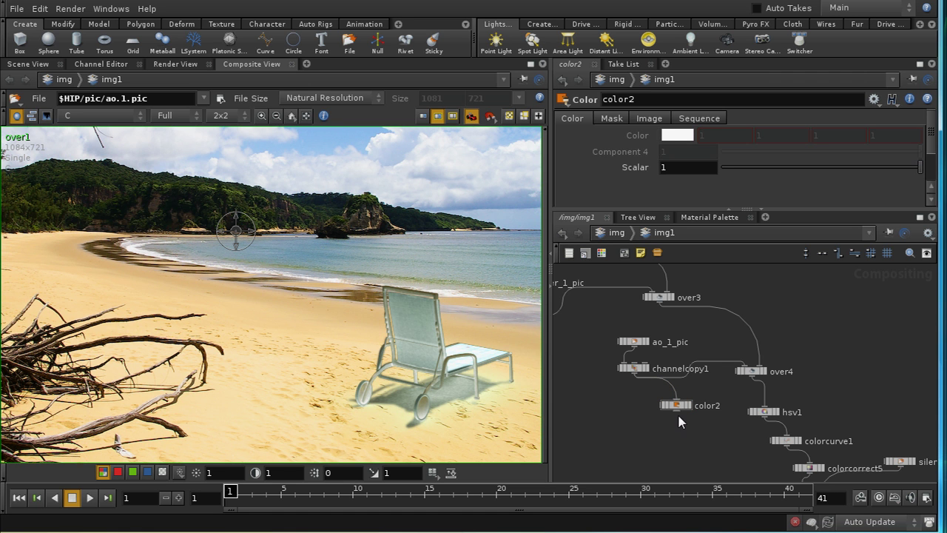
# Connect color2's output to over4's foreground input in place of channelcopy1.
pyautogui.moveTo(676, 412); pyautogui.dragTo(744, 369)
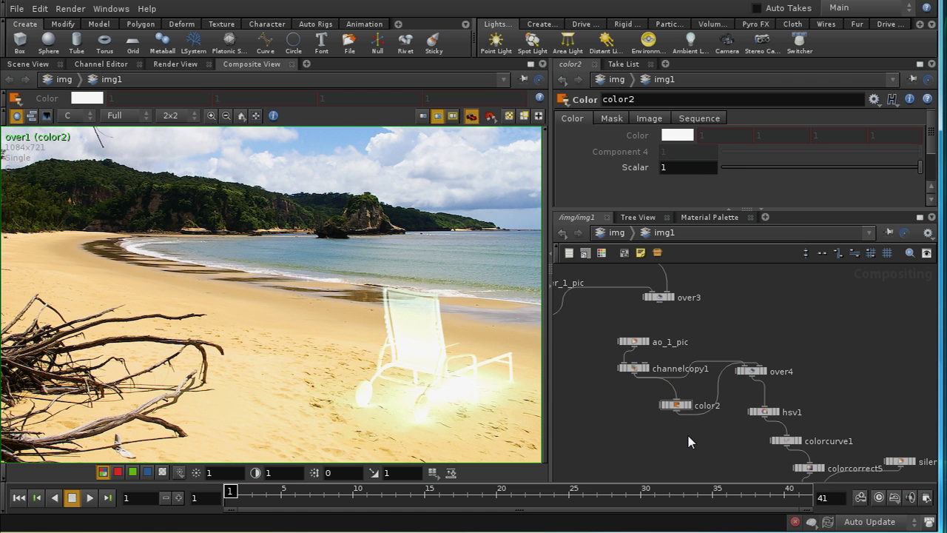
pyautogui.hotkey('ctrl', 'z')
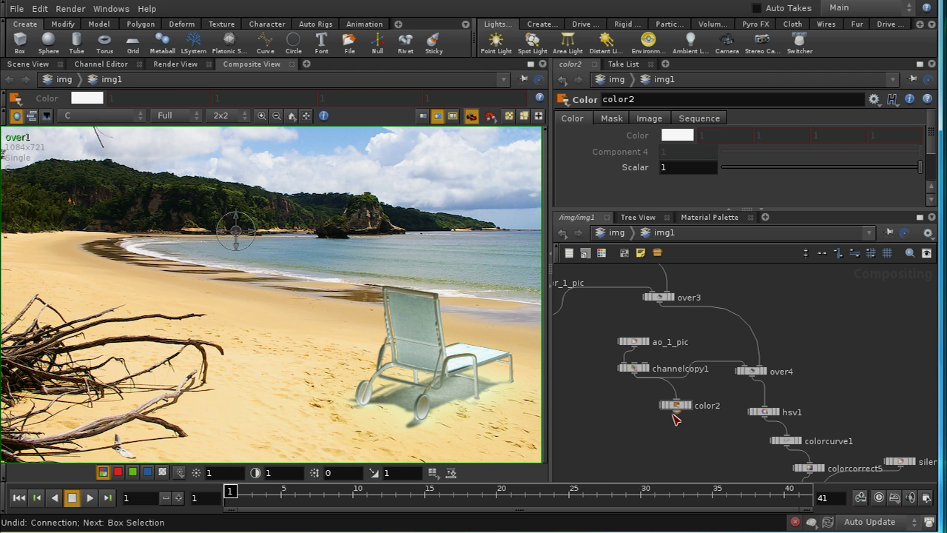
pyautogui.moveTo(674, 415); pyautogui.dragTo(739, 369)
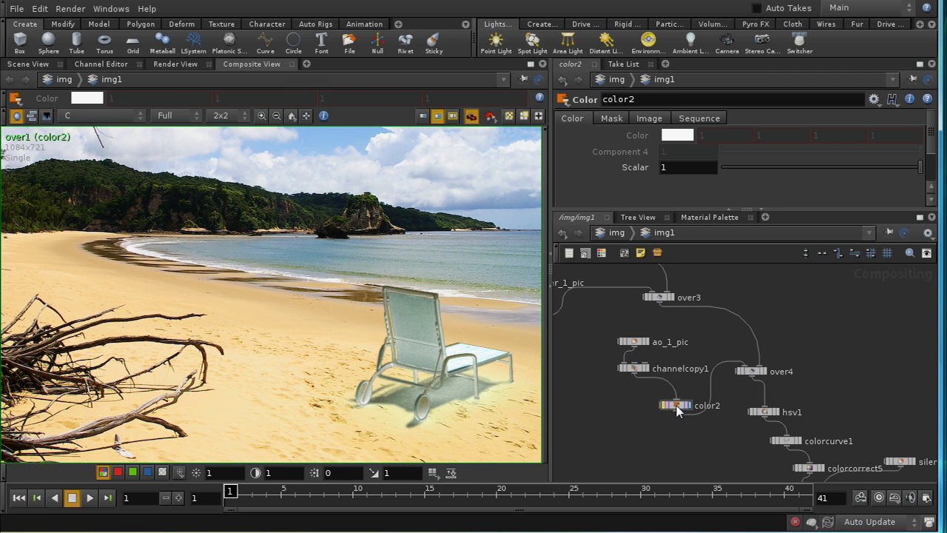
# Try to set color2's colour to black.
pyautogui.click(675, 407)
pyautogui.rightClick(682, 141)
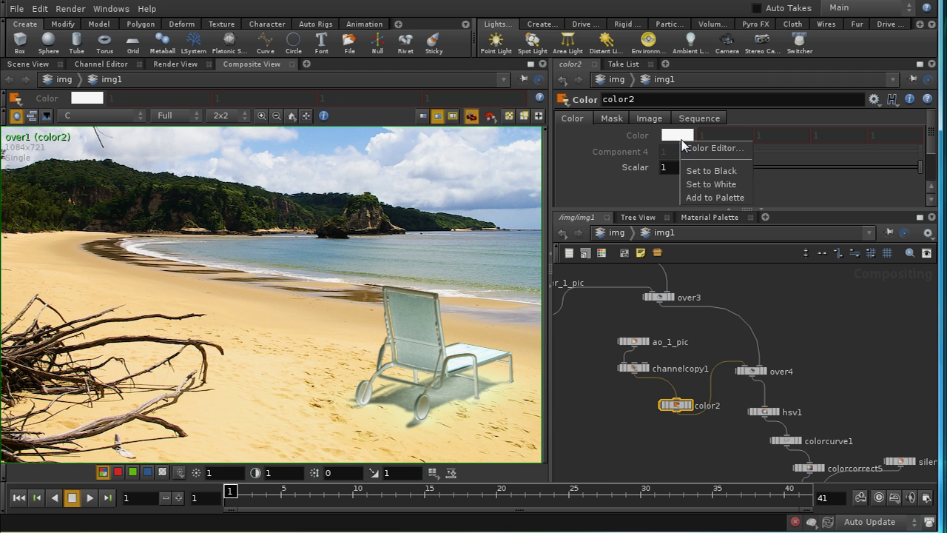
pyautogui.click(687, 170)
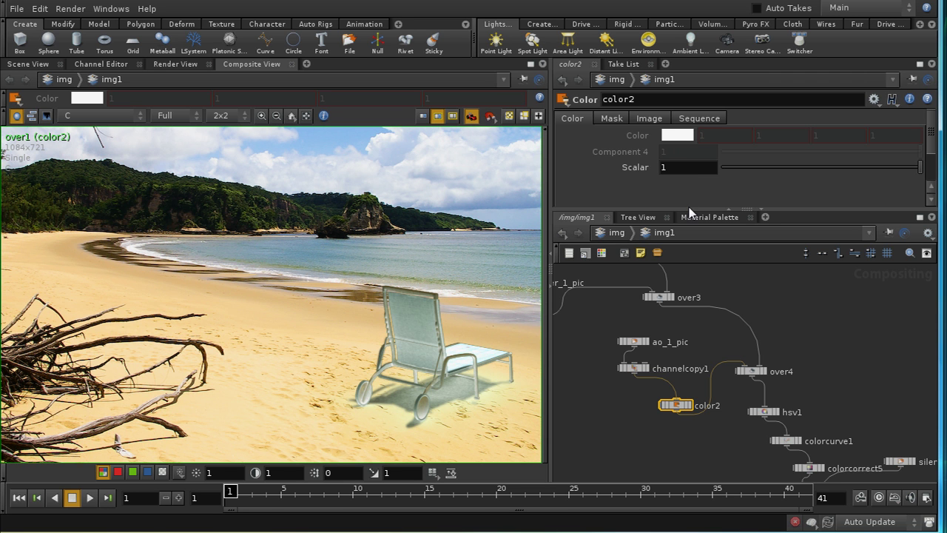
# Set color2's Add Plane to C (rgb) and its colour to black.
pyautogui.click(651, 120)
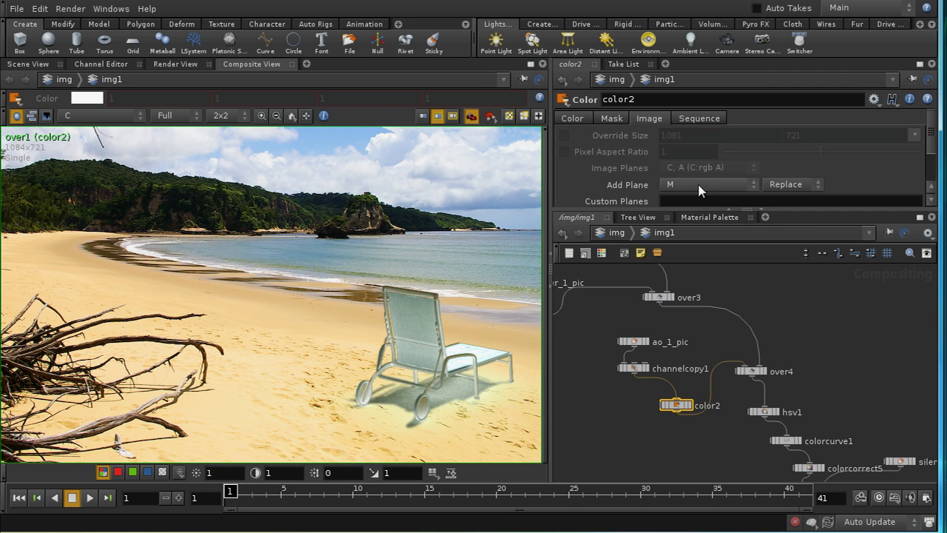
pyautogui.click(700, 186)
pyautogui.click(685, 225)
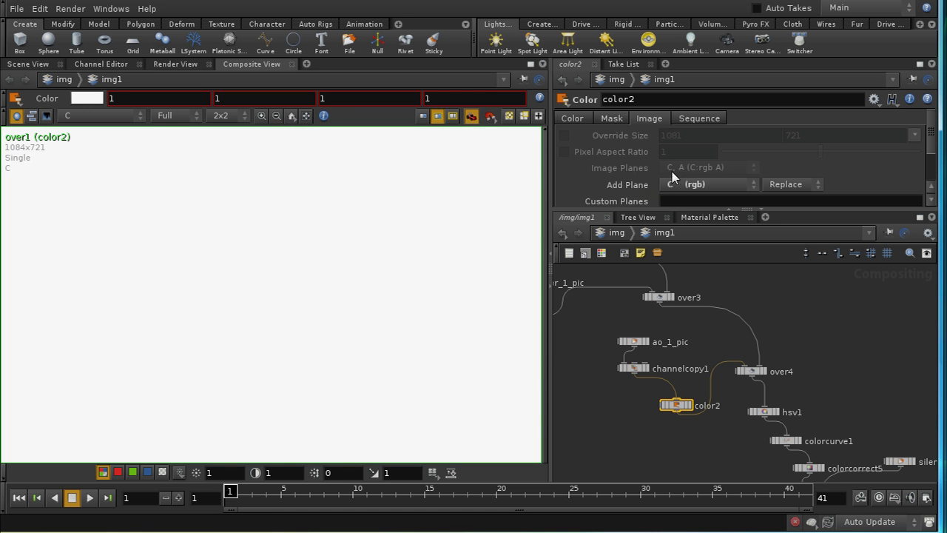
pyautogui.click(572, 119)
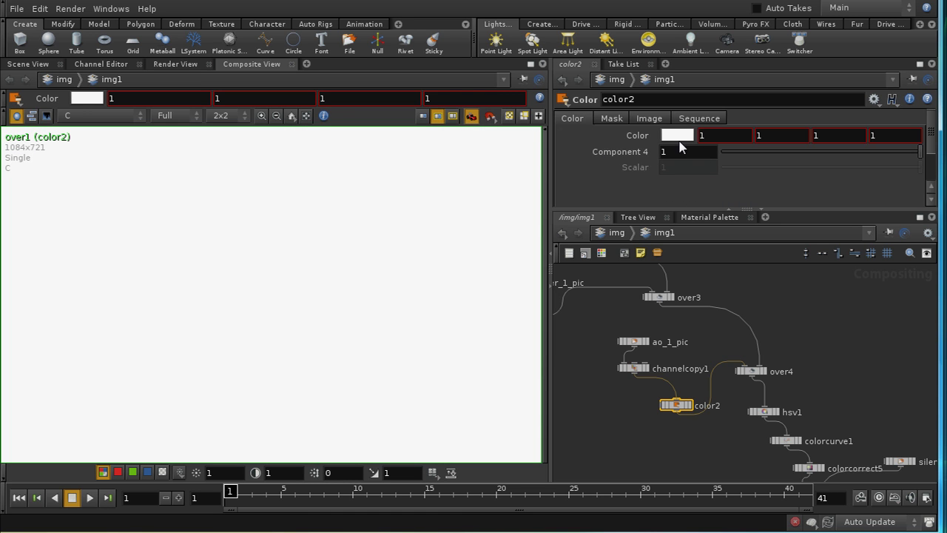
pyautogui.rightClick(681, 135)
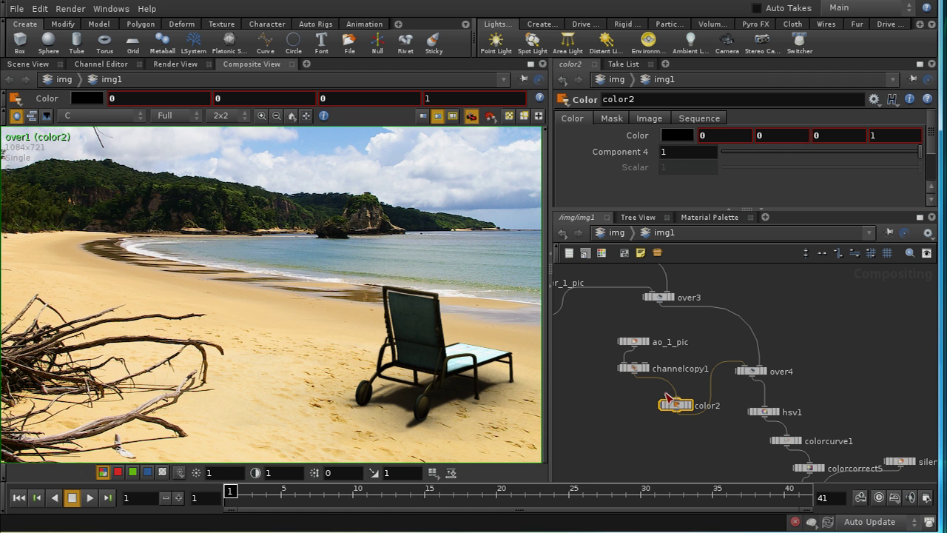
# Examine the colour and alpha channels of color2, and return to the colour view of over1.
pyautogui.click(689, 406)
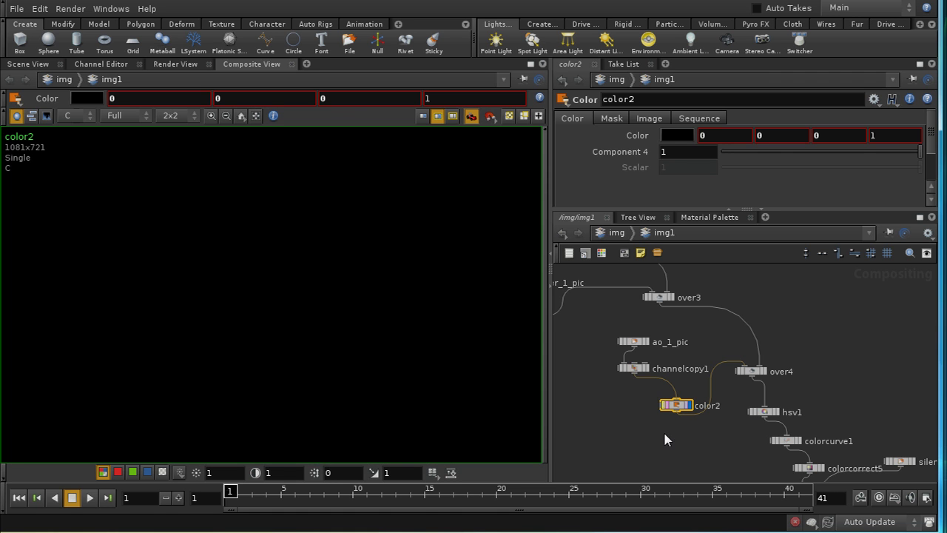
pyautogui.click(163, 472)
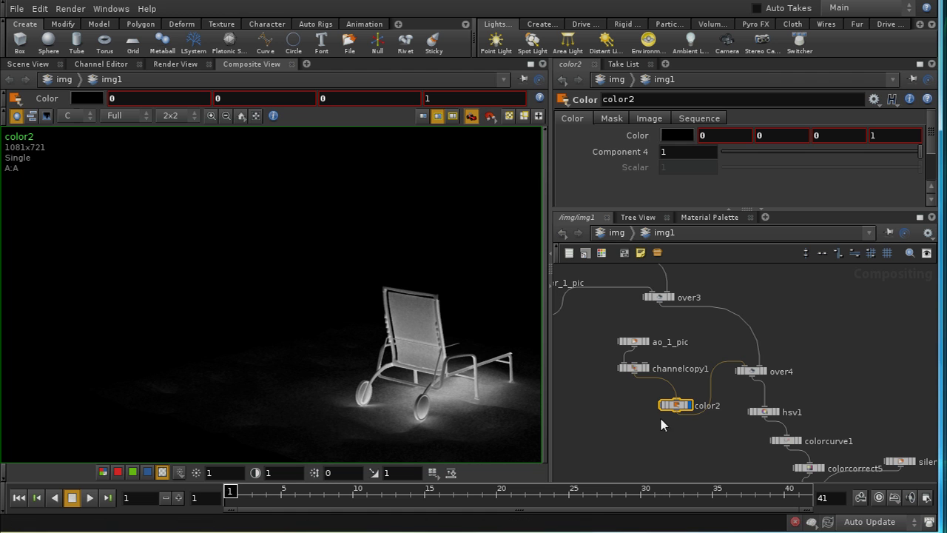
pyautogui.moveTo(828, 375); pyautogui.dragTo(765, 336, button='middle')
pyautogui.moveTo(802, 459); pyautogui.dragTo(801, 446, button='middle')
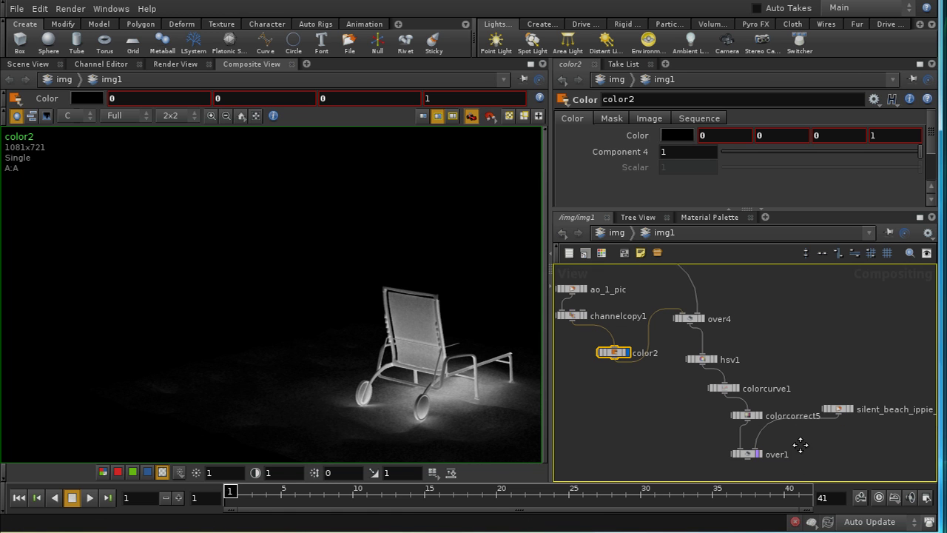
pyautogui.click(760, 453)
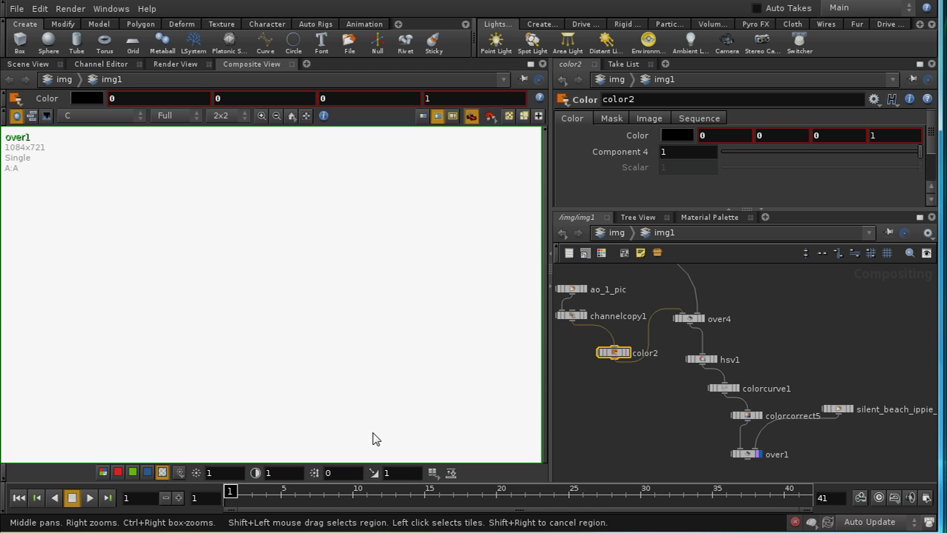
pyautogui.click(103, 472)
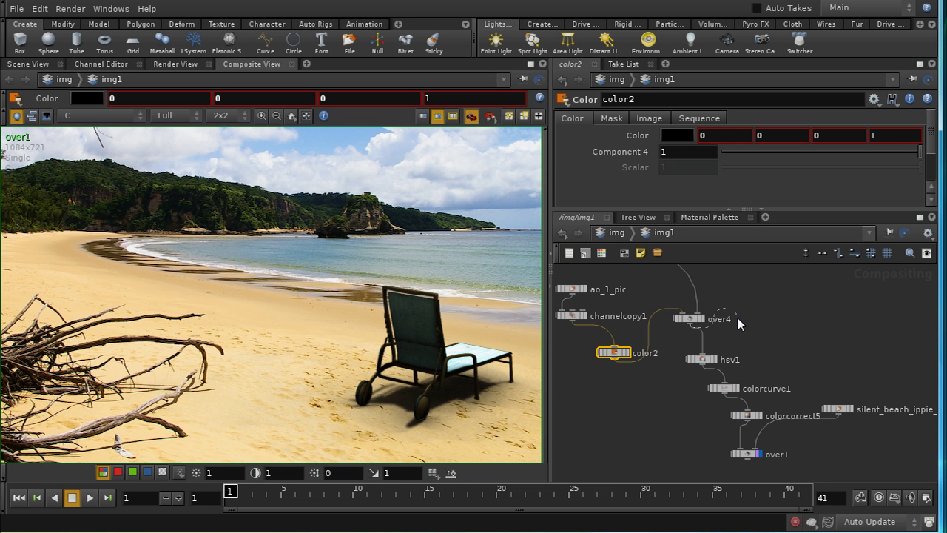
# Set over4's Foreground Weight to 0.3 to soften the ambient occlusion.
pyautogui.click(688, 319)
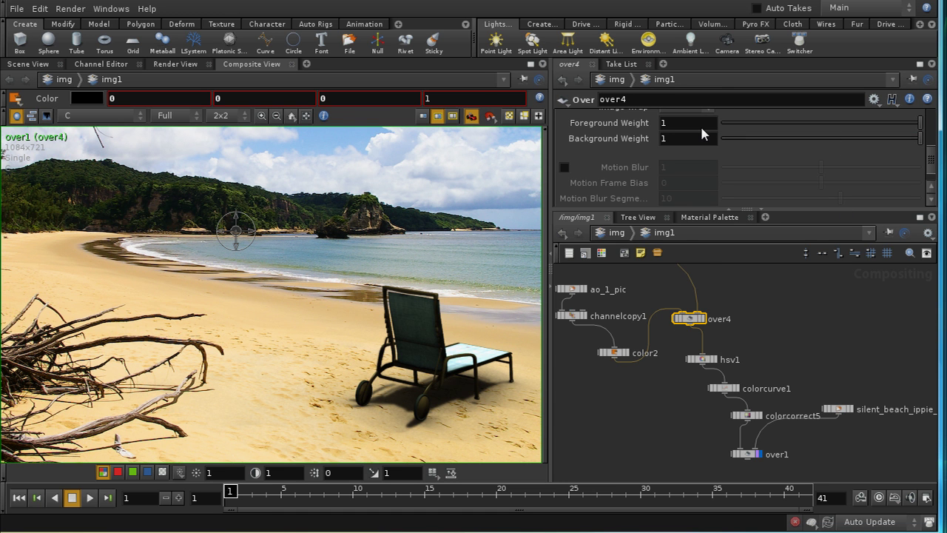
pyautogui.moveTo(700, 124)
pyautogui.mouseDown(button='middle')
pyautogui.moveTo(642, 133)
pyautogui.moveTo(703, 129)
pyautogui.mouseUp(button='middle')
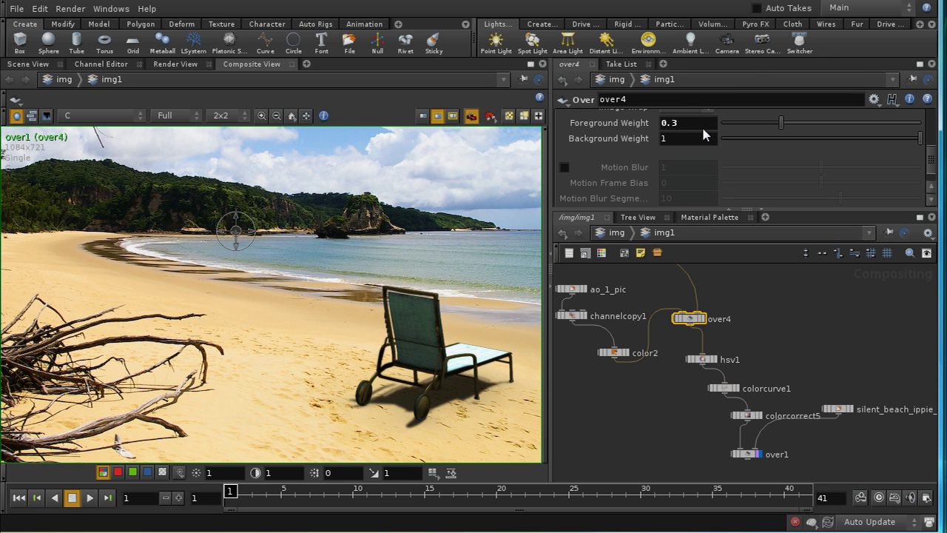
pyautogui.moveTo(416, 216); pyautogui.dragTo(419, 294, button='right')
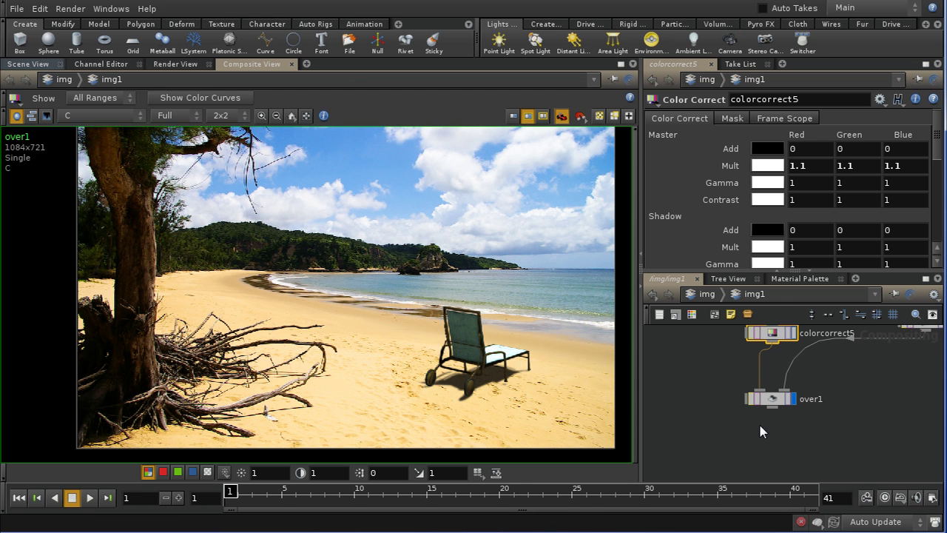
# Add a ROP File Output node connected to over1's output.
pyautogui.press('Tab')
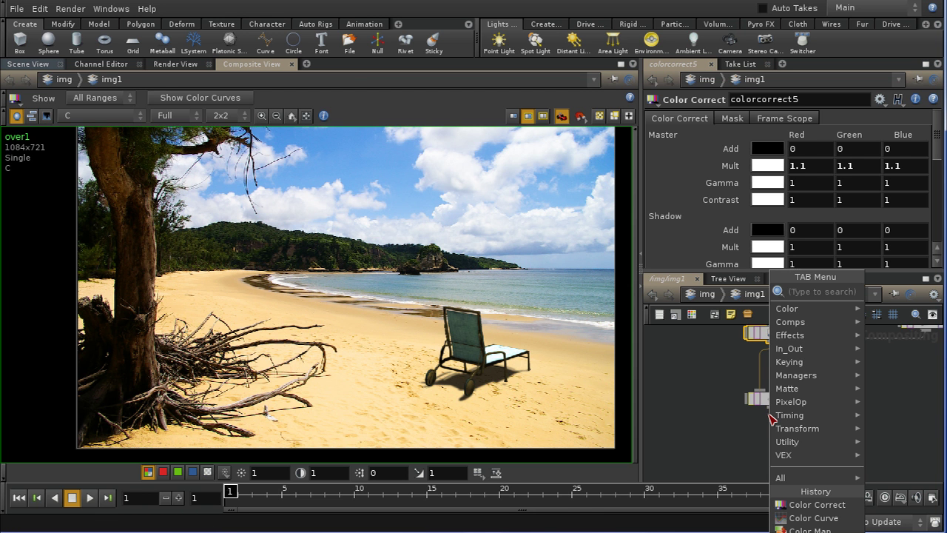
pyautogui.write('rop')
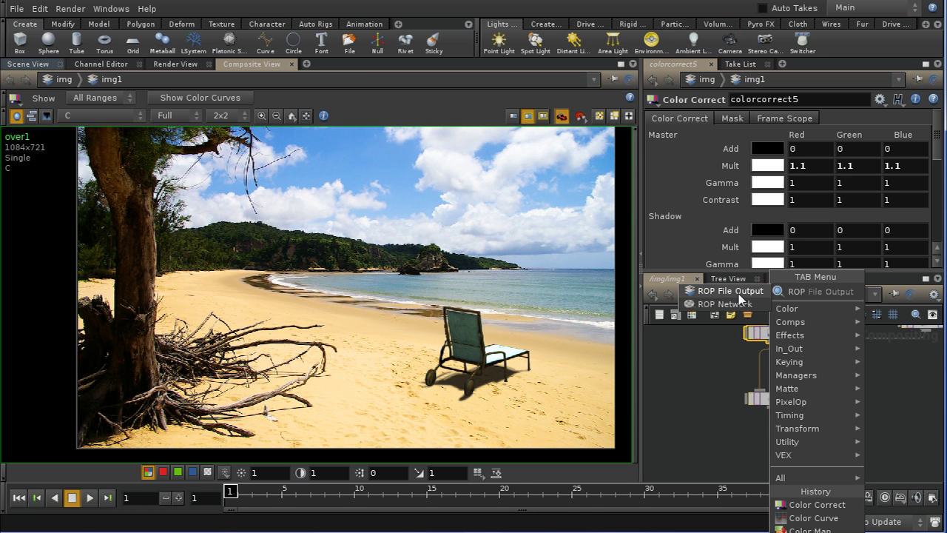
pyautogui.click(737, 293)
pyautogui.click(852, 444)
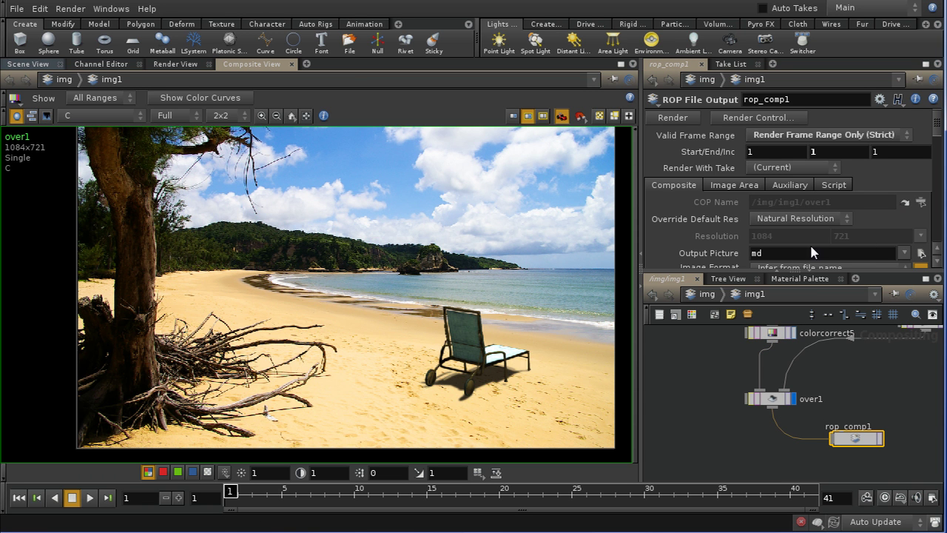
# Set the Output Picture of rop_comp1 to ip.
pyautogui.moveTo(821, 256); pyautogui.dragTo(709, 252)
pyautogui.write('$HIP')
pyautogui.press('BackSpace')
pyautogui.press('BackSpace')
pyautogui.press('BackSpace')
pyautogui.press('BackSpace')
pyautogui.write('ip')
pyautogui.press('Return')
# Render rop_comp1 using its node range settings and natural resolution.
pyautogui.click(880, 441)
pyautogui.moveTo(790, 226); pyautogui.dragTo(650, 82)
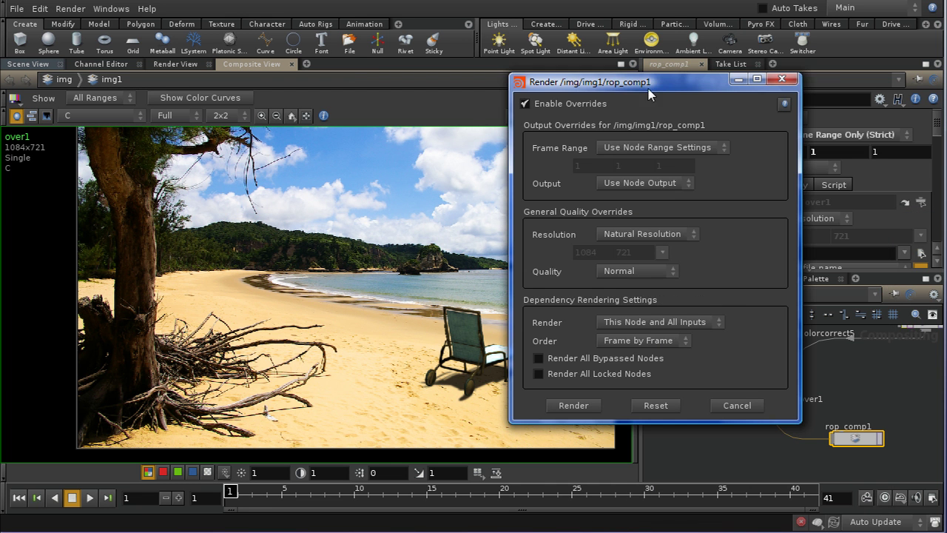
pyautogui.click(570, 409)
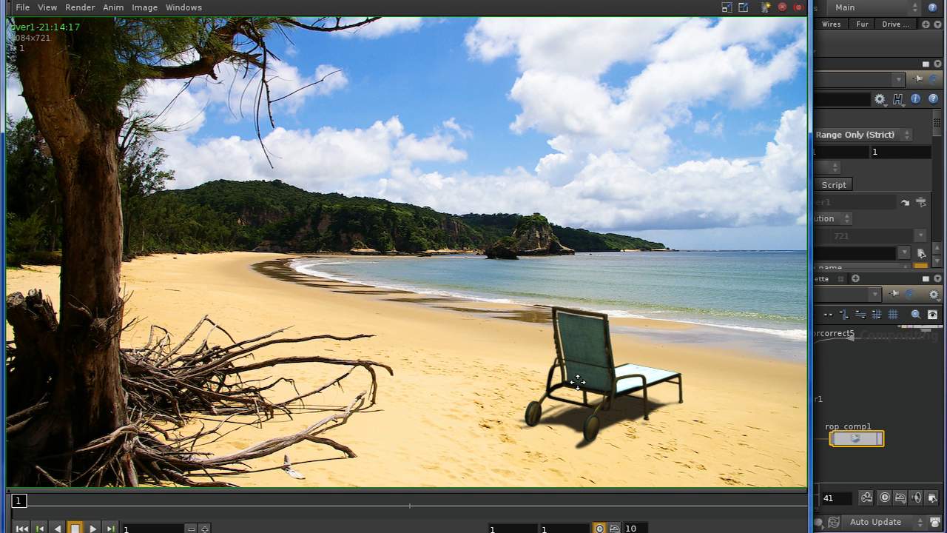
# Examine the chair up close in the rendered composite, and return to the compositing network.
pyautogui.moveTo(698, 356); pyautogui.dragTo(586, 292, button='middle')
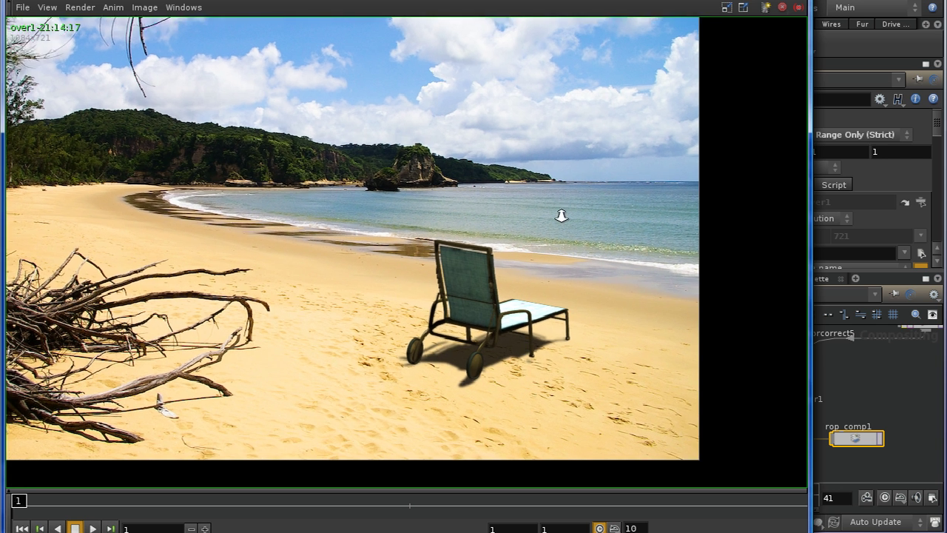
pyautogui.scroll(3, 560, 192)
pyautogui.moveTo(543, 267); pyautogui.dragTo(578, 296, button='middle')
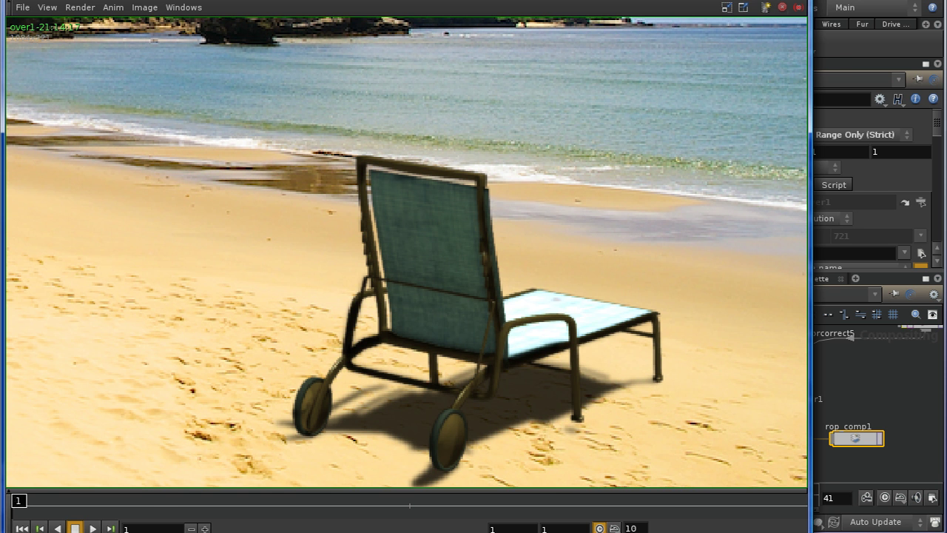
pyautogui.click(753, 2)
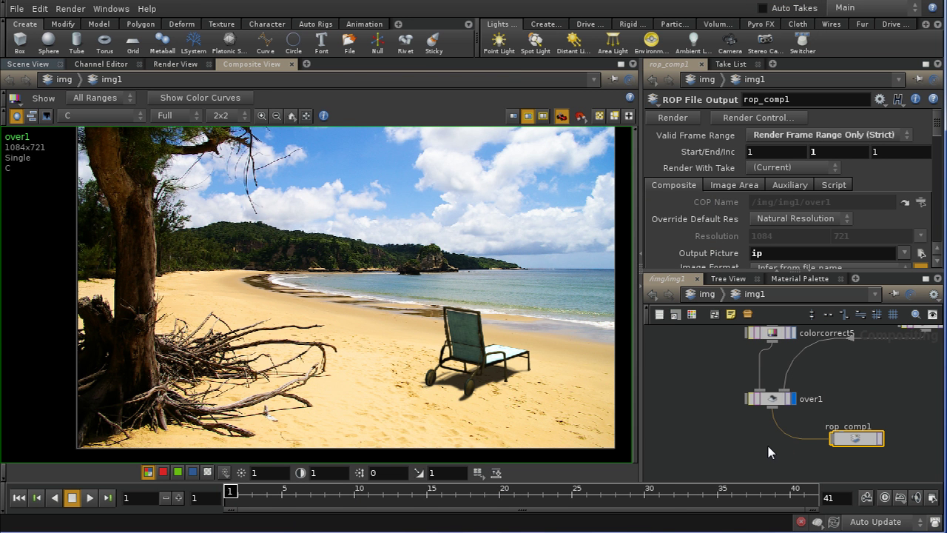
pyautogui.moveTo(767, 442); pyautogui.dragTo(752, 431, button='middle')
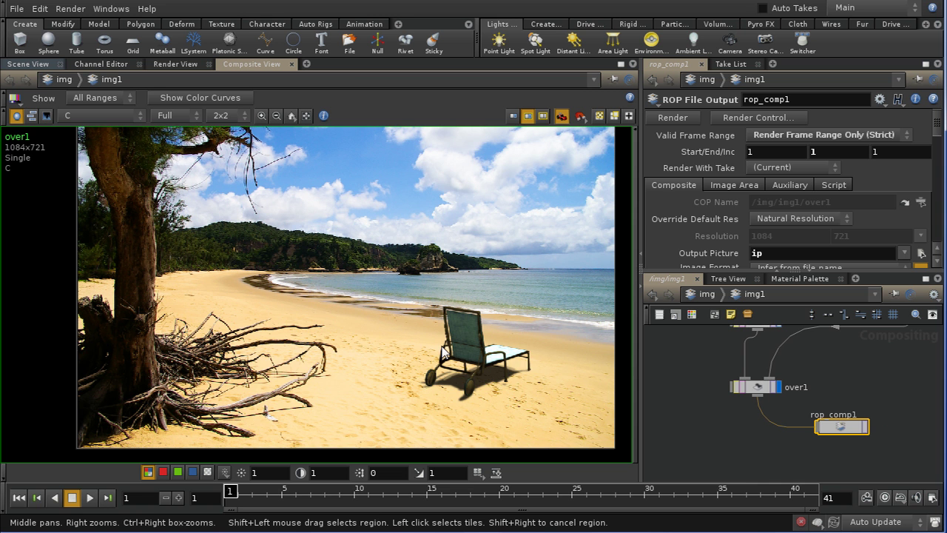